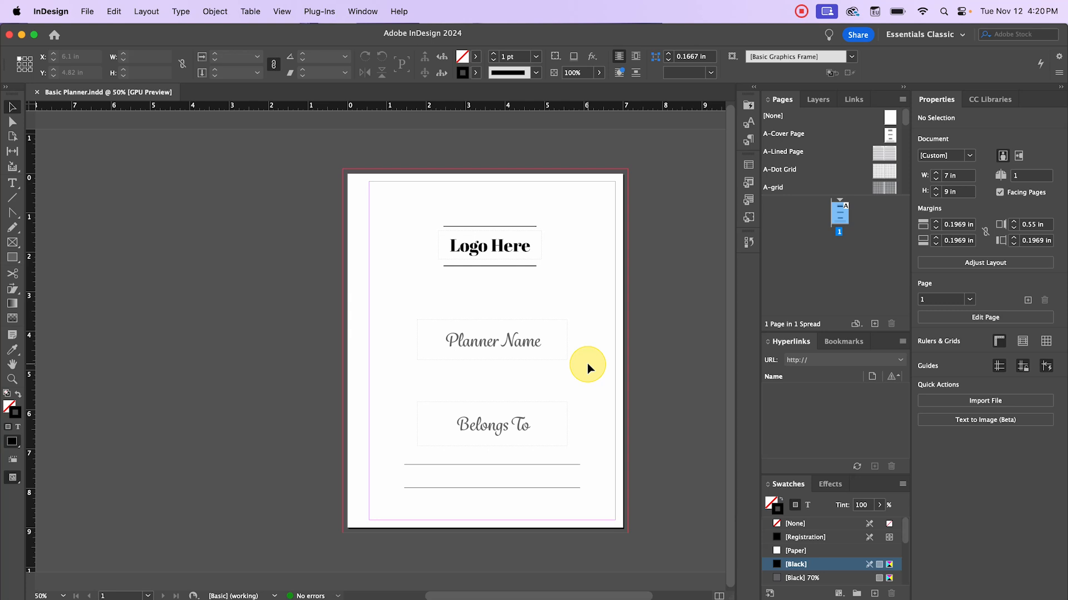
# - Try the A-grid and A-Lined Page parents on page 1, adding then deleting an extra page
pyautogui.moveTo(892, 187); pyautogui.dragTo(841, 227)
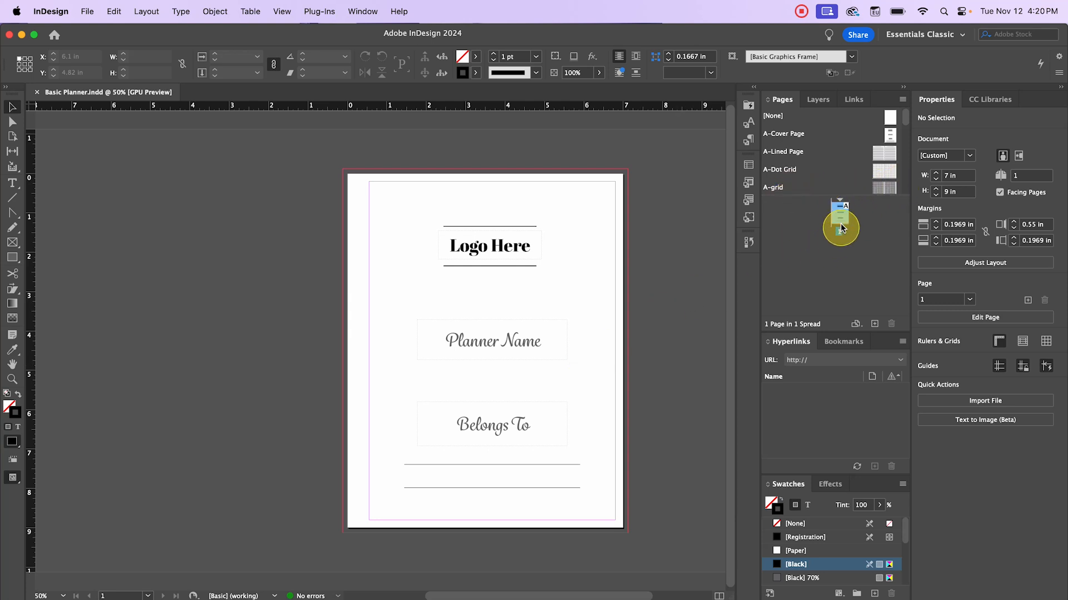
pyautogui.doubleClick(840, 217)
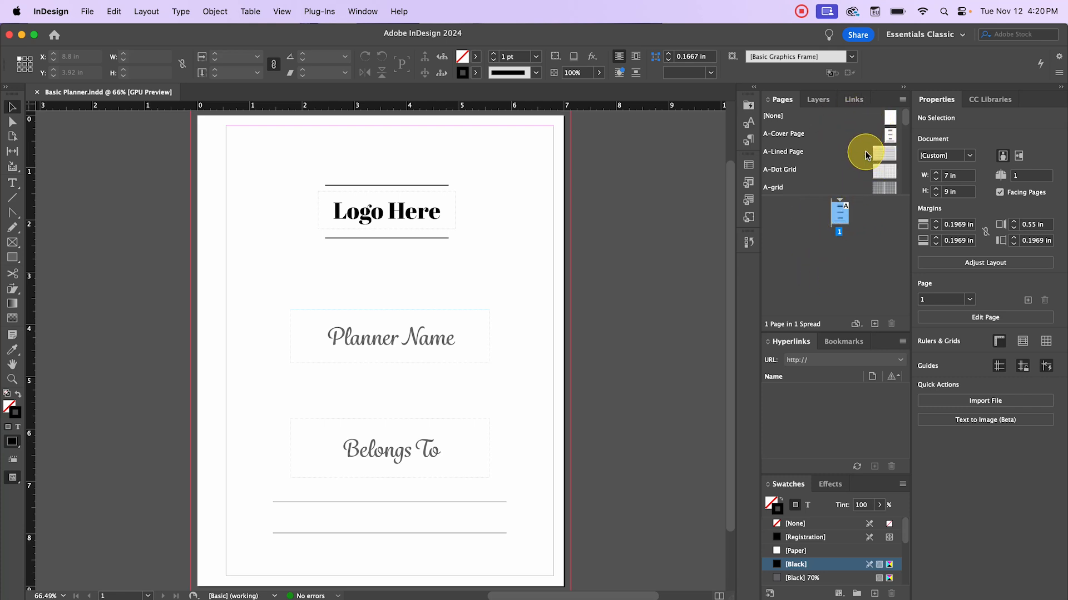
pyautogui.moveTo(866, 152); pyautogui.dragTo(845, 213)
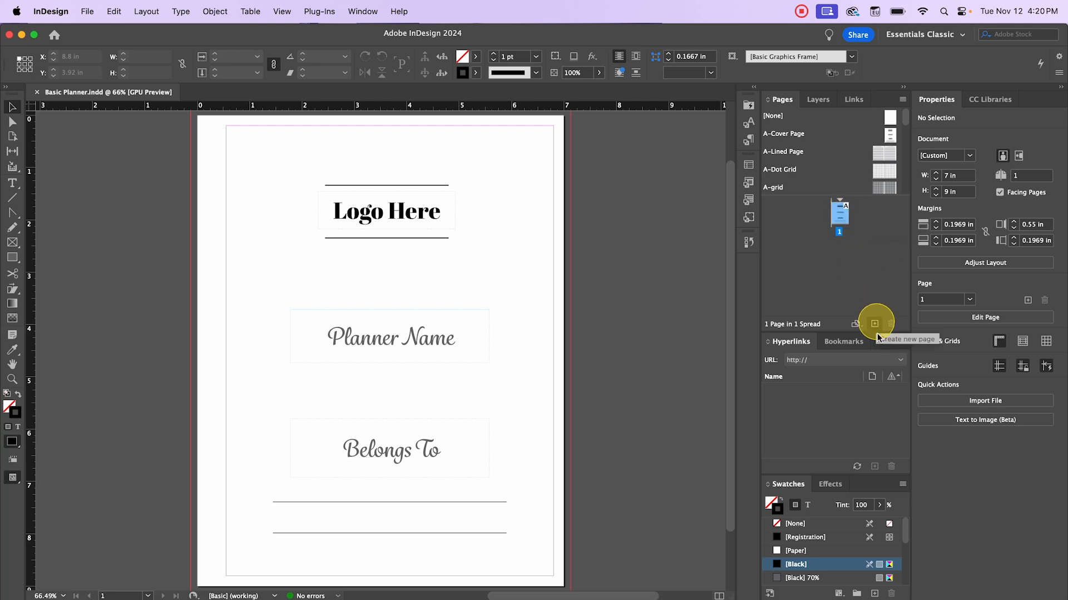
pyautogui.click(875, 325)
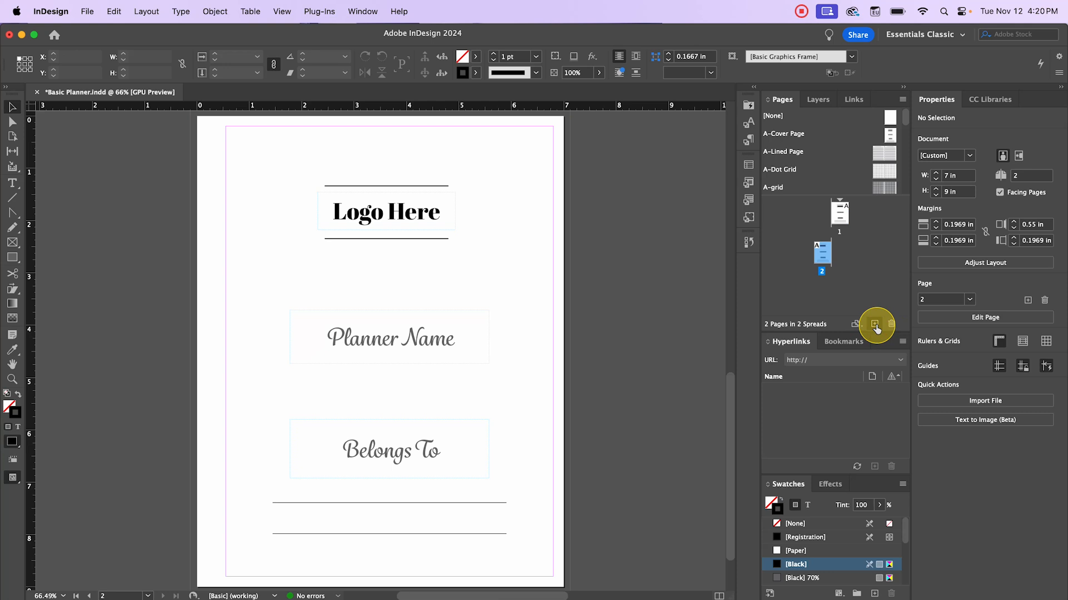
pyautogui.click(842, 217)
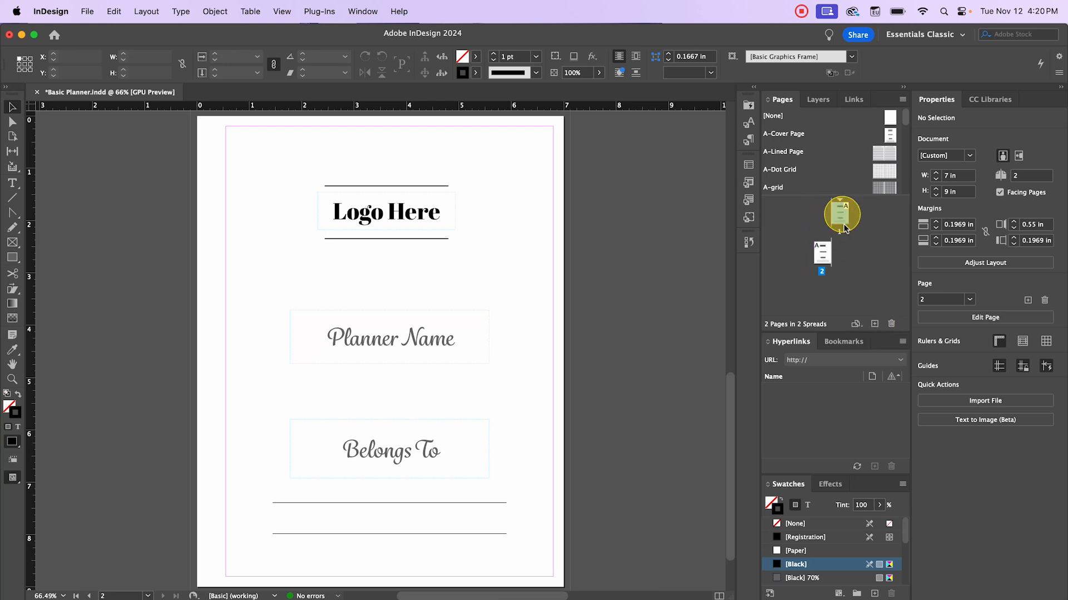
pyautogui.click(823, 251)
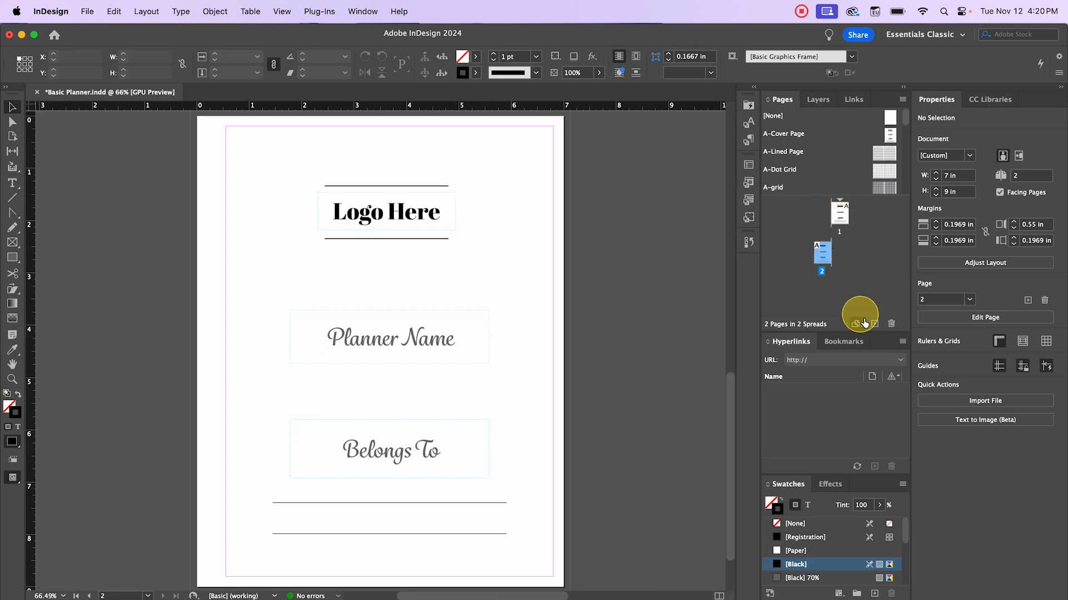
pyautogui.click(891, 323)
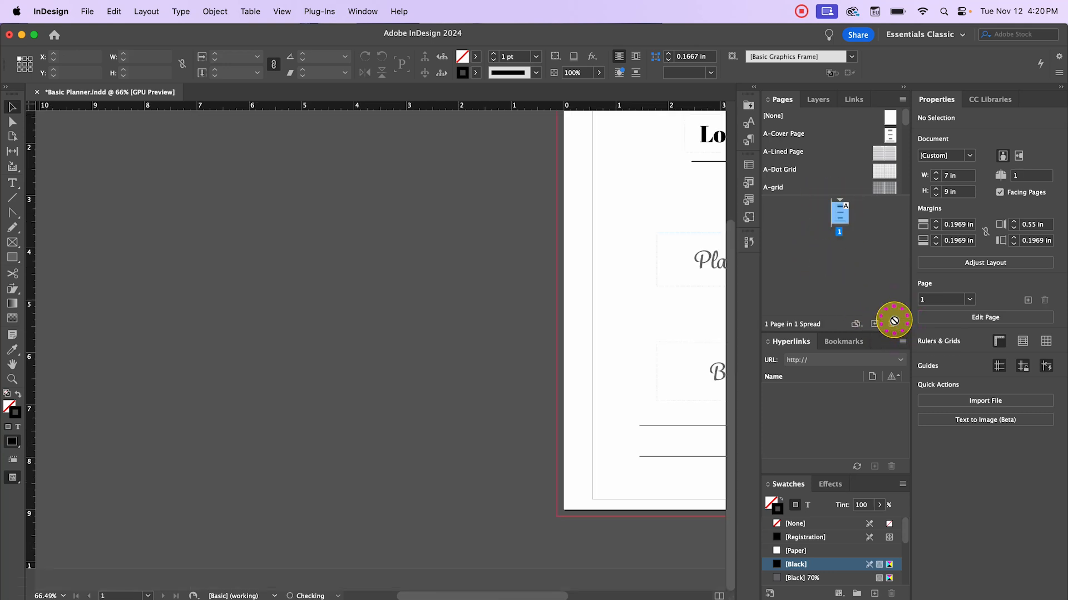
# - Insert 2 pages after page 1 based on the A-Year At A Glance parent
pyautogui.rightClick(844, 219)
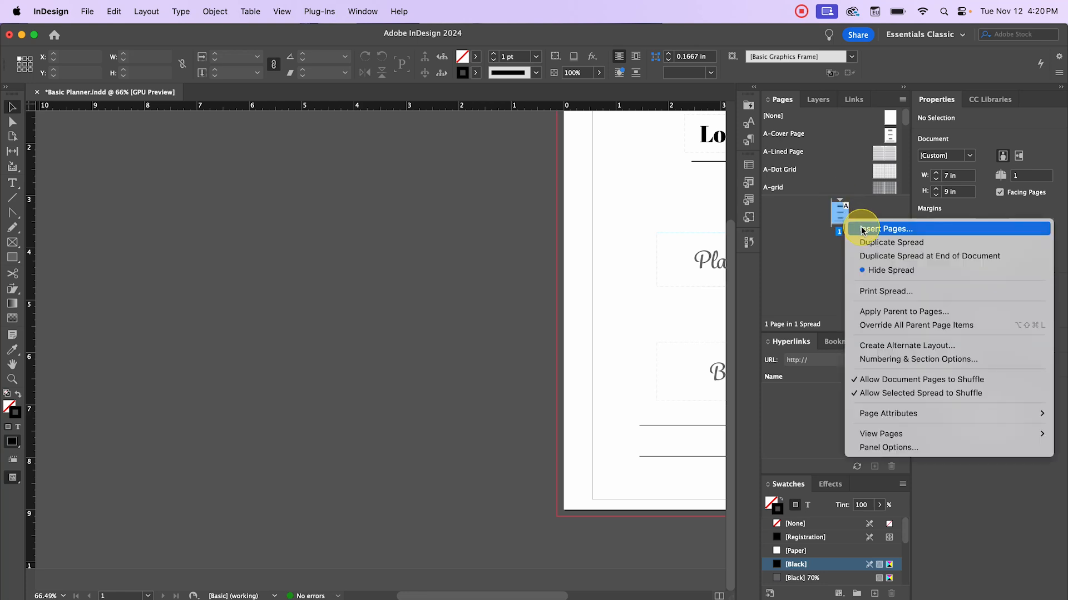
pyautogui.click(862, 230)
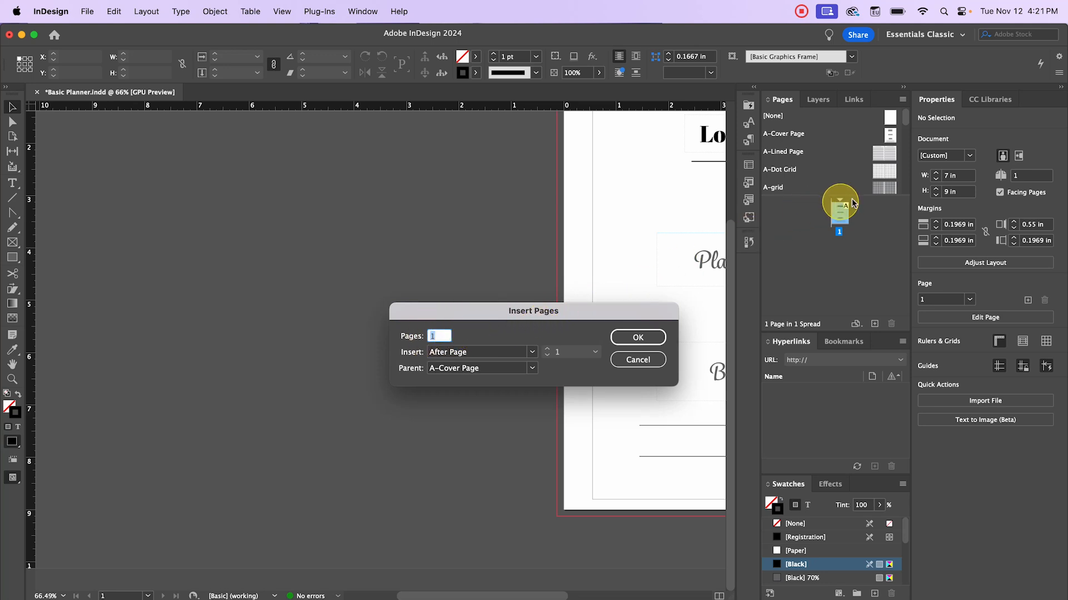
pyautogui.write('2')
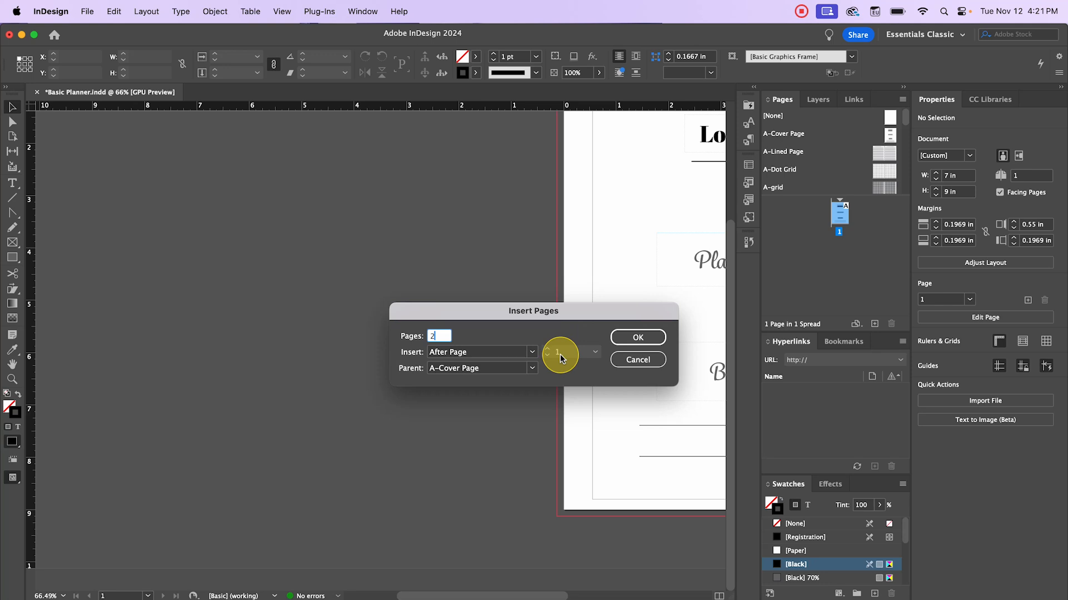
pyautogui.click(533, 352)
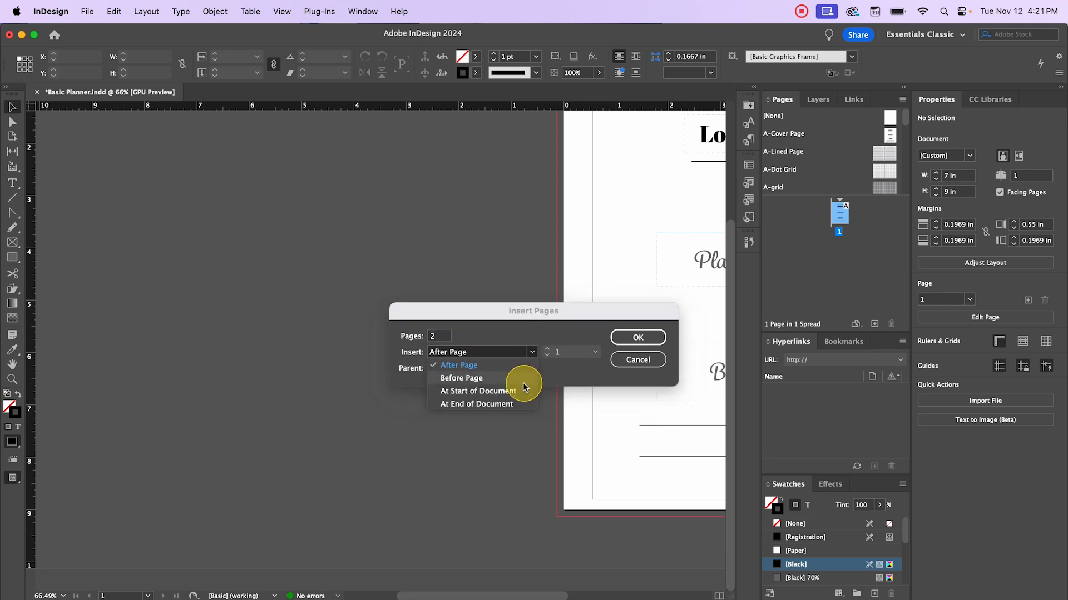
pyautogui.click(537, 320)
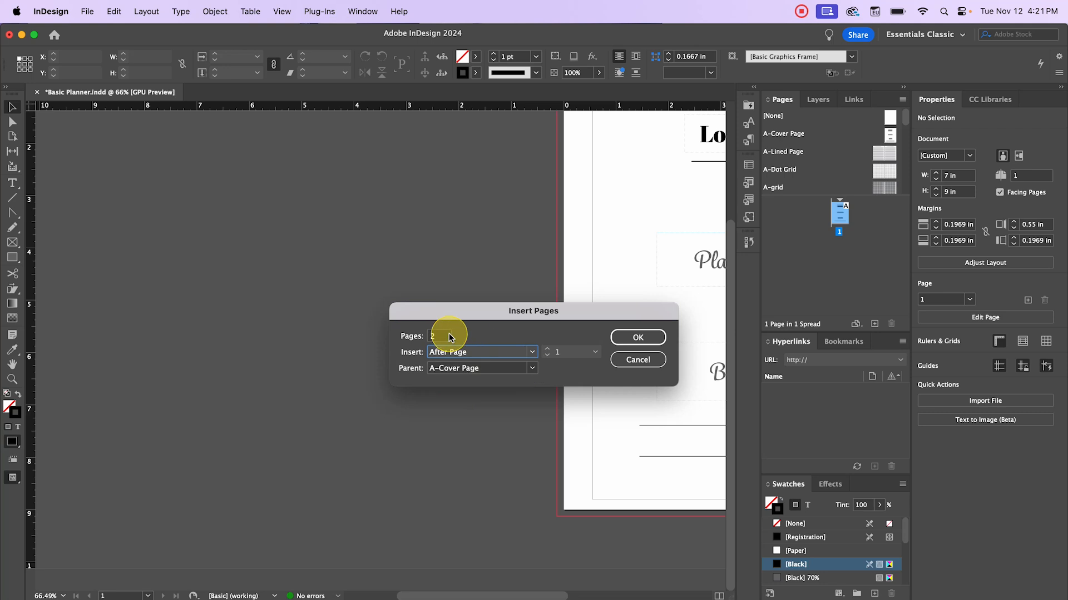
pyautogui.click(528, 368)
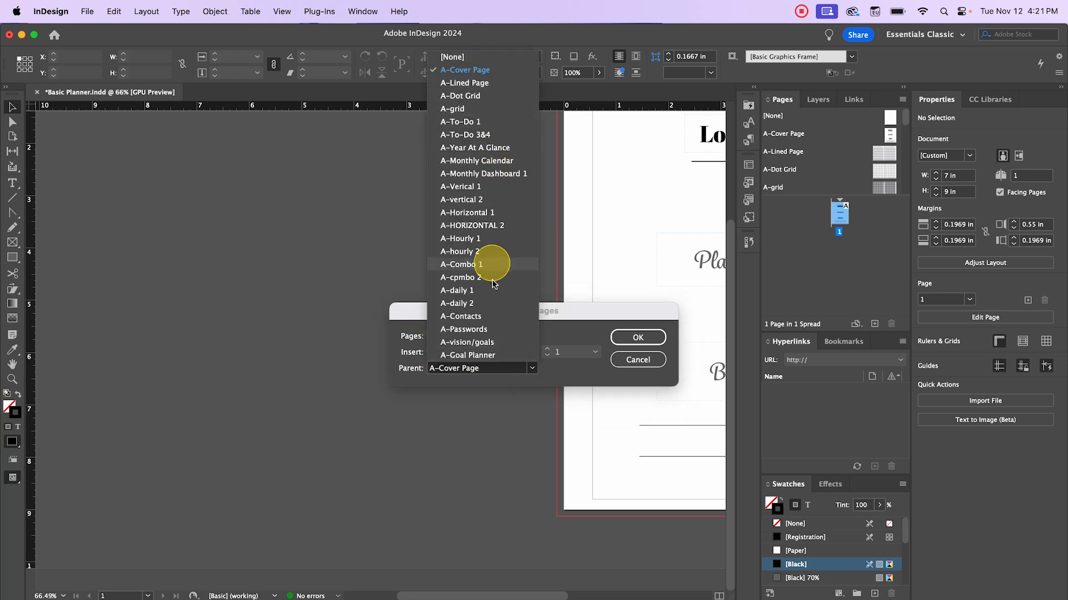
pyautogui.click(510, 148)
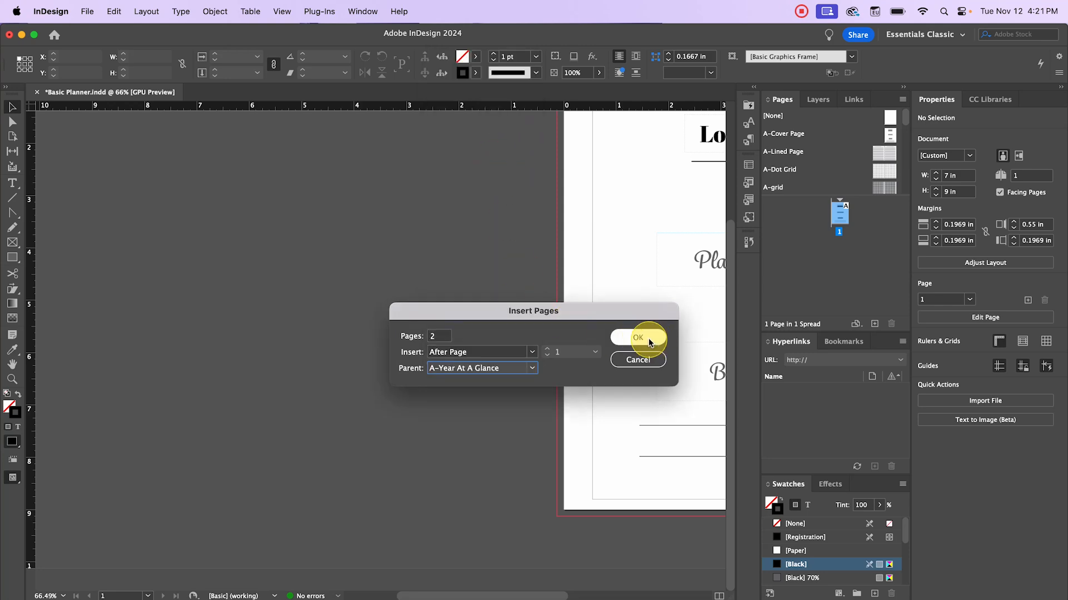
pyautogui.click(649, 343)
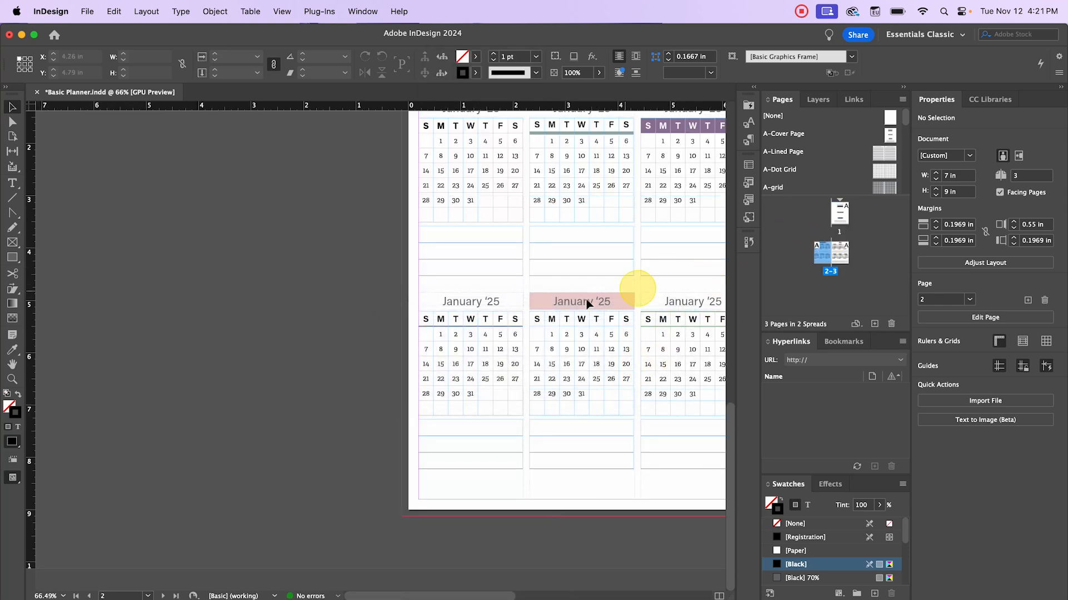
# - Pan across the Year At A Glance spread 2–3, then go to page 3 with the 2025 calendar
pyautogui.moveTo(587, 302); pyautogui.dragTo(292, 393)
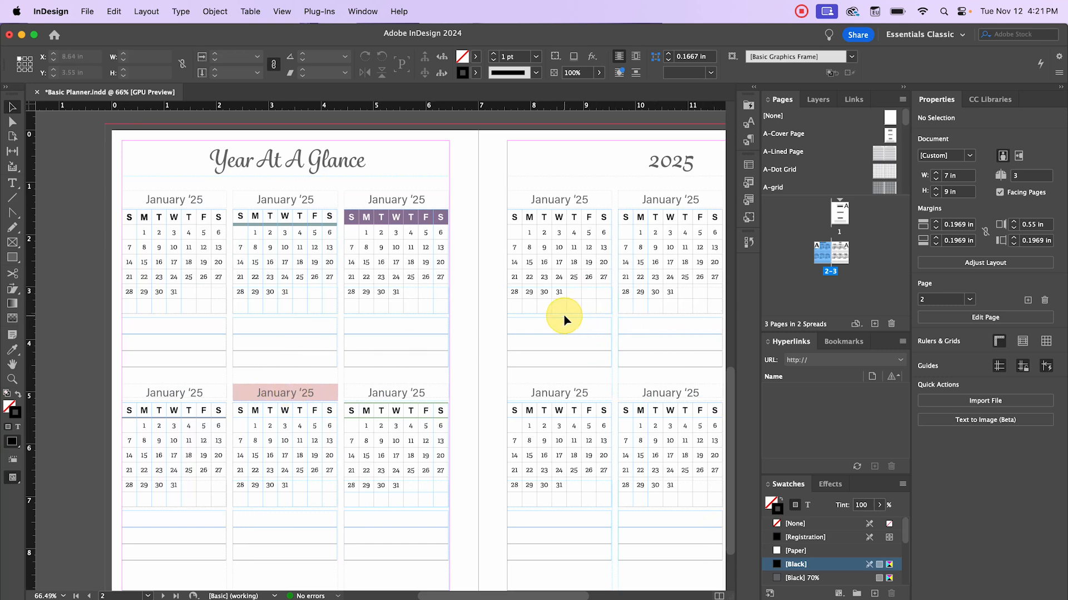
pyautogui.moveTo(555, 312); pyautogui.dragTo(501, 305)
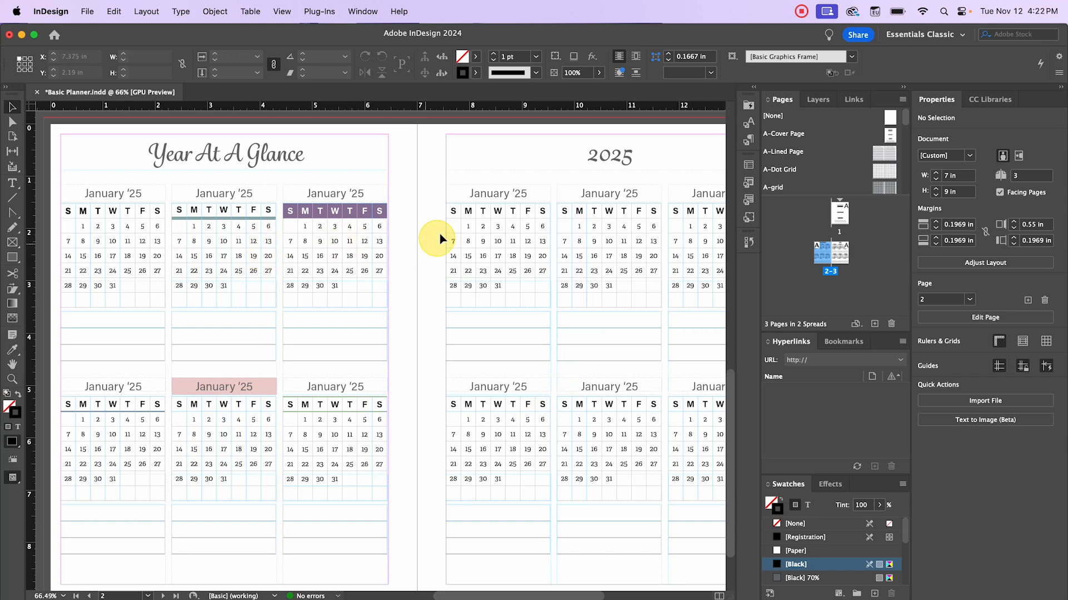
pyautogui.doubleClick(843, 255)
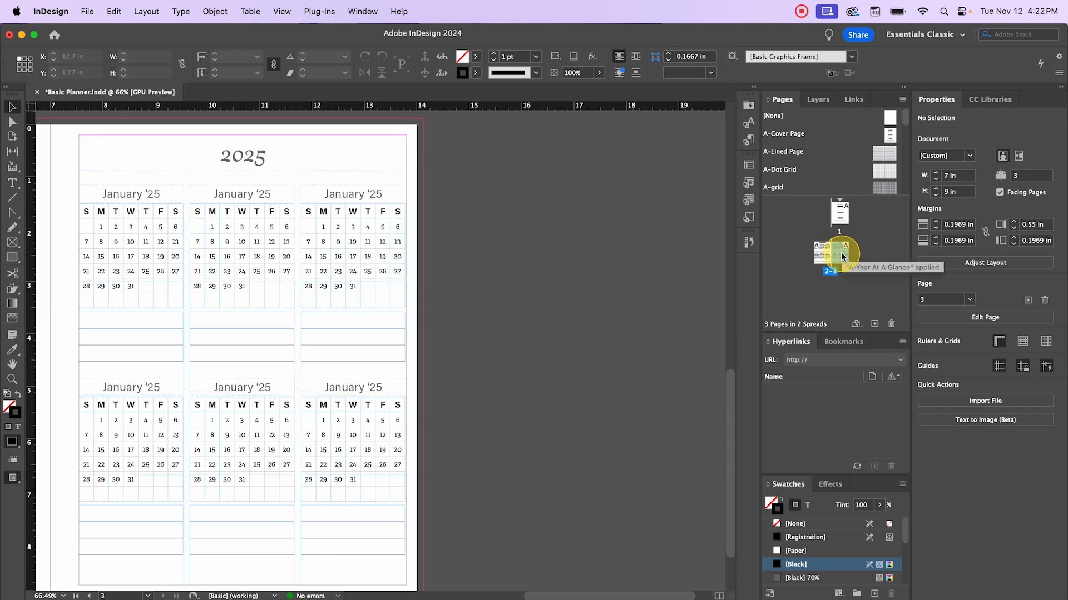
# - Insert 2 pages after page 3 based on the A-vision/goals parent
pyautogui.rightClick(843, 256)
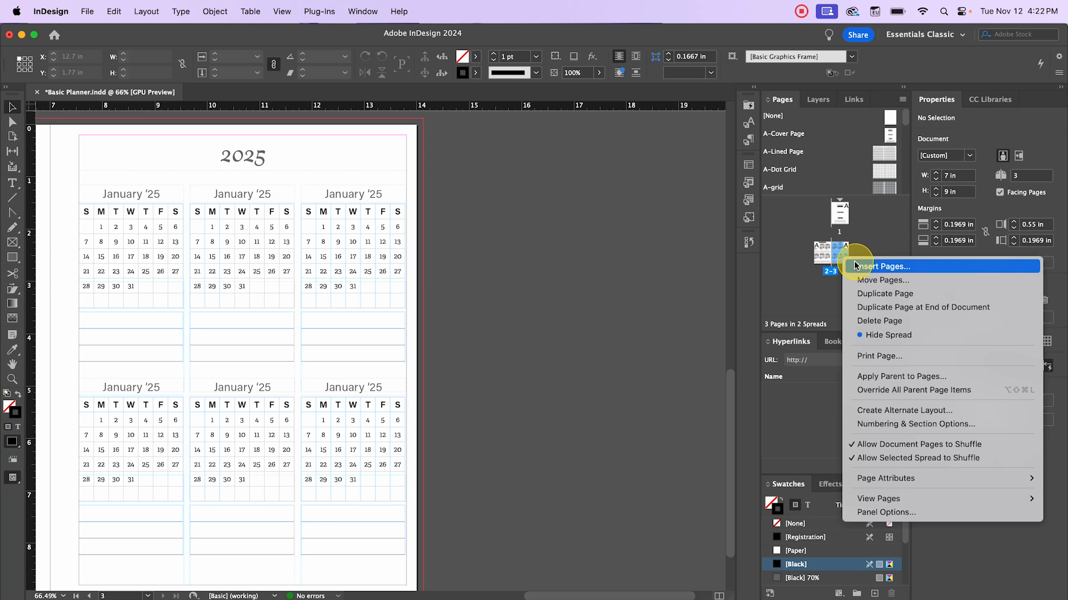
pyautogui.click(854, 261)
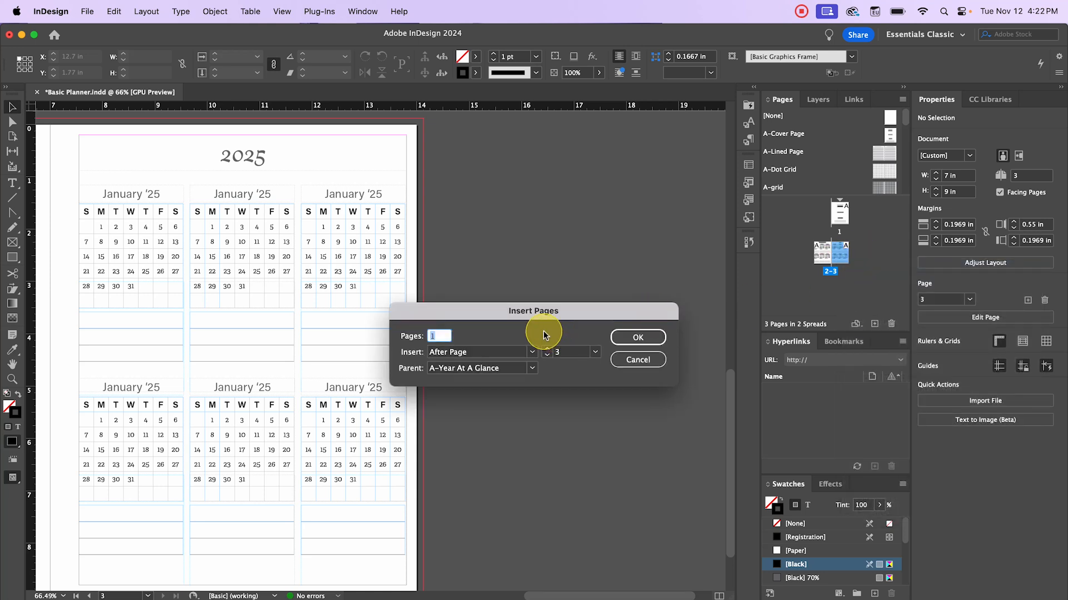
pyautogui.write('2')
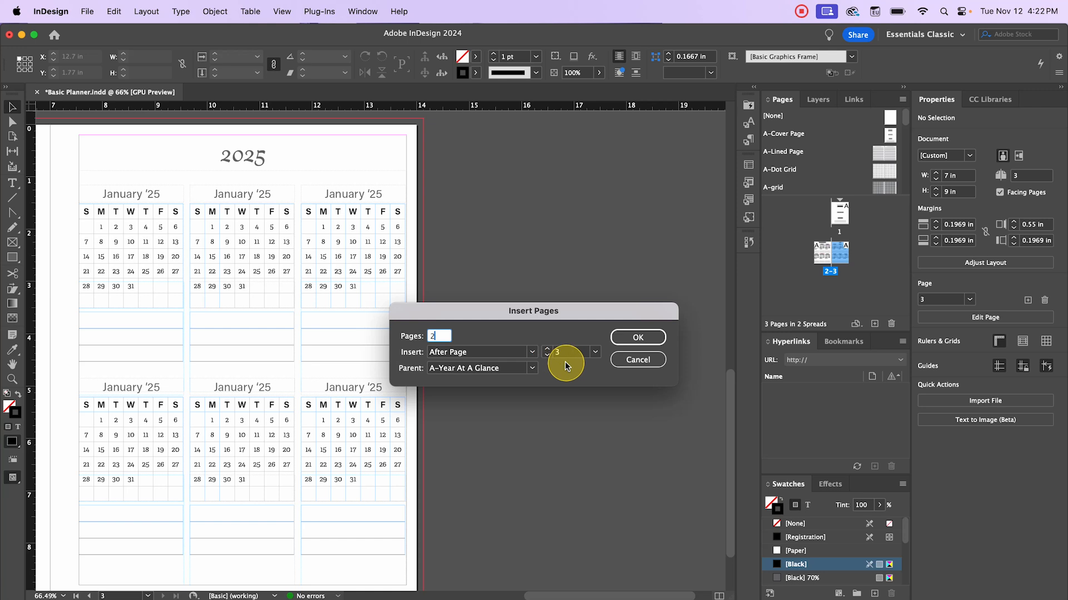
pyautogui.click(534, 368)
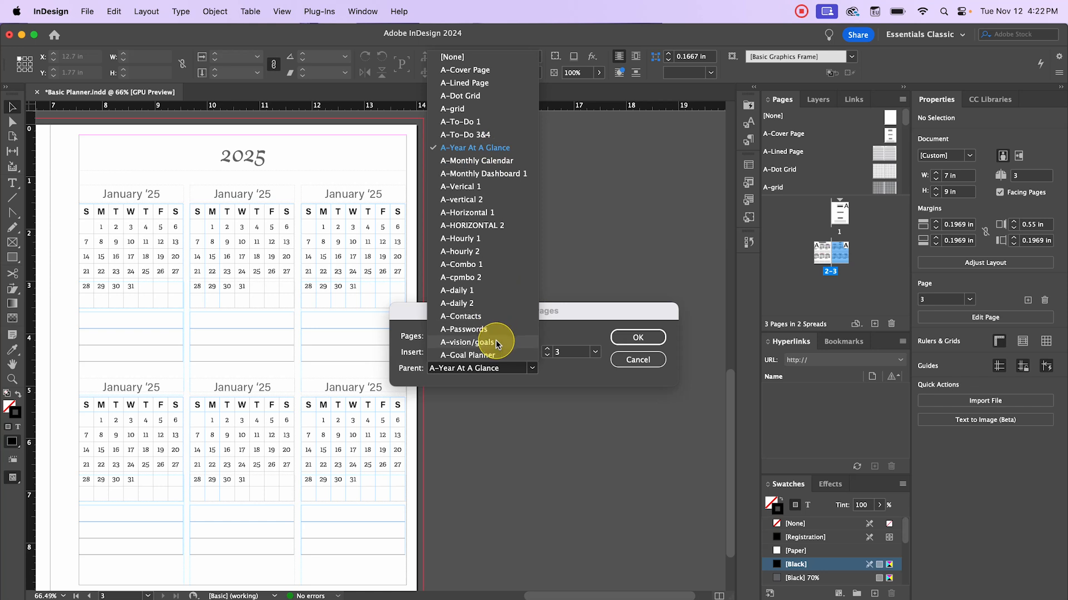
pyautogui.click(467, 341)
pyautogui.click(645, 337)
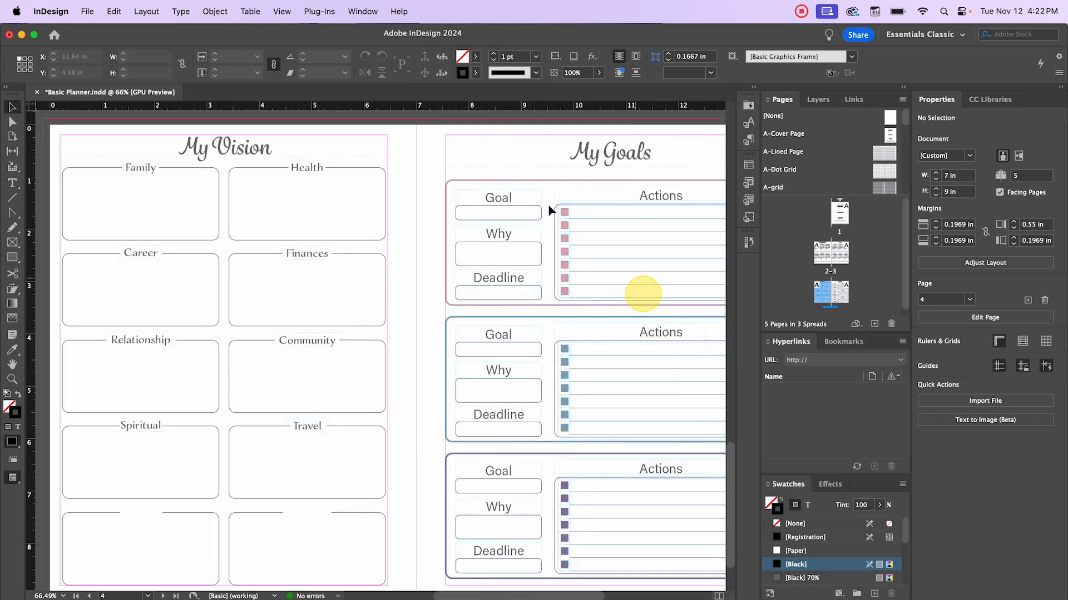
# - Reposition the vision and goals spread in the Pages panel, then view the Year At A Glance spread
pyautogui.click(446, 304)
pyautogui.scroll(-1, 445, 304)
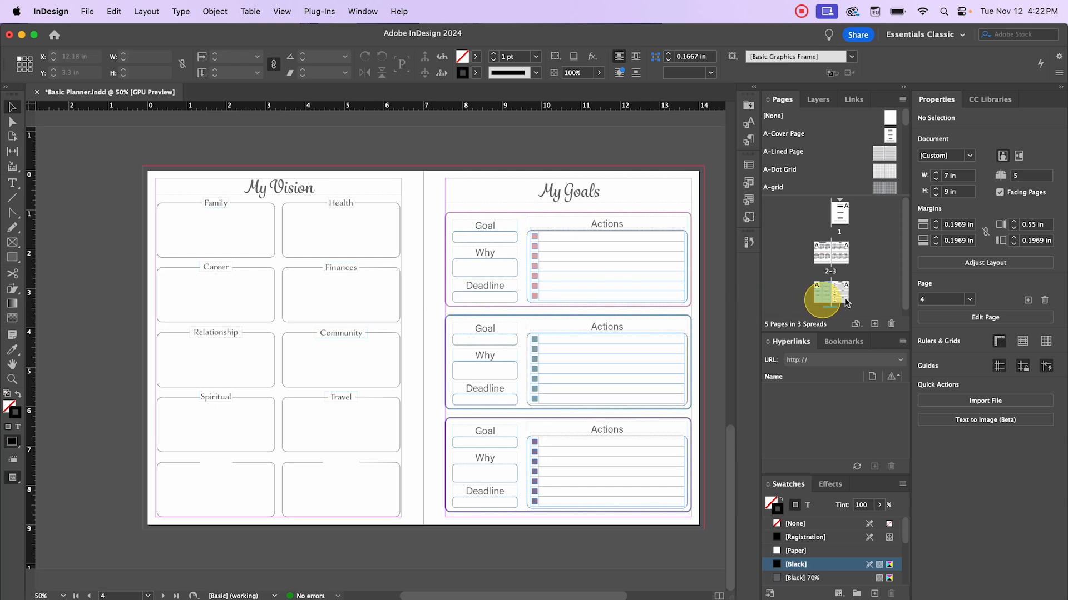
pyautogui.moveTo(847, 301); pyautogui.dragTo(840, 251)
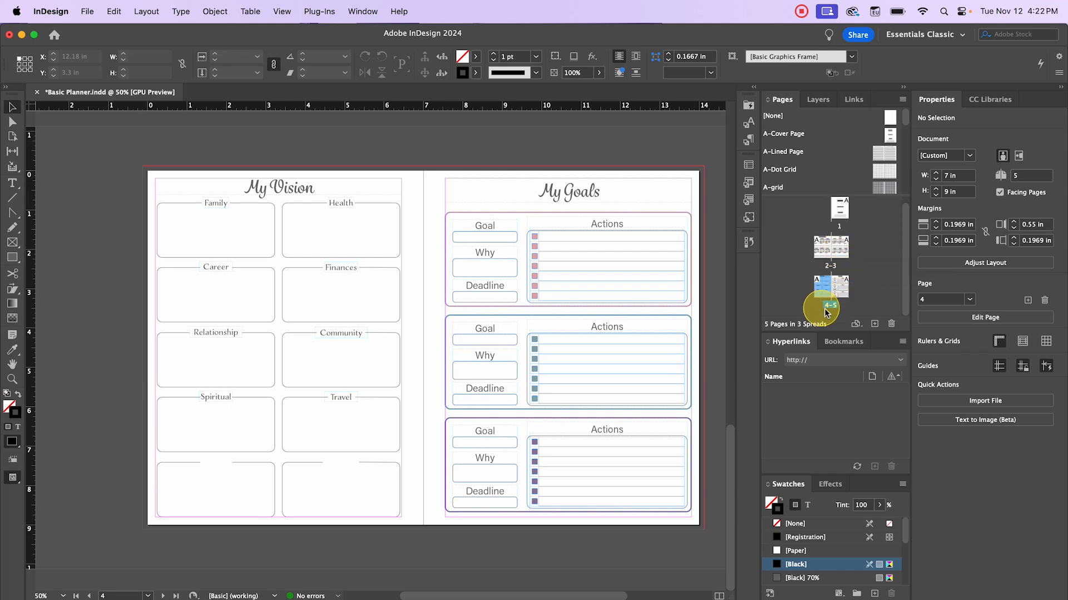
pyautogui.moveTo(843, 300); pyautogui.dragTo(840, 254)
pyautogui.doubleClick(840, 255)
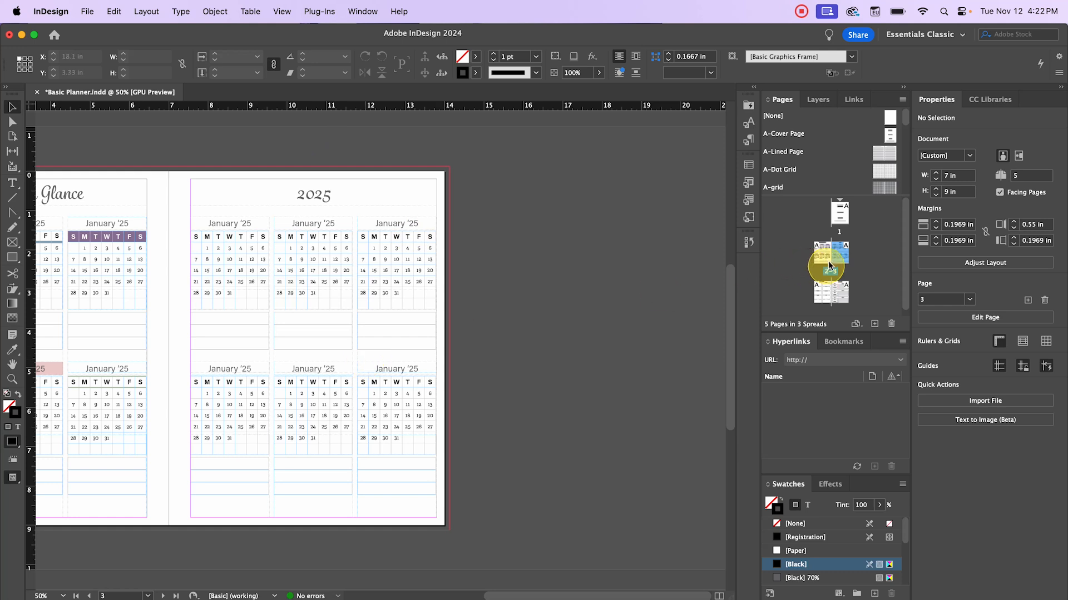
# - Insert 2 pages after page 5 based on the A-Goal Planner parent
pyautogui.rightClick(836, 253)
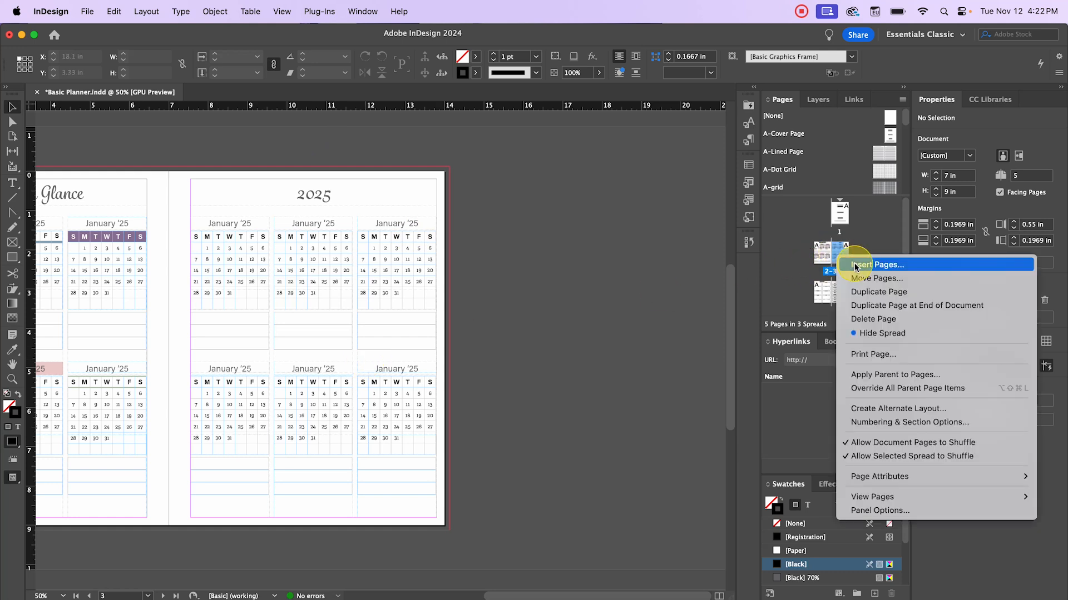
pyautogui.click(854, 266)
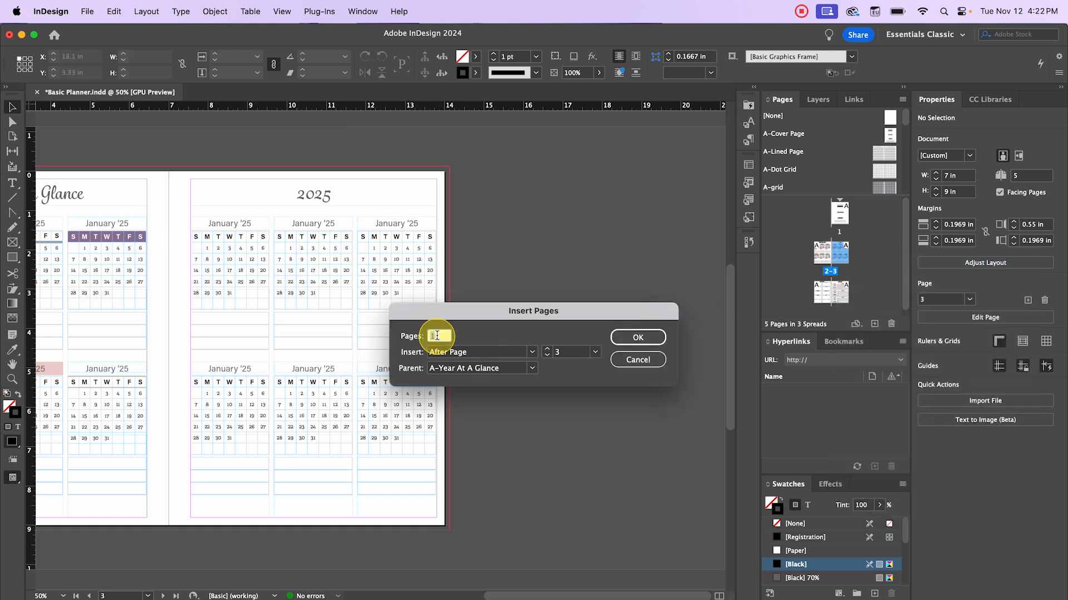
pyautogui.write('2')
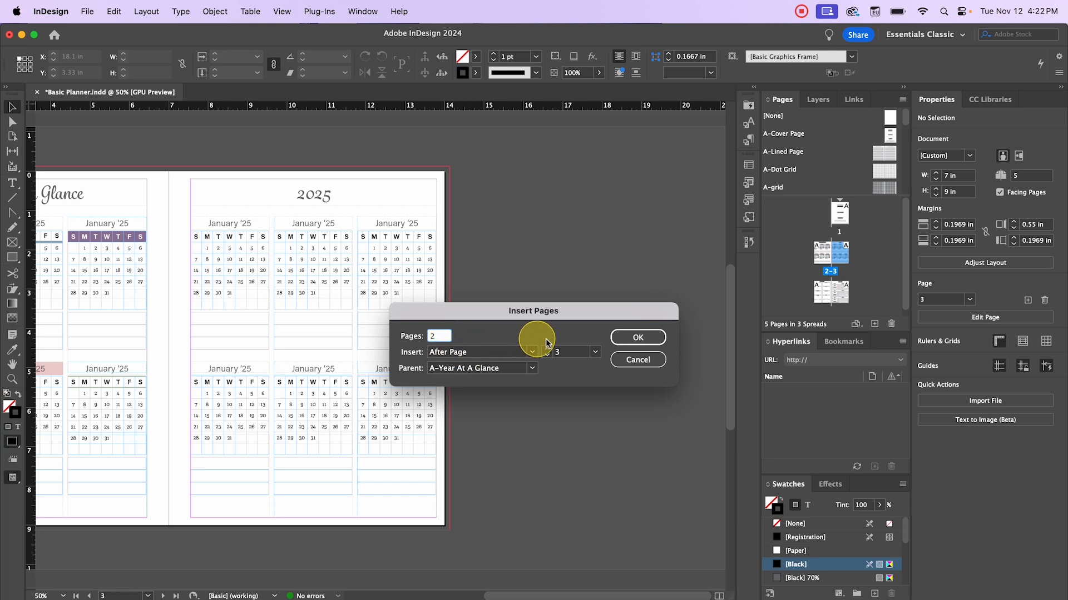
pyautogui.doubleClick(571, 357)
pyautogui.write('5')
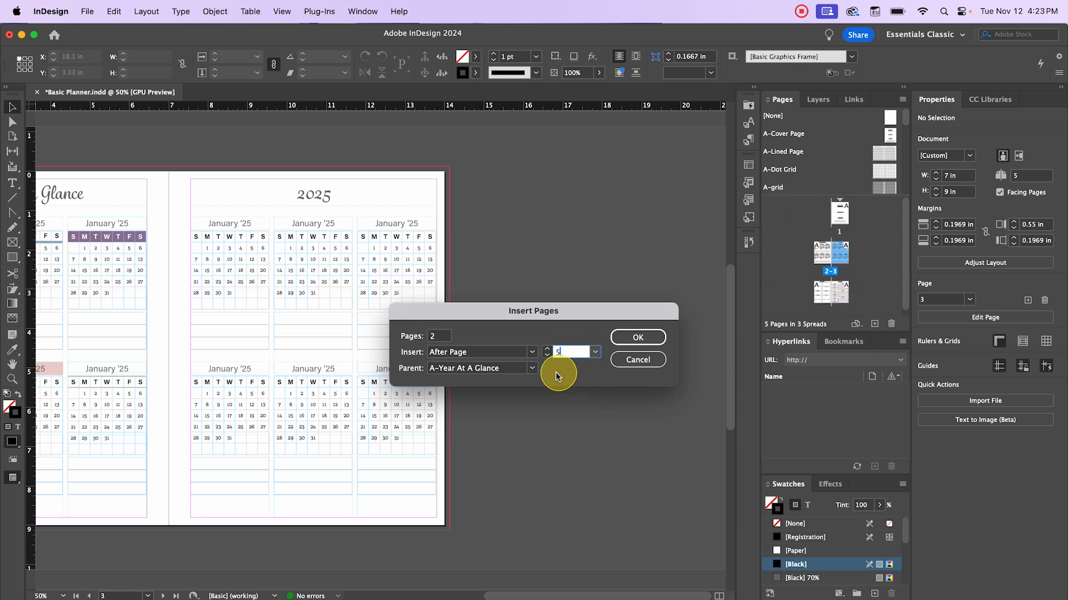
pyautogui.click(532, 369)
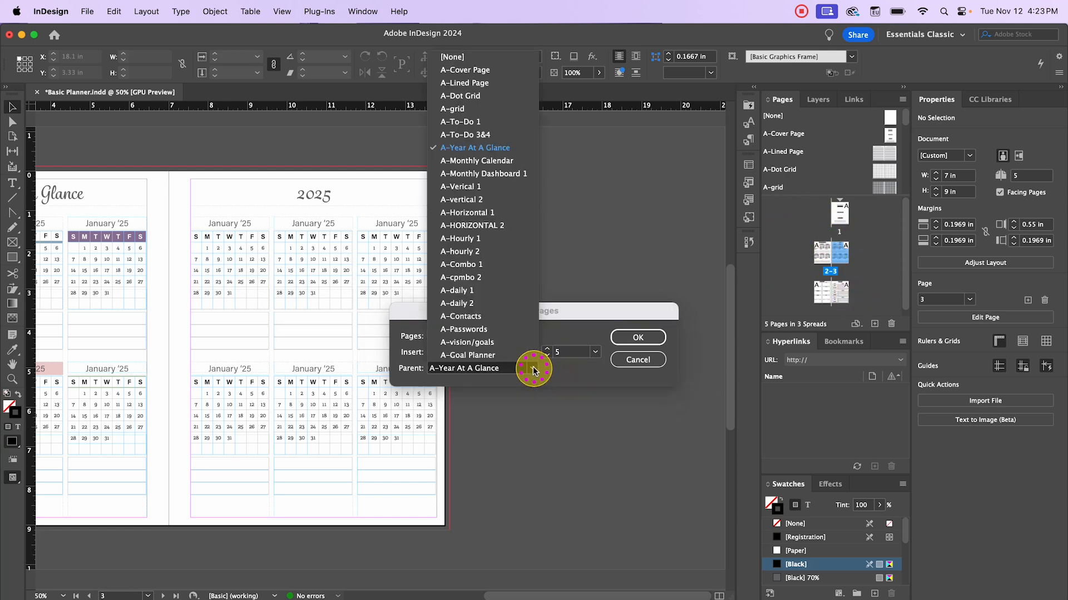
pyautogui.click(505, 355)
pyautogui.click(638, 338)
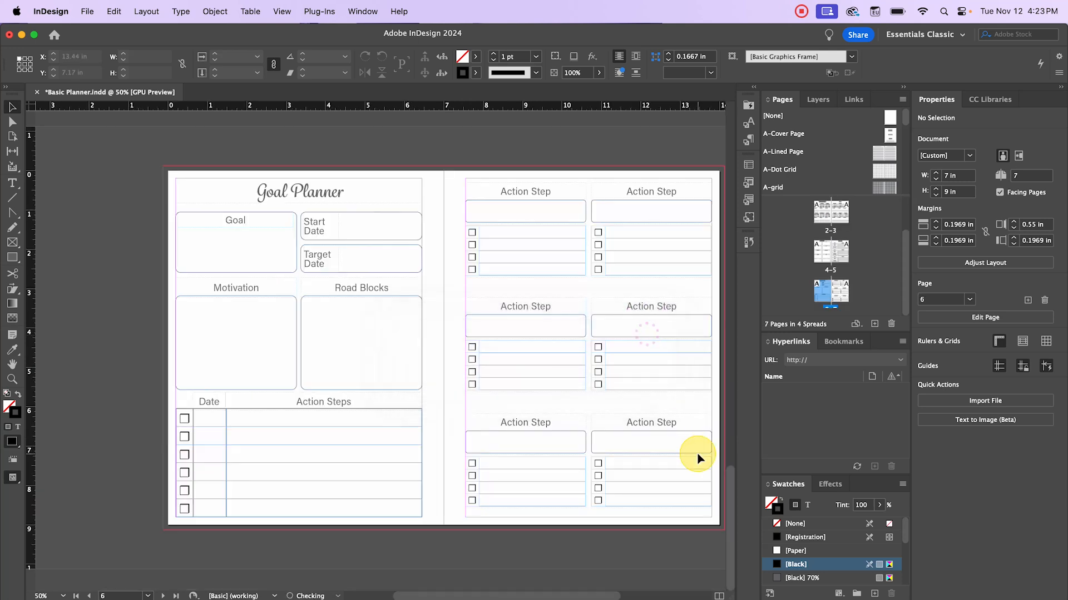
# - Review the Year At A Glance, Vision/Goals and Goal Planner spreads, ending on the Action Step page
pyautogui.scroll(3, 869, 271)
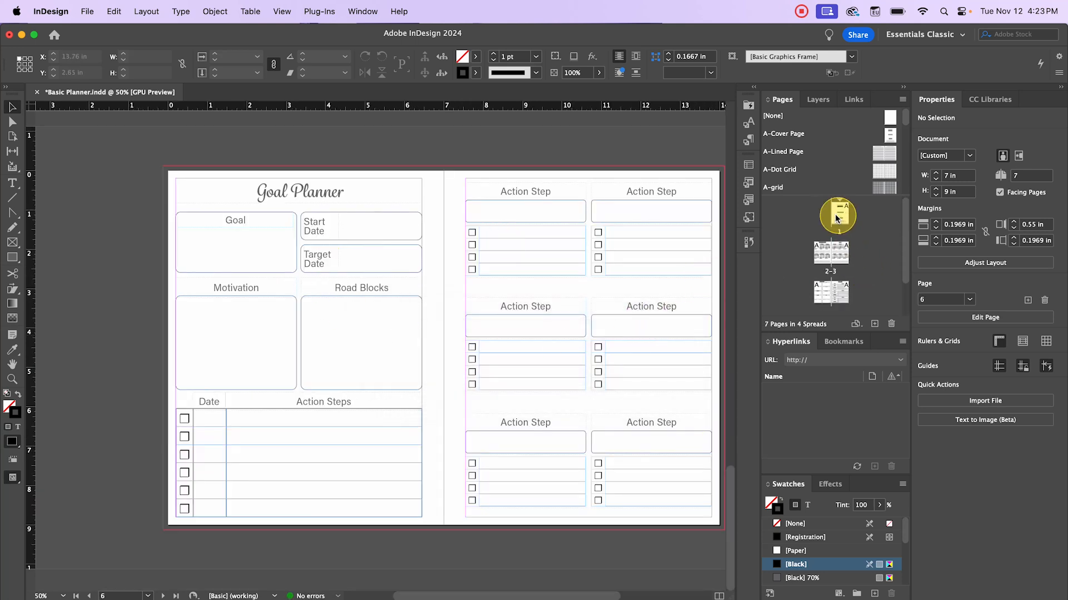
pyautogui.scroll(-3, 829, 234)
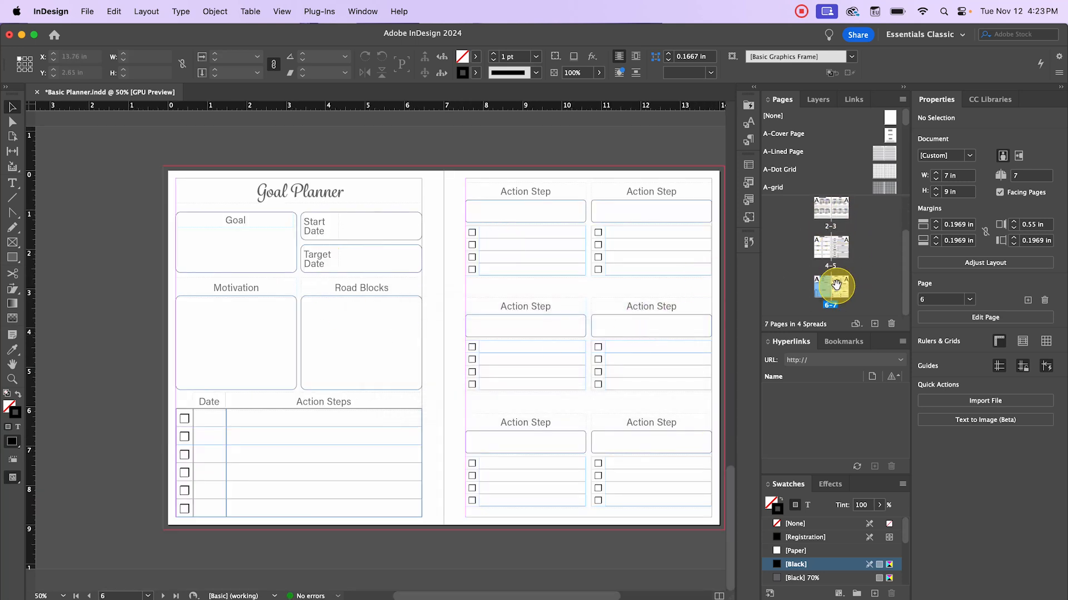
pyautogui.doubleClick(823, 219)
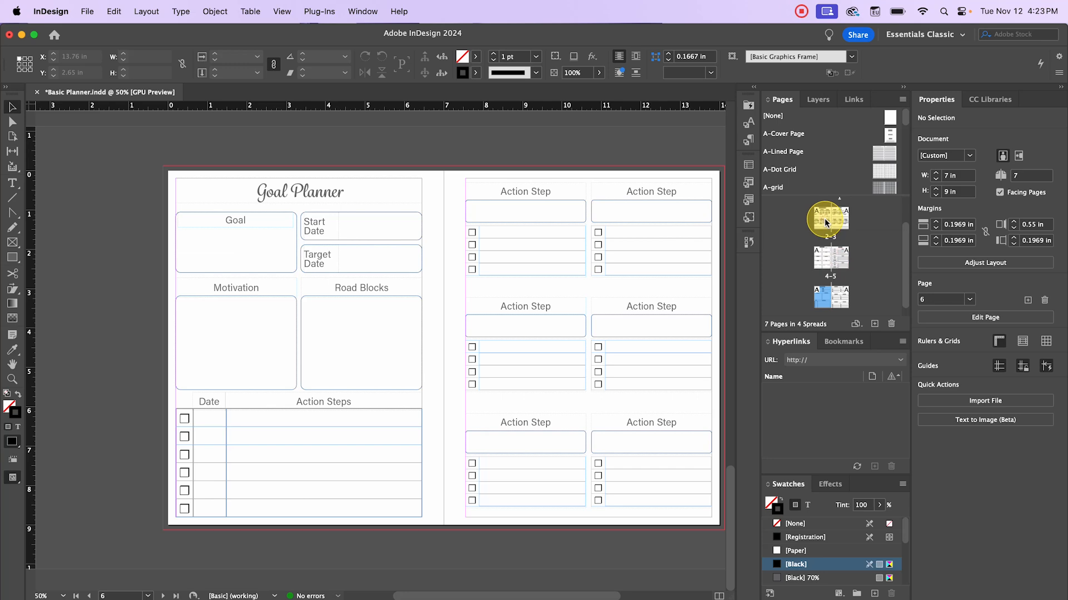
pyautogui.doubleClick(826, 258)
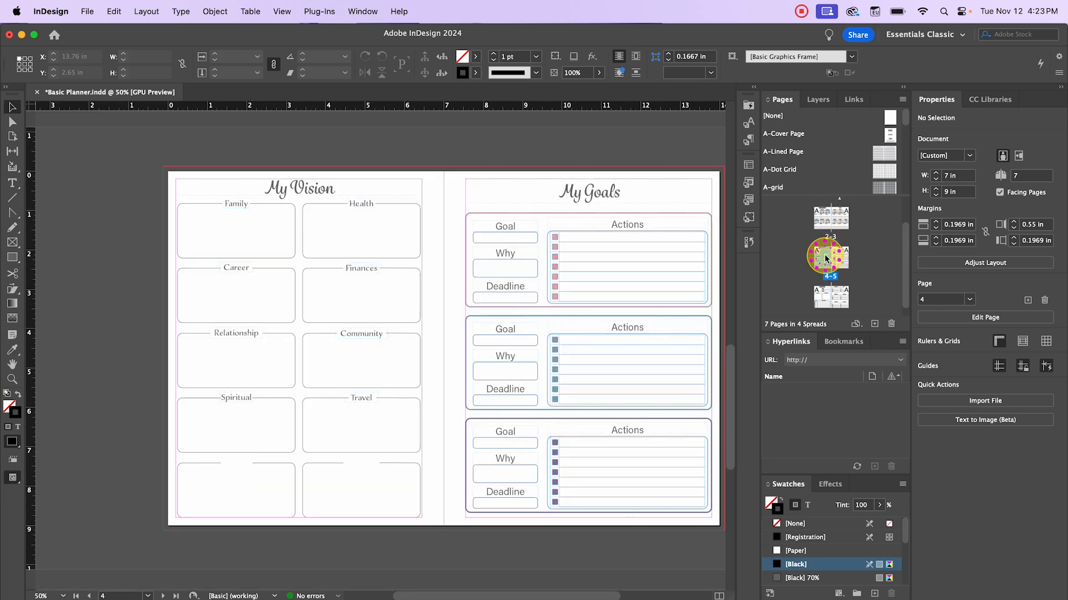
pyautogui.doubleClick(826, 293)
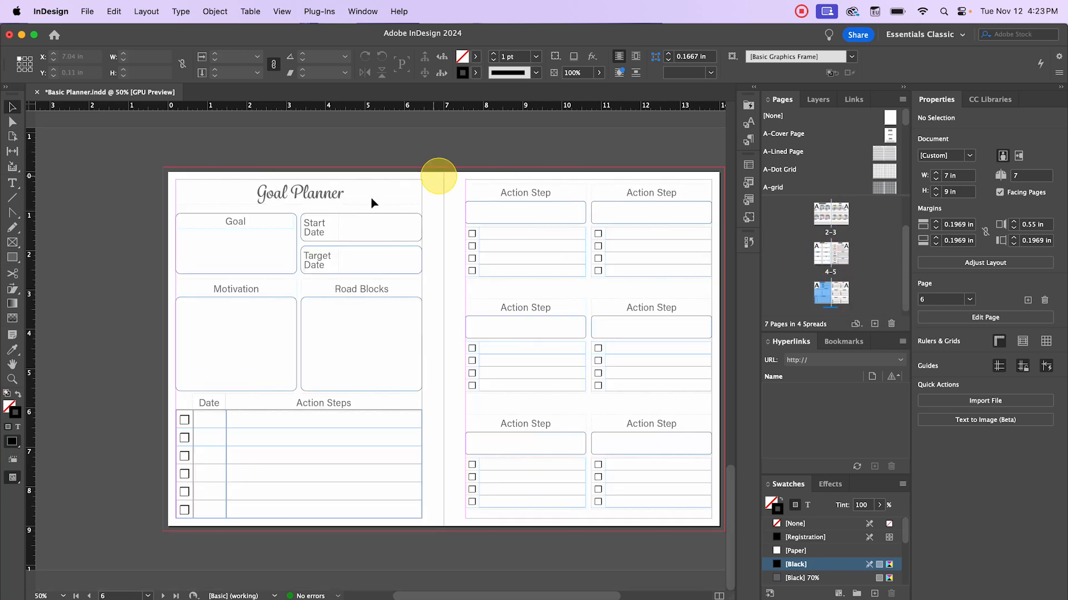
pyautogui.hscroll(2, 389, 223)
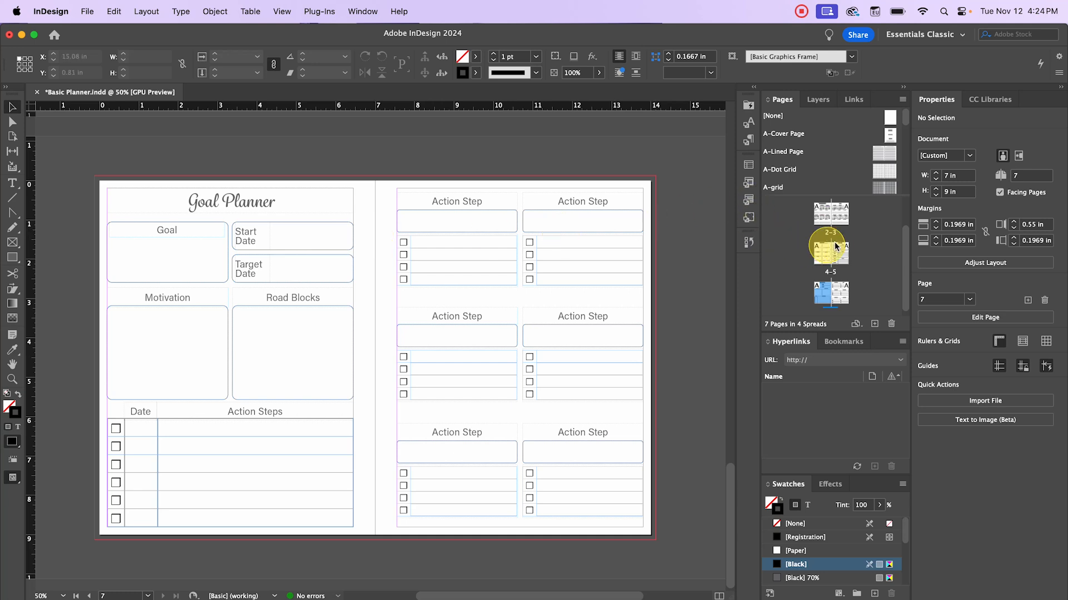
pyautogui.scroll(-1, 828, 244)
pyautogui.doubleClick(843, 287)
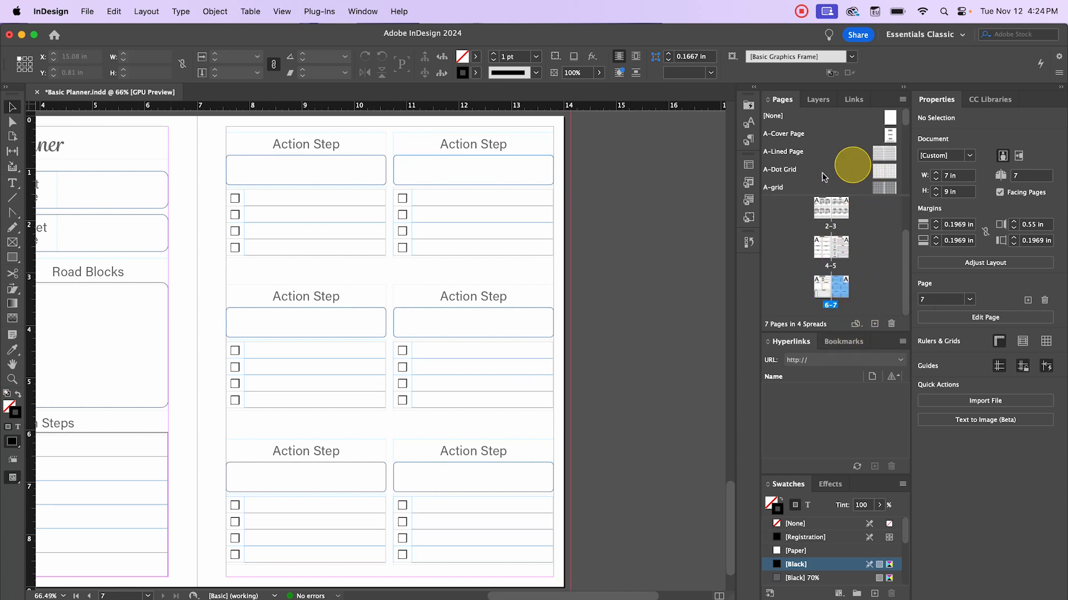
# - Insert 2 pages after page 7 based on the A-Monthly Dashboard 1 parent
pyautogui.rightClick(846, 286)
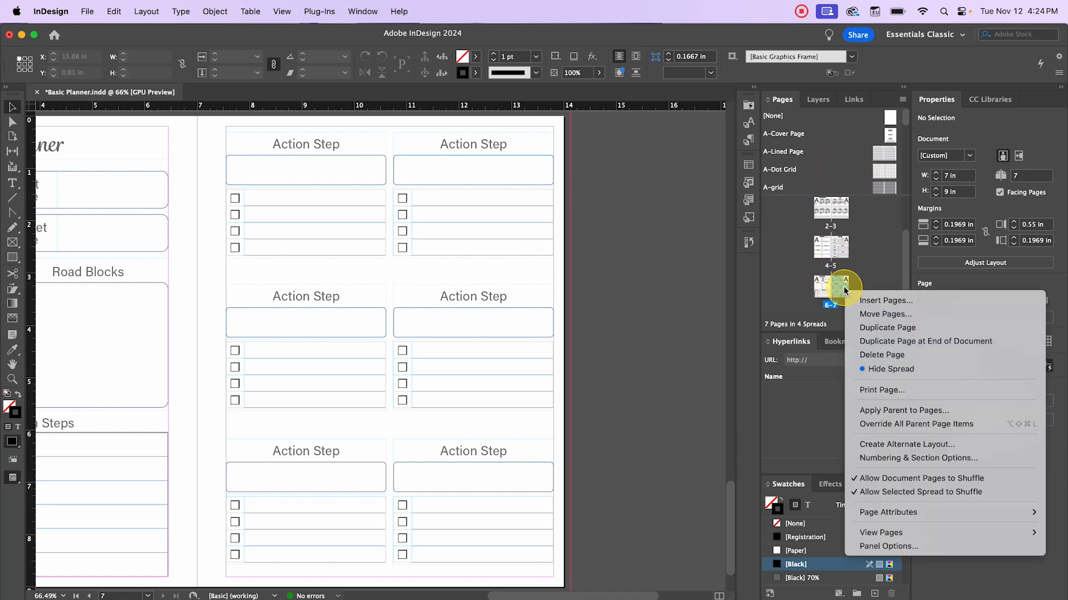
pyautogui.click(877, 303)
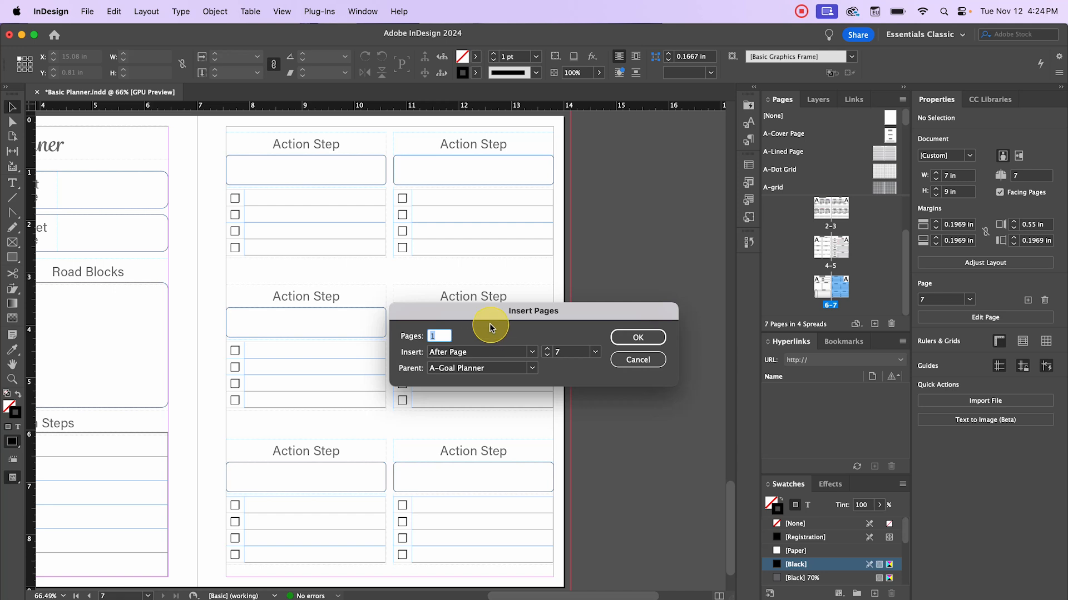
pyautogui.write('2')
pyautogui.click(533, 369)
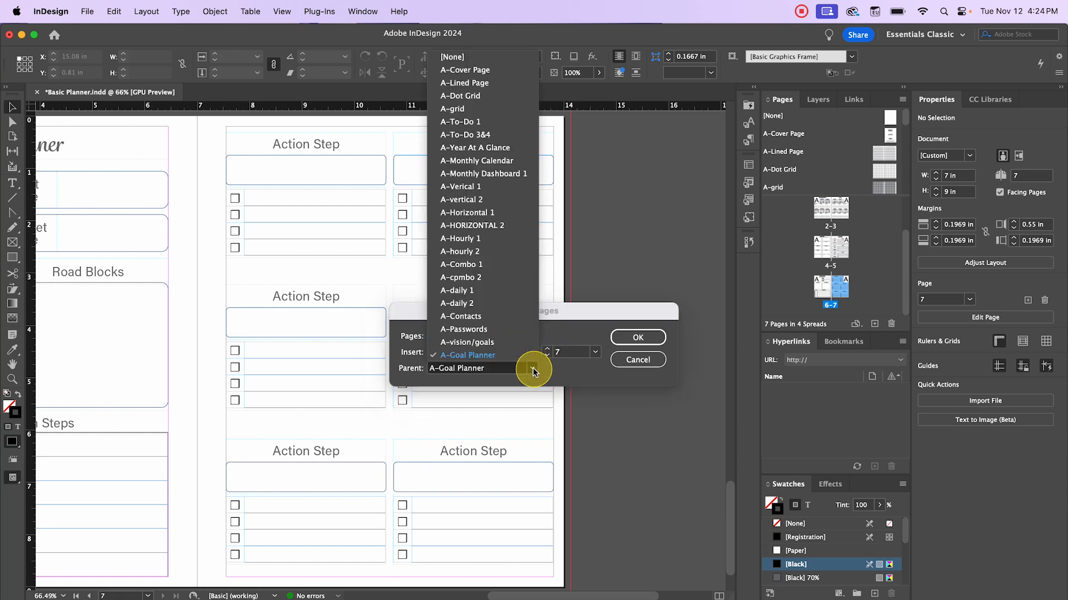
pyautogui.click(503, 173)
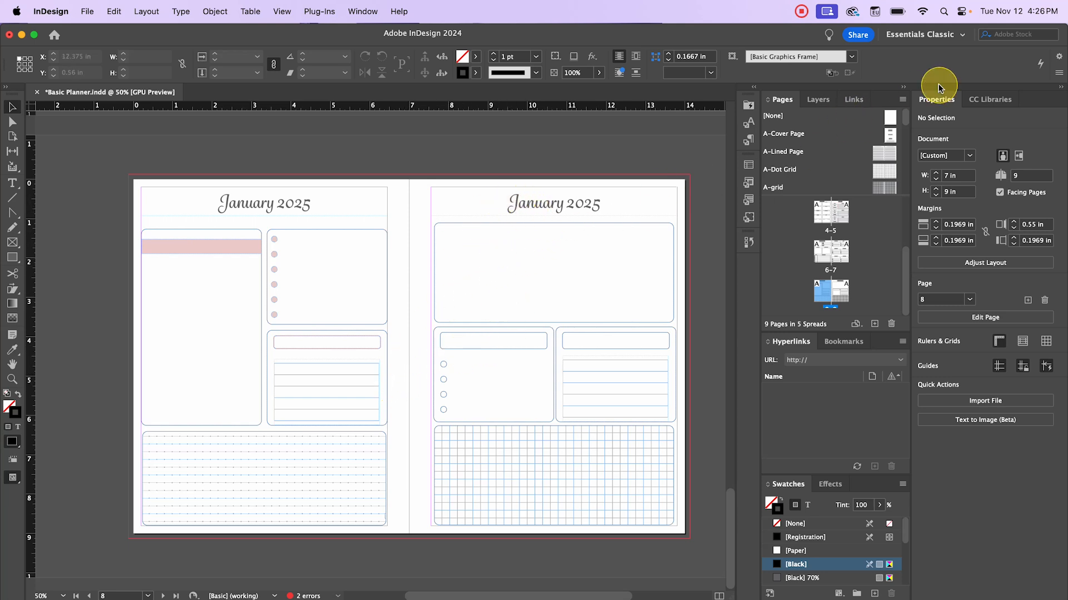
# - Preview the A-Monthly Dashboard 1 parent and drag it onto spread 8–9
pyautogui.scroll(-5, 881, 150)
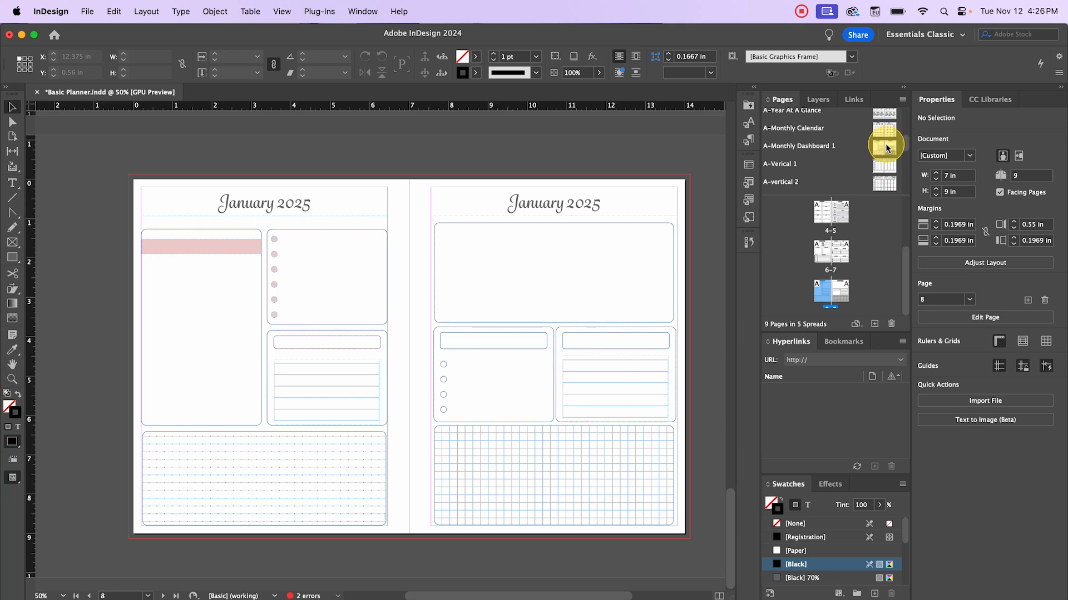
pyautogui.doubleClick(887, 148)
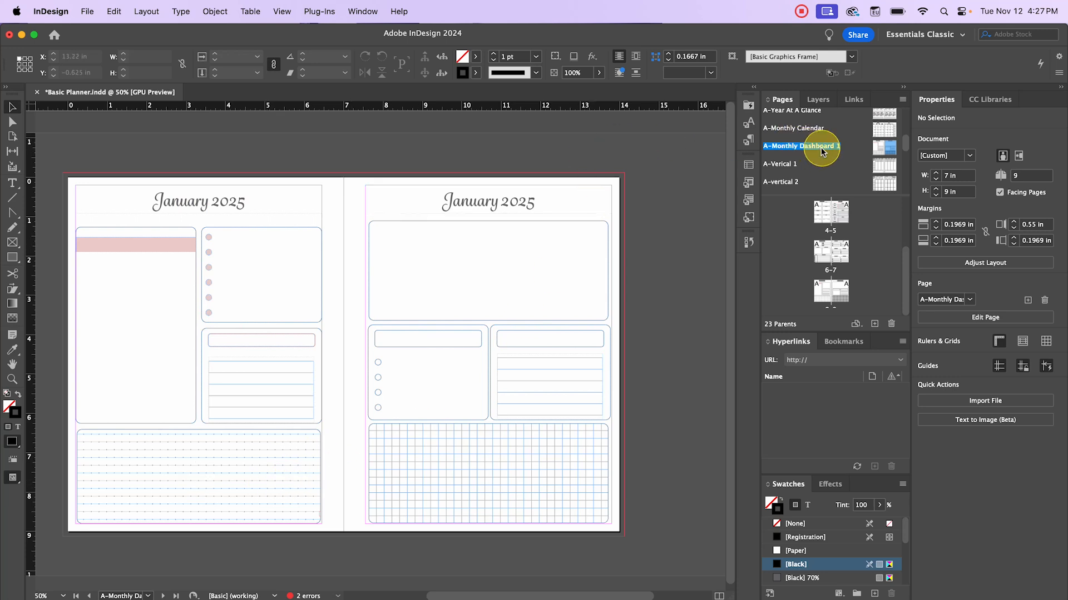
pyautogui.moveTo(730, 194); pyautogui.dragTo(833, 285)
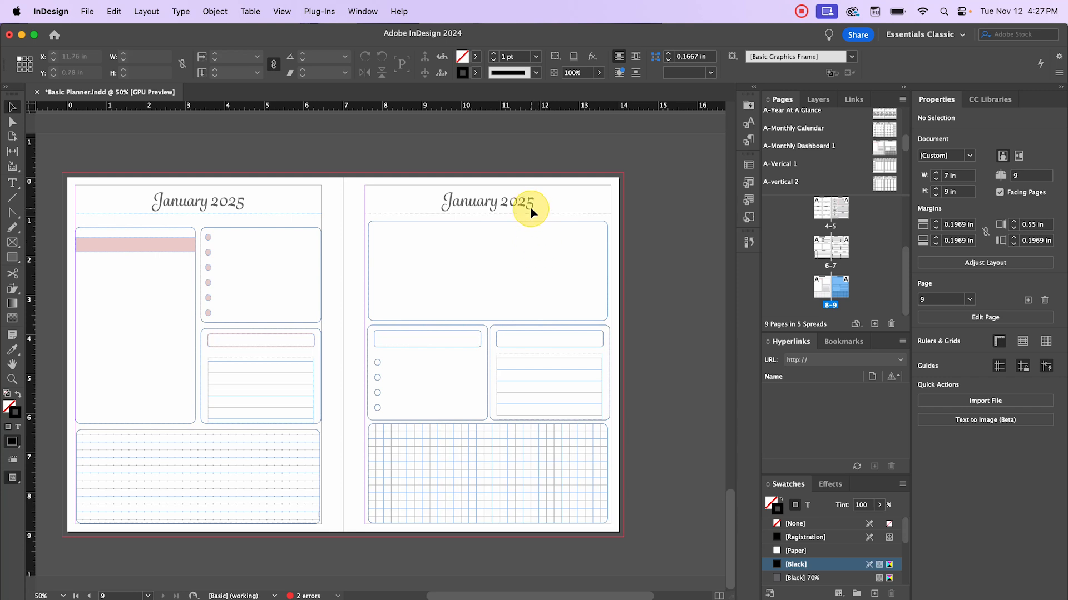
# - Bring up the Bookmarks panel and reapply Monthly Dashboard 1 to the January spread
pyautogui.click(845, 342)
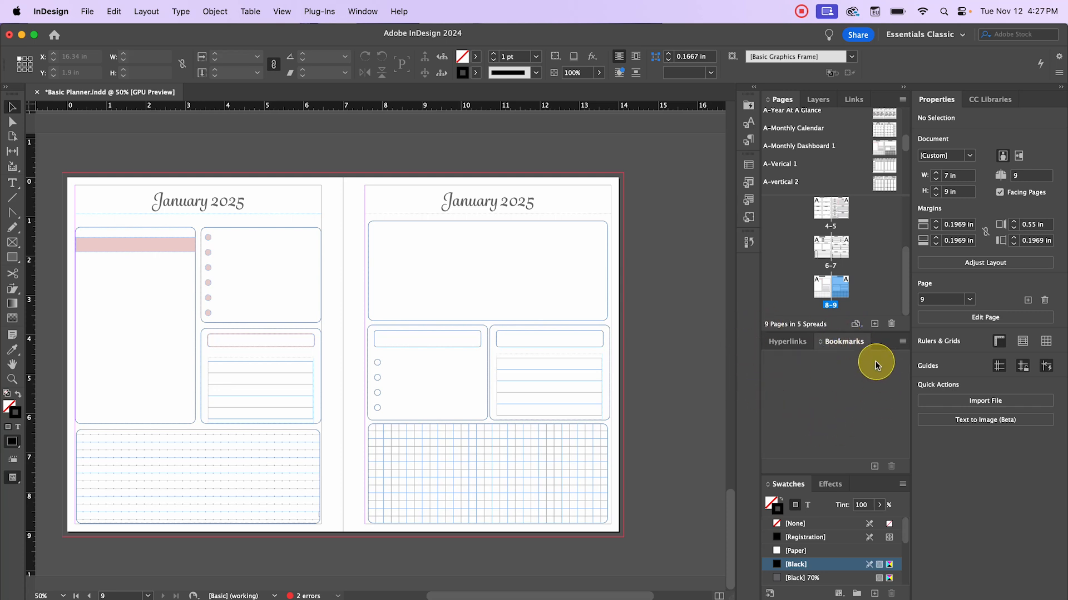
pyautogui.click(362, 11)
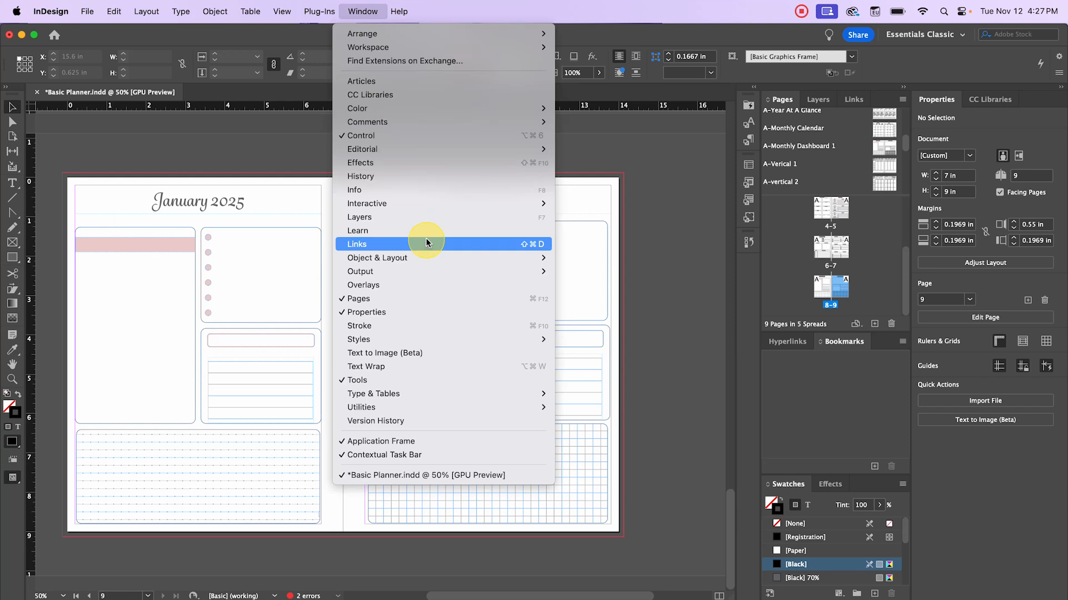
pyautogui.moveTo(432, 207)
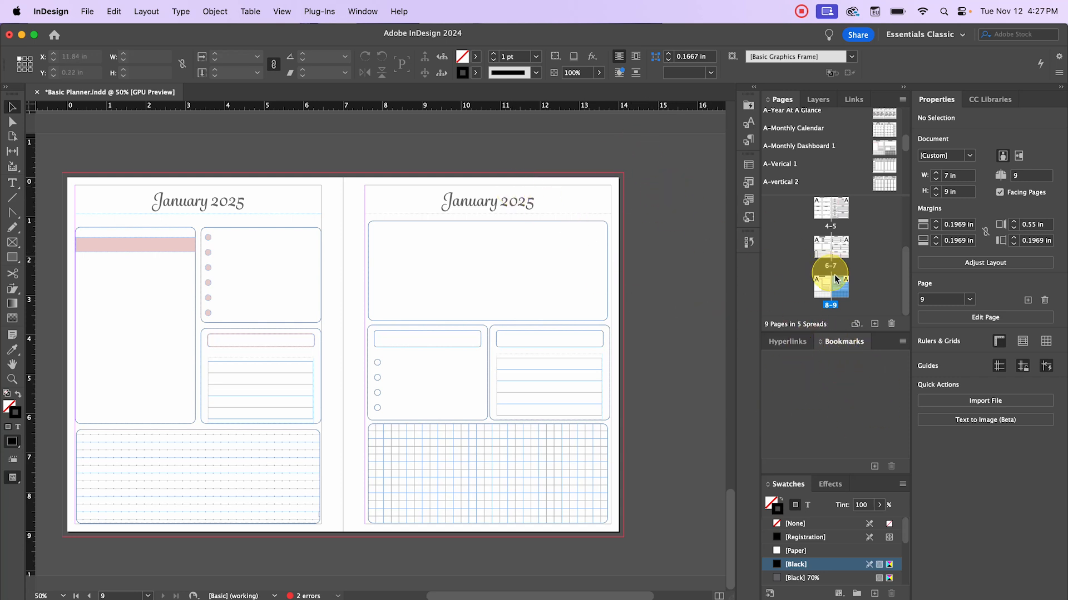
pyautogui.moveTo(837, 280); pyautogui.dragTo(846, 290)
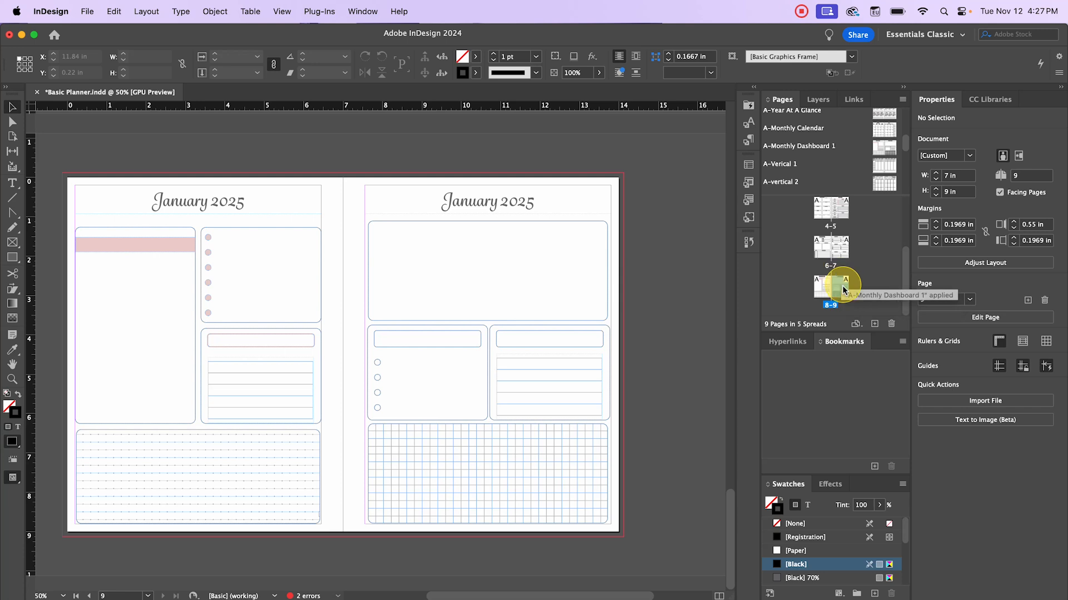
# - Create a bookmark for page 9 named 'Jan Dash'
pyautogui.doubleClick(844, 289)
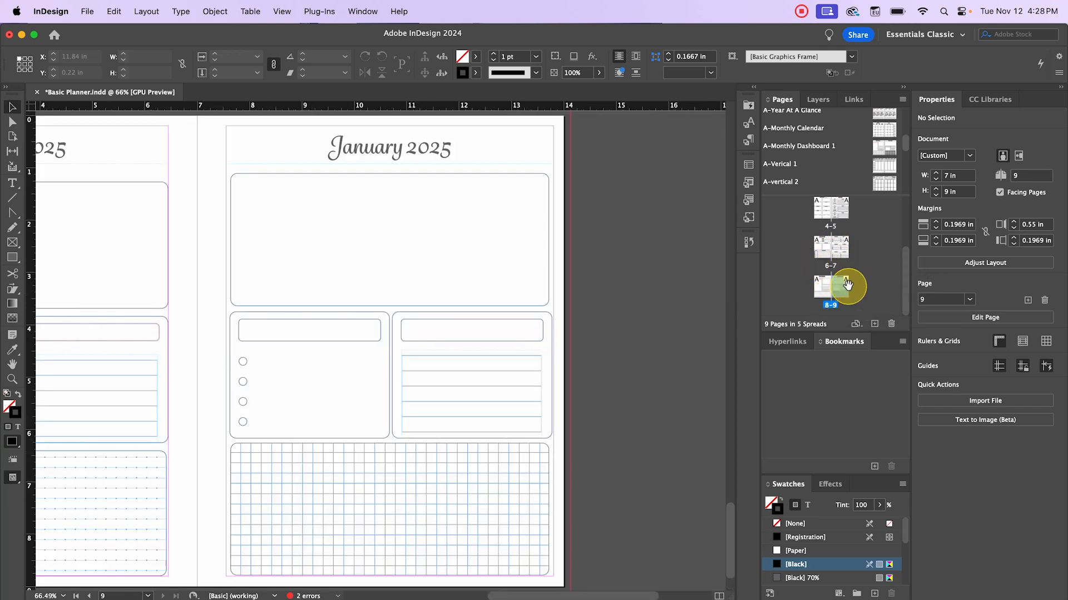
pyautogui.click(875, 467)
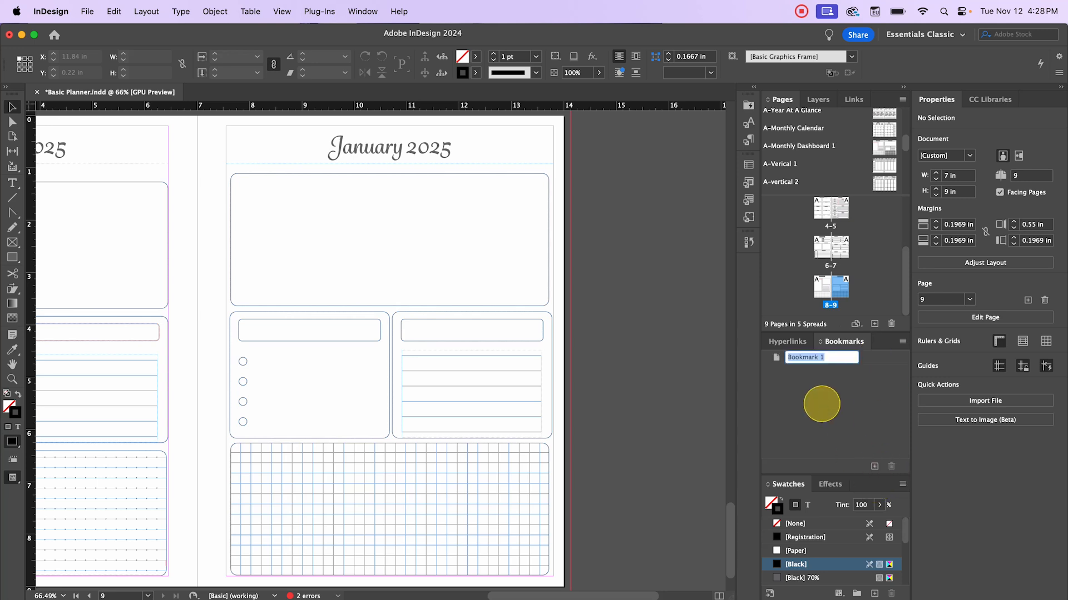
pyautogui.write('Jan Dash')
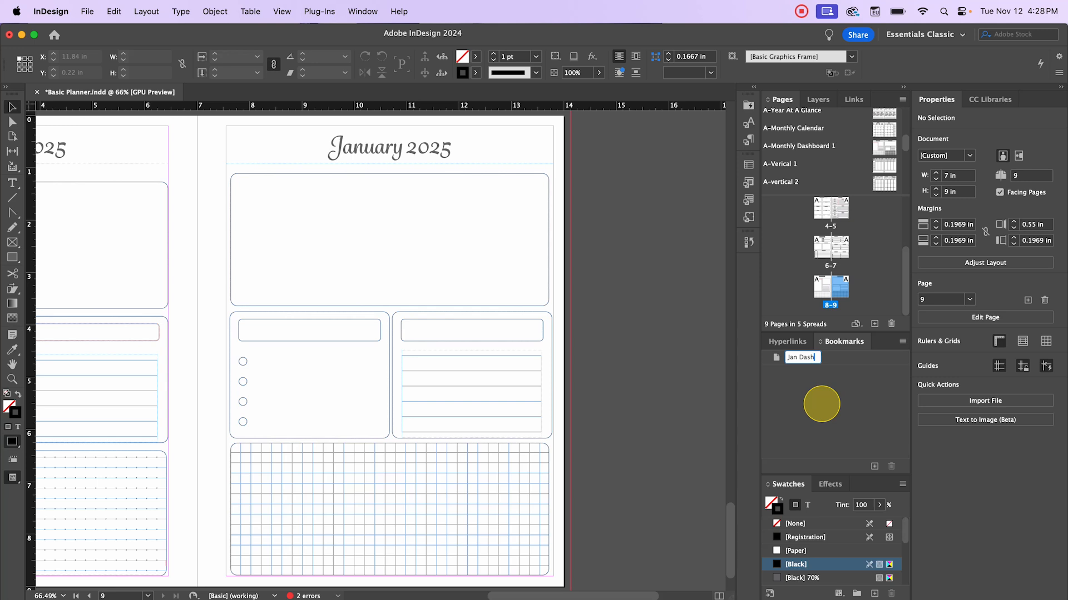
pyautogui.click(821, 403)
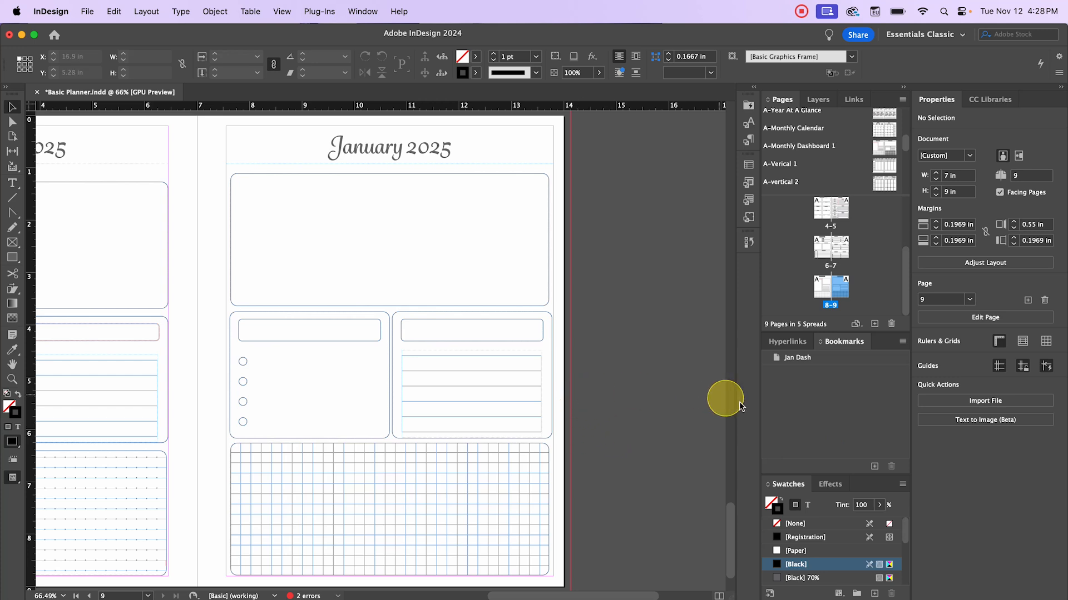
# - Insert 2 A-Monthly Calendar pages after page 9, then return via the Jan Dash bookmark
pyautogui.rightClick(836, 287)
pyautogui.click(861, 298)
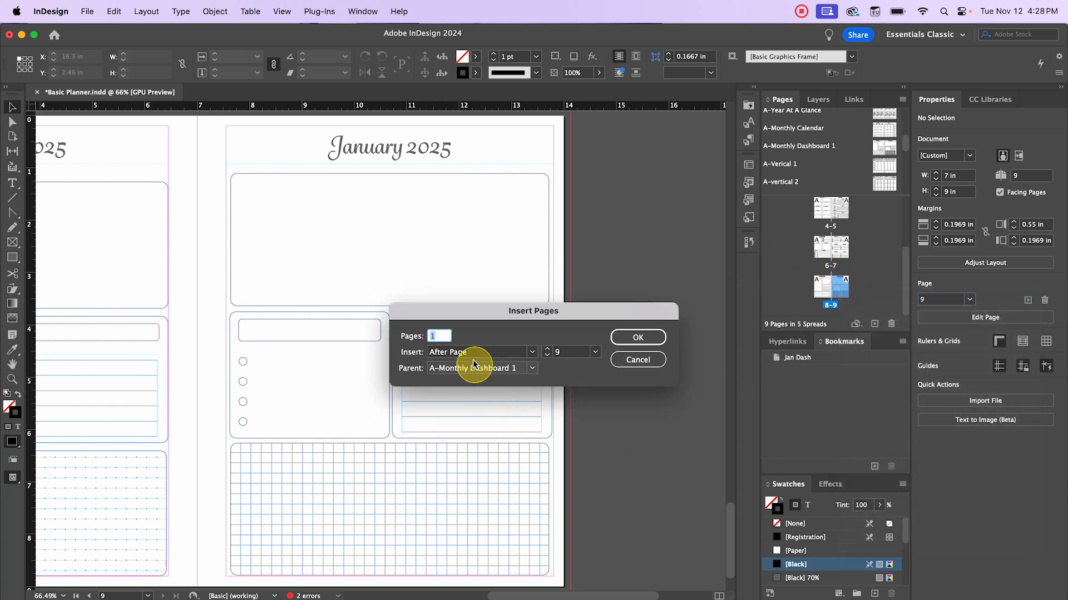
pyautogui.write('2')
pyautogui.click(535, 372)
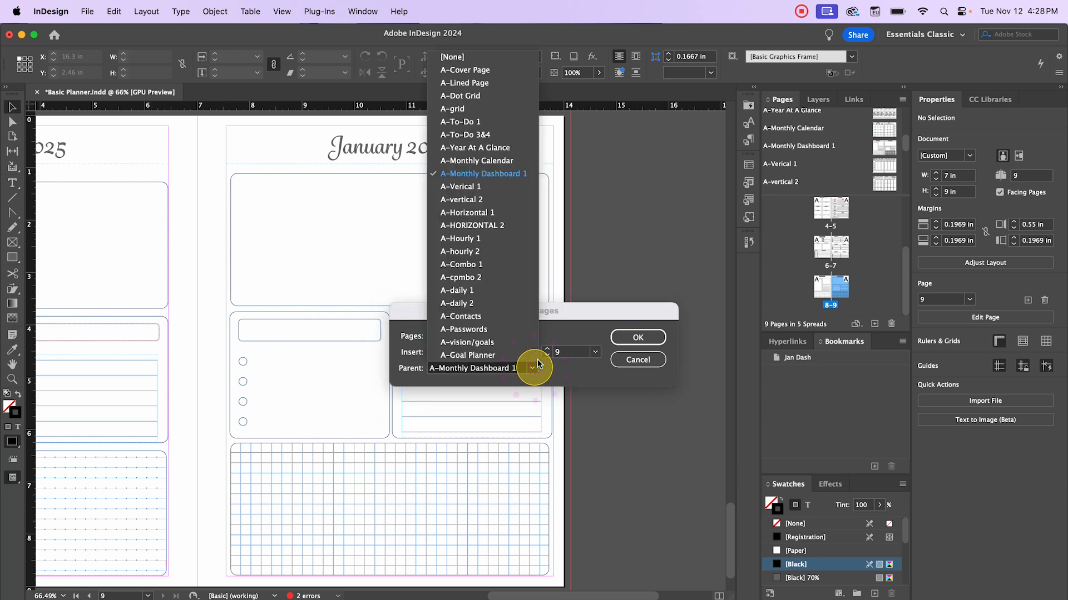
pyautogui.click(482, 163)
pyautogui.click(610, 338)
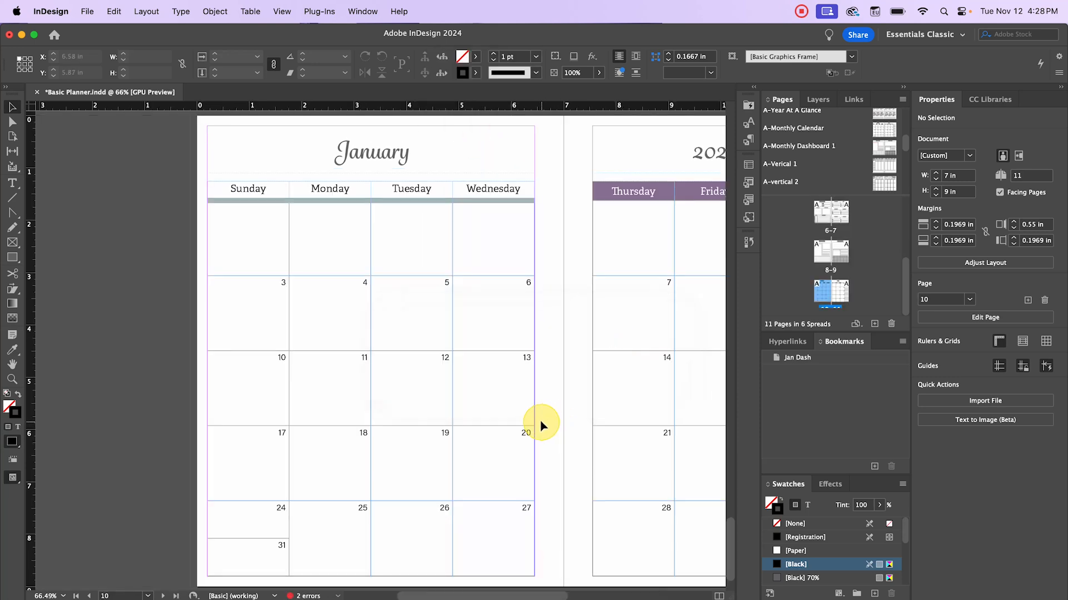
pyautogui.hscroll(4, 536, 405)
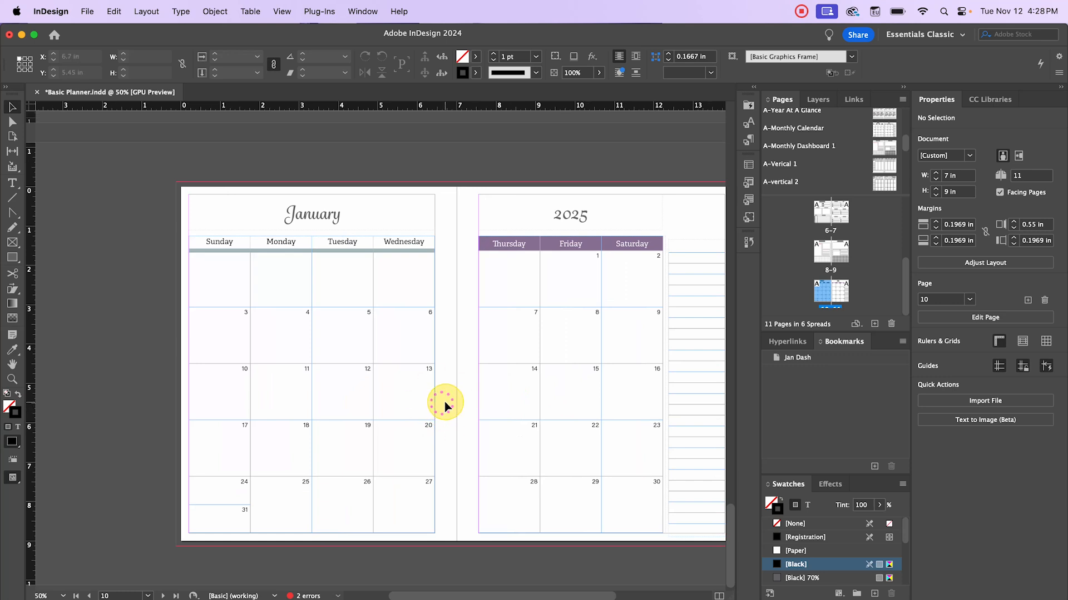
pyautogui.doubleClick(798, 359)
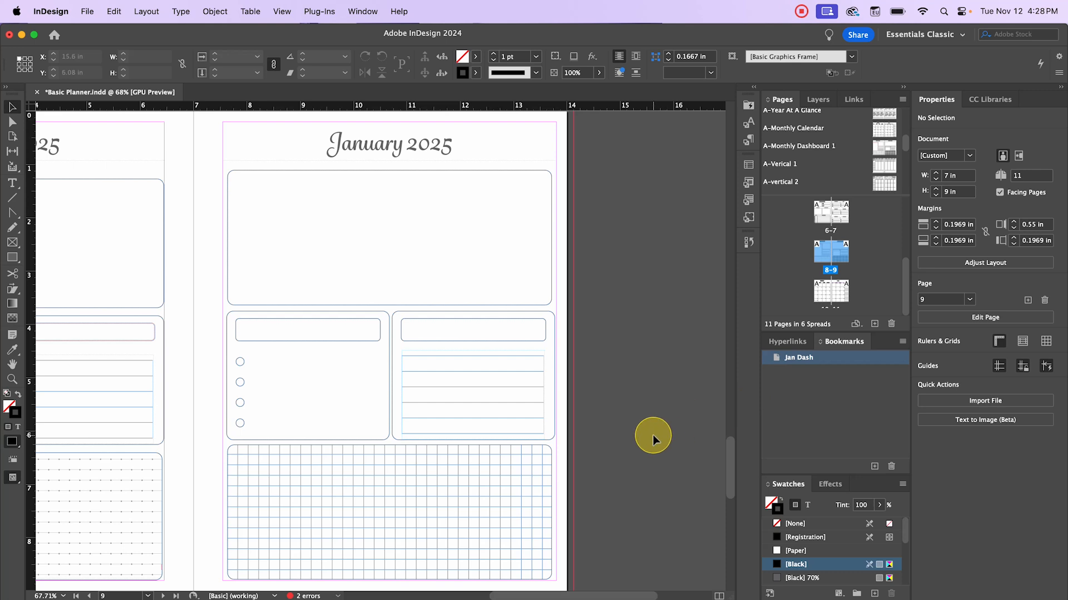
# - Scroll through the Pages panel to locate spread 2–3 with page 3
pyautogui.scroll(2, 648, 435)
pyautogui.scroll(-1, 645, 436)
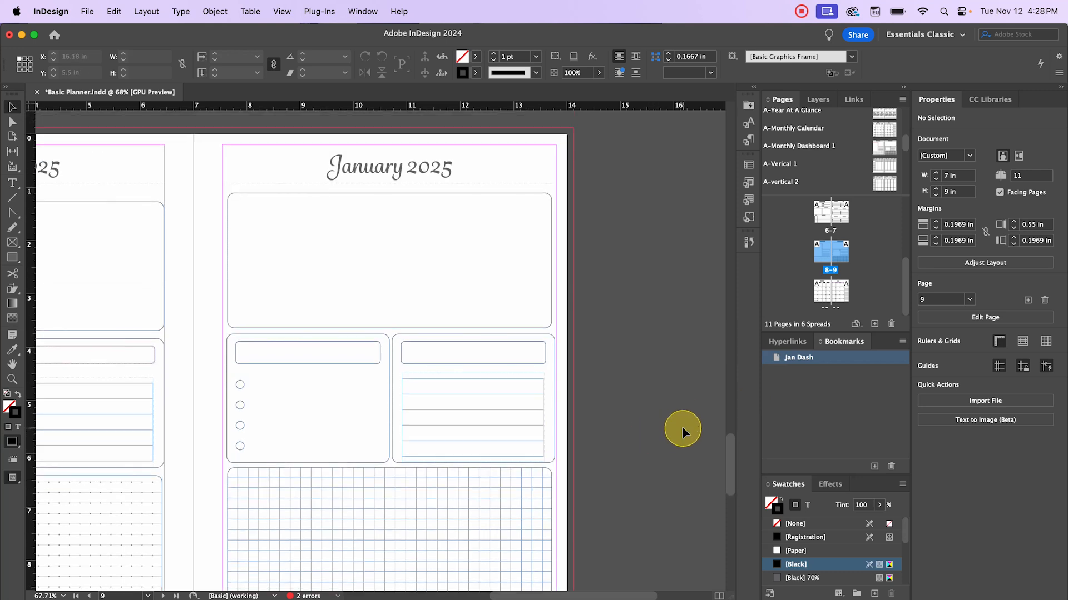
pyautogui.scroll(5, 841, 263)
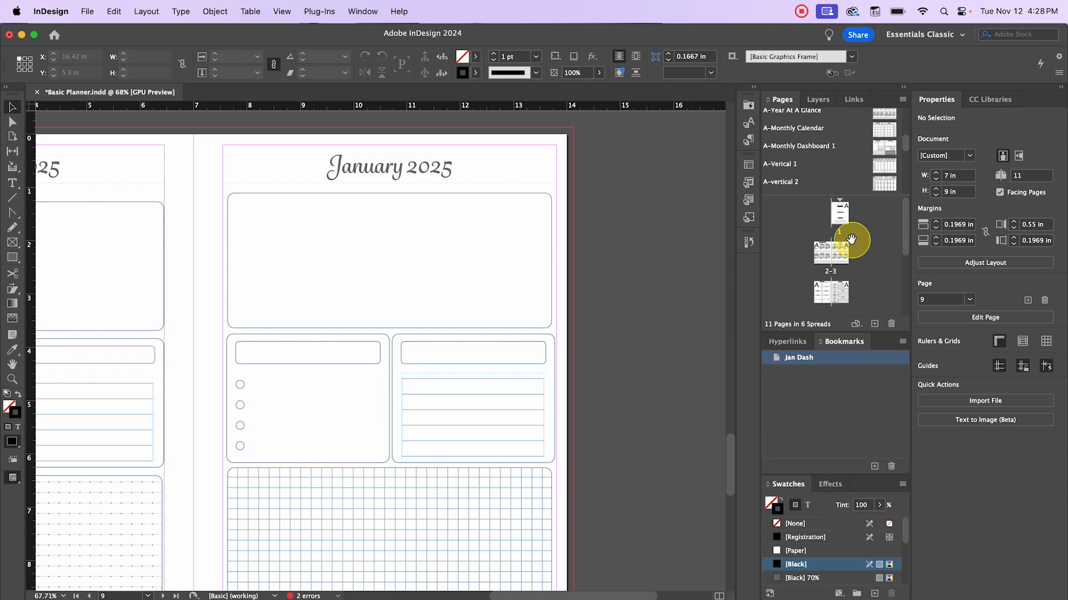
pyautogui.scroll(-2, 844, 264)
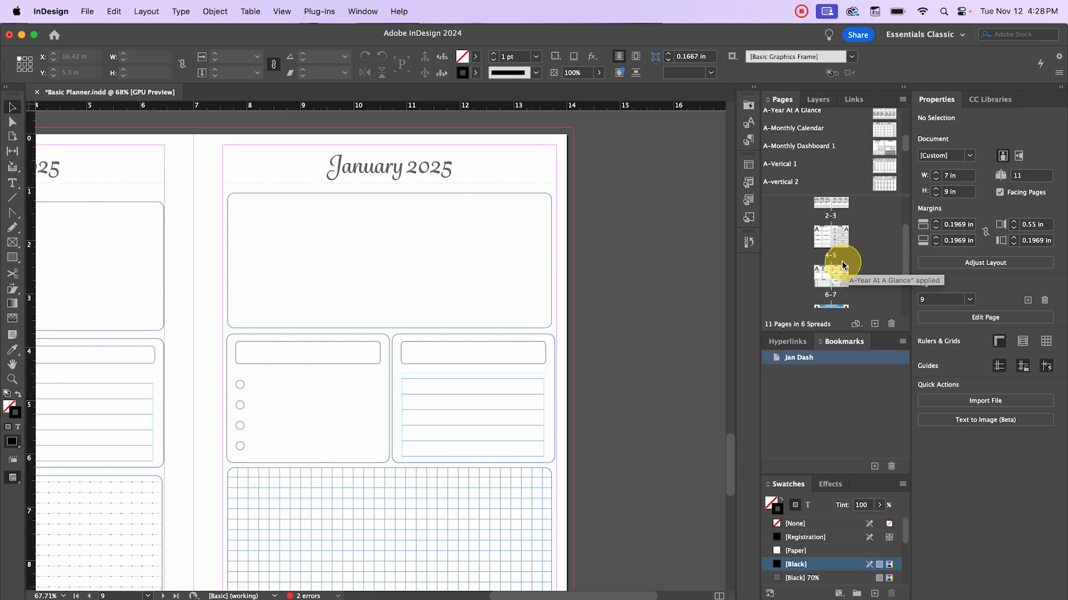
pyautogui.scroll(-2, 842, 265)
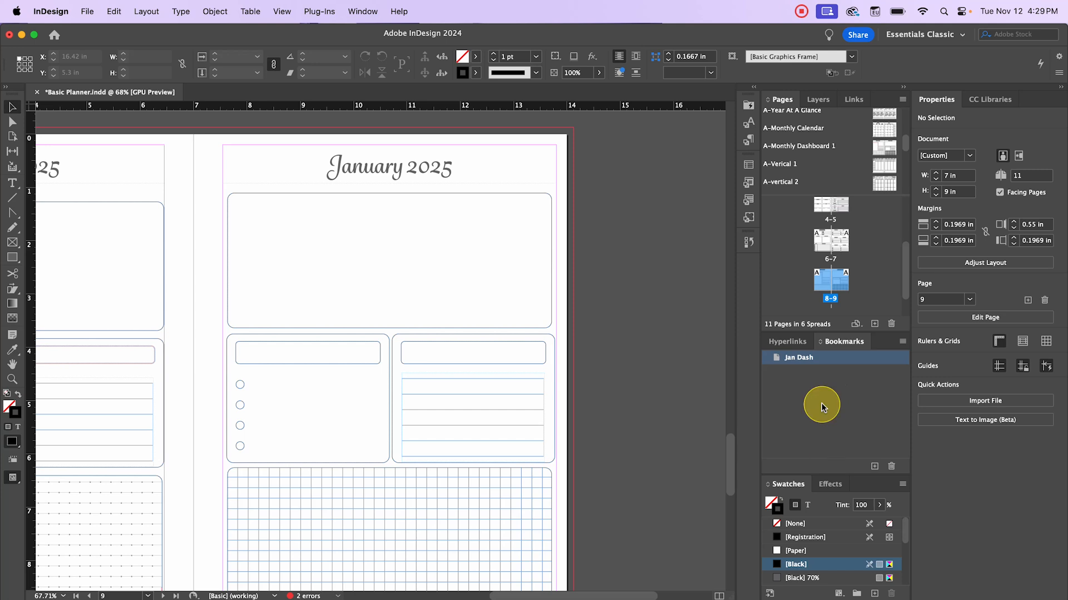
pyautogui.scroll(20, 573, 531)
pyautogui.hscroll(3, 573, 531)
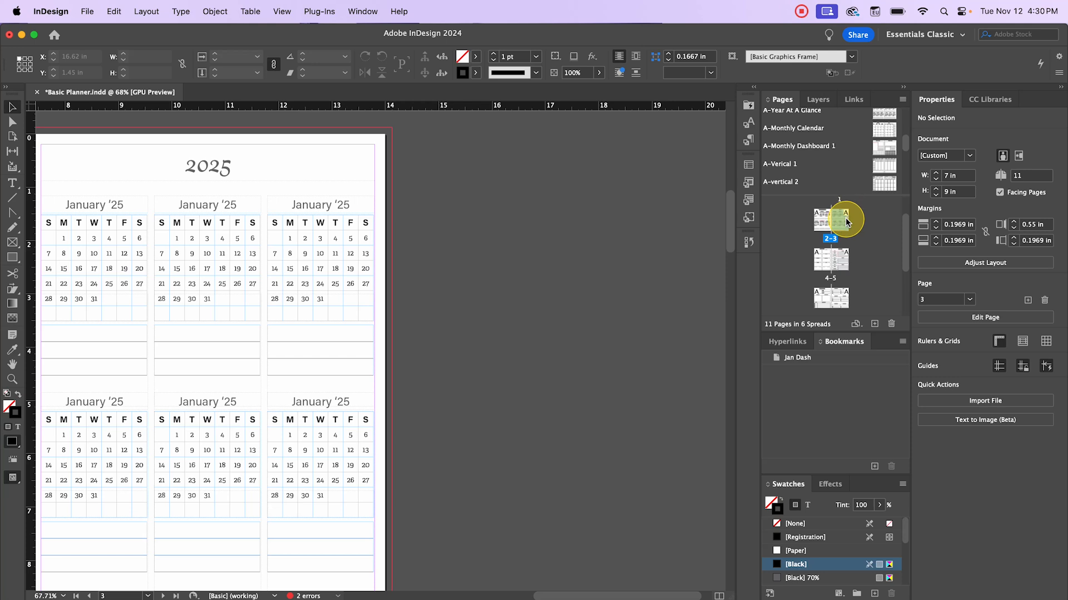
# - Apply the Year At A Glance parent to page 3 and add a new bookmark under Jan Dash
pyautogui.moveTo(846, 222); pyautogui.dragTo(844, 226)
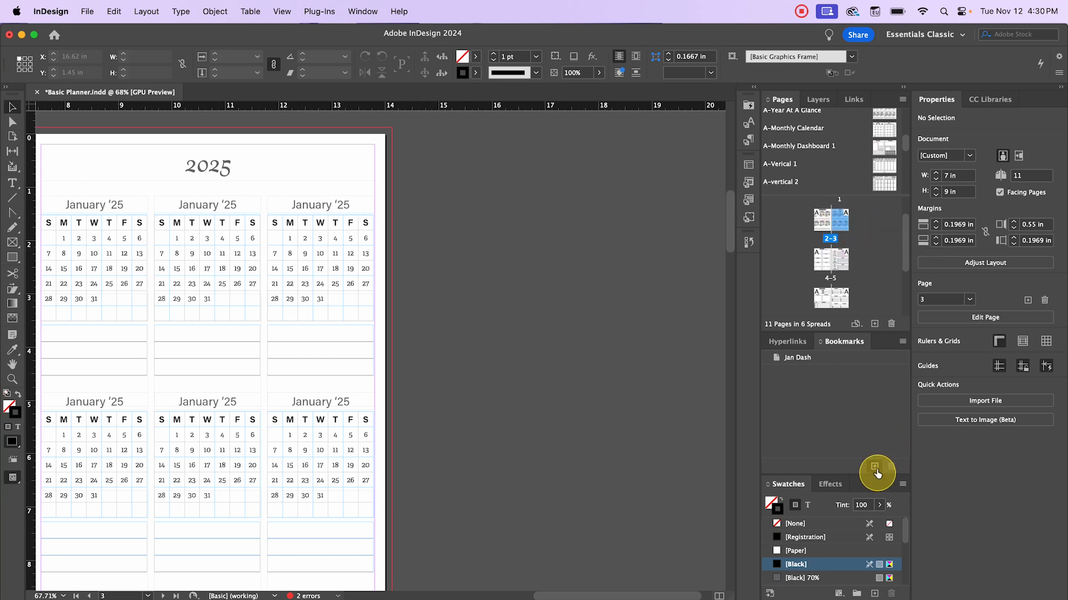
pyautogui.click(785, 358)
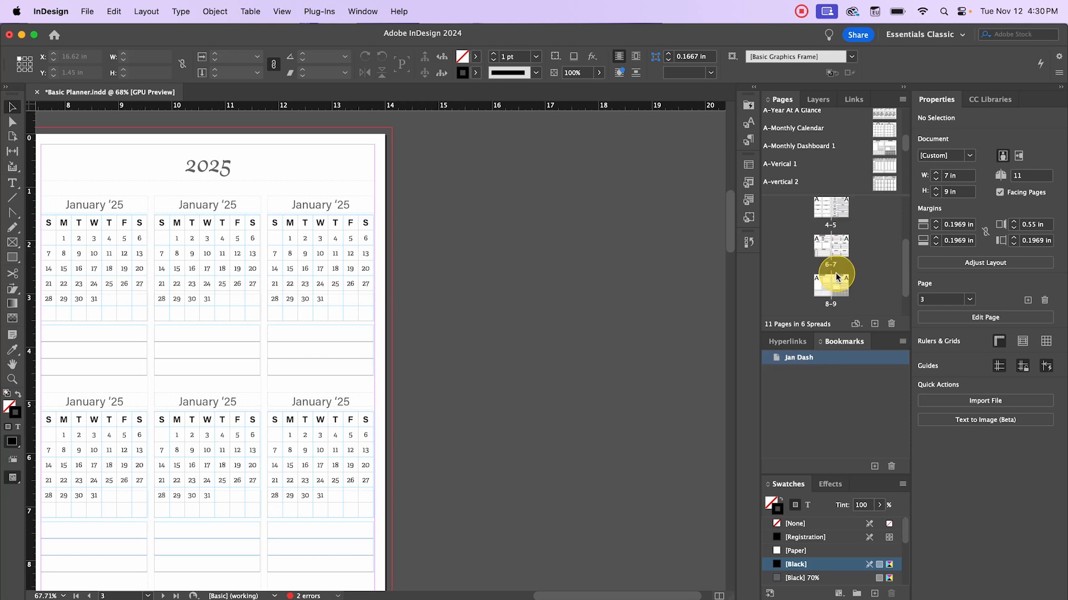
pyautogui.scroll(-1, 836, 219)
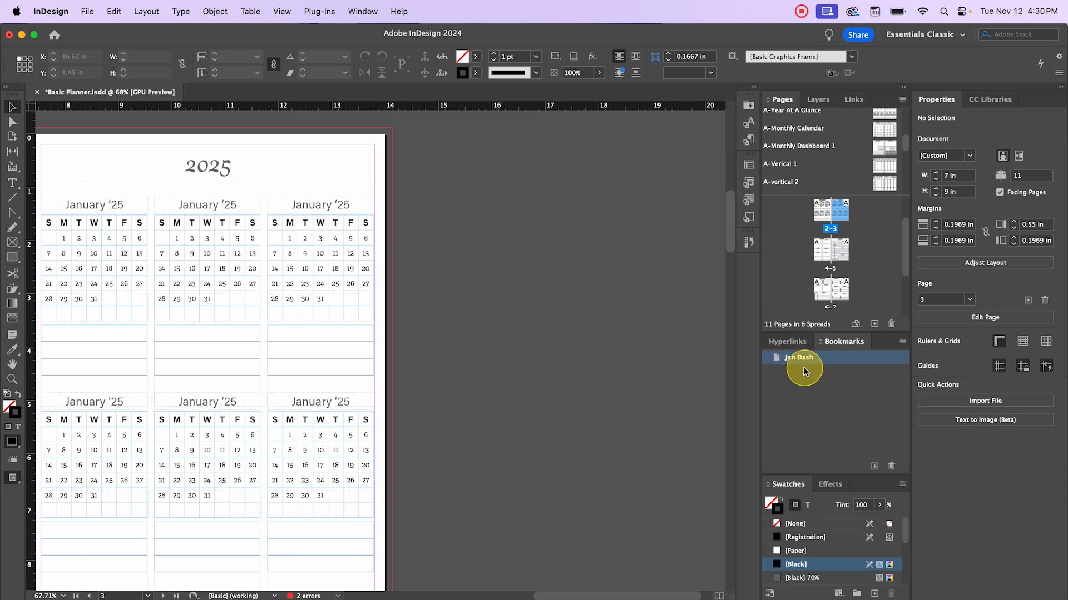
pyautogui.click(874, 465)
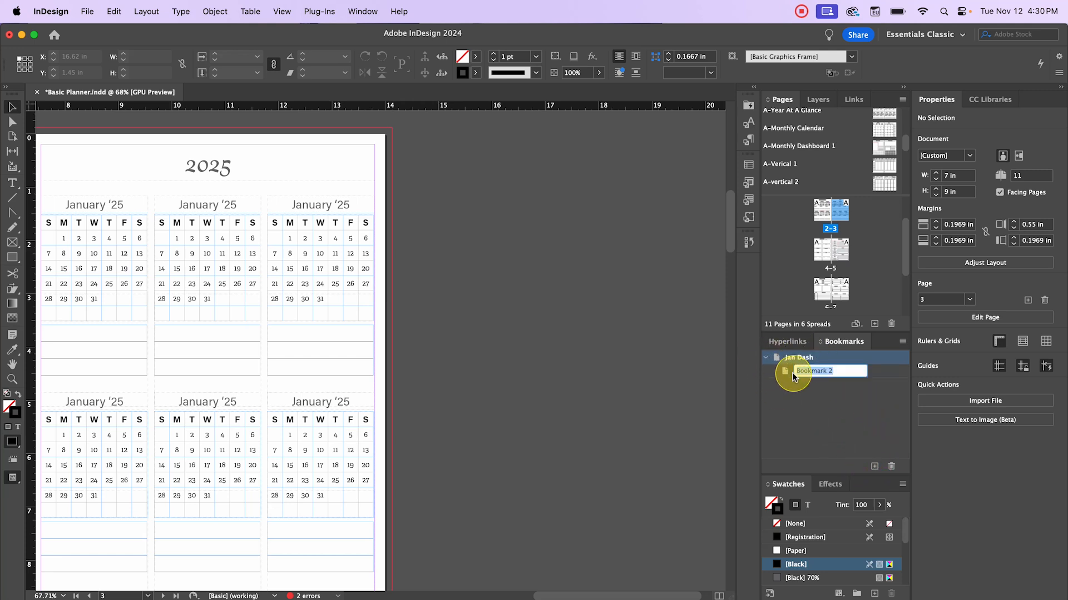
# - Rename Bookmark 2 to 'Week 1', then go to the My Goals spread, pages 4–5
pyautogui.click(767, 358)
pyautogui.click(768, 358)
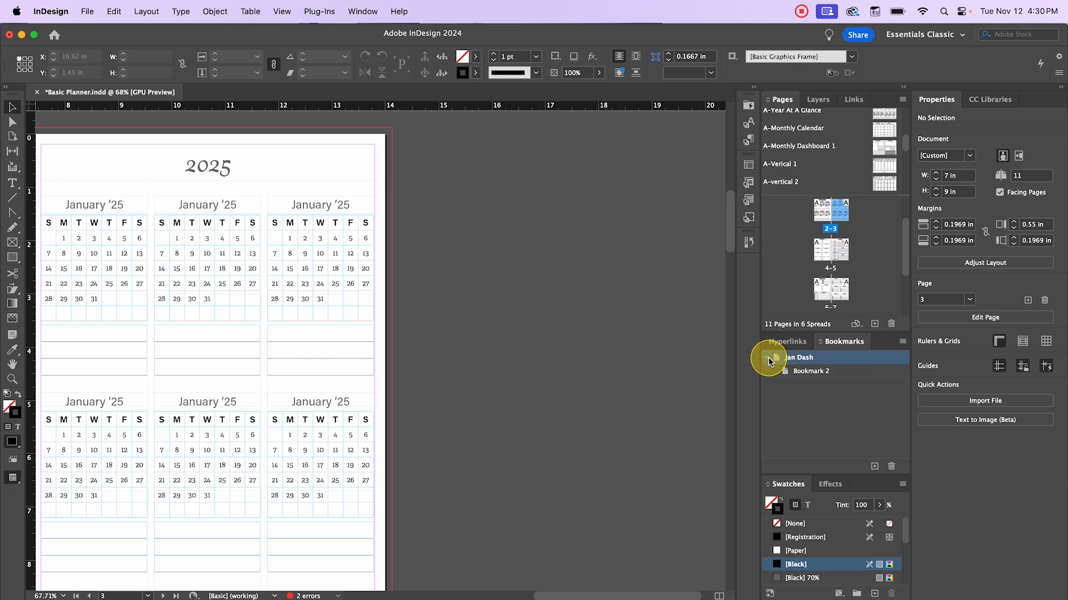
pyautogui.doubleClick(817, 373)
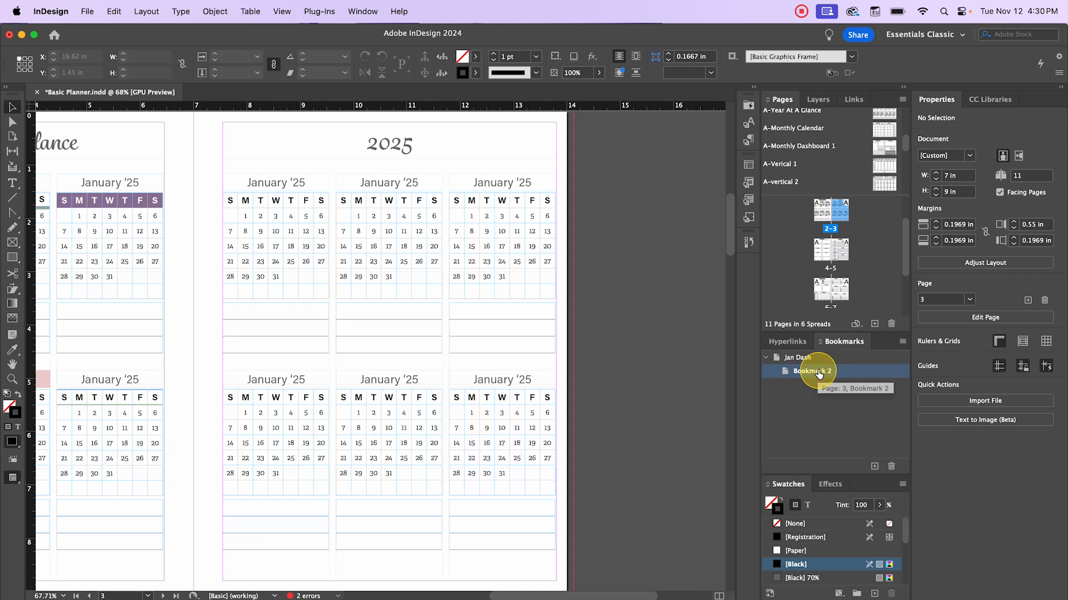
pyautogui.click(818, 374)
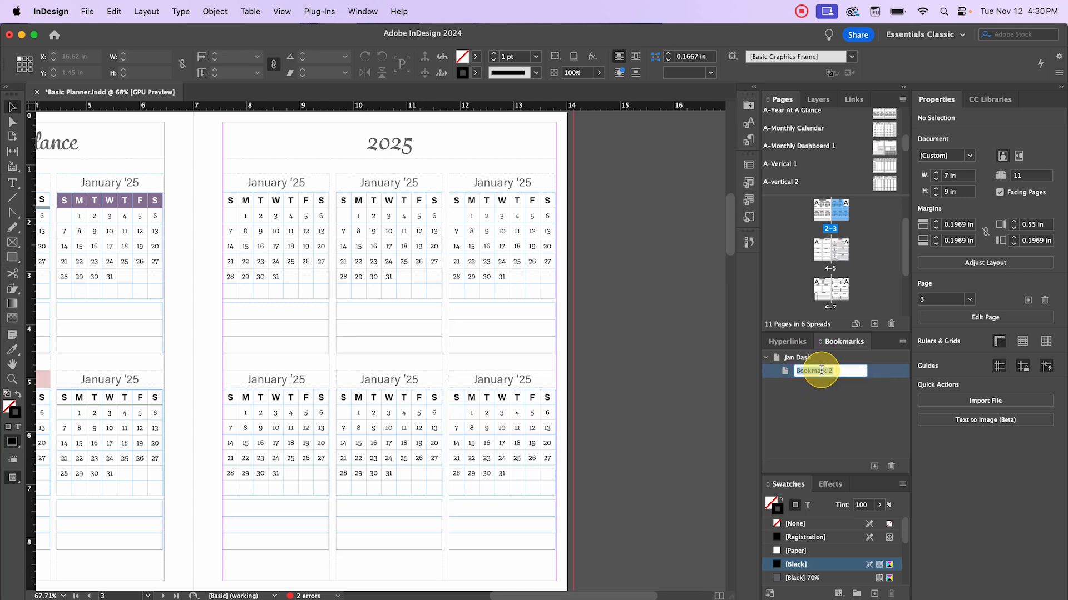
pyautogui.write('W')
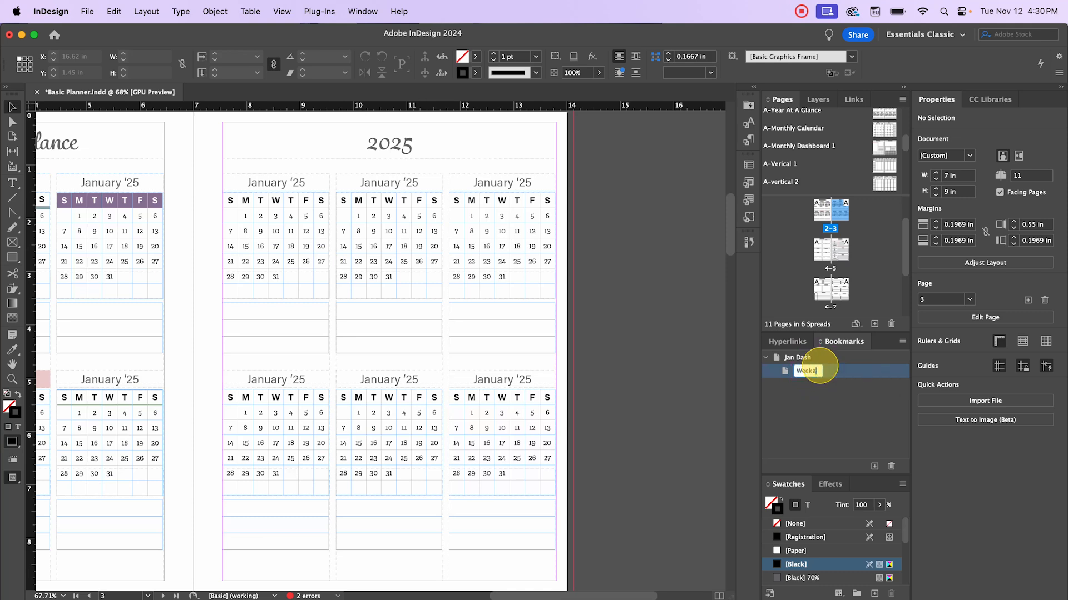
pyautogui.write('eek 1')
pyautogui.click(836, 397)
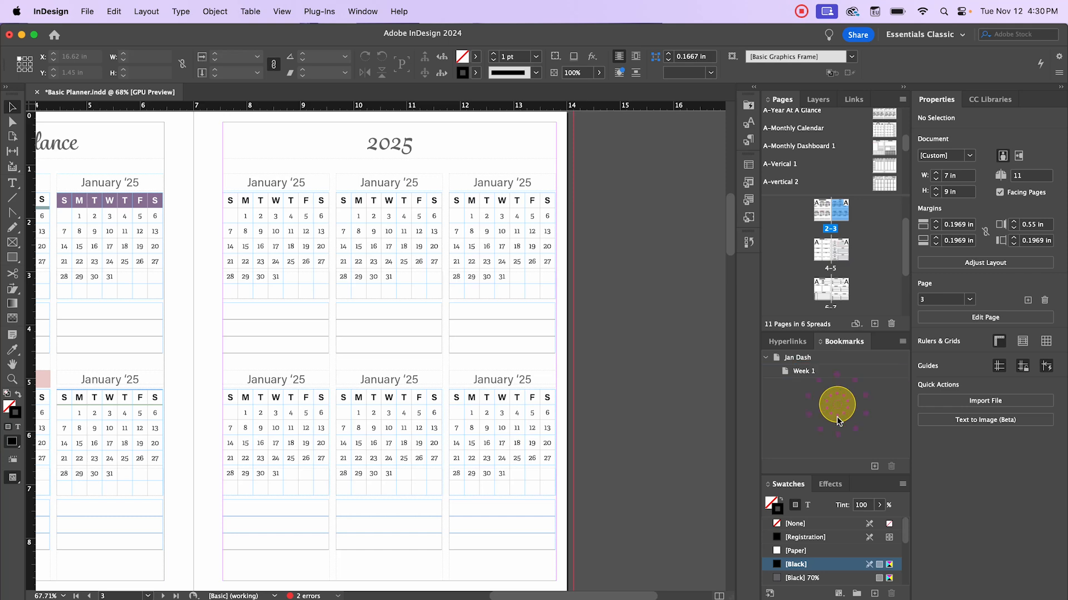
pyautogui.doubleClick(830, 253)
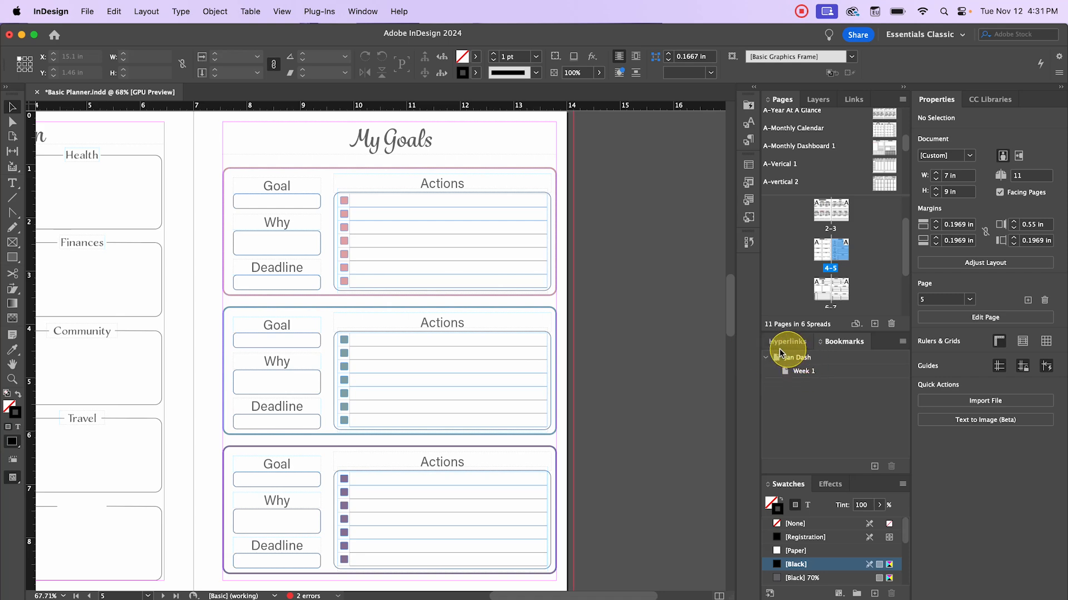
# - Apply A-vision/goals to spread 4–5 and add a Goals bookmark, moved above Jan Dash
pyautogui.moveTo(843, 256); pyautogui.dragTo(843, 257)
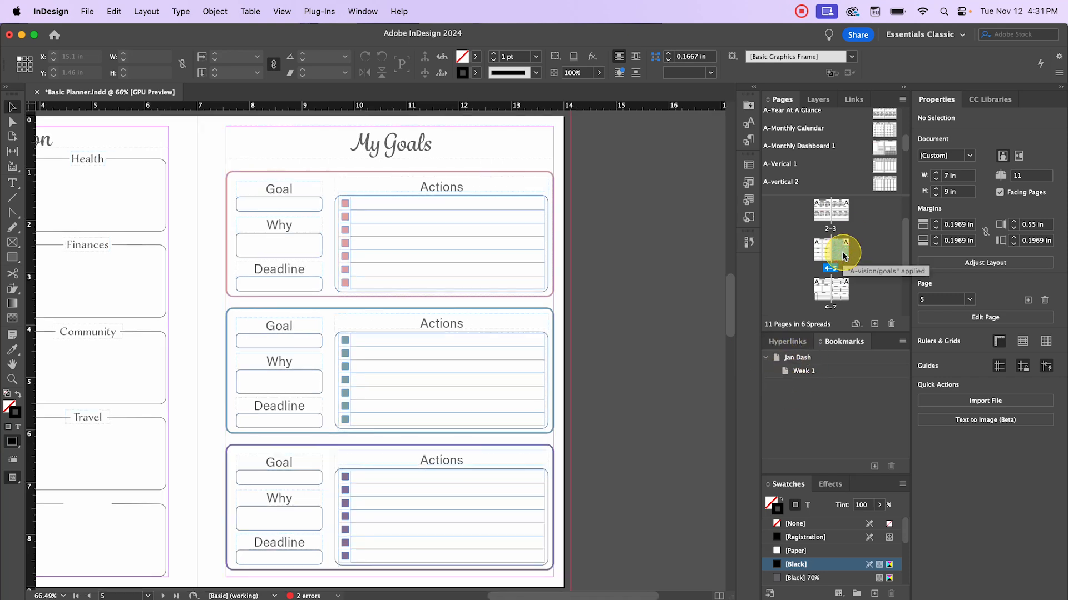
pyautogui.click(882, 470)
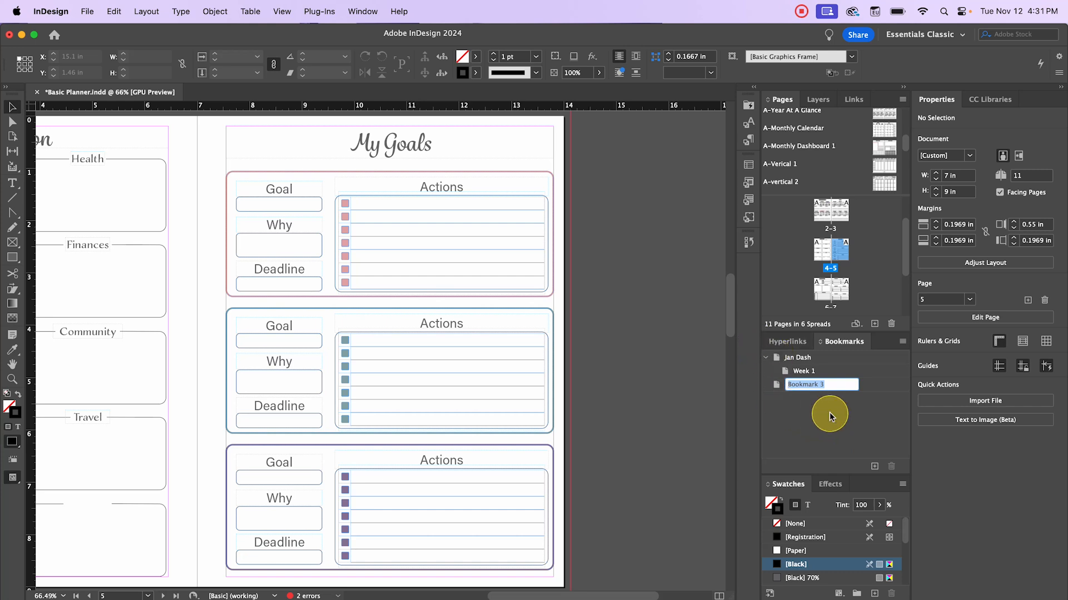
pyautogui.write('We')
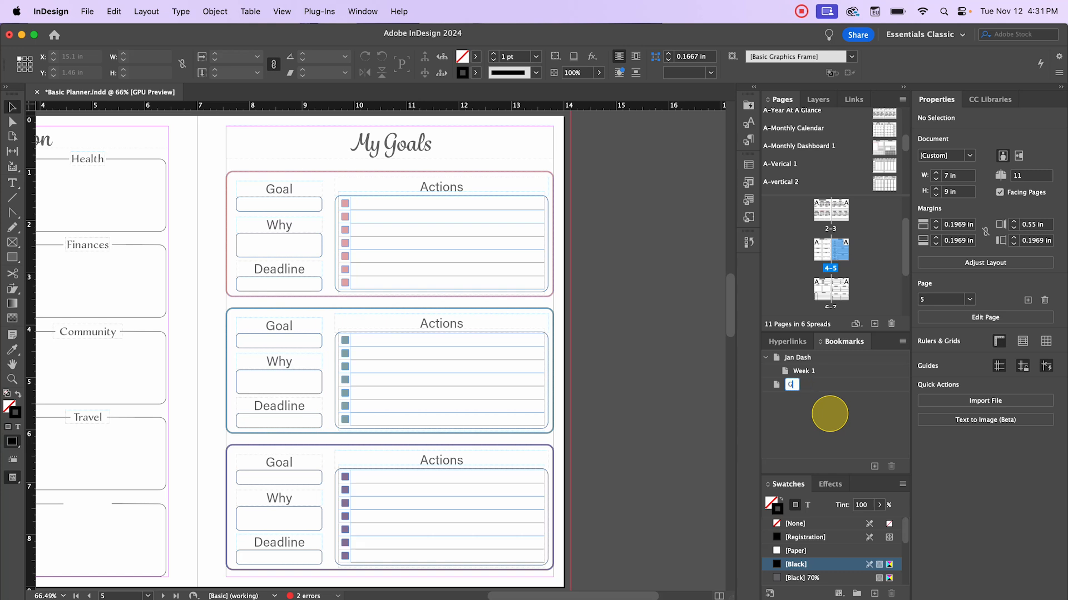
pyautogui.click(830, 416)
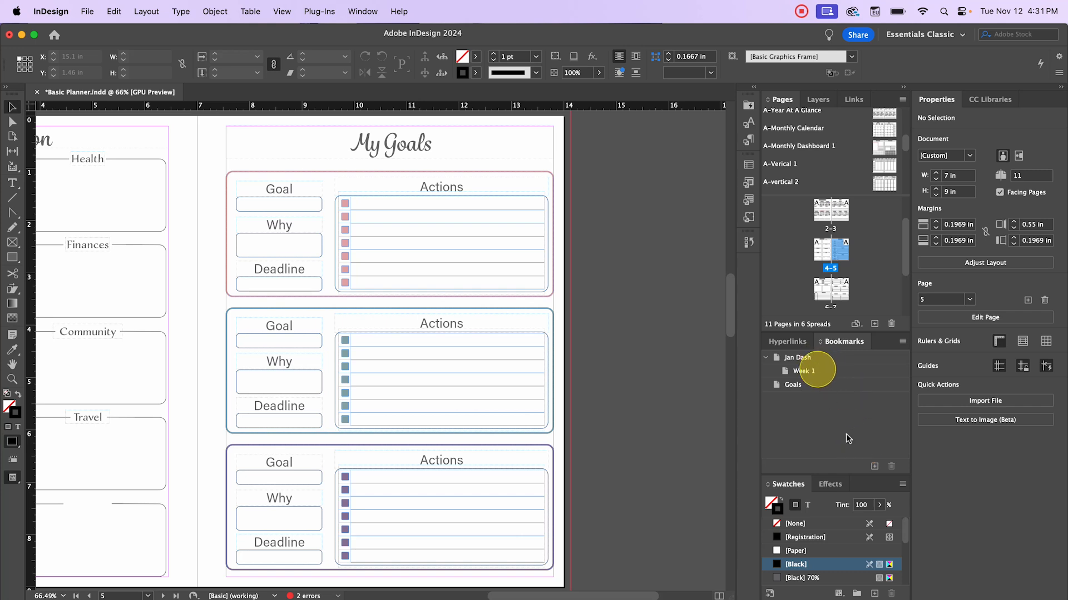
pyautogui.click(792, 385)
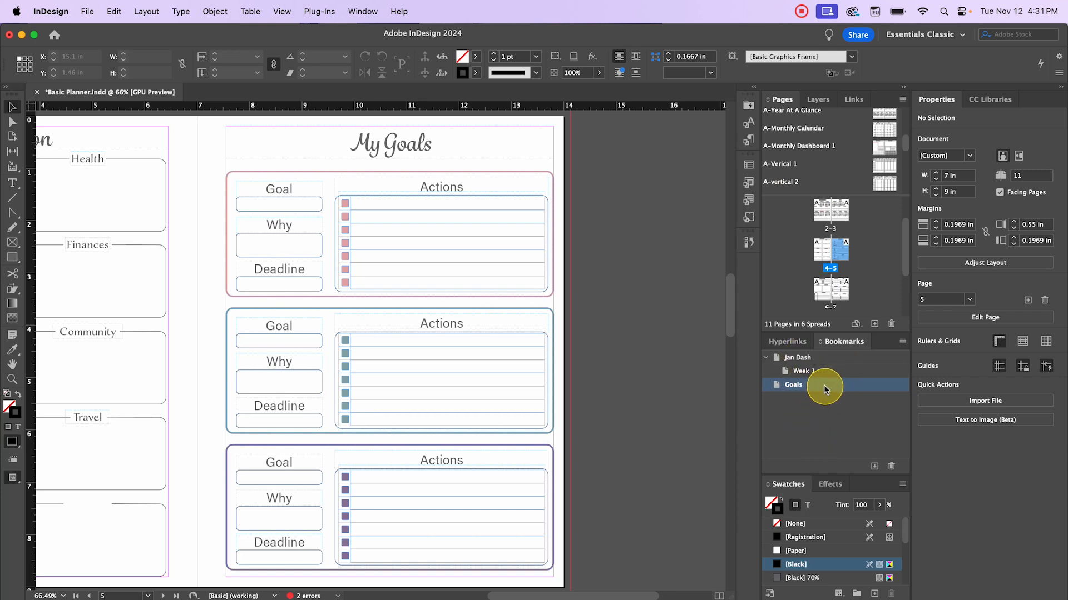
pyautogui.moveTo(825, 386); pyautogui.dragTo(820, 353)
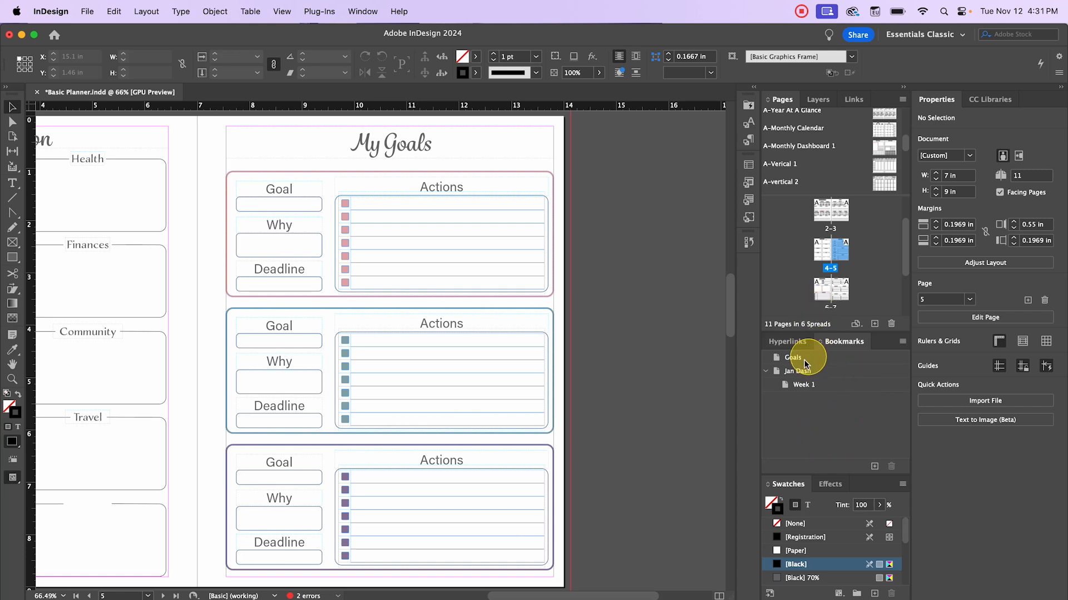
# - Delete the Goals and Week 1 bookmarks, leaving only Jan Dash
pyautogui.click(800, 357)
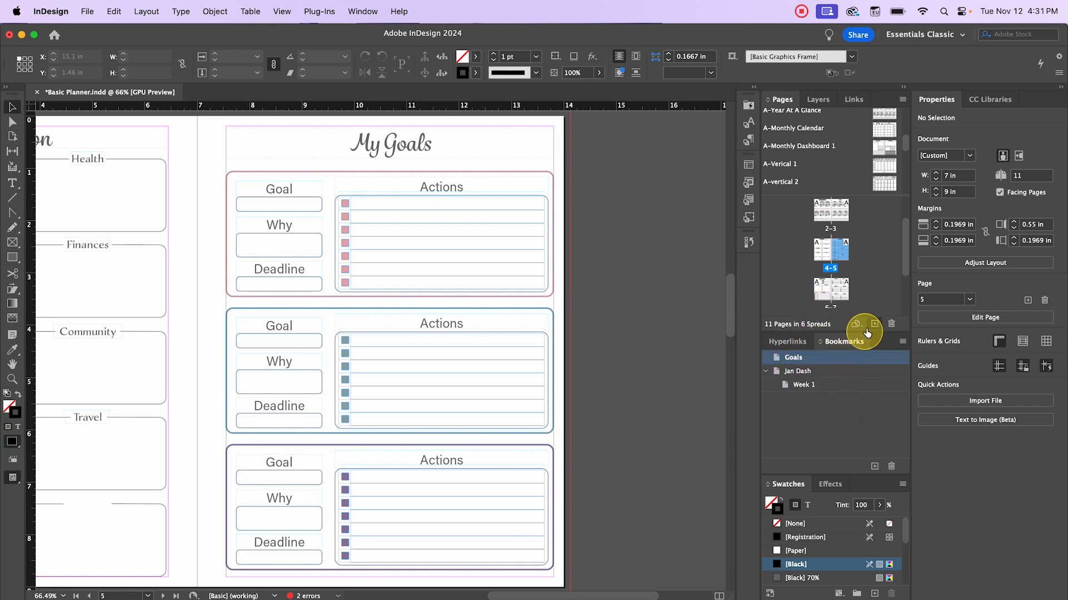
pyautogui.click(891, 469)
pyautogui.click(638, 379)
pyautogui.click(803, 378)
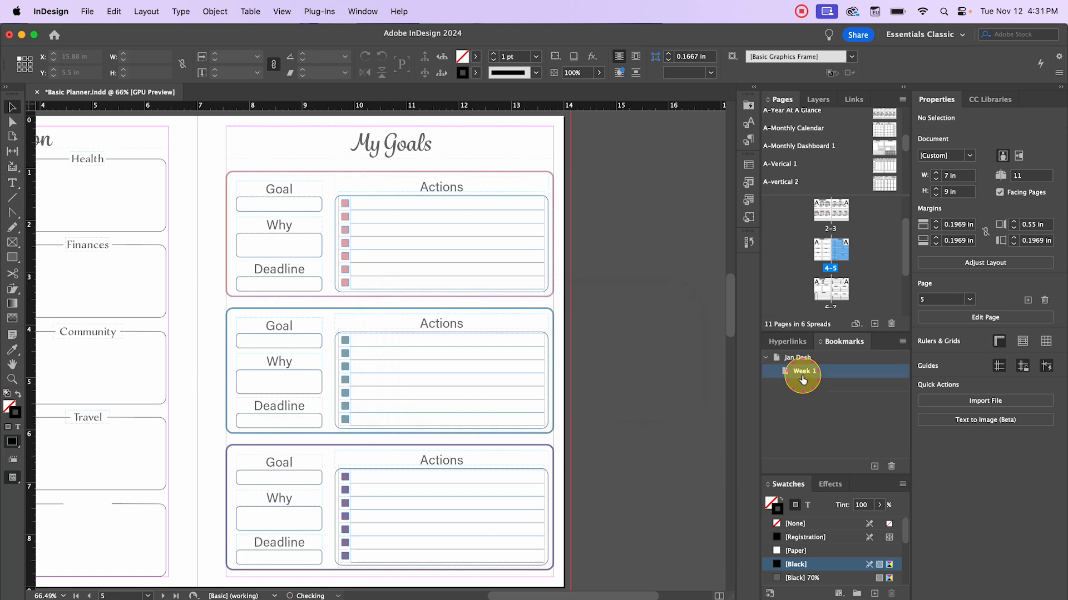
pyautogui.click(892, 467)
pyautogui.click(640, 379)
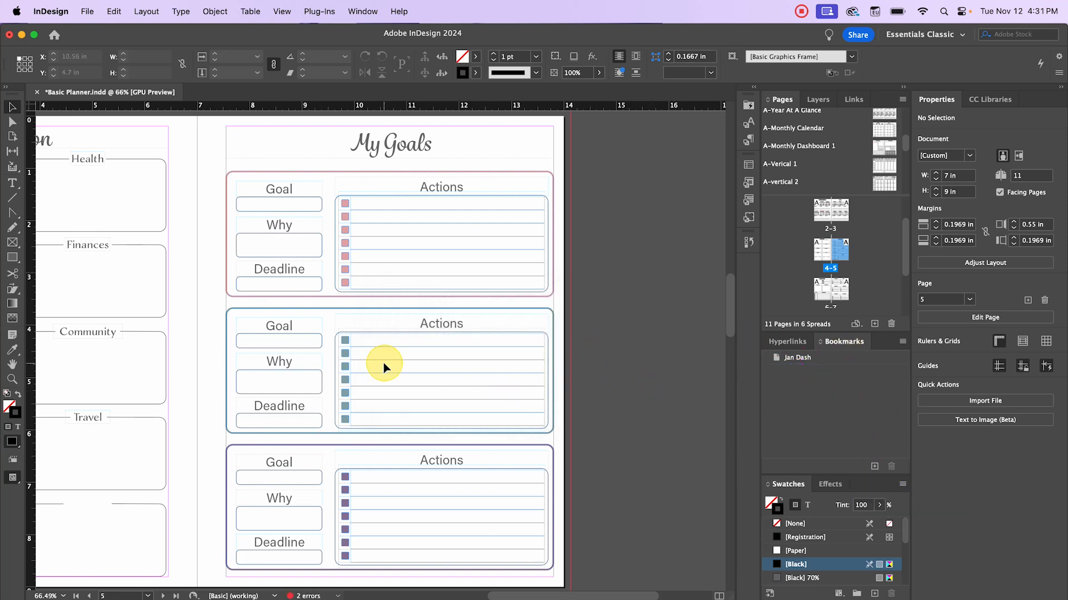
# - Zoom out to 50% and scroll to the January calendar spread, pages 10–11
pyautogui.press('super+minus')
pyautogui.hscroll(-4, 639, 359)
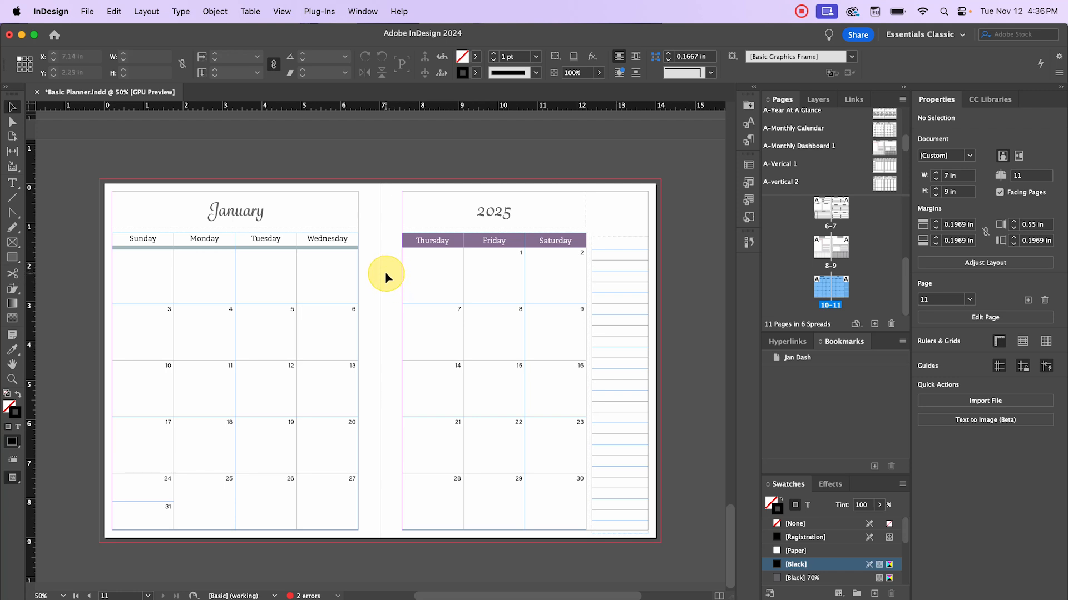
pyautogui.scroll(-1, 387, 277)
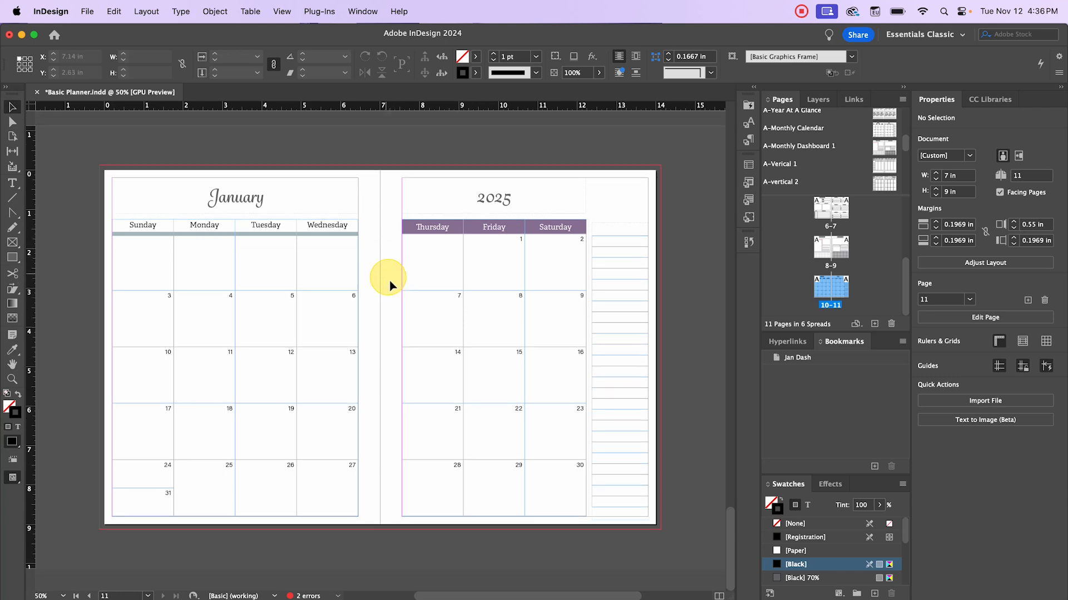
# - Apply A-Monthly Calendar to spread 10–11 and insert 2 A-Verical 1 pages after it
pyautogui.moveTo(844, 287); pyautogui.dragTo(844, 287)
pyautogui.rightClick(843, 284)
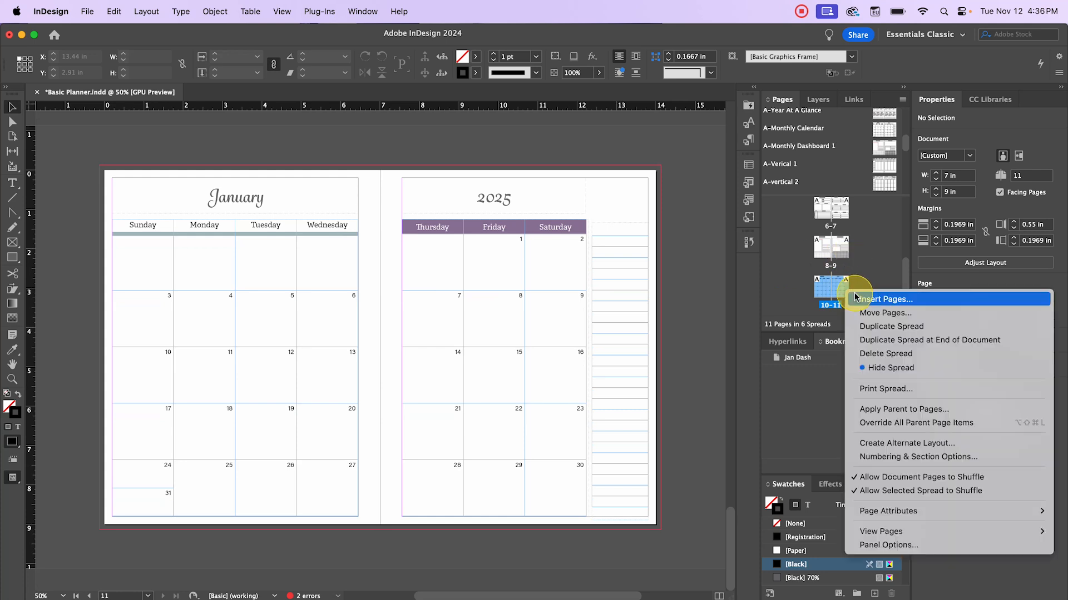
pyautogui.click(870, 299)
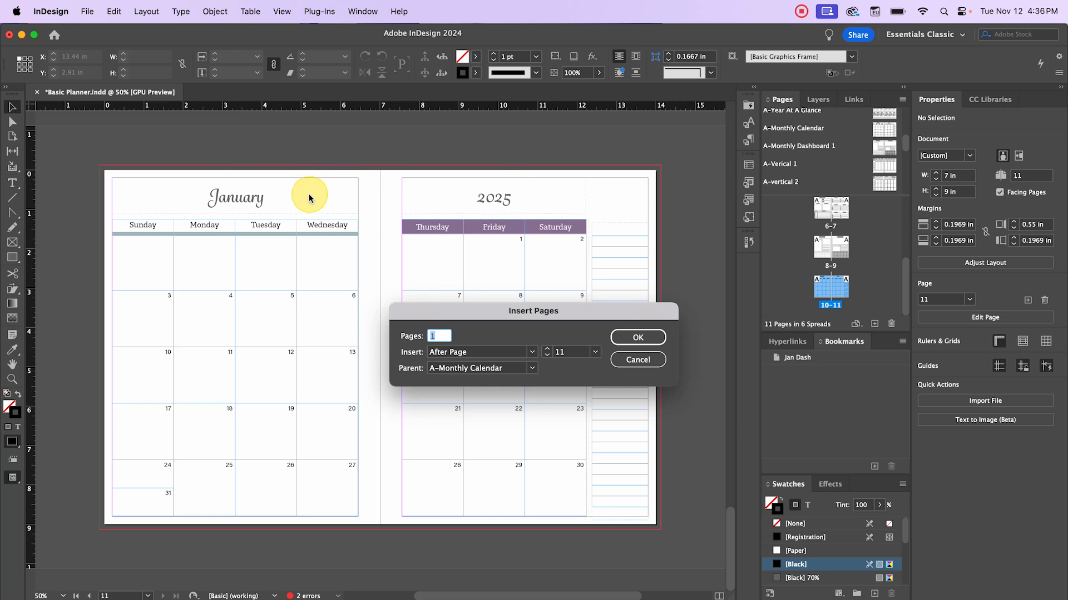
pyautogui.write('2')
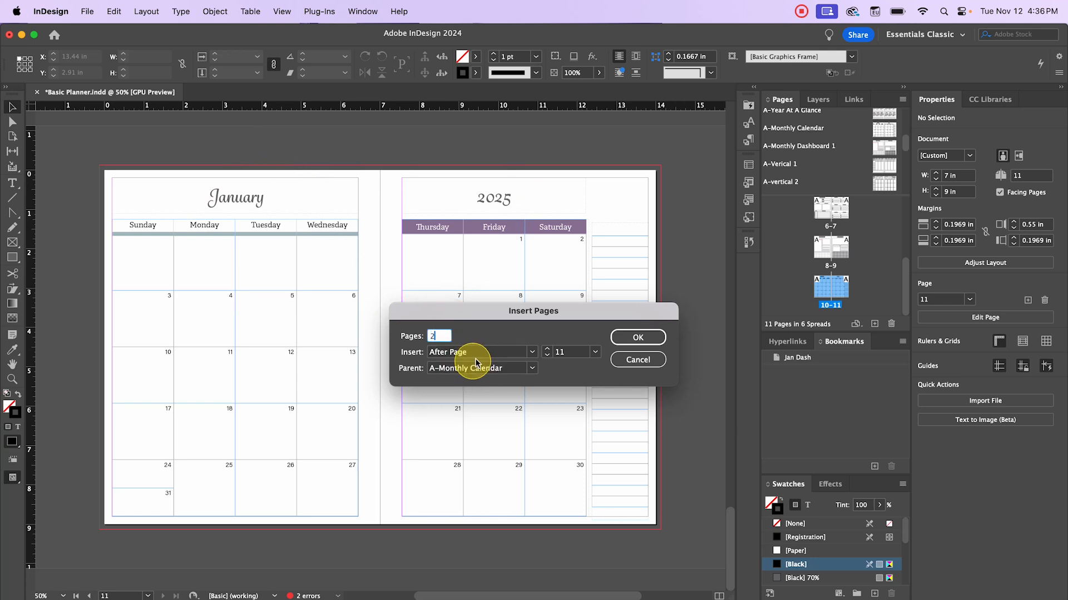
pyautogui.click(535, 370)
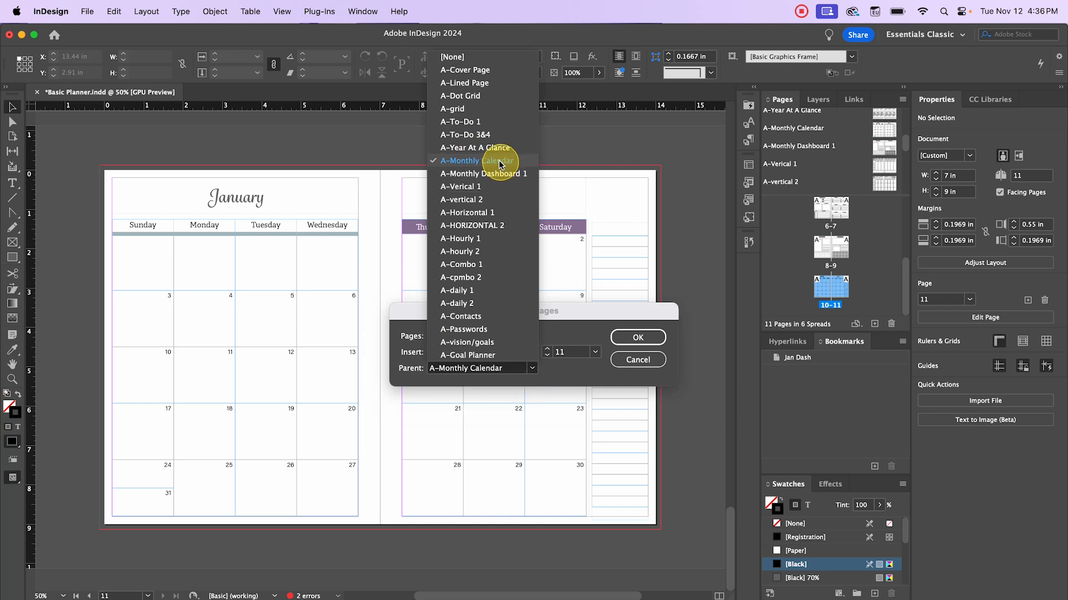
pyautogui.click(498, 188)
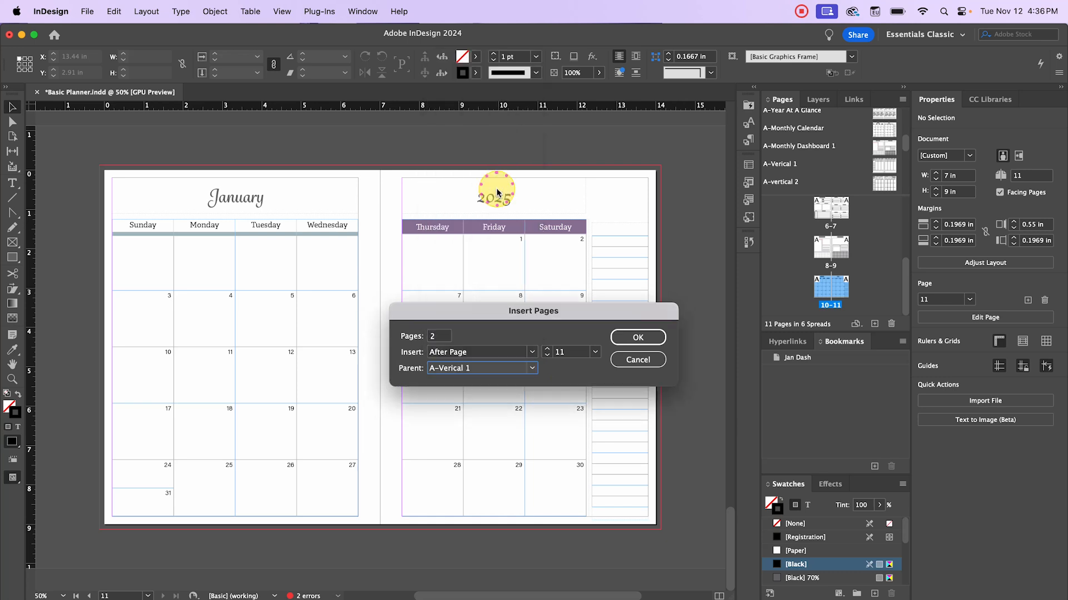
pyautogui.click(645, 339)
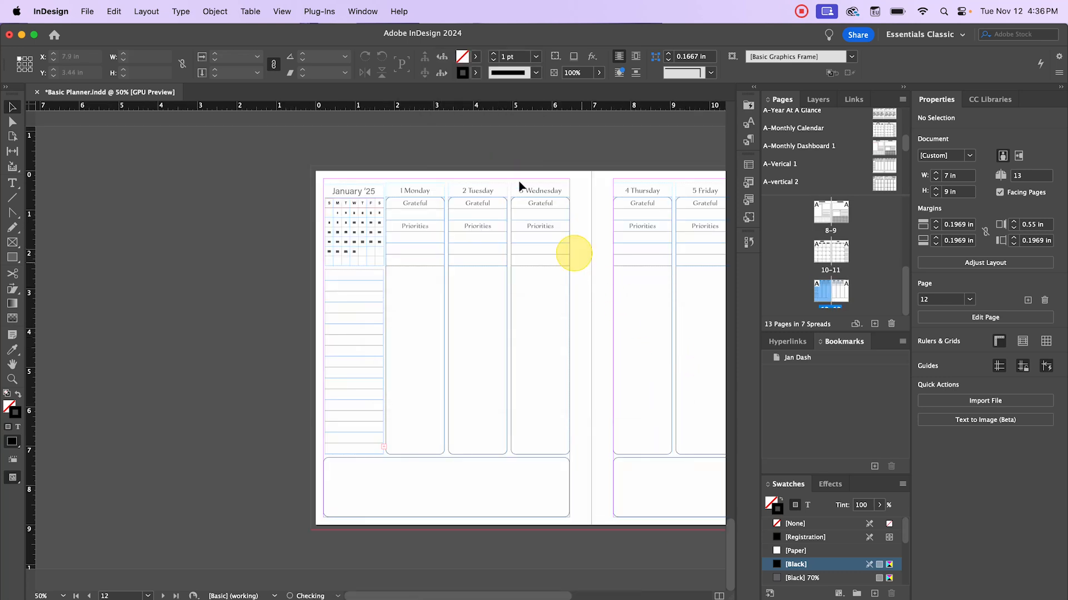
# - Pan to the weekend columns and choose Override All Parent Page Items for spread 12–13
pyautogui.moveTo(546, 167); pyautogui.dragTo(358, 184)
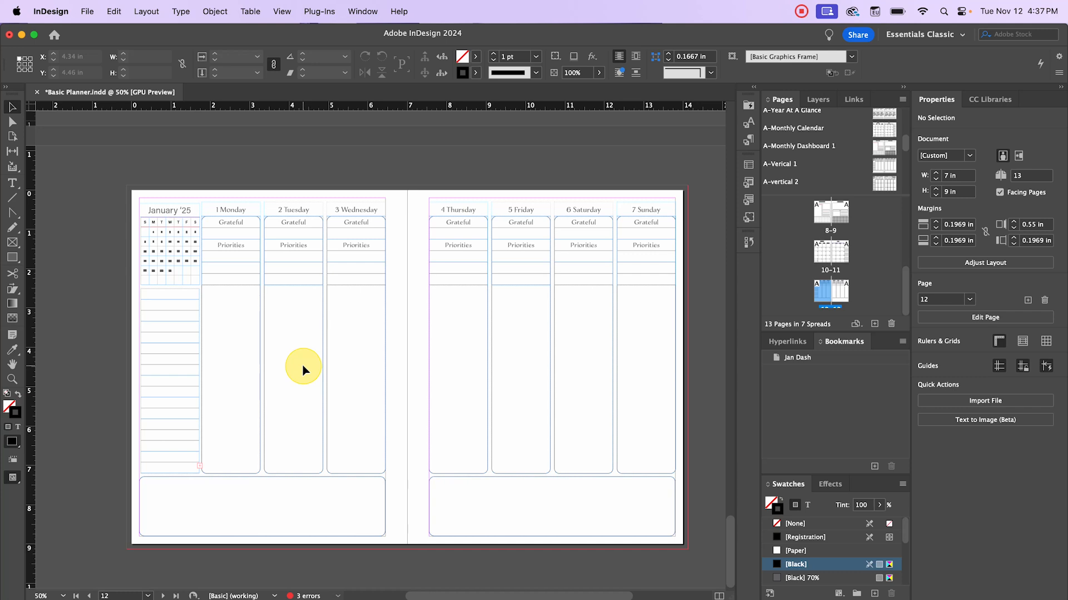
pyautogui.keyDown('shift'); pyautogui.click(832, 289); pyautogui.keyUp('shift')
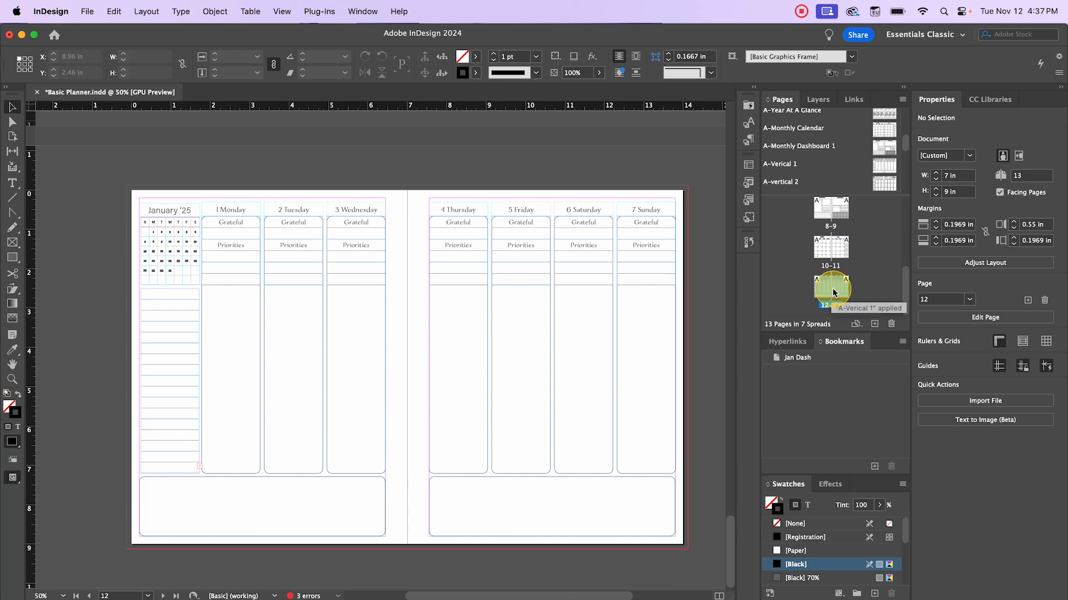
pyautogui.rightClick(833, 290)
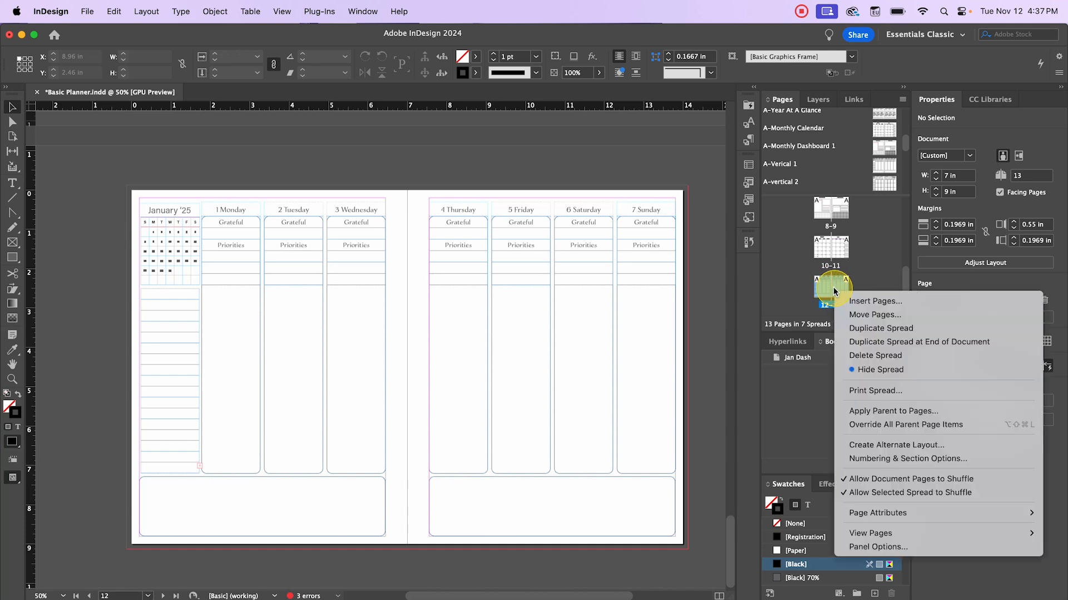
pyautogui.click(941, 424)
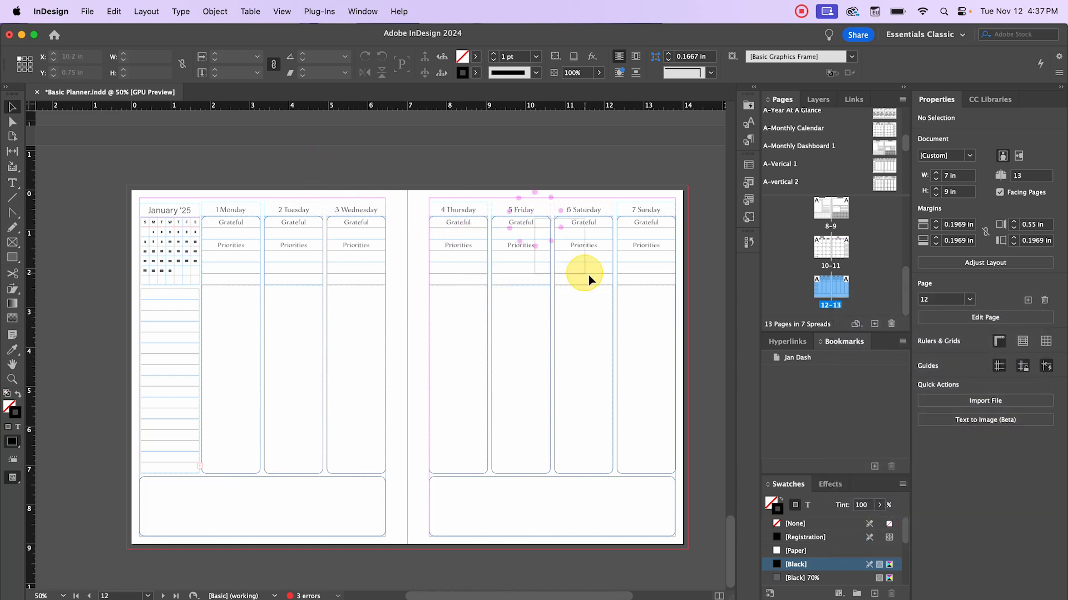
pyautogui.rightClick(831, 288)
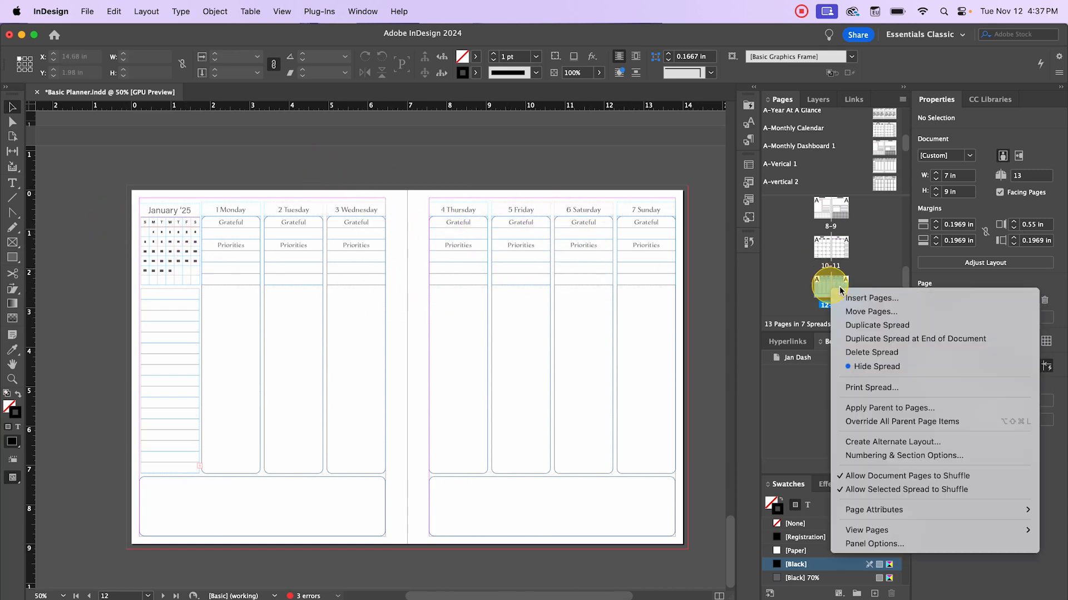
pyautogui.click(960, 425)
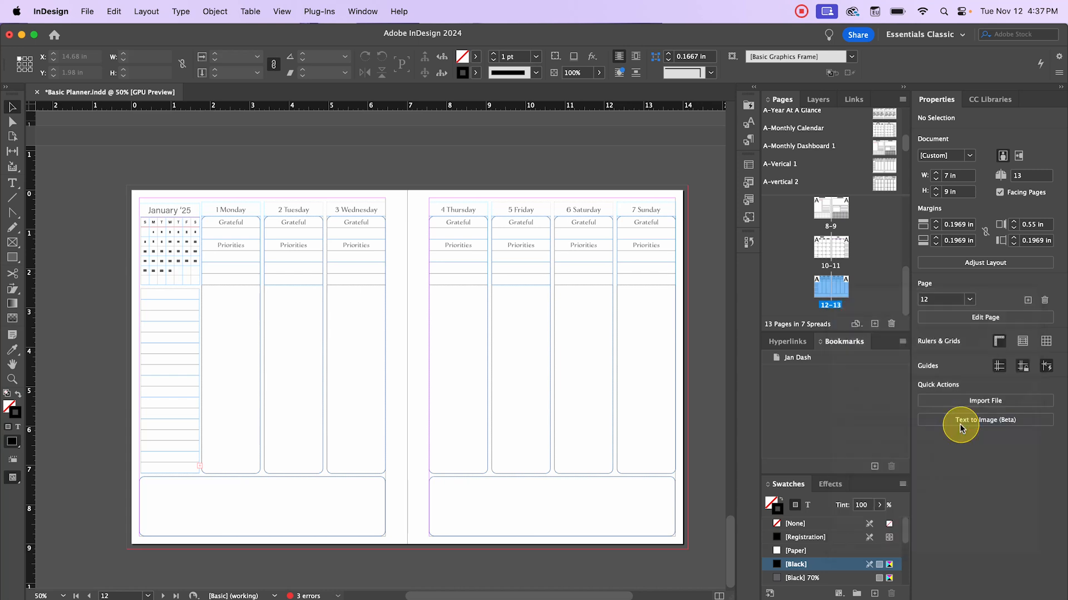
# - Try moving the Wednesday–Saturday columns, undo, and reopen spread 12–13's page options
pyautogui.moveTo(339, 248); pyautogui.dragTo(372, 286)
pyautogui.moveTo(462, 245); pyautogui.dragTo(376, 278)
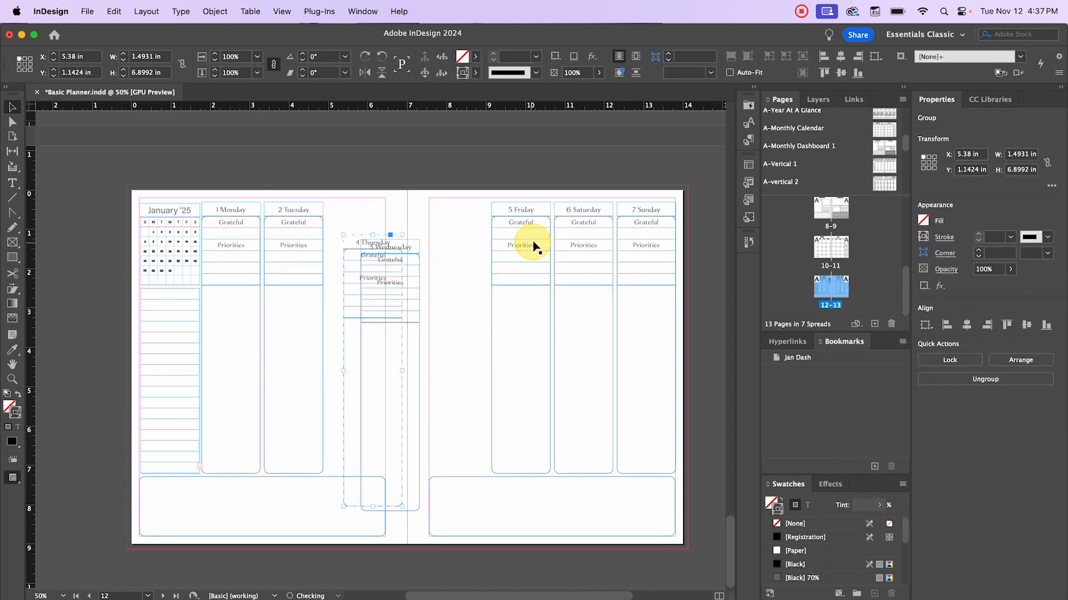
pyautogui.moveTo(529, 239); pyautogui.dragTo(524, 281)
pyautogui.moveTo(598, 249); pyautogui.dragTo(595, 278)
pyautogui.press('super+z')
pyautogui.press('super+z')
pyautogui.press('super+z')
pyautogui.press('super+z')
pyautogui.press('super+z')
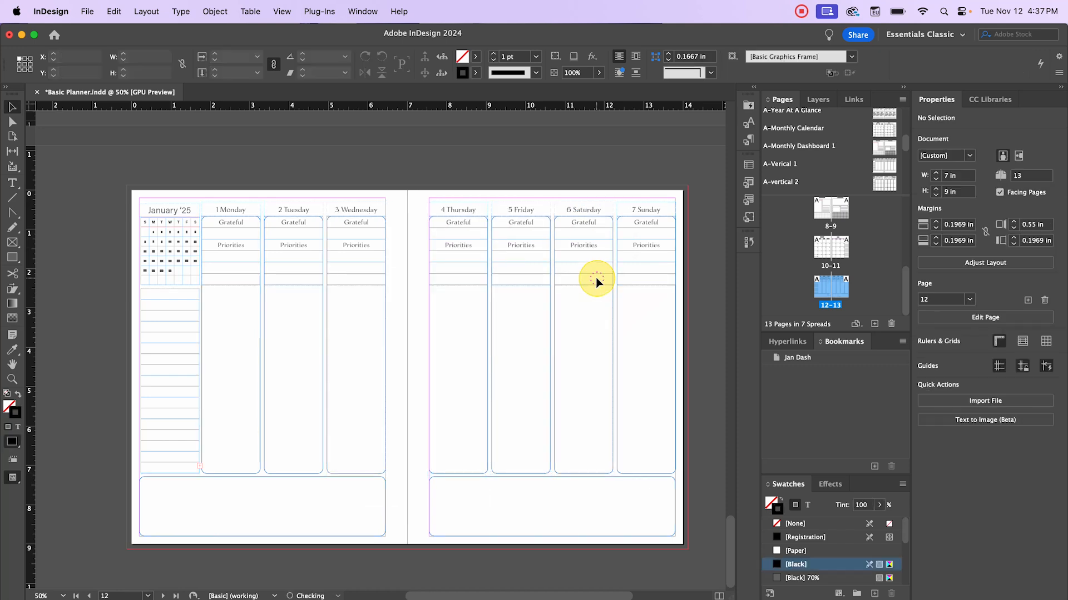
pyautogui.rightClick(842, 288)
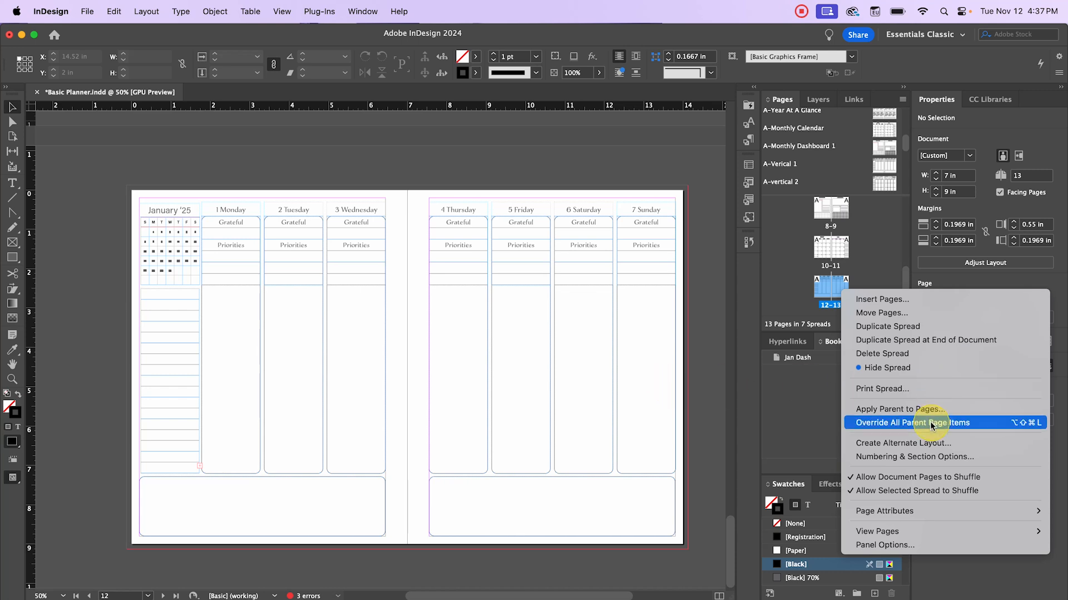
# - Override spread 12–13's parent items so the 1 Monday–7 Sunday columns become editable
pyautogui.click(439, 303)
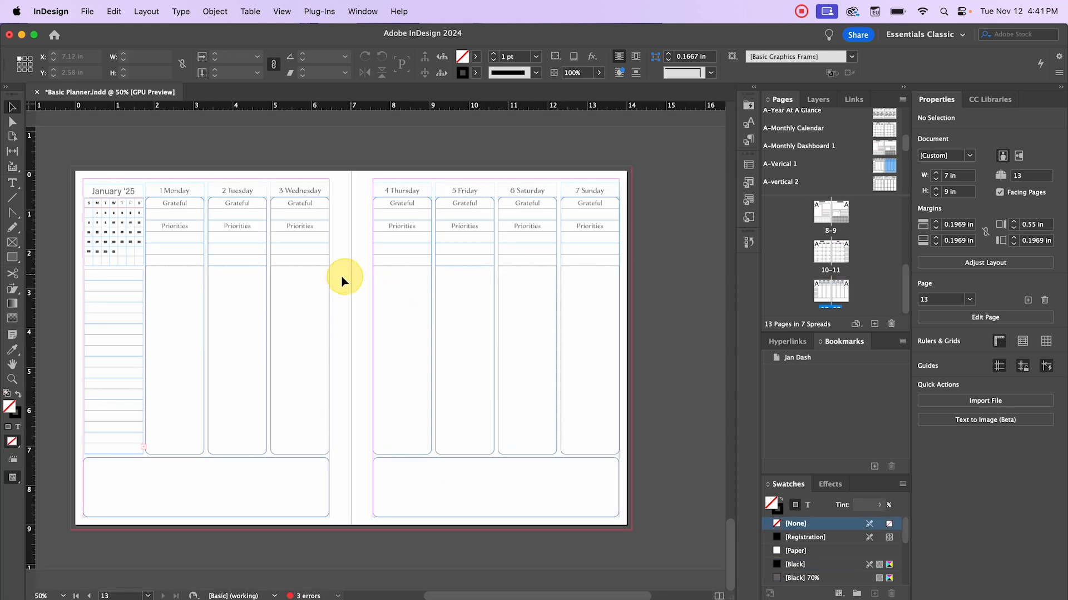
pyautogui.click(340, 278)
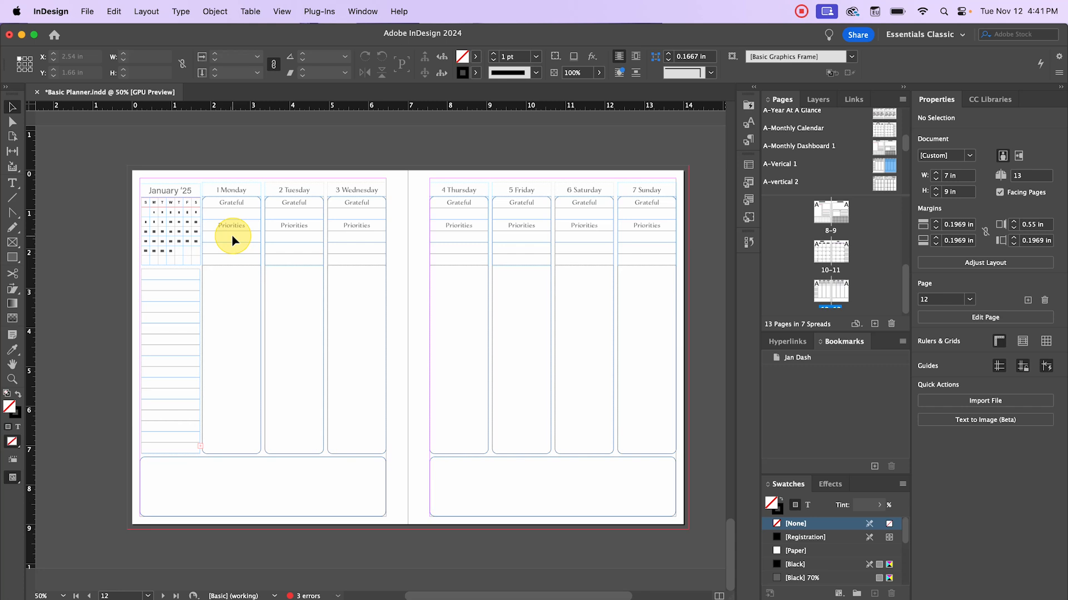
# - Select all seven day columns and the January '25 block, then clear the selection
pyautogui.click(231, 186)
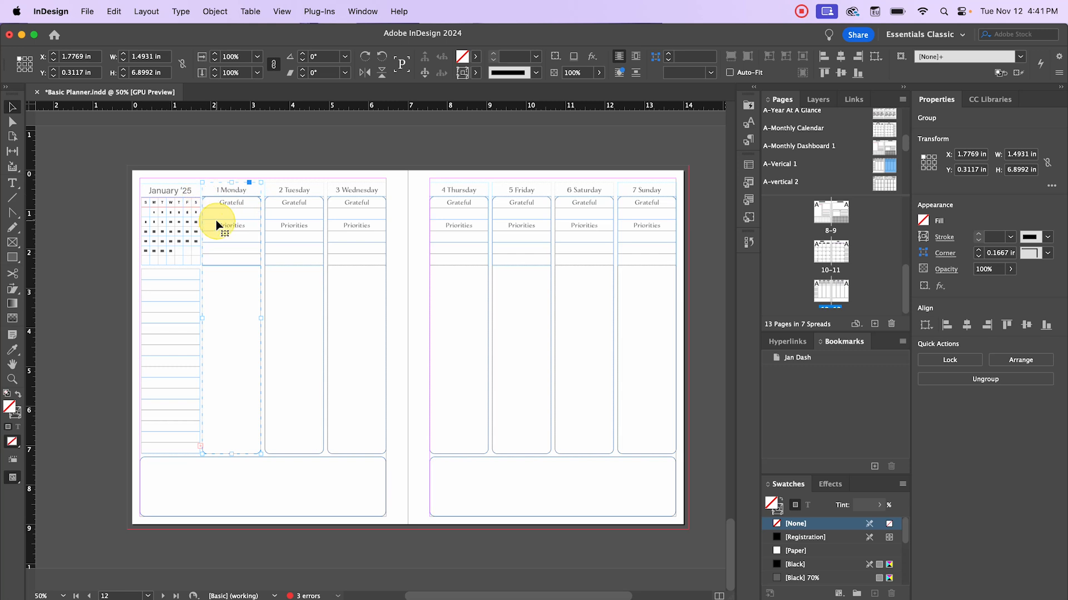
pyautogui.keyDown('shift'); pyautogui.click(300, 192); pyautogui.keyUp('shift')
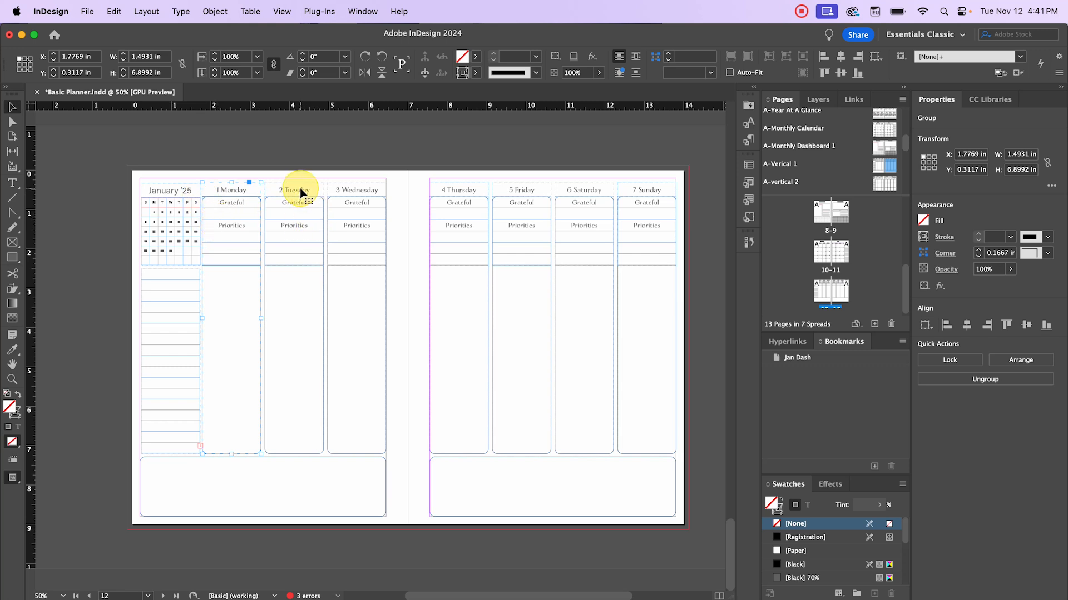
pyautogui.keyDown('shift'); pyautogui.click(358, 188); pyautogui.keyUp('shift')
pyautogui.keyDown('shift'); pyautogui.click(455, 191); pyautogui.keyUp('shift')
pyautogui.keyDown('shift'); pyautogui.click(534, 189); pyautogui.keyUp('shift')
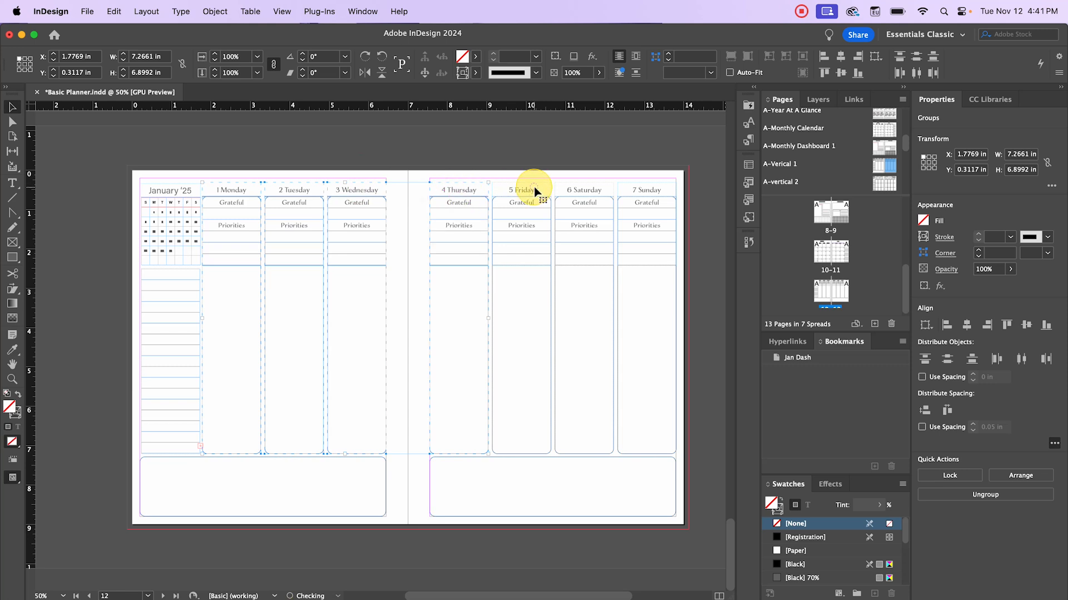
pyautogui.keyDown('shift'); pyautogui.click(580, 189); pyautogui.keyUp('shift')
pyautogui.keyDown('shift'); pyautogui.click(636, 191); pyautogui.keyUp('shift')
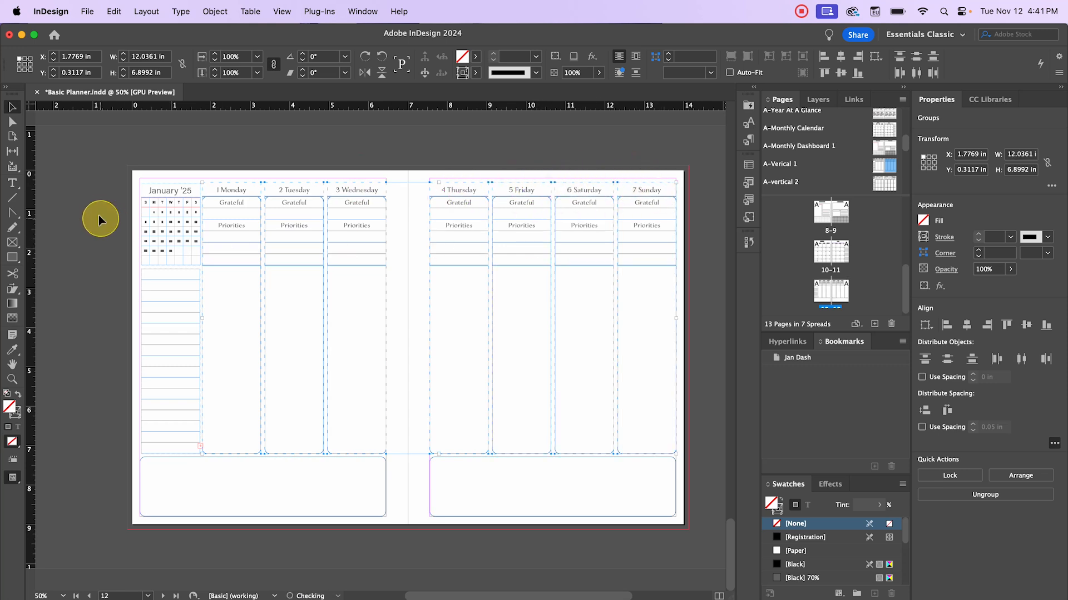
pyautogui.keyDown('shift'); pyautogui.click(168, 191); pyautogui.keyUp('shift')
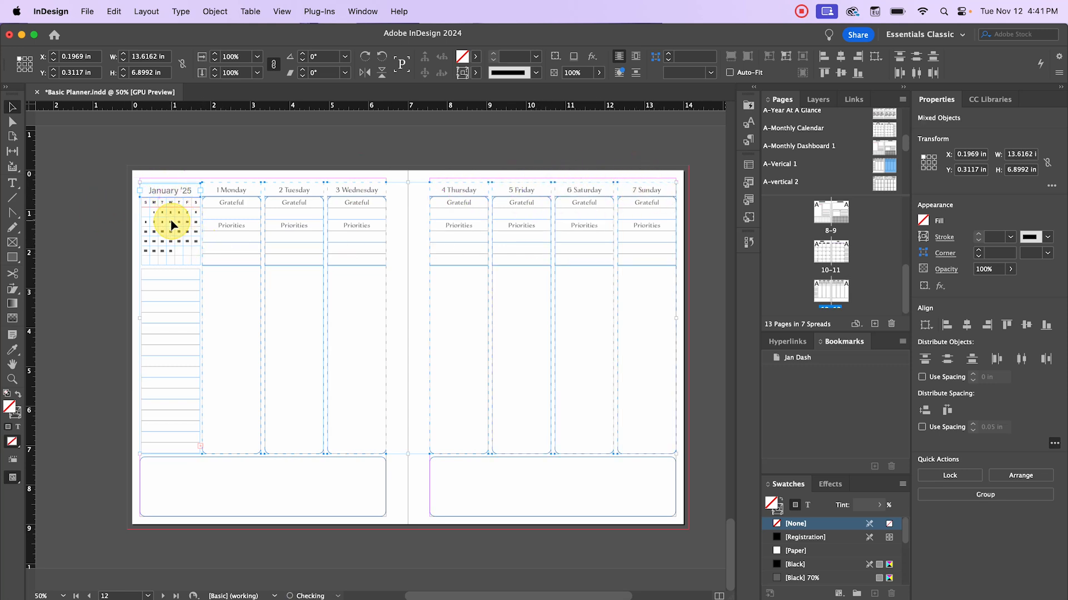
pyautogui.click(342, 125)
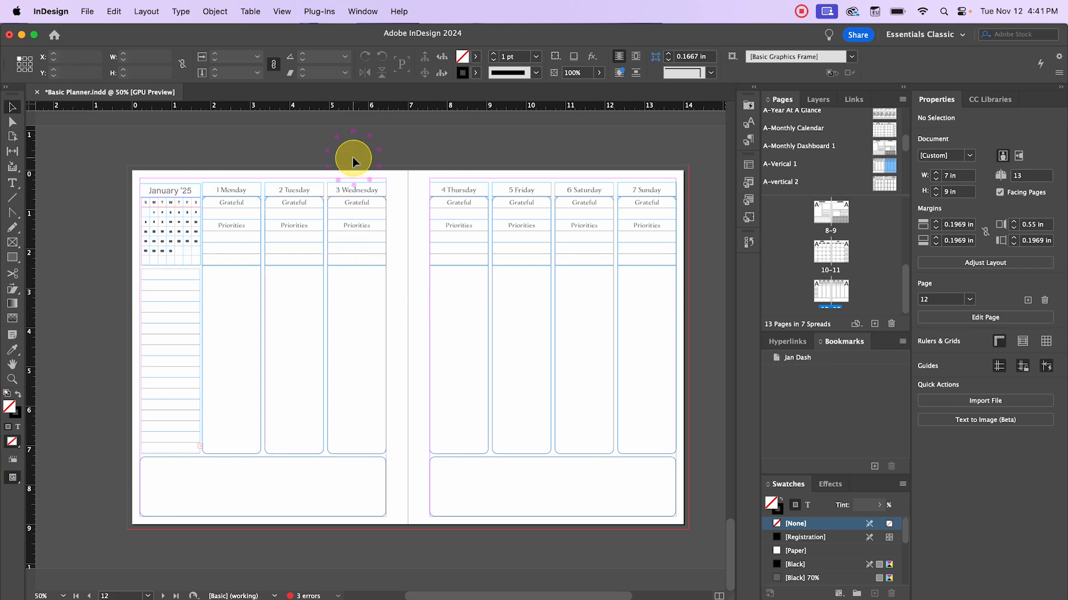
pyautogui.scroll(1, 228, 185)
# - With the Type tool, renumber the day headings to read 4 Monday through 8 Friday
pyautogui.press('t')
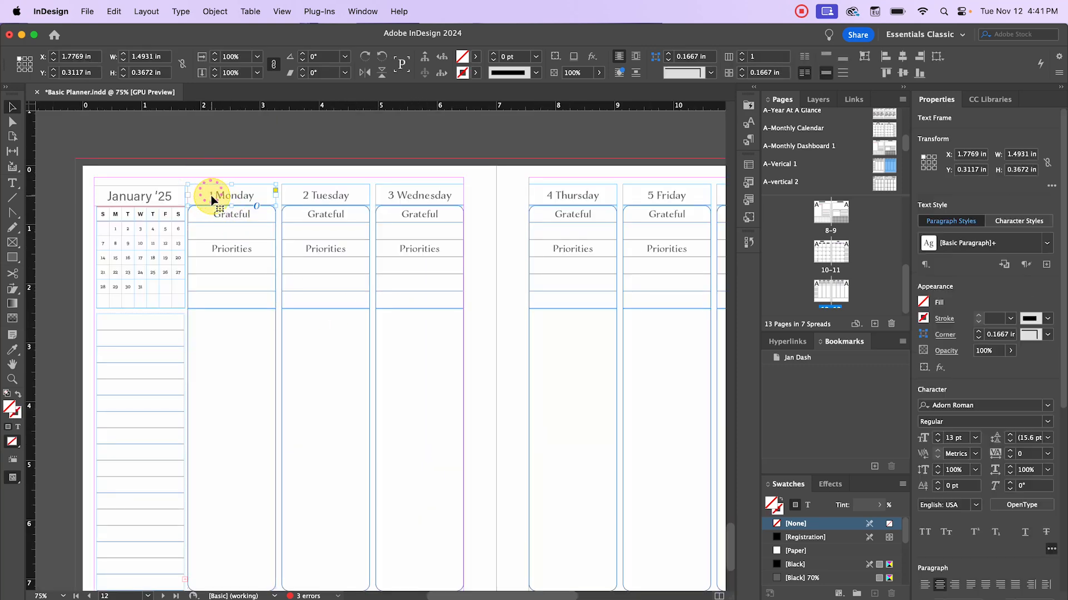
pyautogui.write('4')
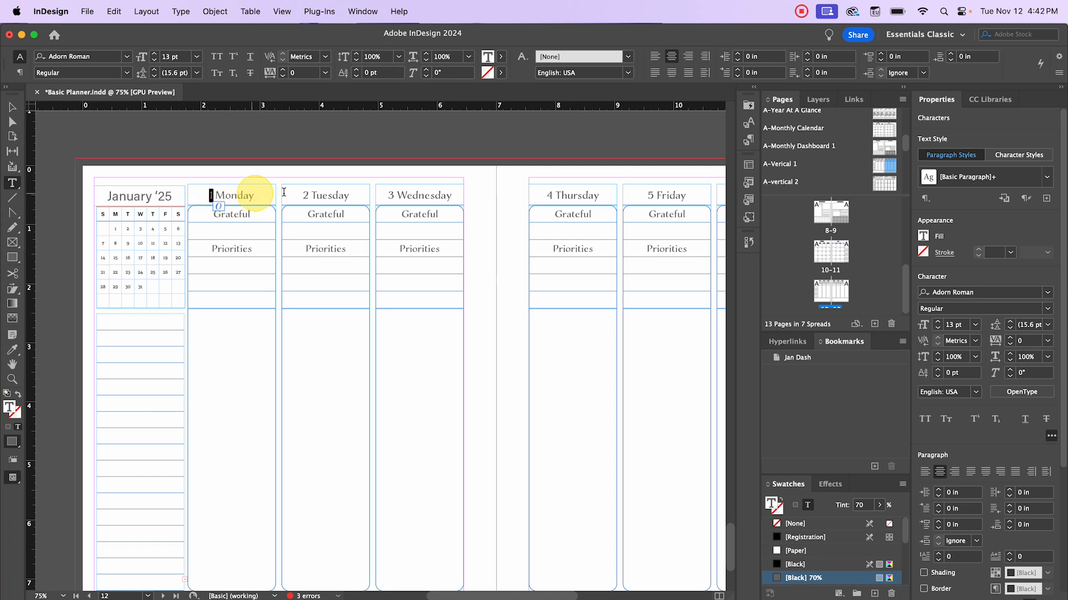
pyautogui.doubleClick(305, 195)
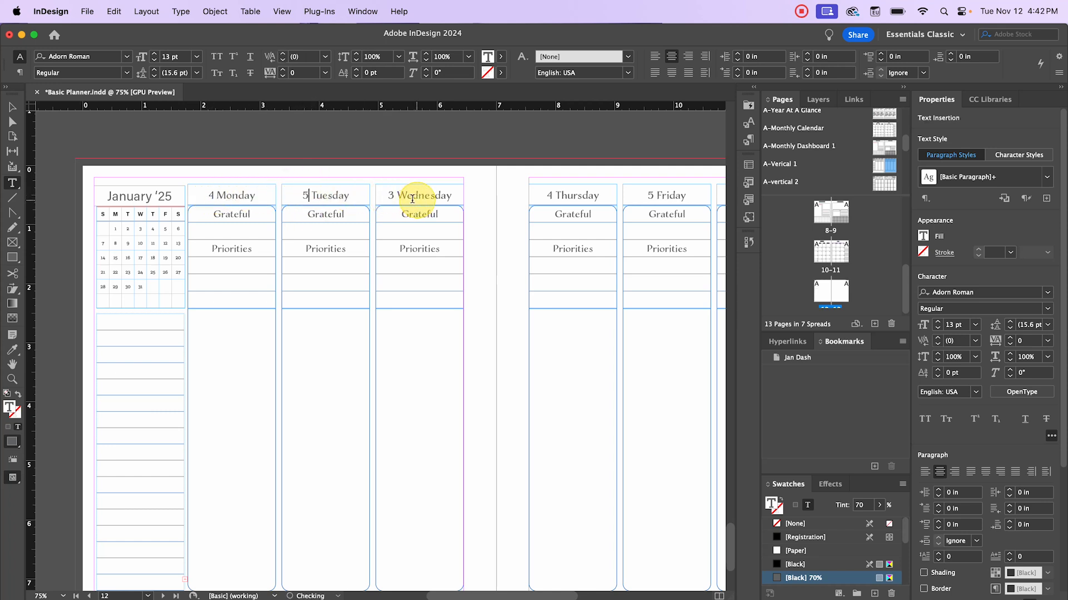
pyautogui.doubleClick(390, 195)
pyautogui.write('6')
pyautogui.doubleClick(552, 195)
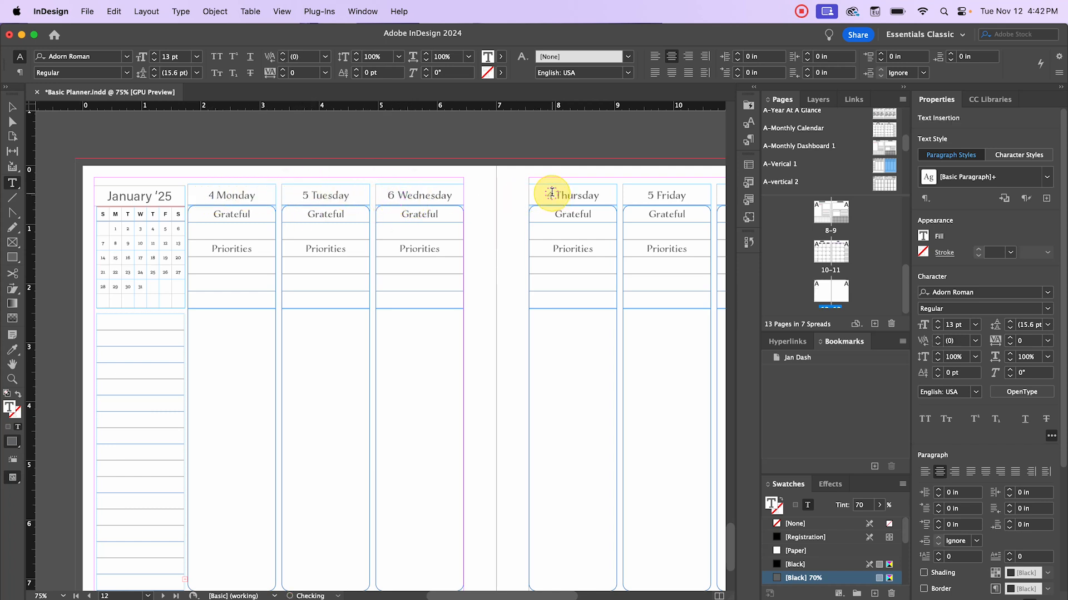
pyautogui.write('7')
pyautogui.write('8')
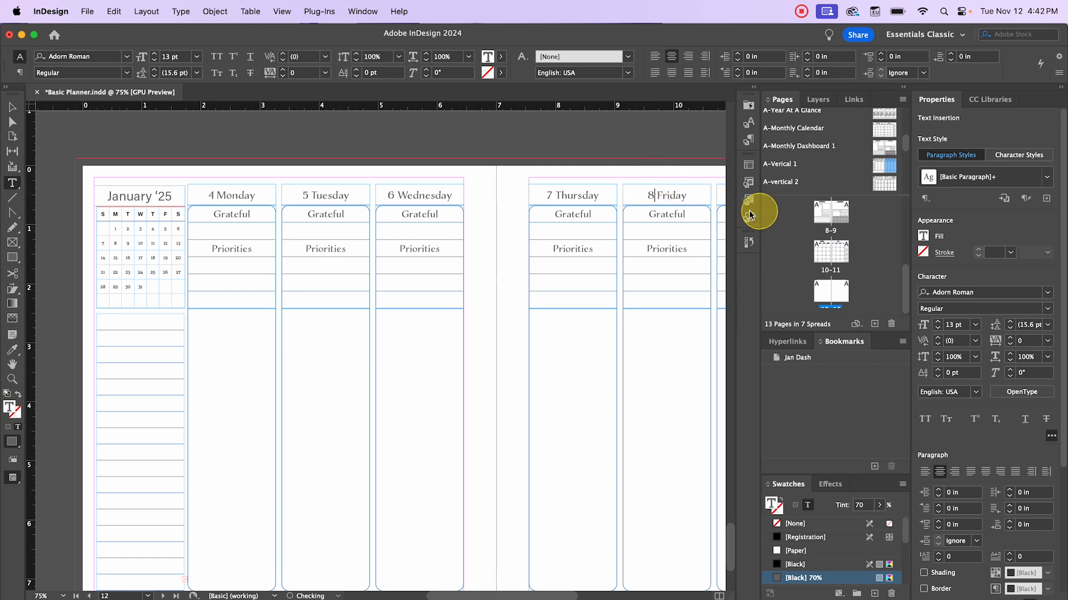
pyautogui.click(12, 107)
pyautogui.click(264, 176)
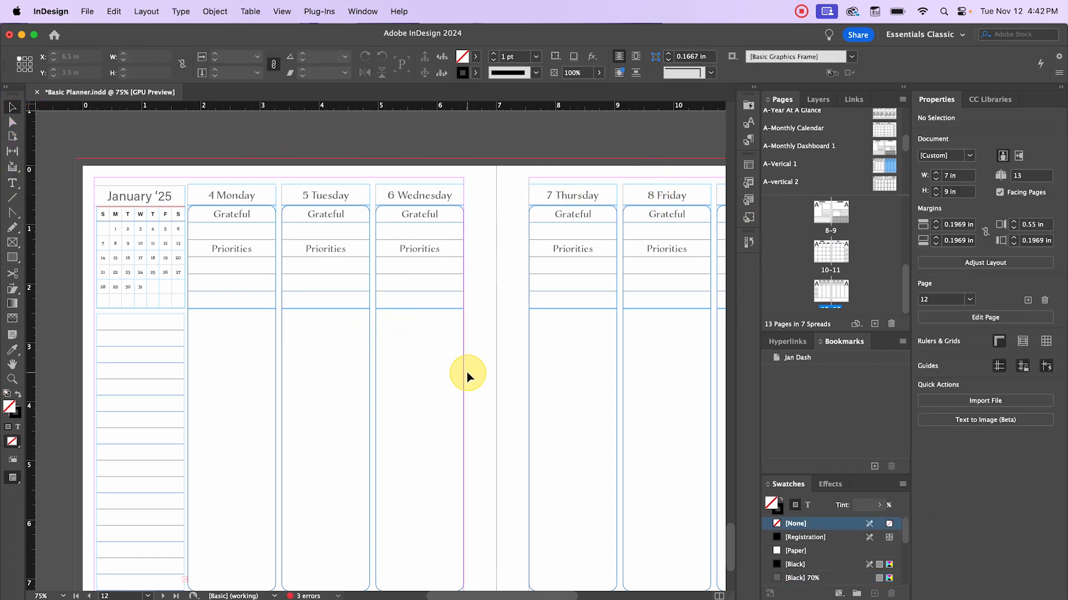
pyautogui.click(110, 222)
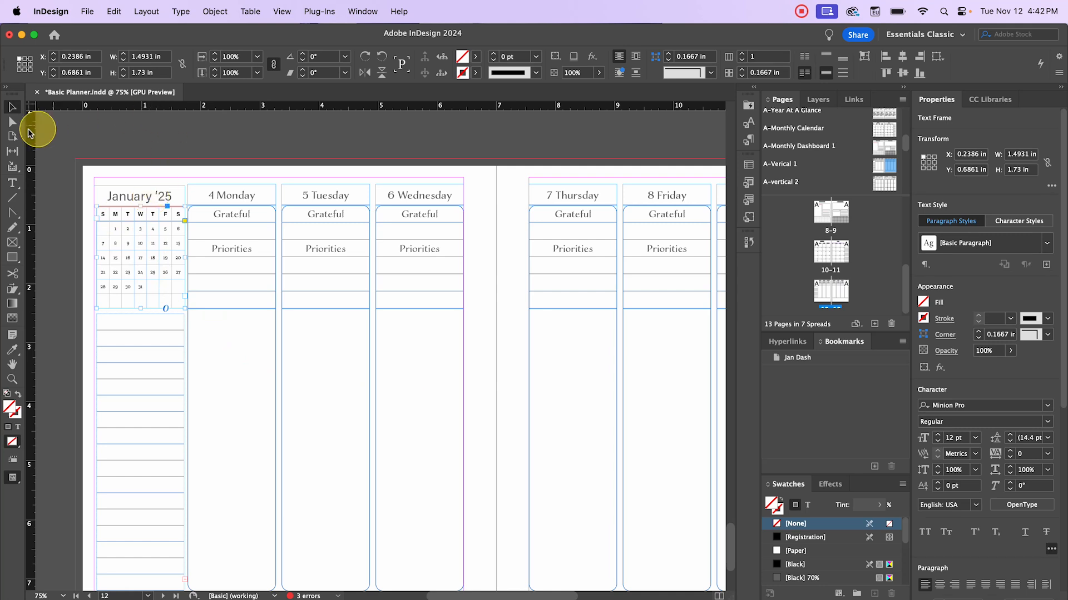
pyautogui.click(209, 173)
pyautogui.scroll(-1, 209, 177)
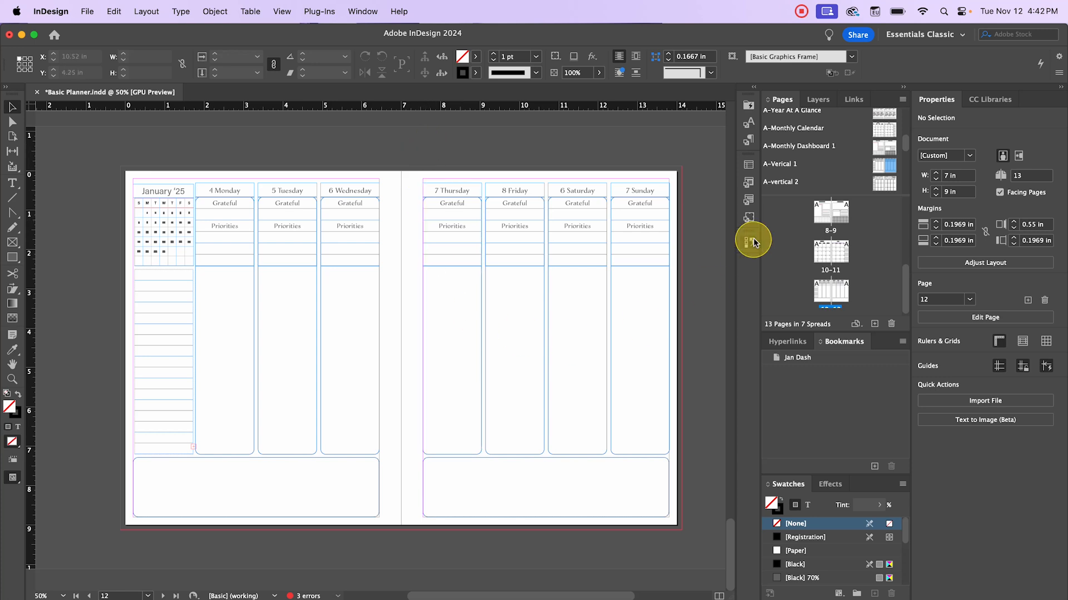
pyautogui.scroll(-1, 828, 290)
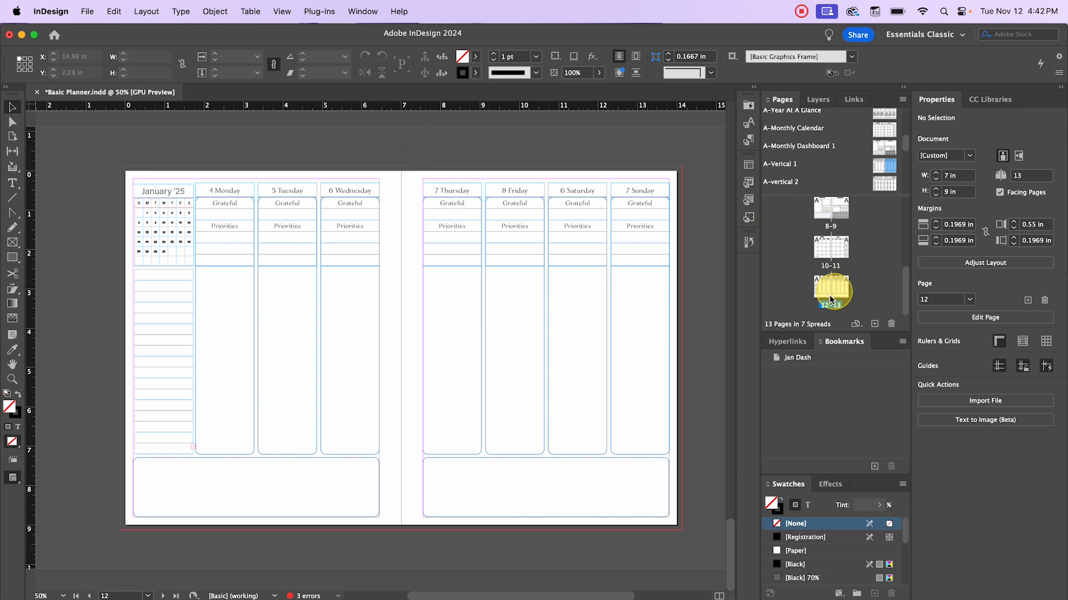
pyautogui.click(825, 287)
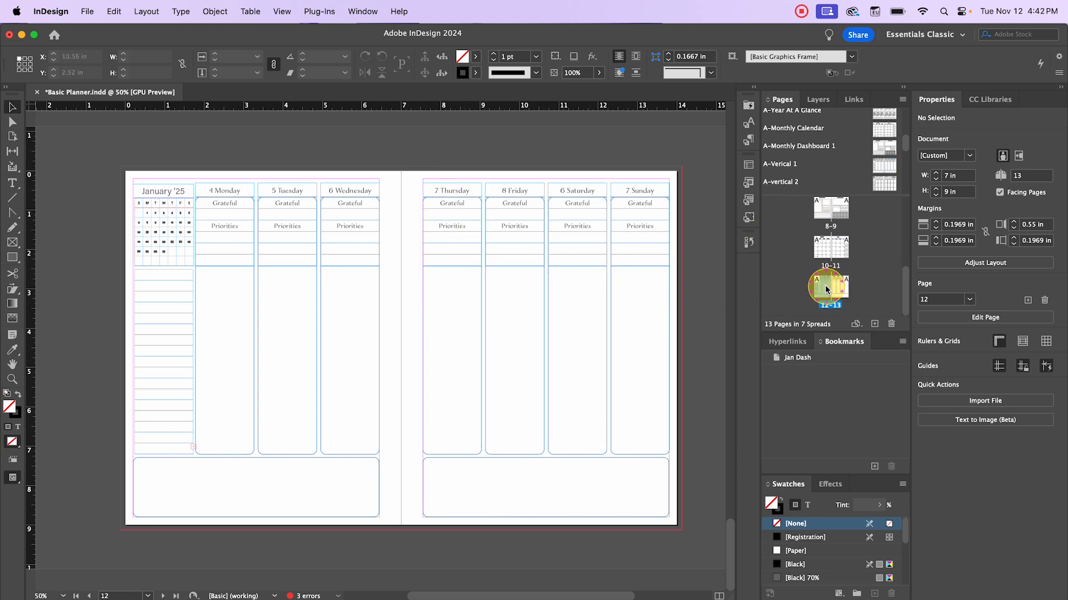
pyautogui.keyDown('shift'); pyautogui.click(839, 289); pyautogui.keyUp('shift')
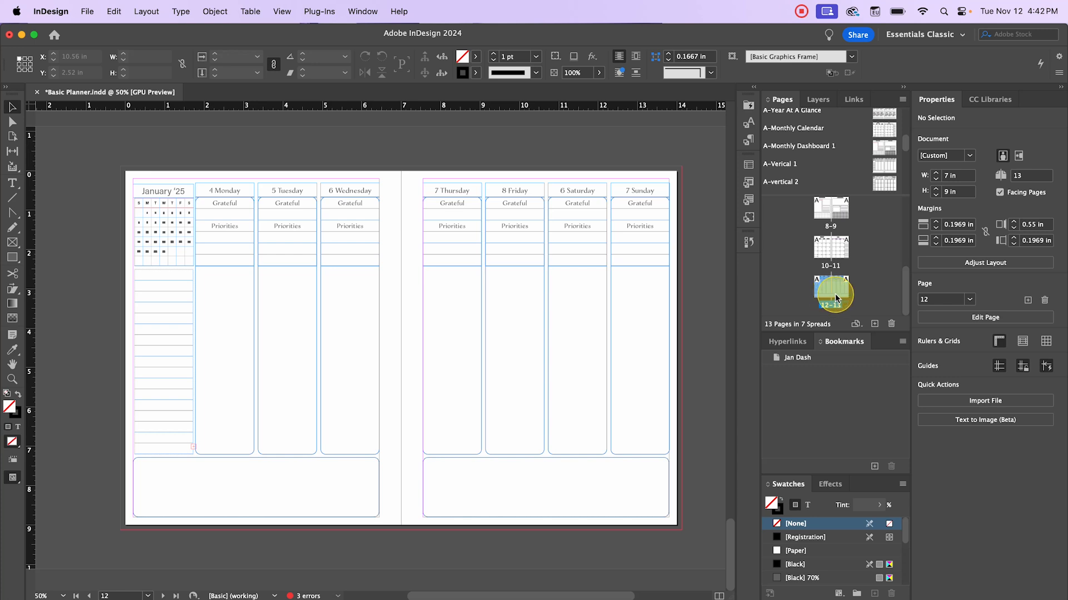
pyautogui.click(874, 324)
pyautogui.click(874, 325)
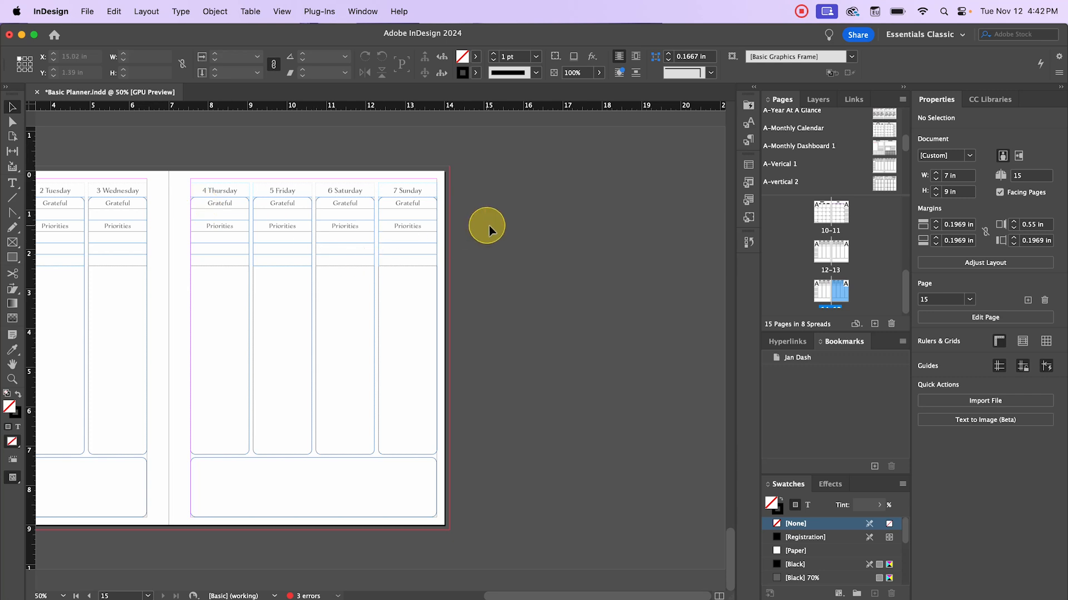
pyautogui.hscroll(-5, 490, 226)
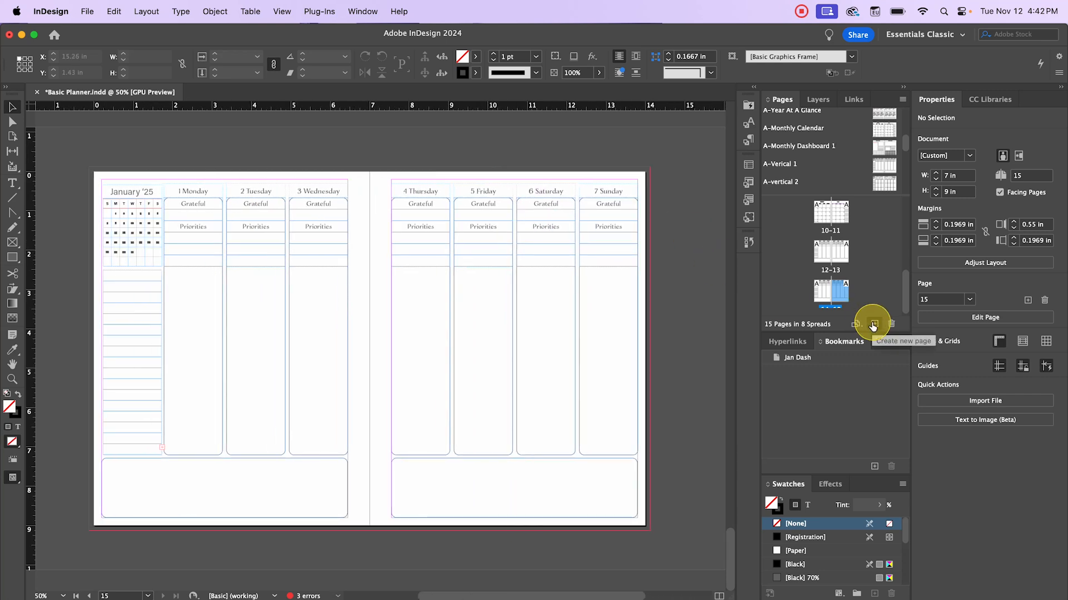
pyautogui.click(872, 325)
pyautogui.click(872, 326)
pyautogui.press('super+z')
pyautogui.press('super+z')
pyautogui.press('super+z')
pyautogui.press('super+z')
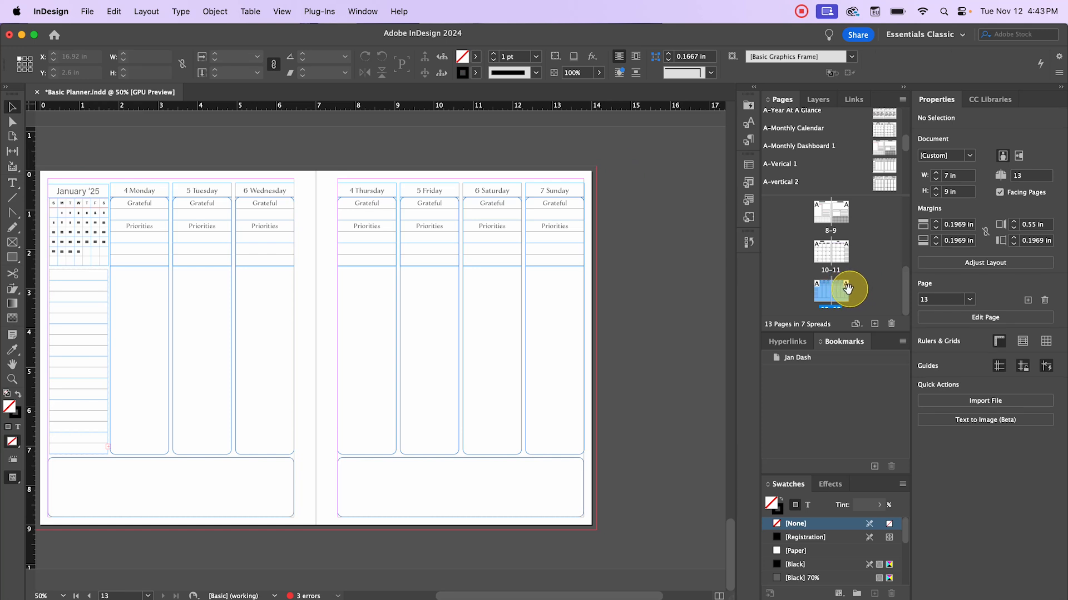
# - Insert 8 pages after page 13, then fit page 14 in the window
pyautogui.rightClick(844, 288)
pyautogui.click(831, 303)
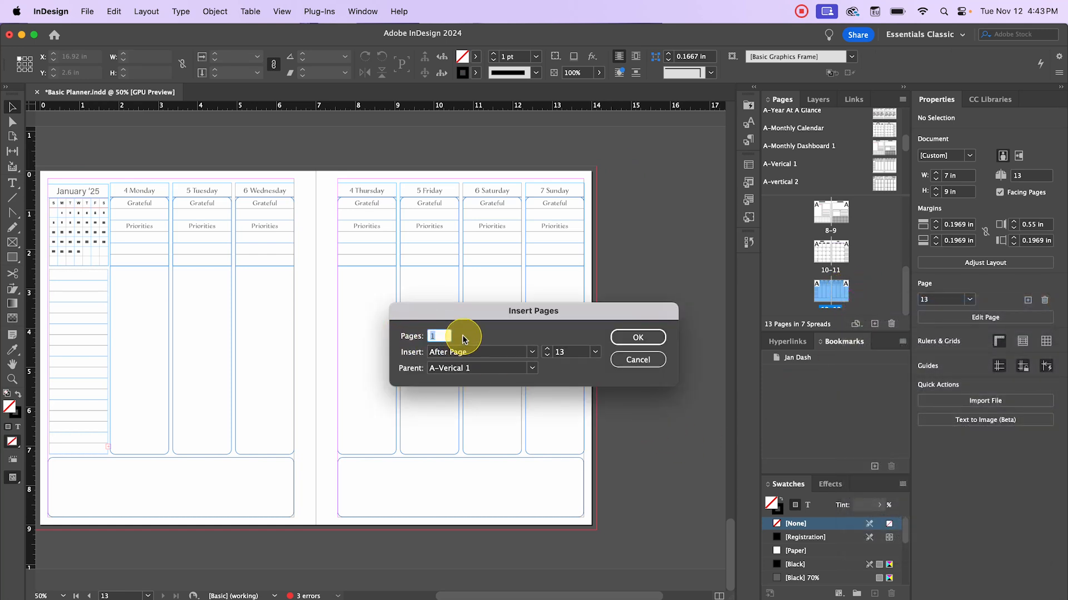
pyautogui.click(435, 337)
pyautogui.write('8')
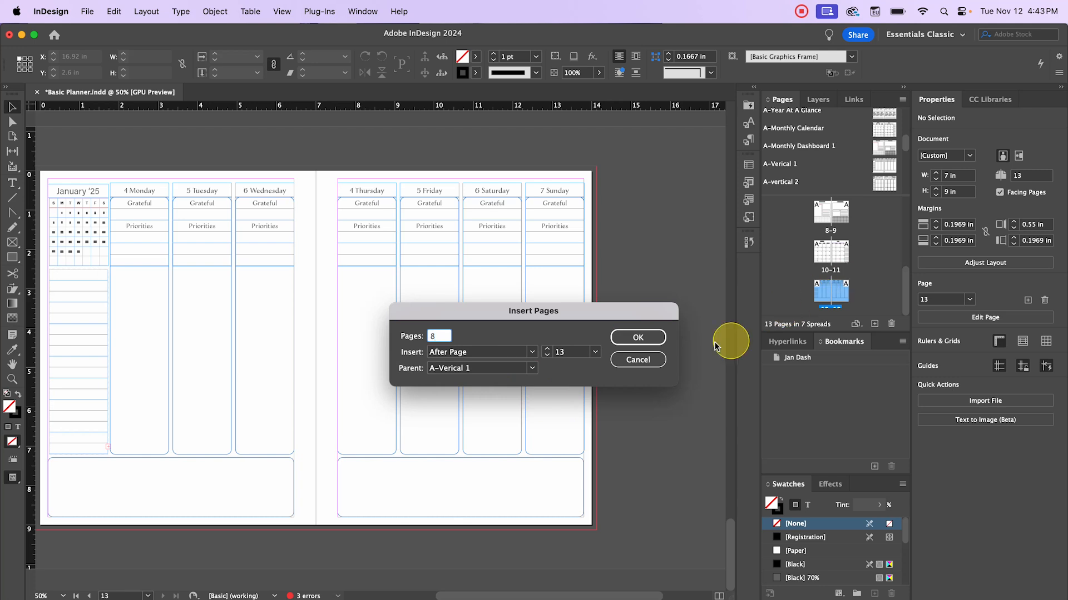
pyautogui.click(637, 338)
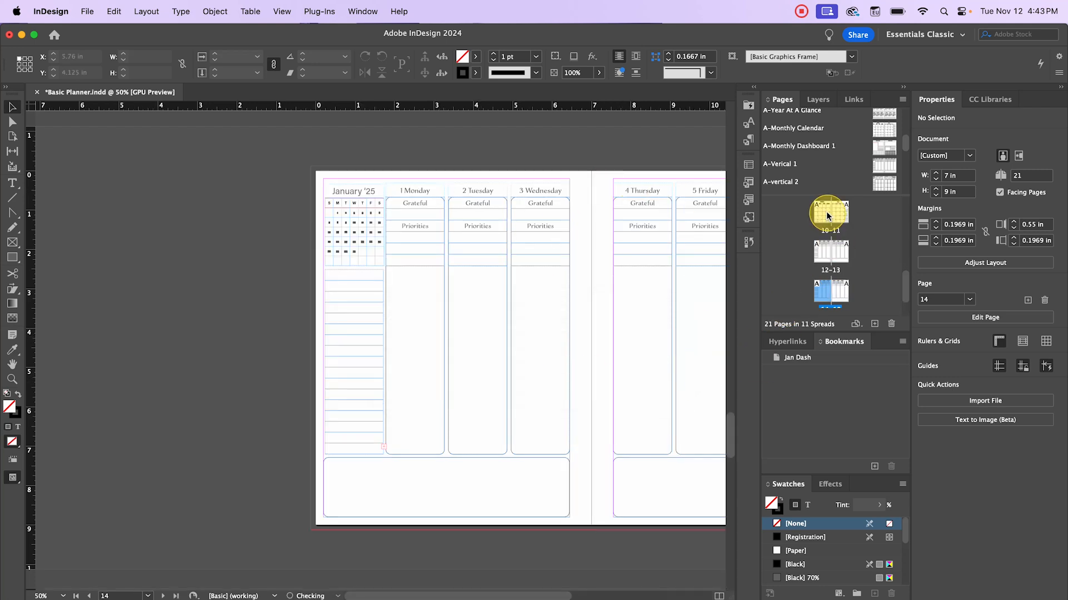
pyautogui.scroll(4, 844, 250)
pyautogui.scroll(-6, 844, 250)
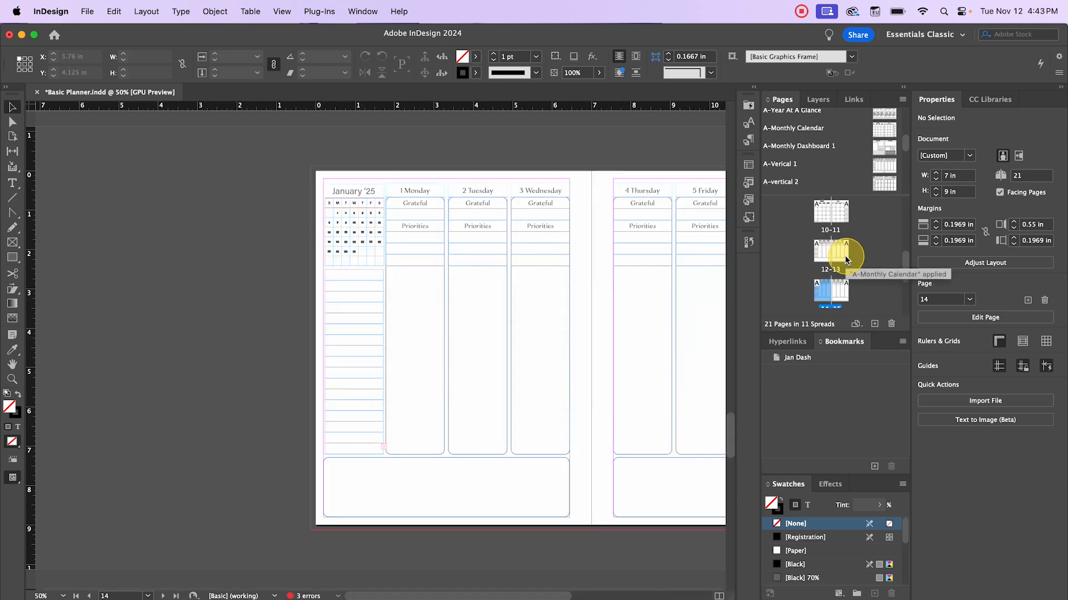
pyautogui.moveTo(831, 271); pyautogui.dragTo(824, 230)
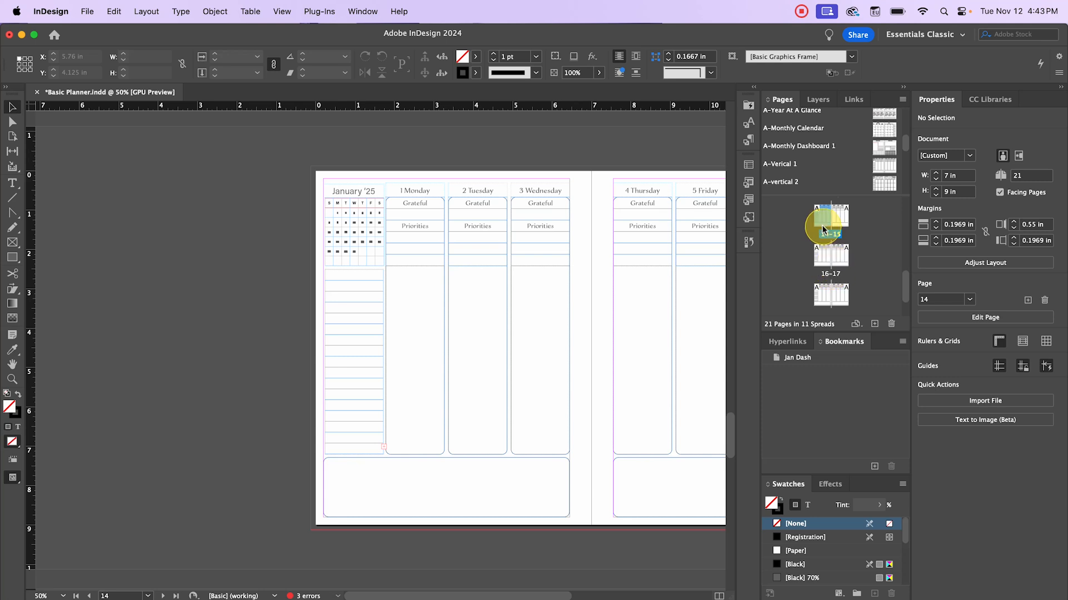
pyautogui.doubleClick(822, 221)
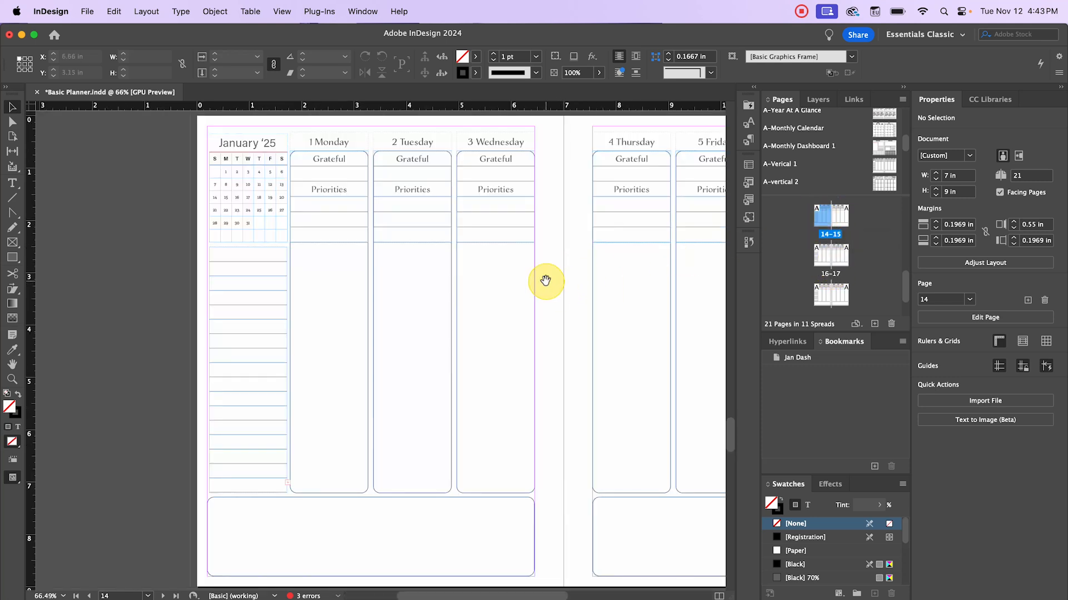
# - Pan the January week spread into view, select the Monday–Thursday columns, then deselect
pyautogui.moveTo(546, 280); pyautogui.dragTo(416, 315)
pyautogui.scroll(-1, 407, 318)
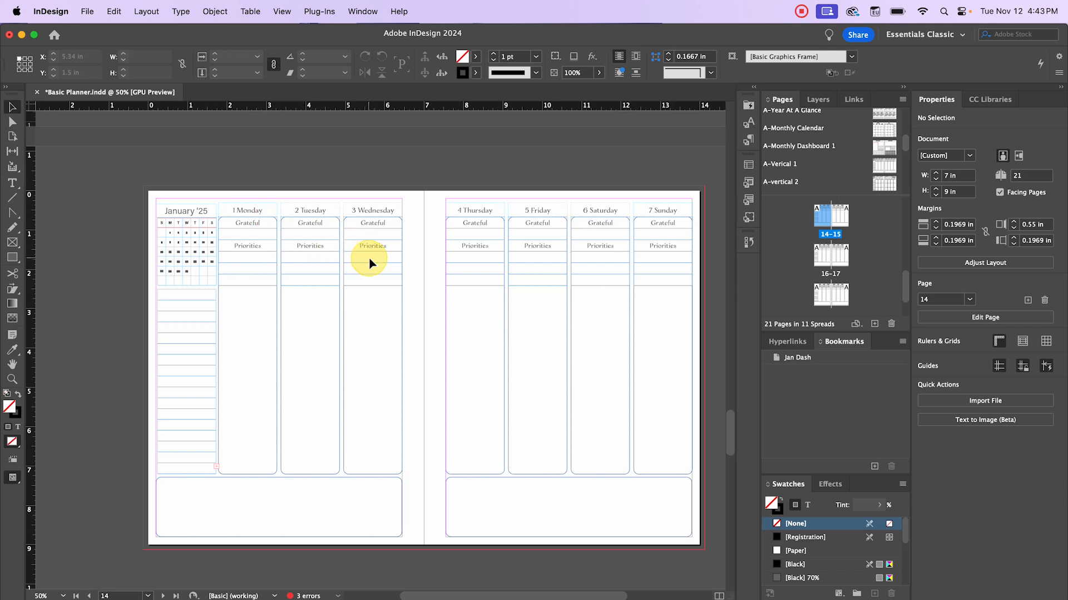
pyautogui.moveTo(368, 256); pyautogui.dragTo(298, 238)
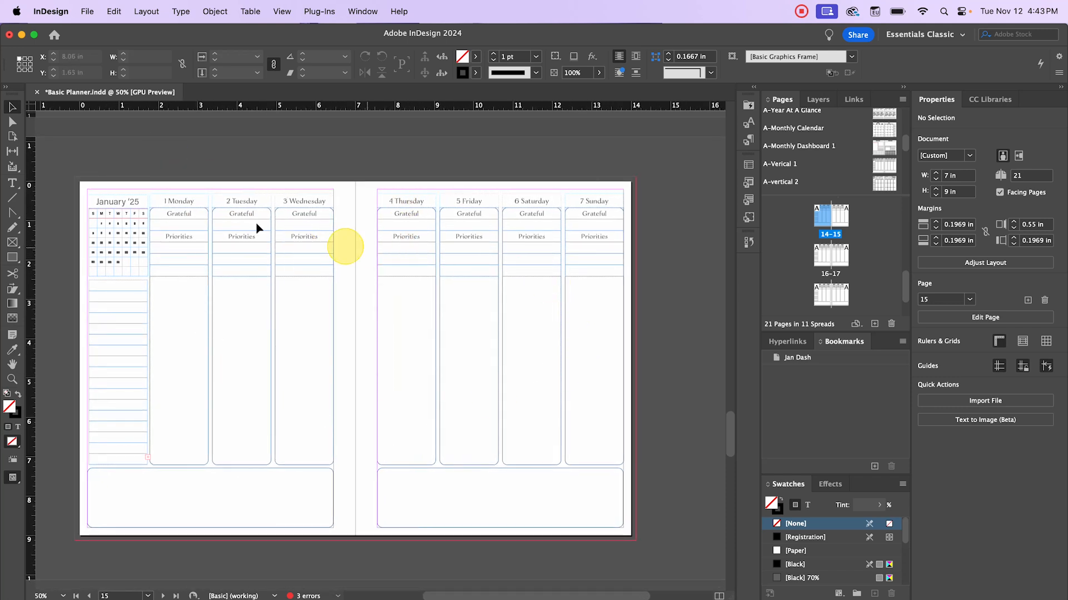
pyautogui.click(166, 189)
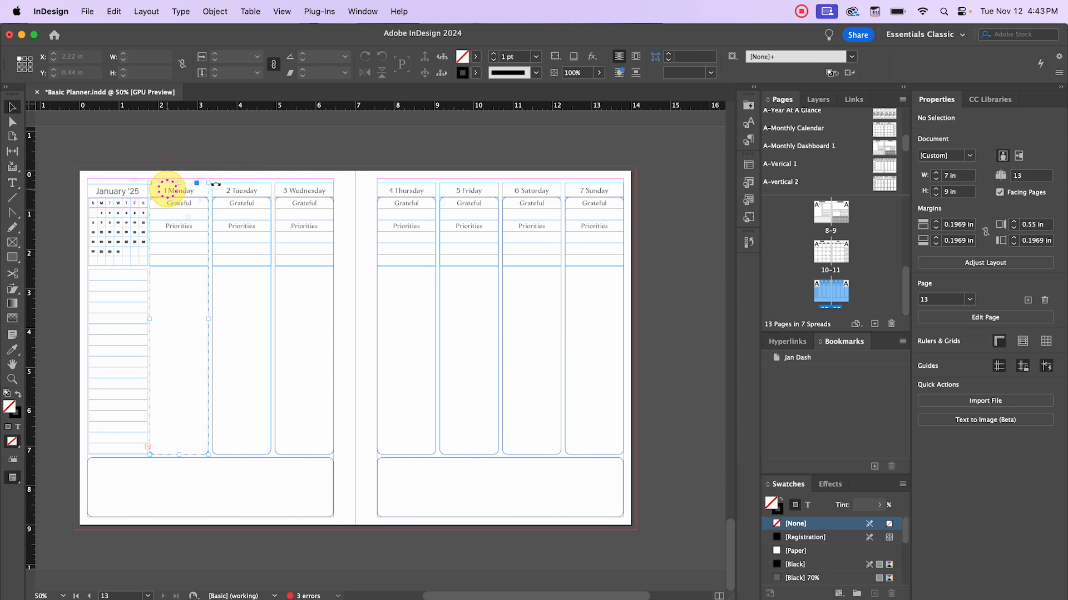
pyautogui.click(239, 190)
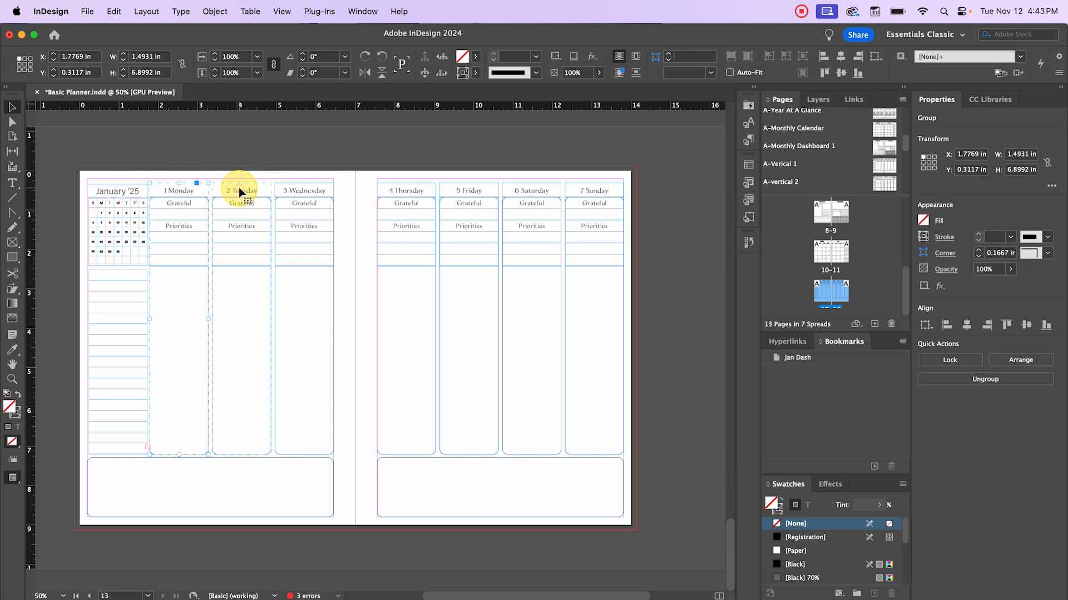
pyautogui.keyDown('shift'); pyautogui.click(312, 189); pyautogui.keyUp('shift')
pyautogui.keyDown('shift'); pyautogui.click(420, 191); pyautogui.keyUp('shift')
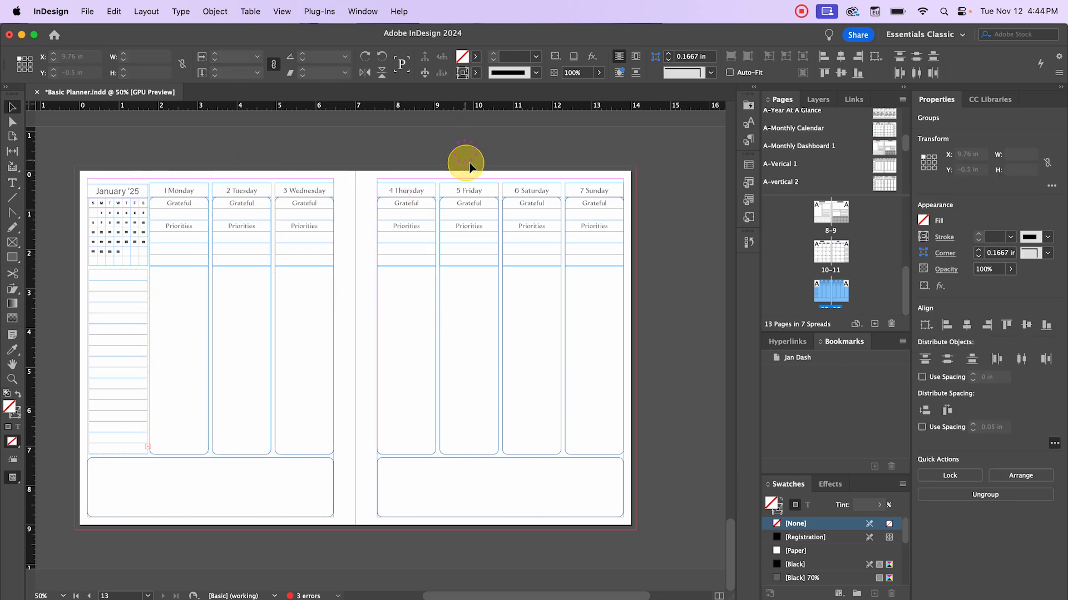
pyautogui.click(465, 163)
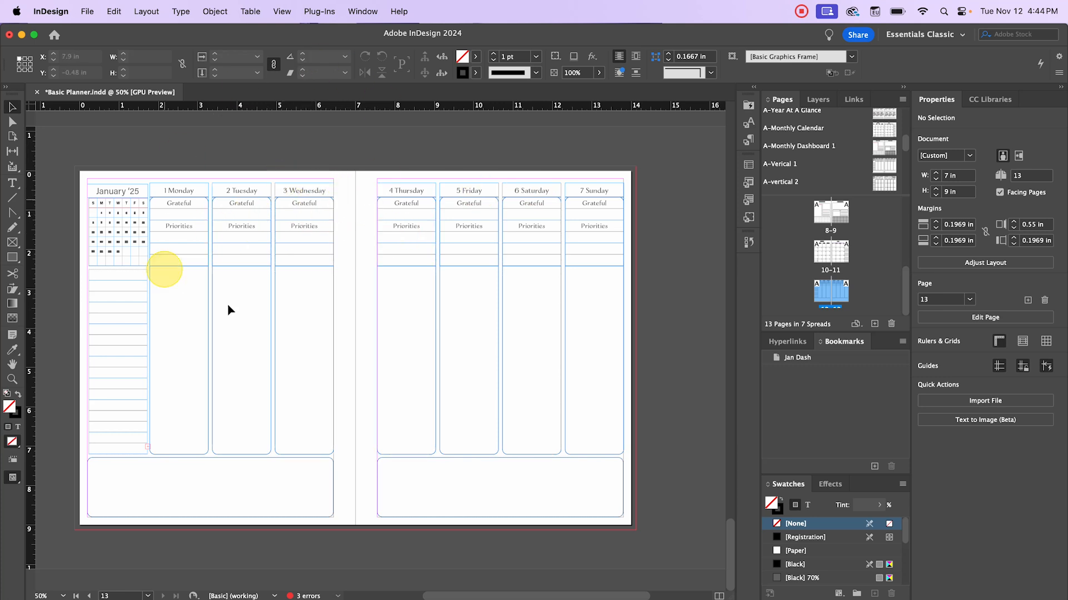
# - Alt-drag spread 12–13 below itself to create the duplicate spread 14–15
pyautogui.scroll(-1, 806, 286)
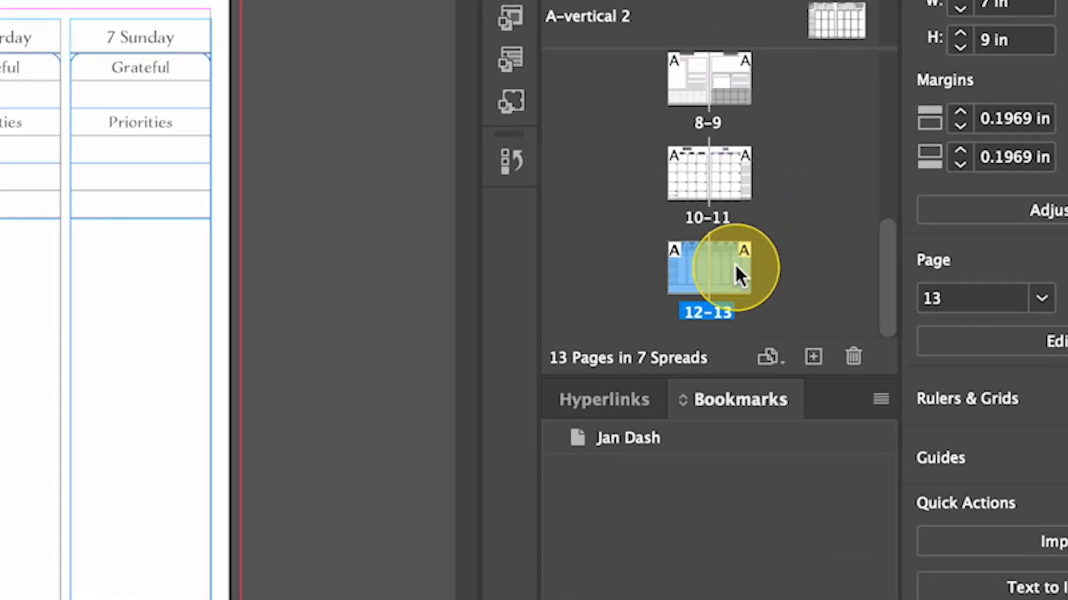
pyautogui.moveTo(841, 286); pyautogui.dragTo(842, 287)
pyautogui.moveTo(730, 264); pyautogui.dragTo(765, 266)
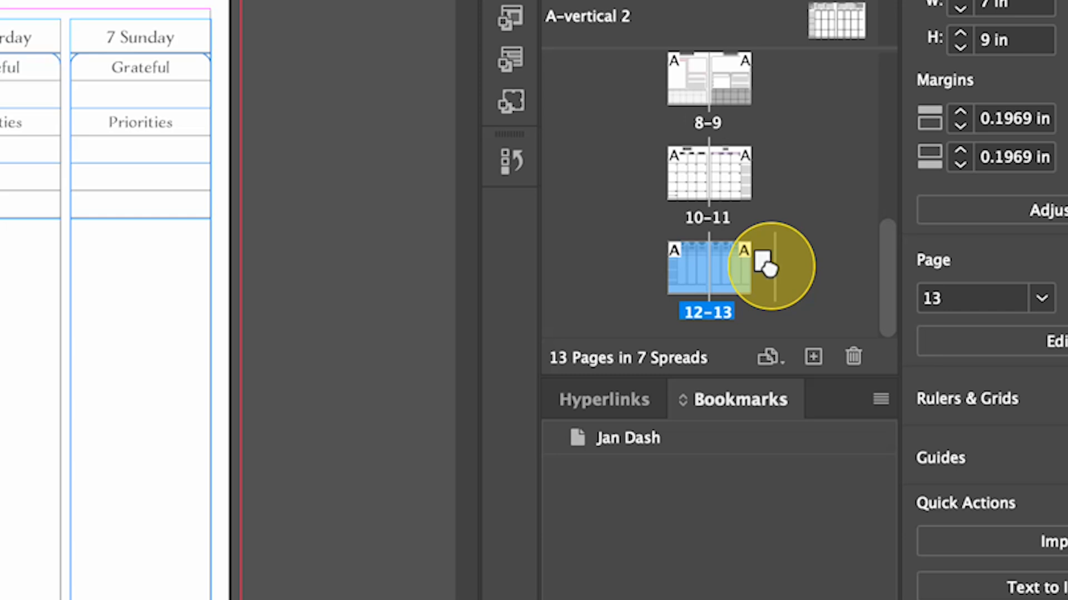
pyautogui.moveTo(766, 265); pyautogui.dragTo(767, 267)
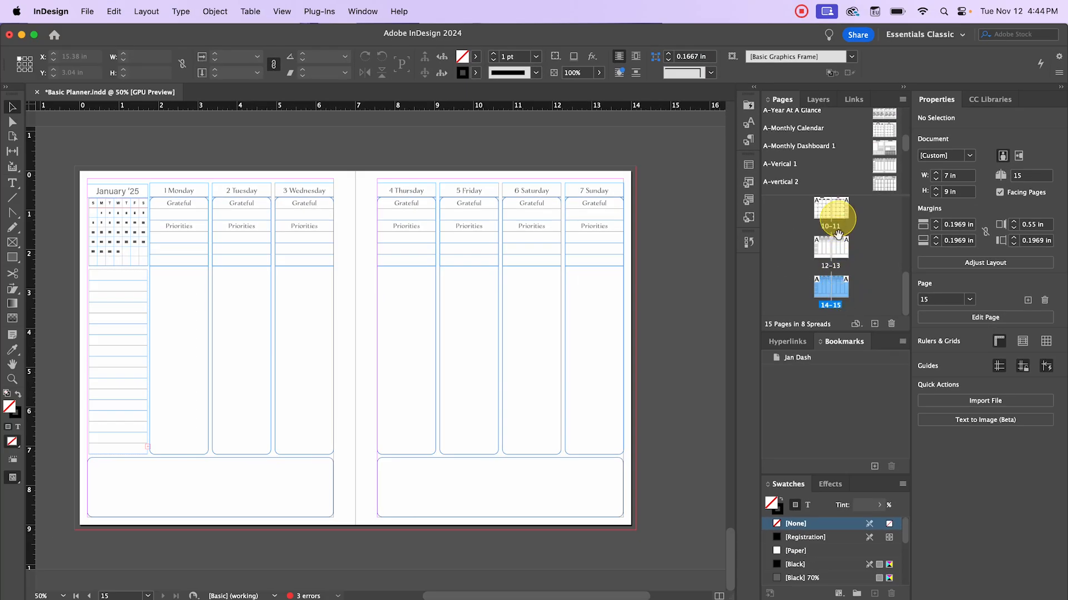
# - Duplicate spreads 14–15 and 16–17 with Duplicate Spread, giving 19 pages
pyautogui.rightClick(846, 285)
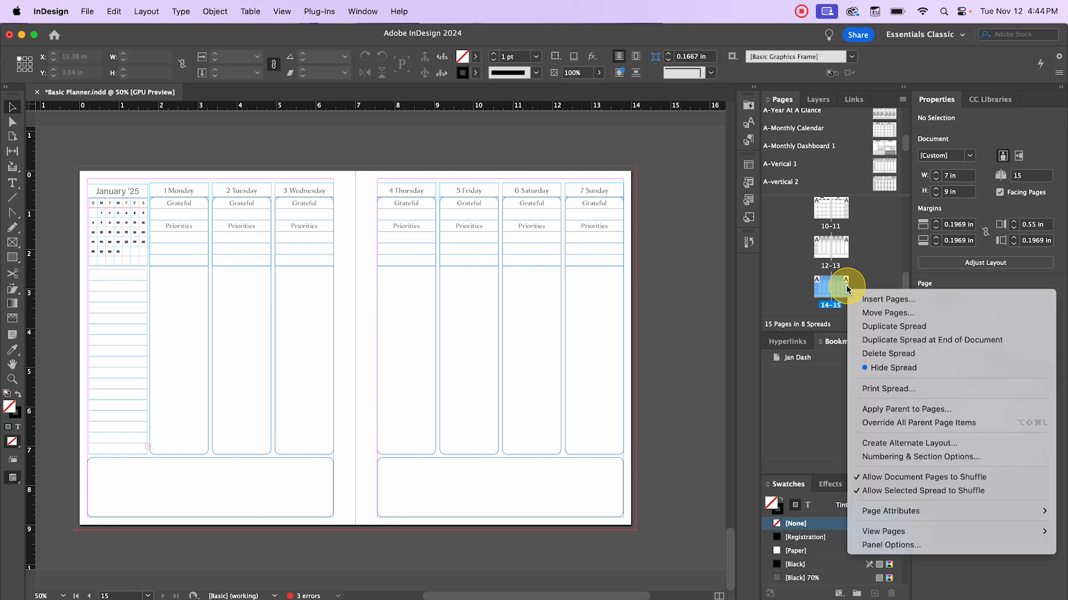
pyautogui.click(896, 327)
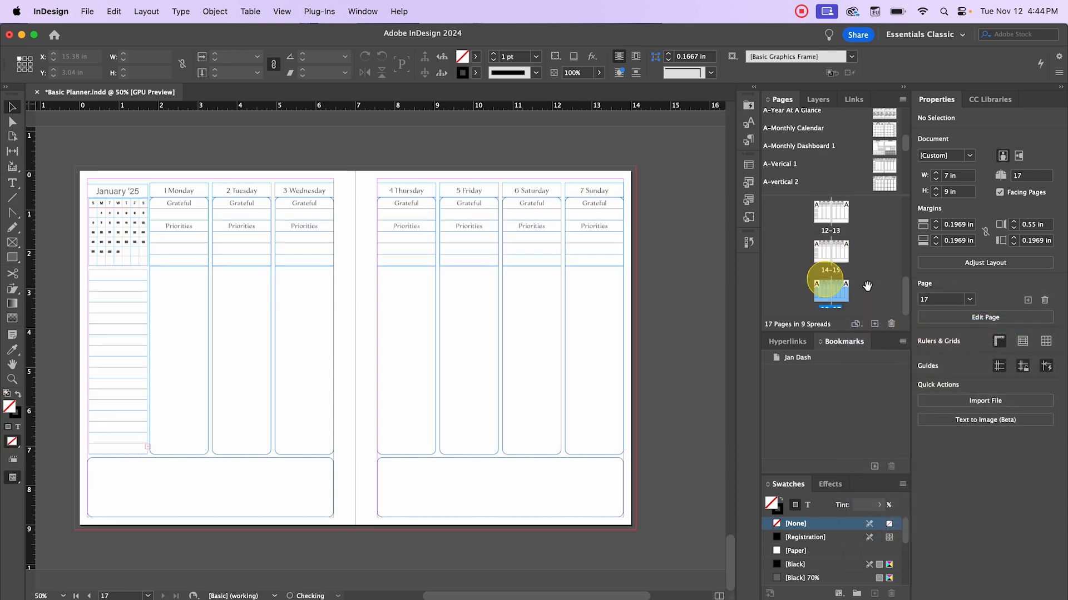
pyautogui.rightClick(849, 294)
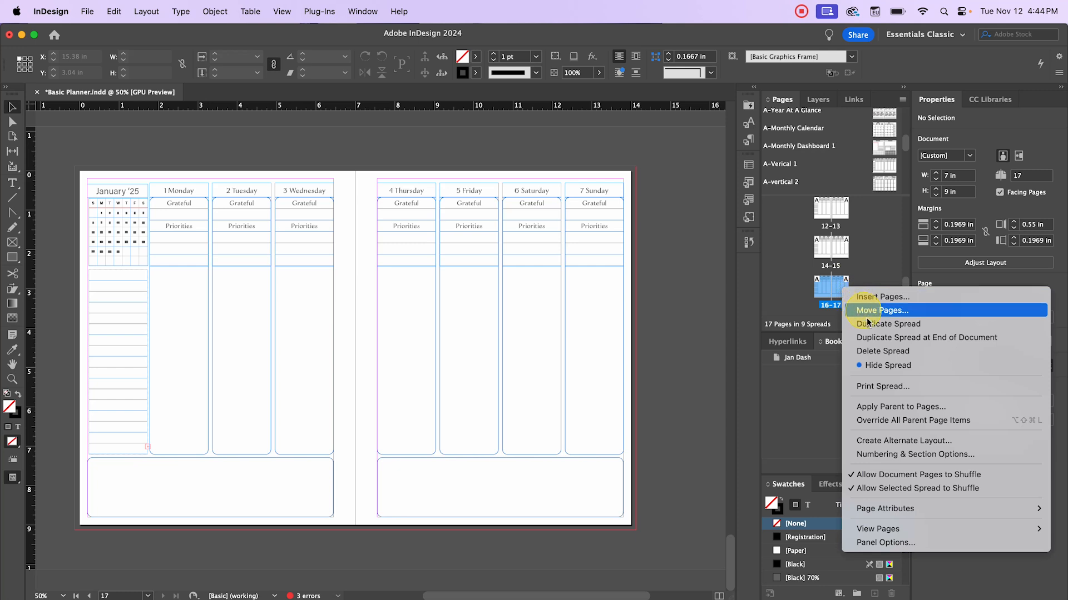
pyautogui.click(892, 322)
# - Select the Tuesday and then the Wednesday column groups, then clear the selection
pyautogui.scroll(-1, 298, 311)
pyautogui.click(239, 443)
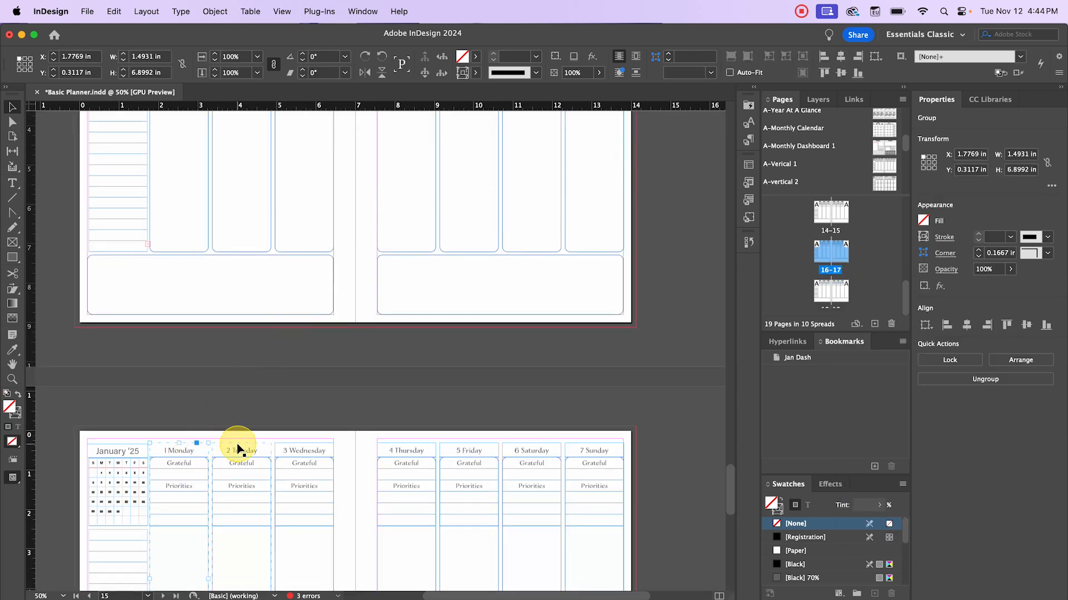
pyautogui.click(282, 454)
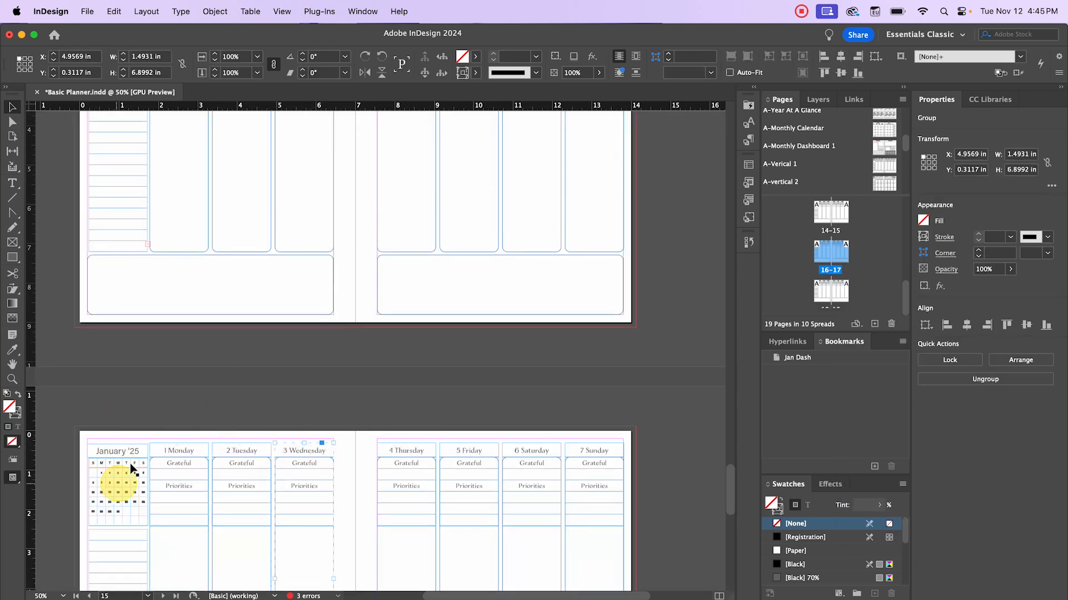
pyautogui.click(117, 426)
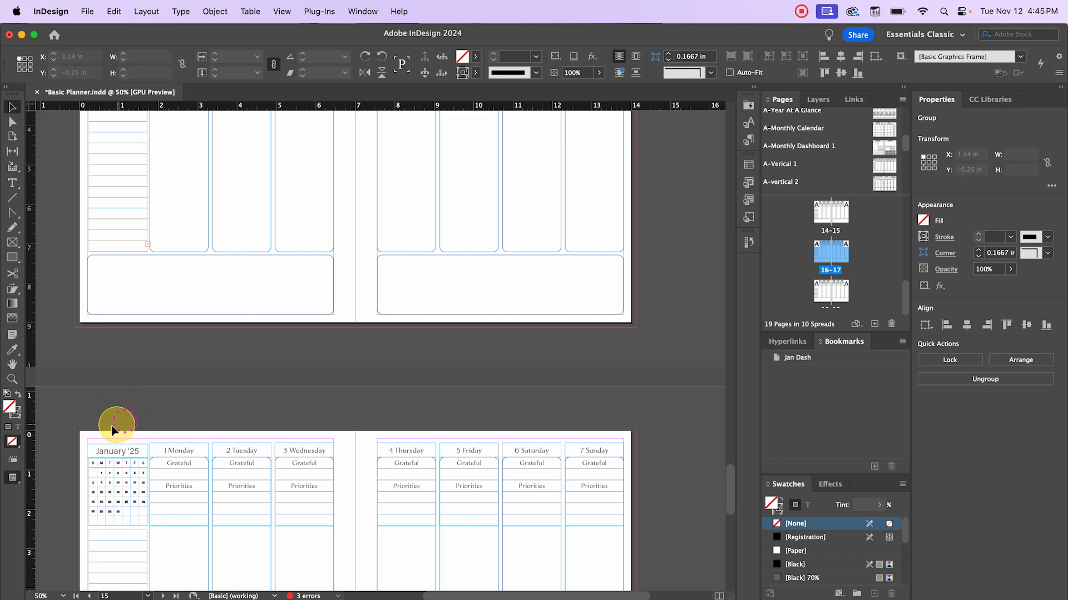
pyautogui.click(138, 461)
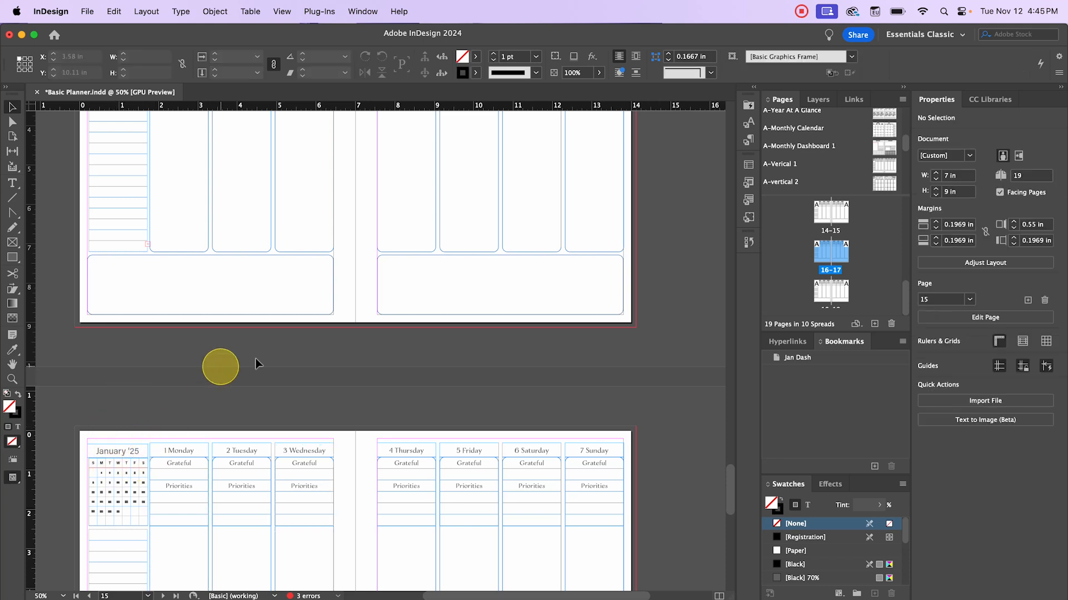
pyautogui.scroll(2, 466, 356)
# - Find spread 12–13 in the Pages panel and drag the A-Verical 1 parent onto it
pyautogui.scroll(-6, 466, 356)
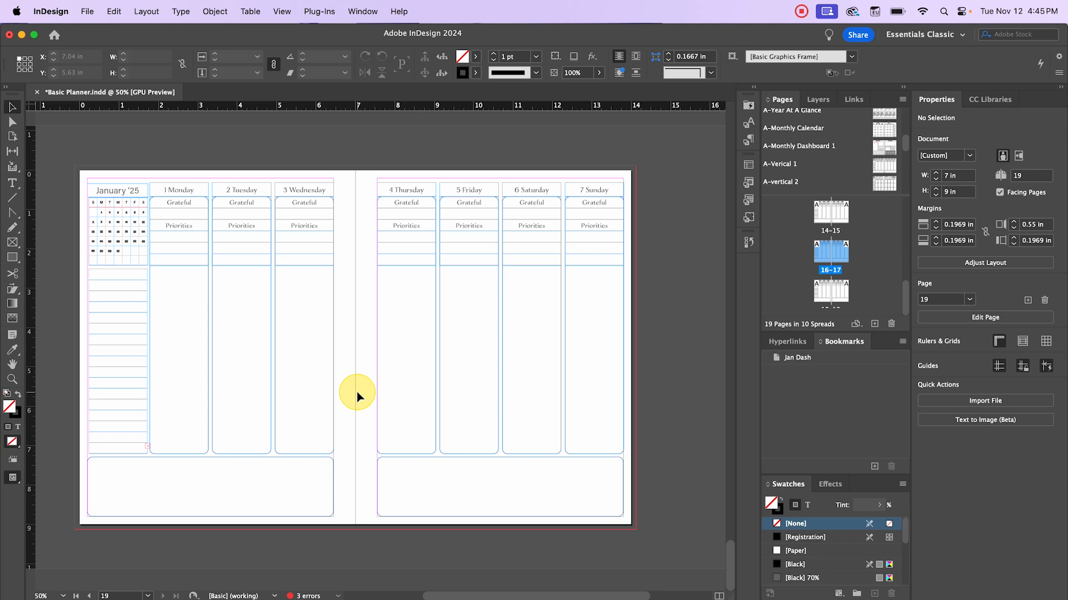
pyautogui.scroll(-3, 845, 132)
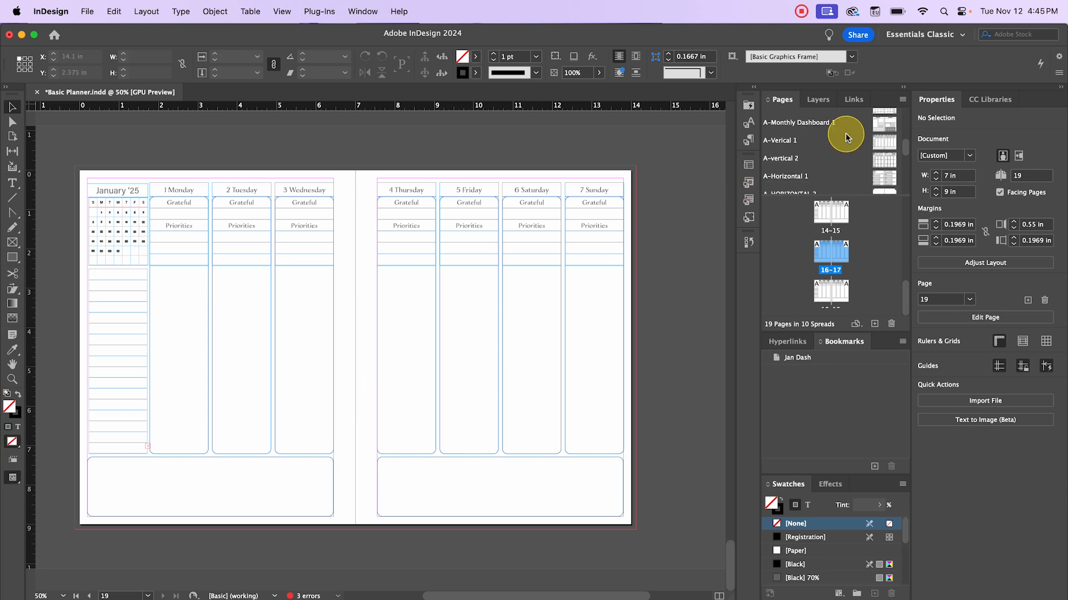
pyautogui.scroll(-5, 845, 133)
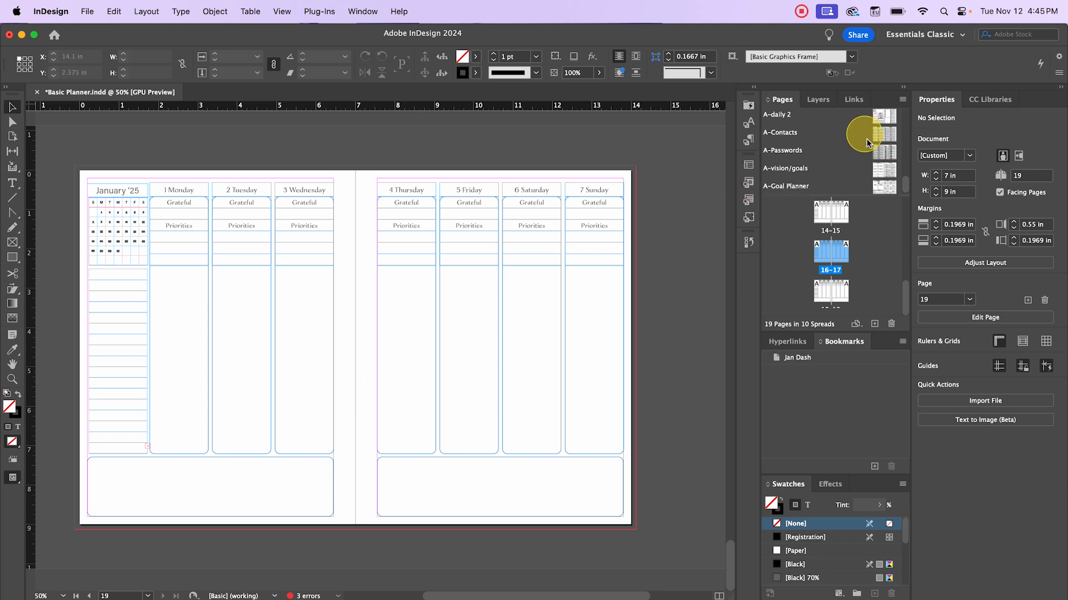
pyautogui.scroll(3, 866, 143)
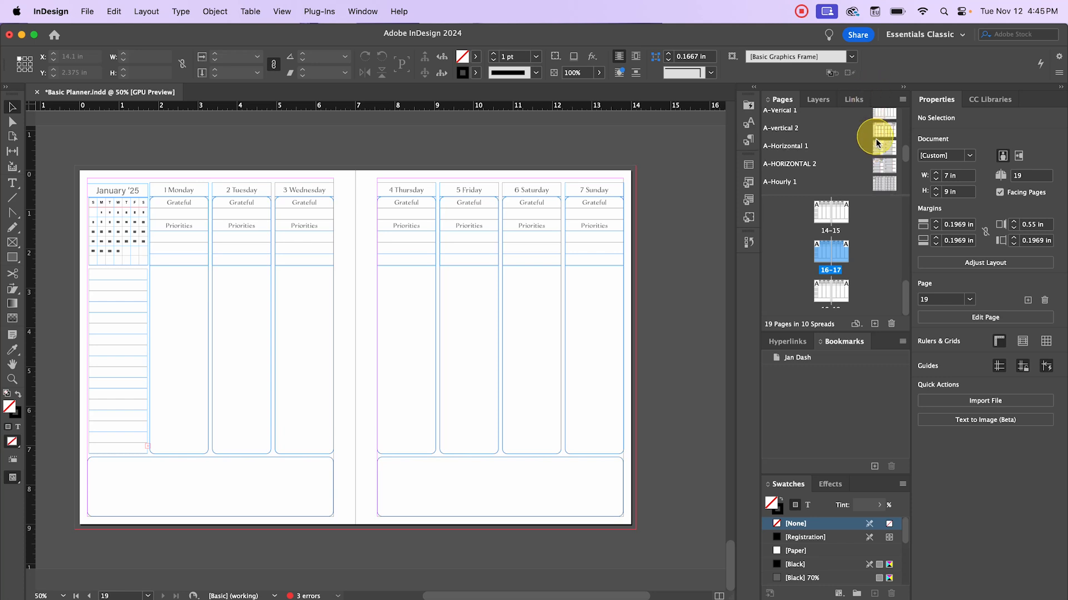
pyautogui.scroll(3, 513, 304)
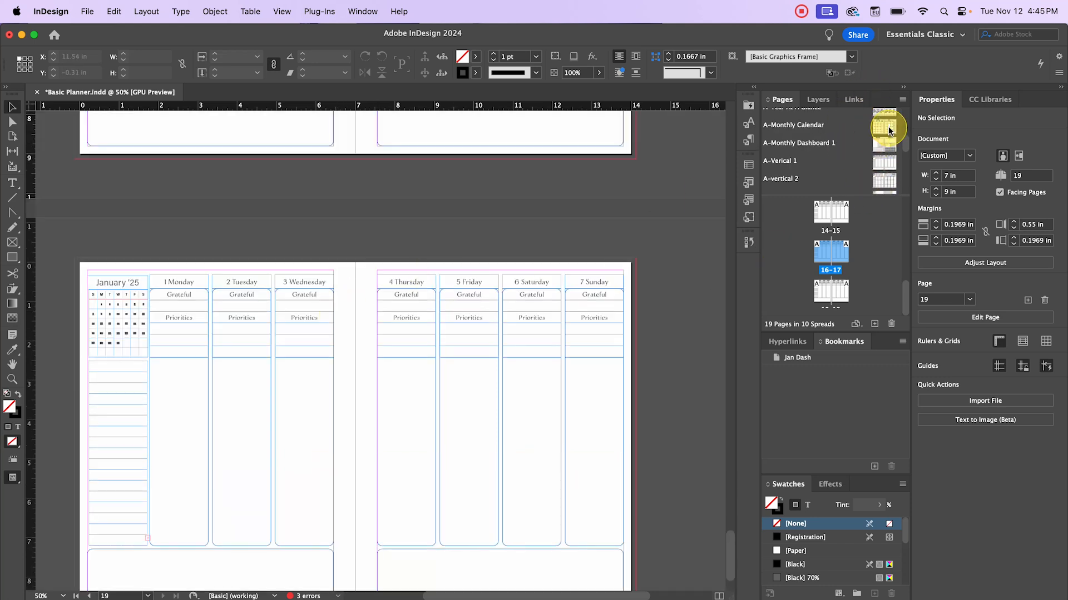
pyautogui.scroll(-3, 439, 321)
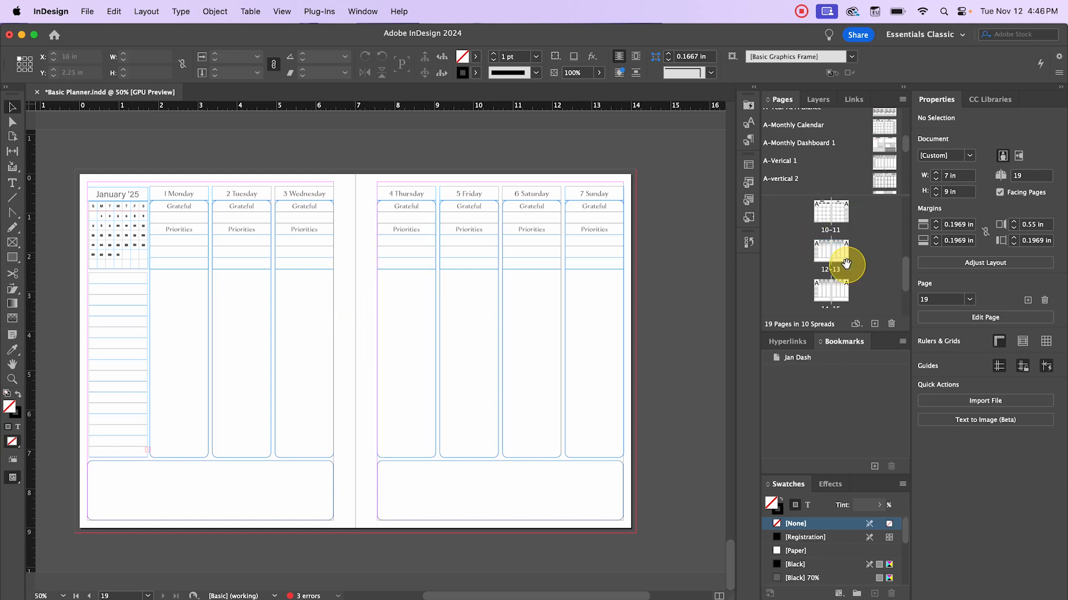
pyautogui.scroll(-1, 846, 264)
pyautogui.scroll(1, 846, 264)
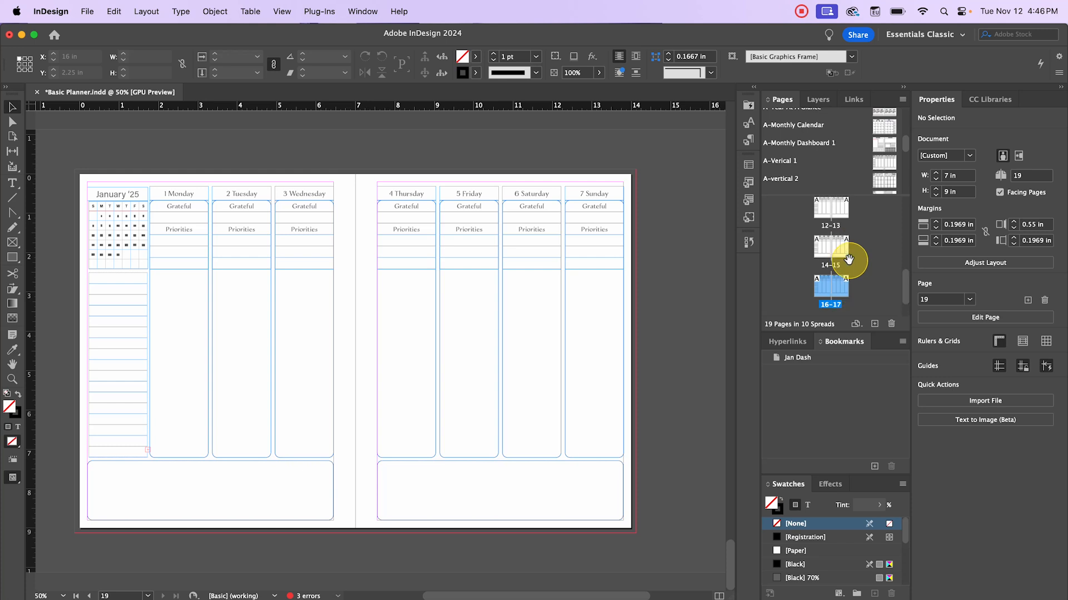
pyautogui.scroll(1, 824, 233)
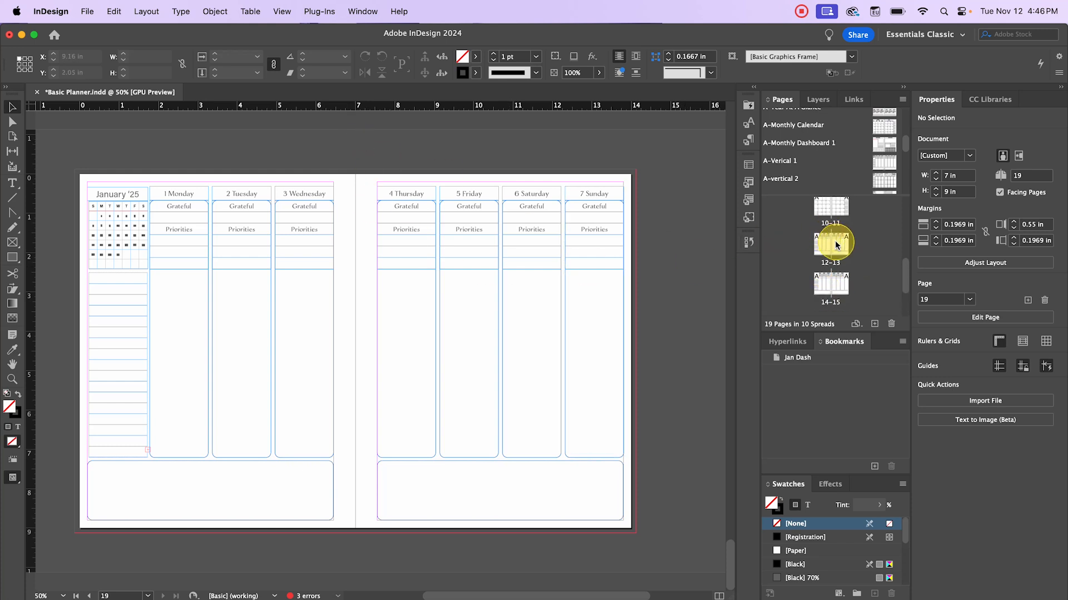
pyautogui.doubleClick(837, 246)
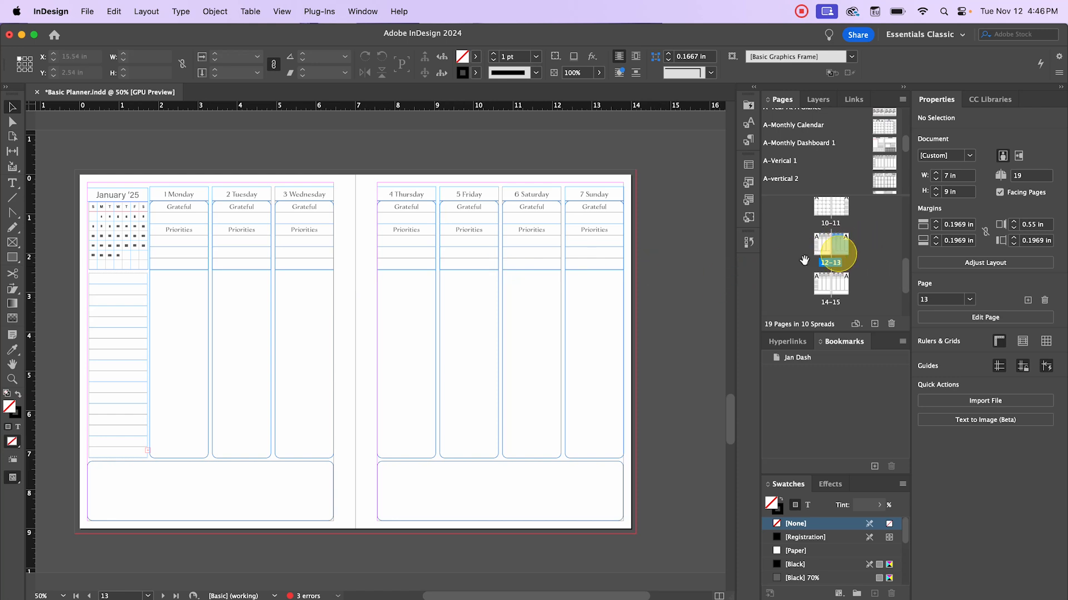
pyautogui.moveTo(839, 245); pyautogui.dragTo(839, 245)
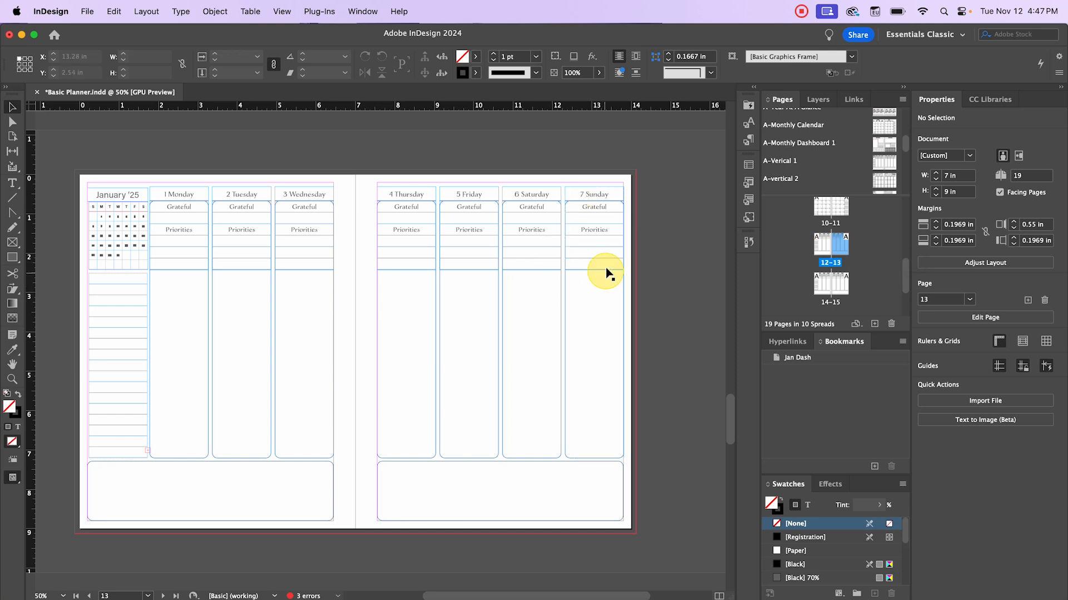
pyautogui.rightClick(840, 247)
pyautogui.click(850, 257)
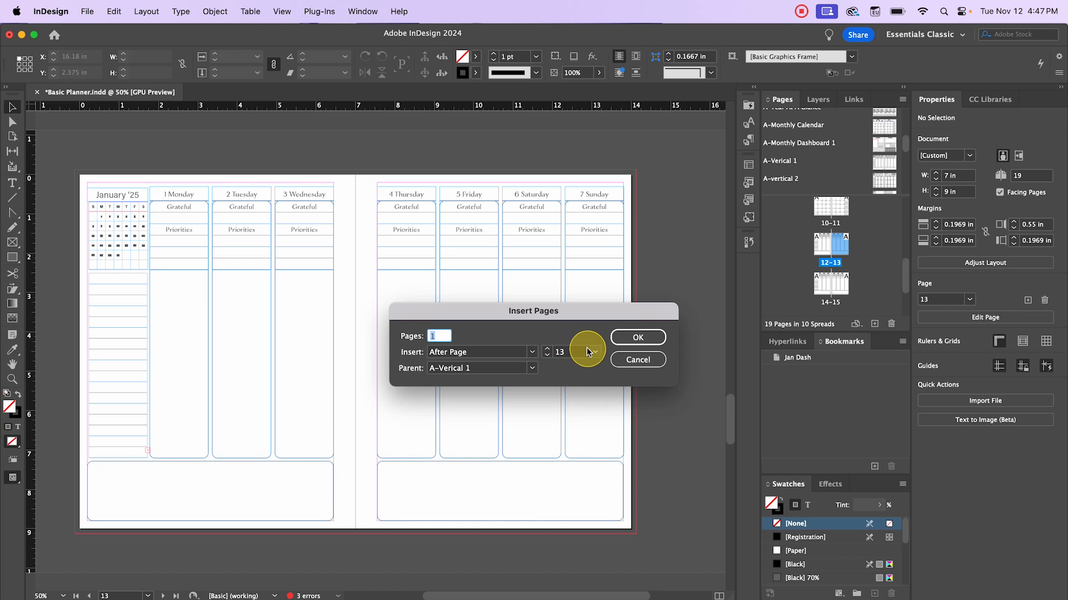
pyautogui.click(645, 336)
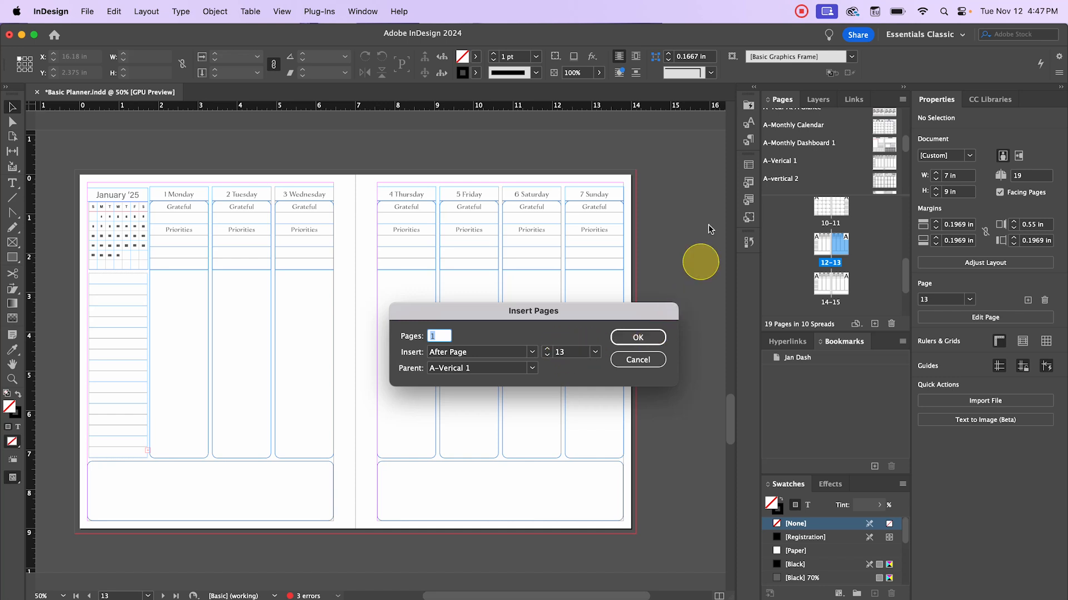
pyautogui.click(639, 360)
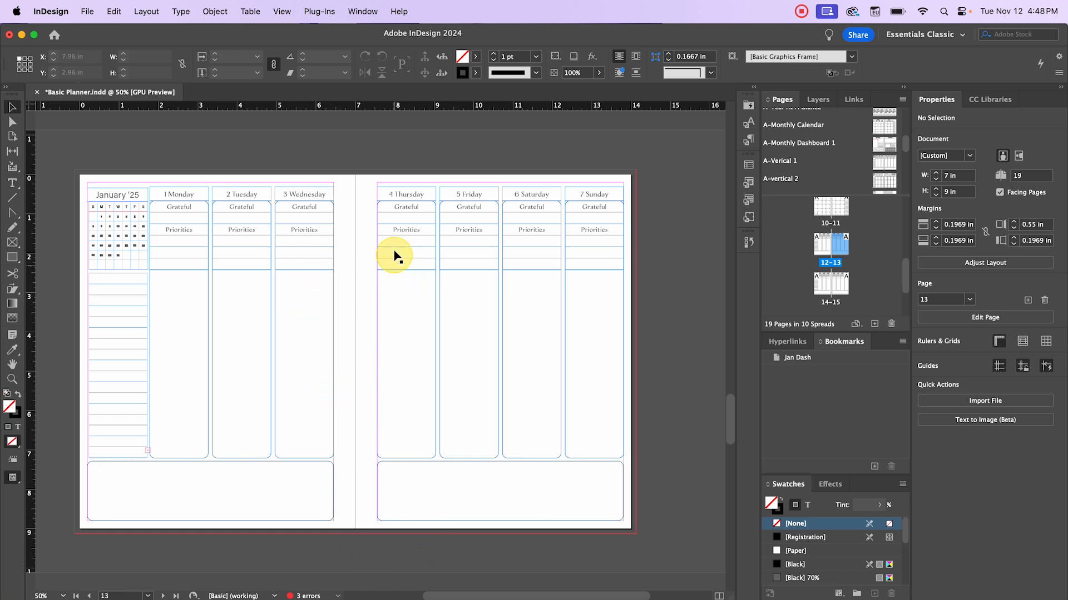
# - Show the monthly calendar spread on pages 10–11 in the document window
pyautogui.doubleClick(837, 205)
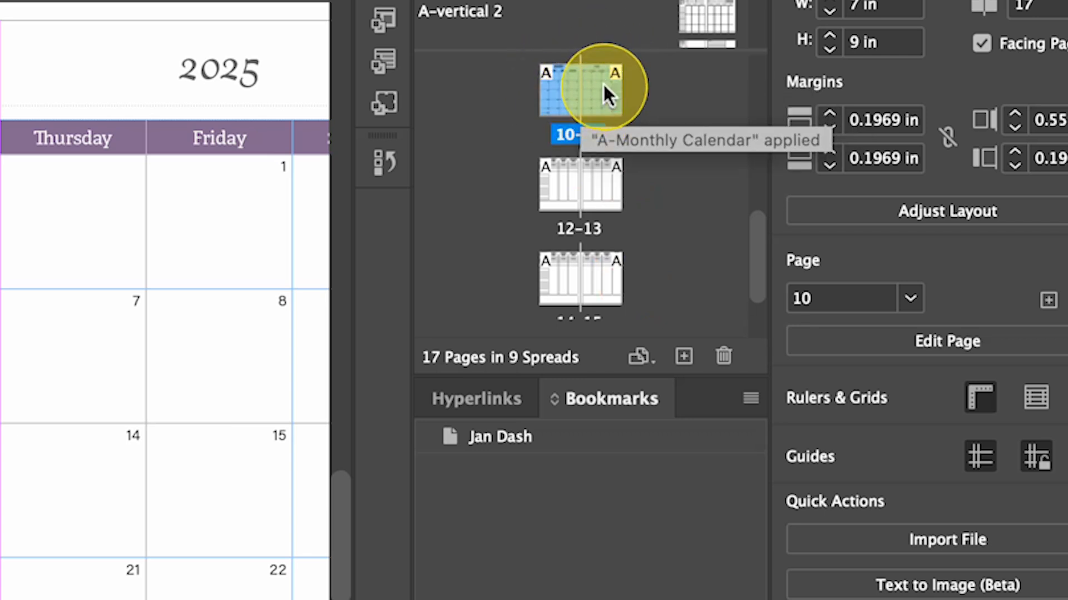
# - Review spreads 12–13, 6–7 (Action Step) and 8–9 from the Pages panel
pyautogui.moveTo(604, 92); pyautogui.dragTo(638, 278)
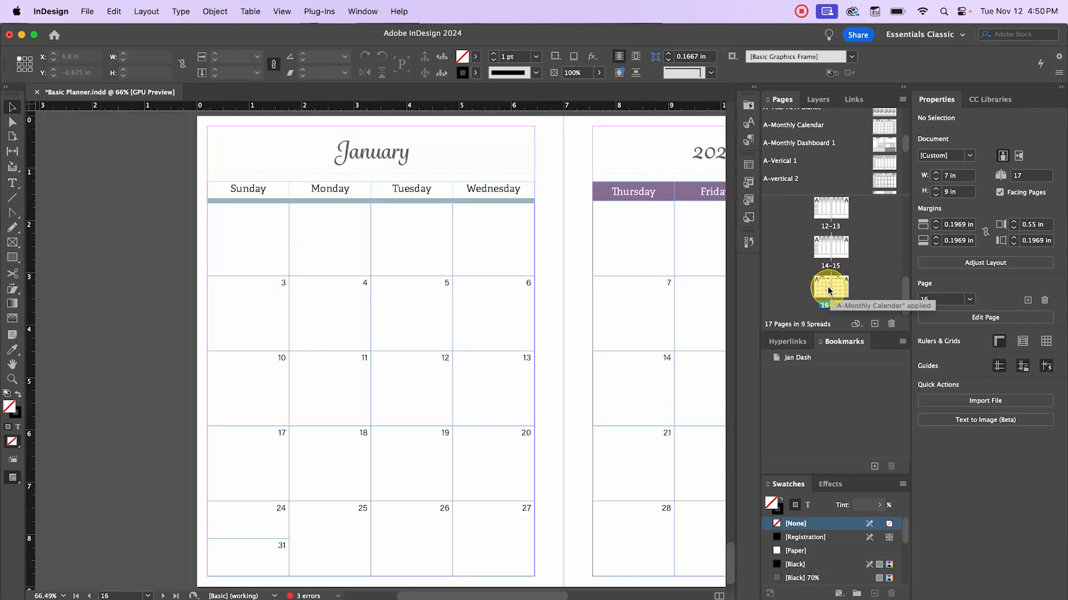
pyautogui.click(833, 224)
pyautogui.scroll(6, 833, 226)
pyautogui.scroll(-3, 833, 226)
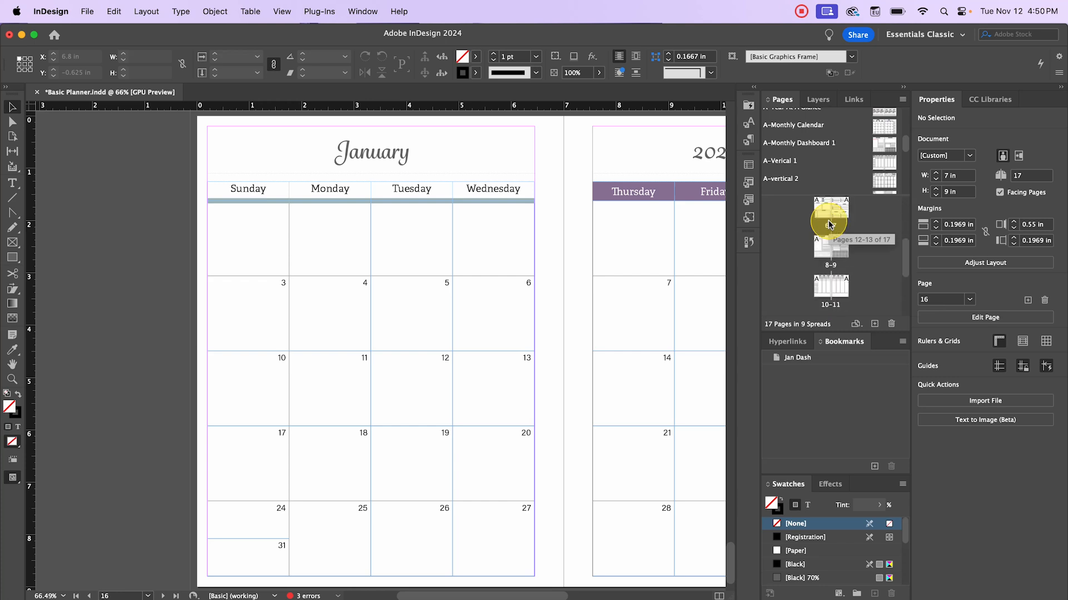
pyautogui.scroll(3, 823, 289)
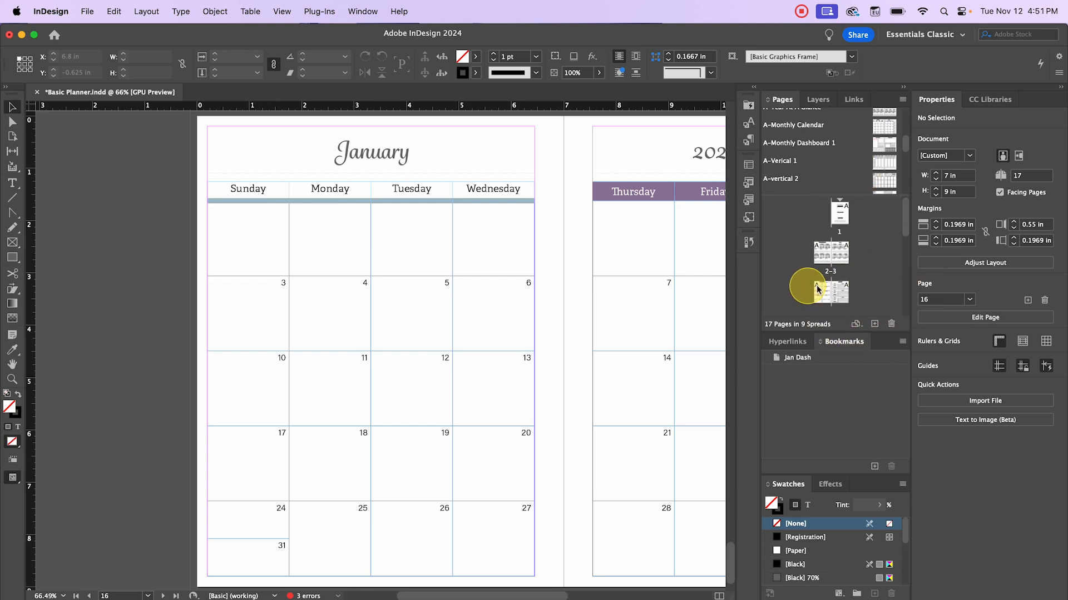
pyautogui.scroll(-4, 832, 288)
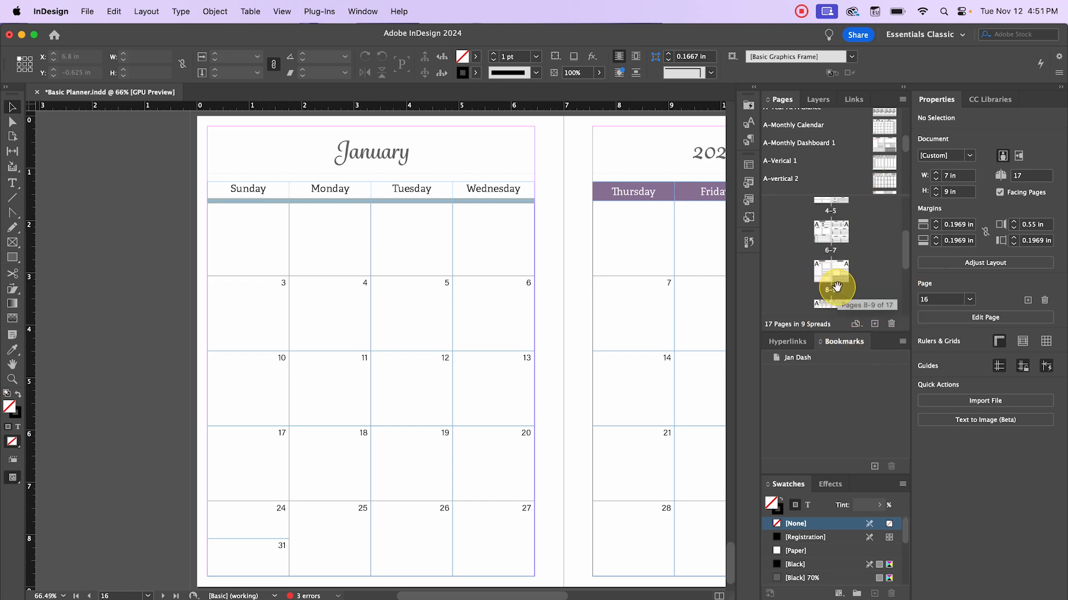
pyautogui.scroll(-1, 838, 289)
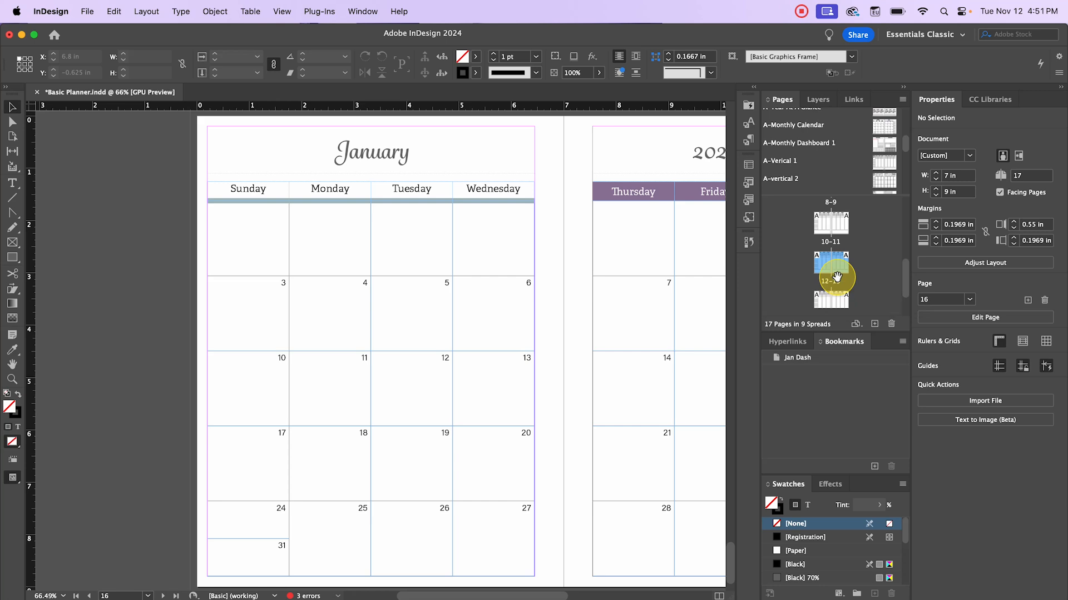
pyautogui.scroll(-2, 839, 281)
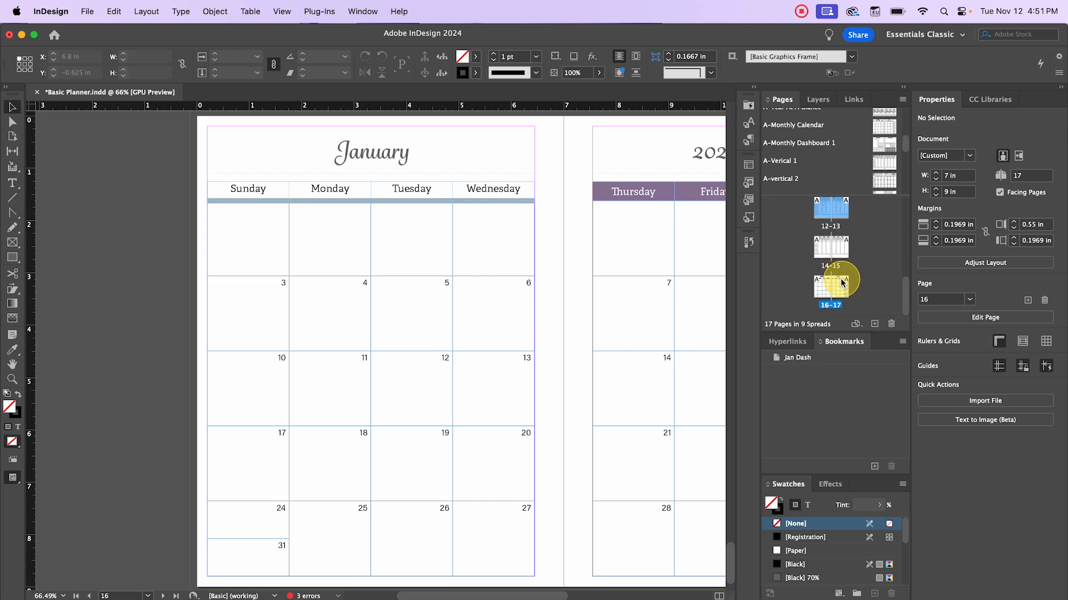
pyautogui.scroll(5, 842, 280)
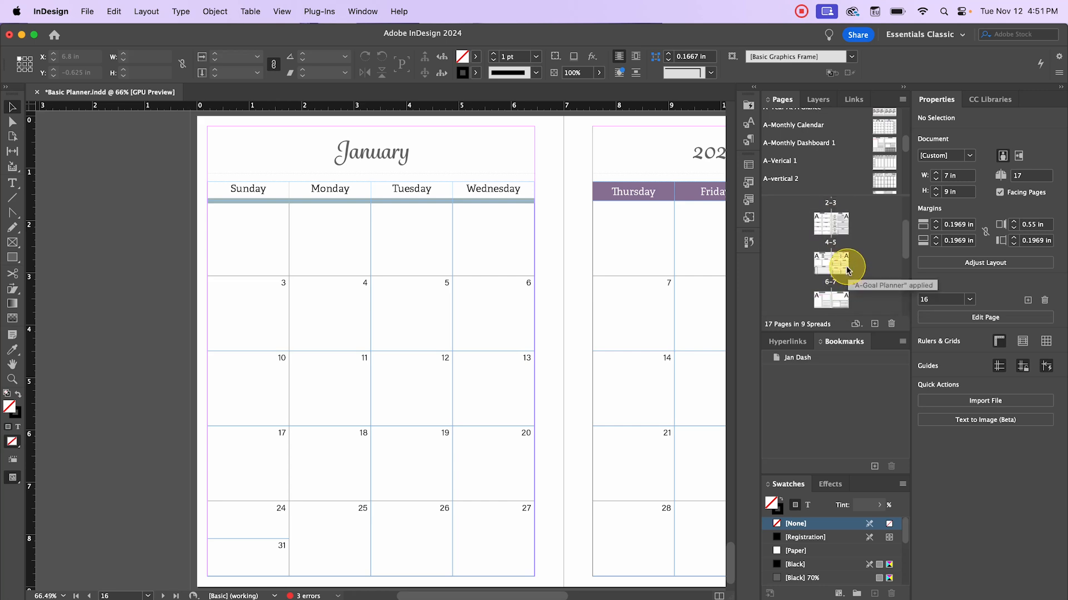
pyautogui.doubleClick(848, 271)
pyautogui.scroll(-4, 575, 255)
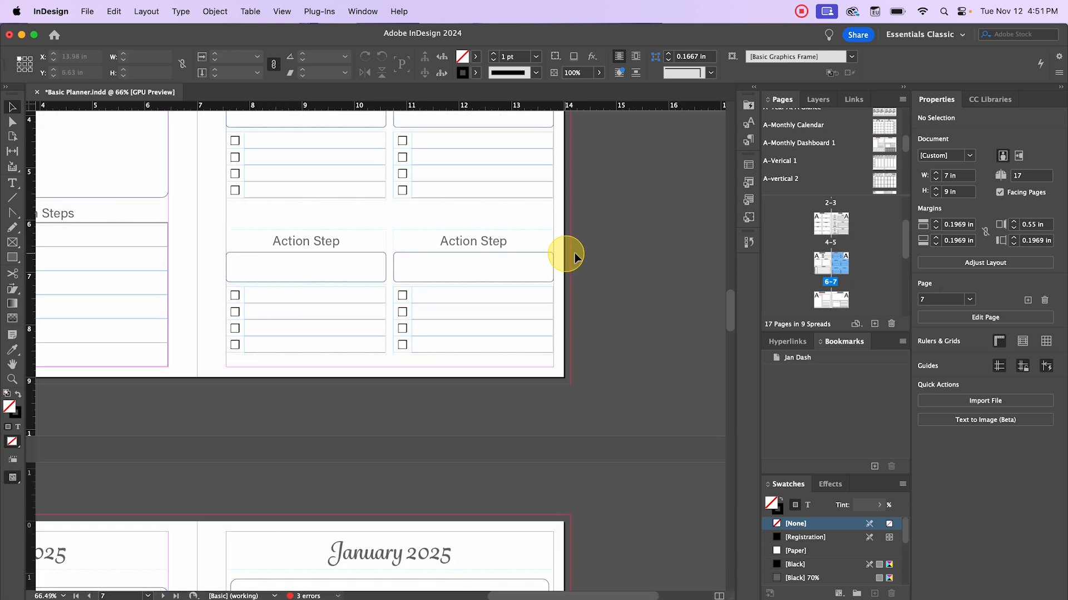
pyautogui.scroll(-1, 834, 262)
pyautogui.doubleClick(839, 266)
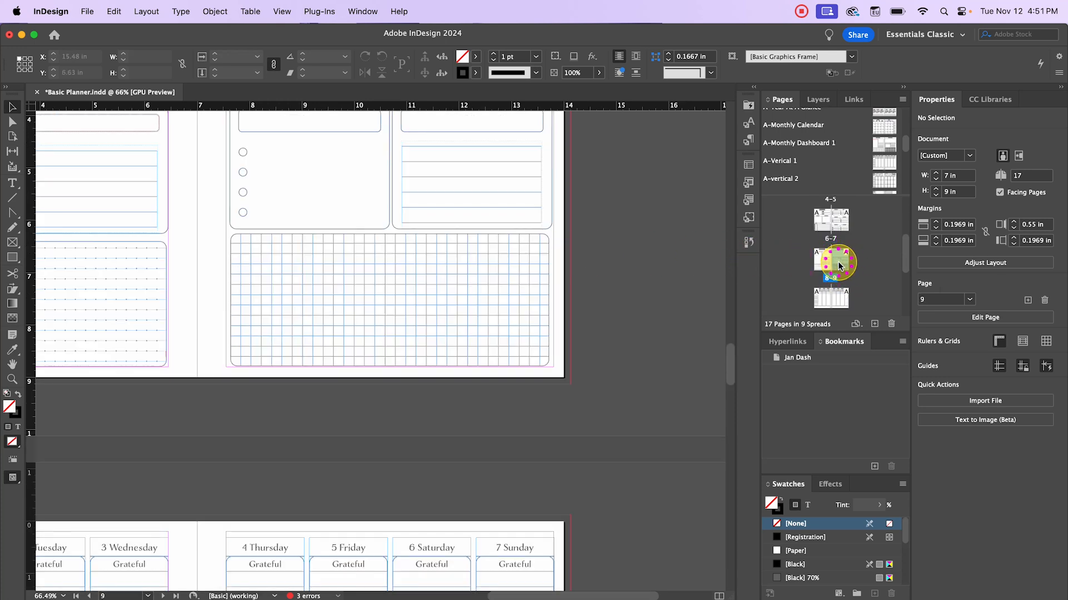
# - Select the January calendar spread on pages 16–17 and bring up its page options
pyautogui.scroll(-4, 851, 284)
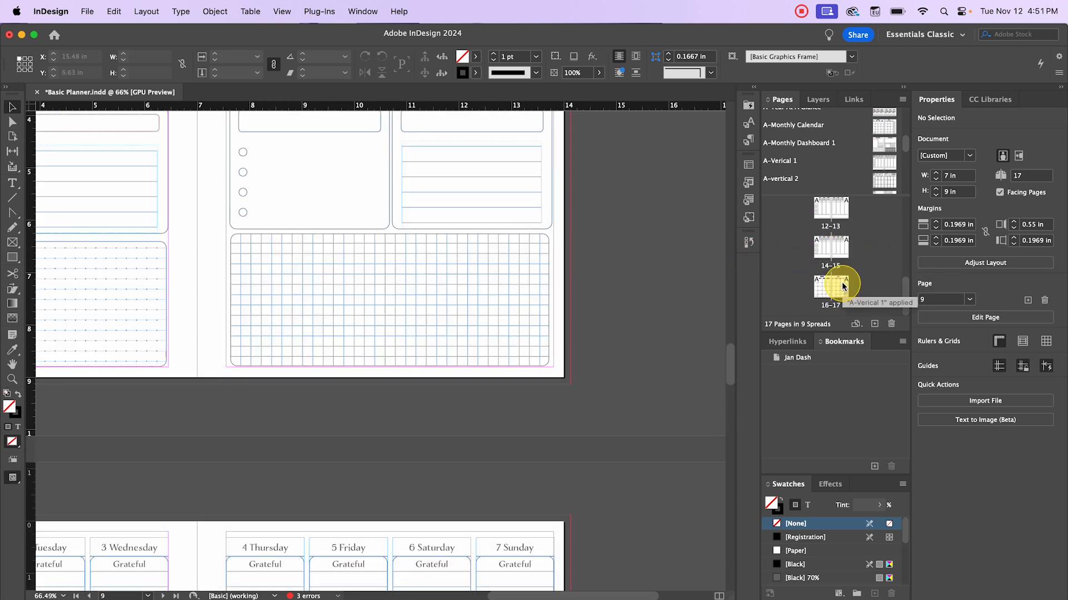
pyautogui.click(841, 288)
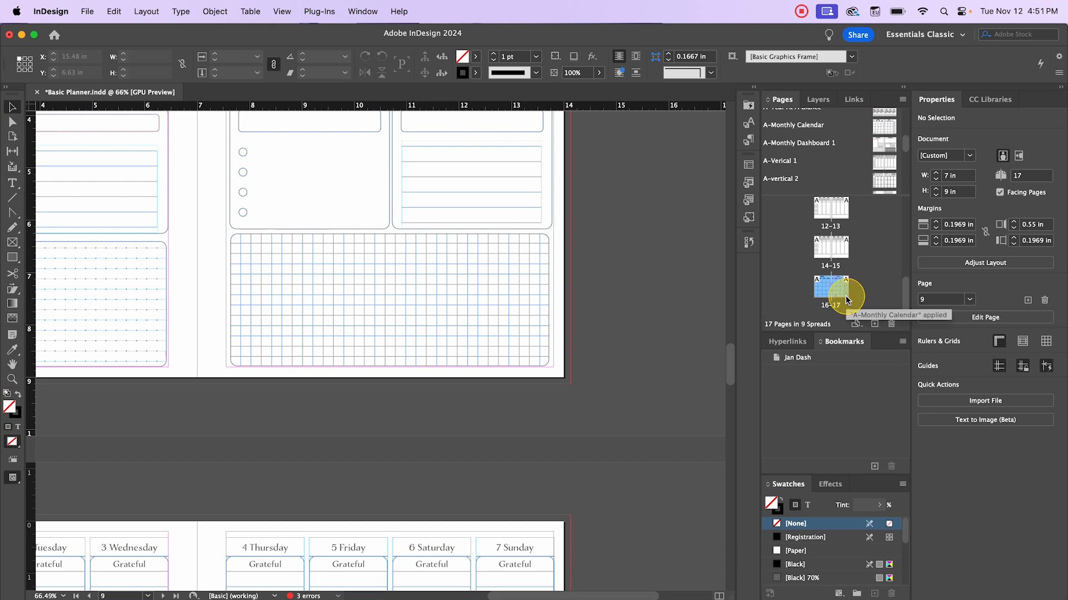
pyautogui.rightClick(839, 291)
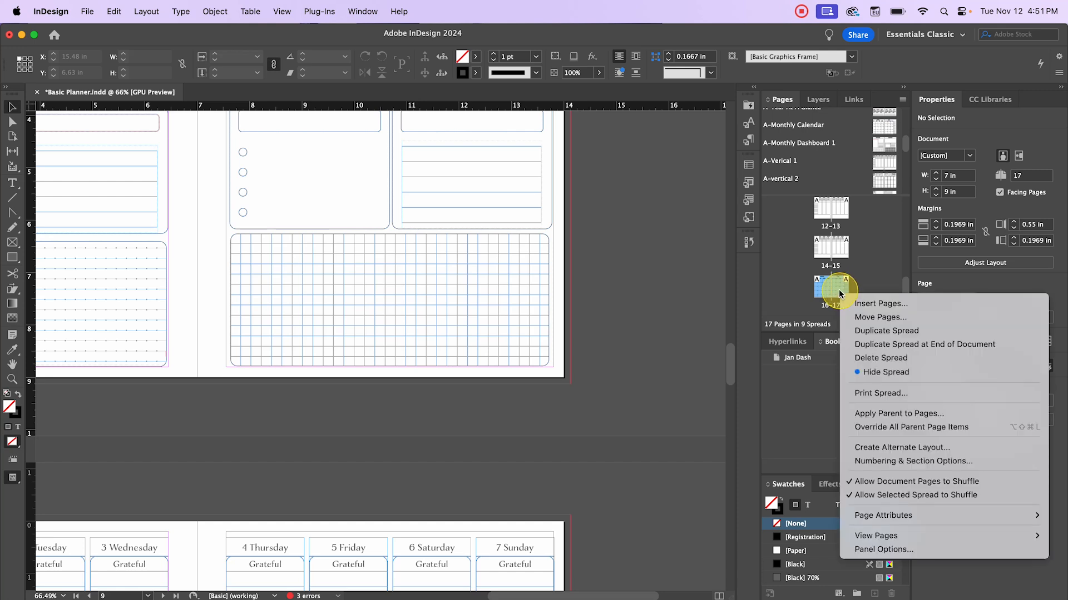
# - Move pages 16–17 so they come after page 9
pyautogui.click(878, 317)
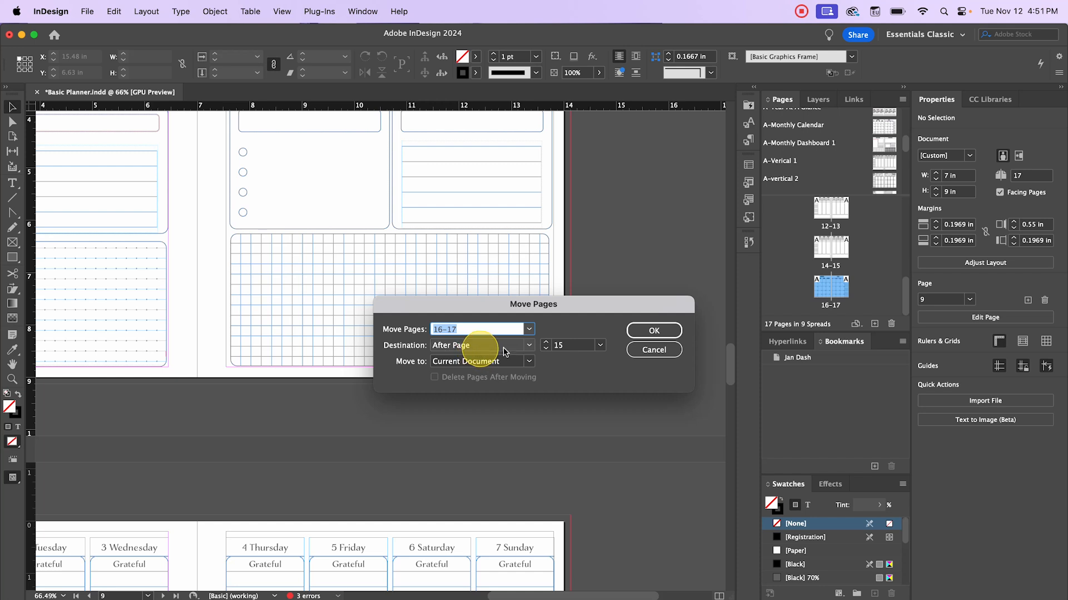
pyautogui.click(558, 345)
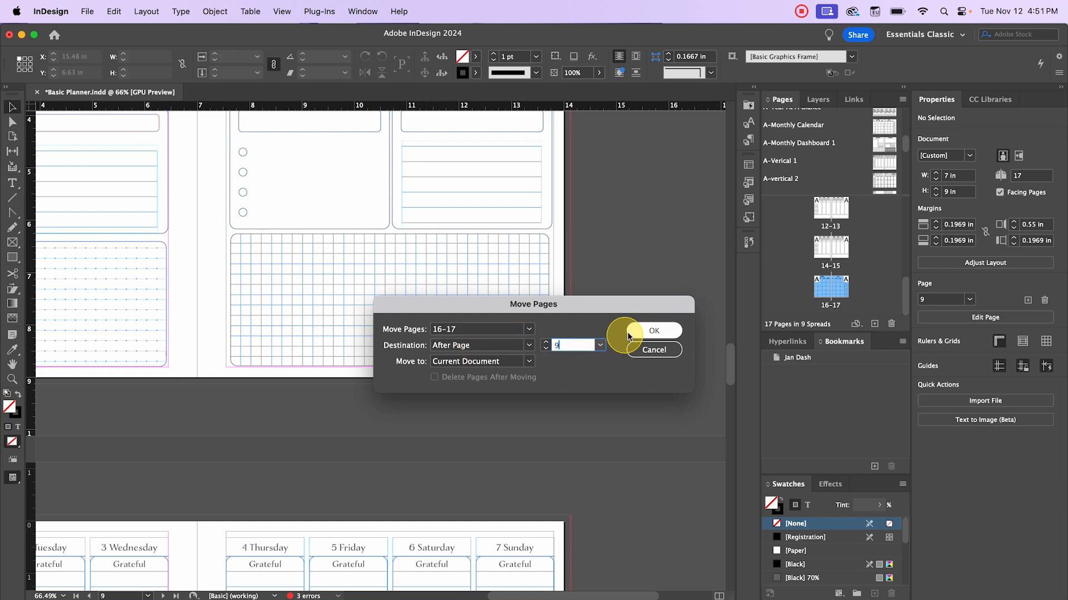
pyautogui.click(651, 331)
# - View spread 8–9, bring the Thursday–Saturday calendar page into view, and select page 9
pyautogui.scroll(5, 864, 282)
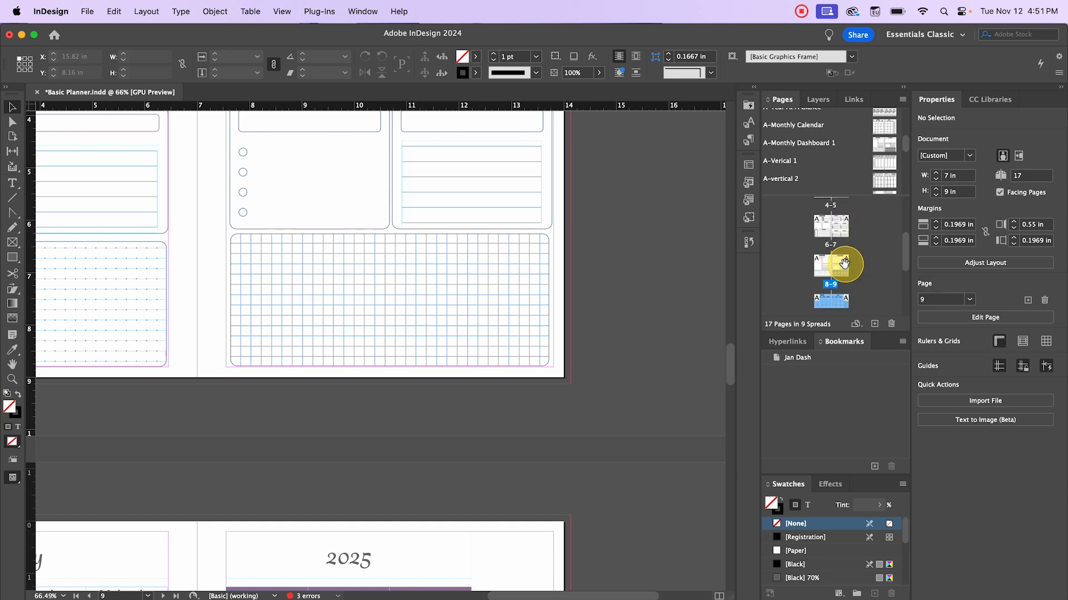
pyautogui.scroll(-1, 840, 261)
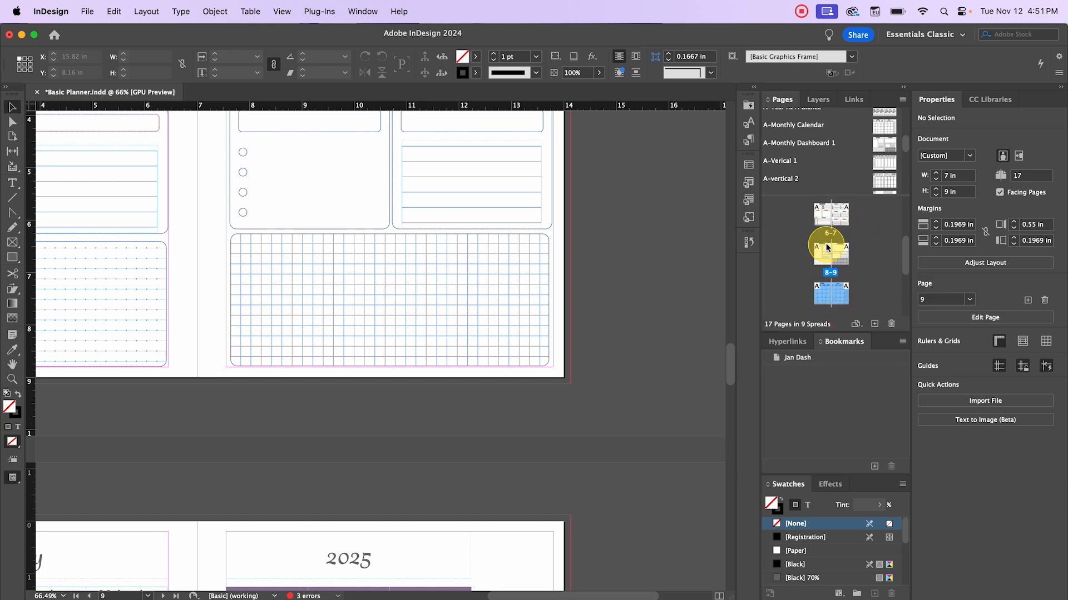
pyautogui.doubleClick(826, 253)
pyautogui.scroll(-8, 595, 278)
pyautogui.moveTo(591, 229); pyautogui.dragTo(439, 235)
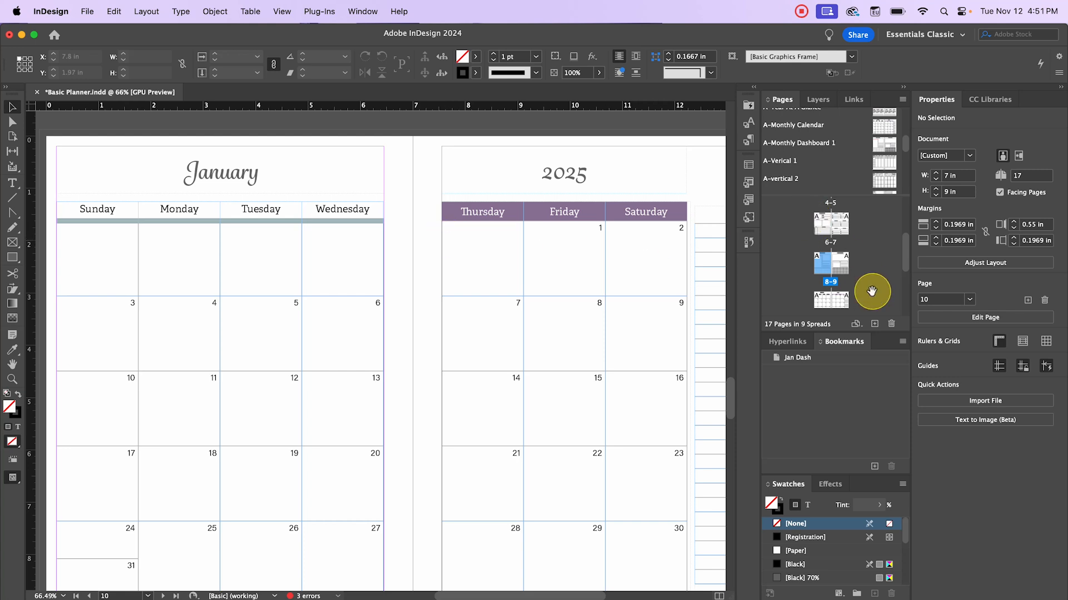
pyautogui.click(836, 260)
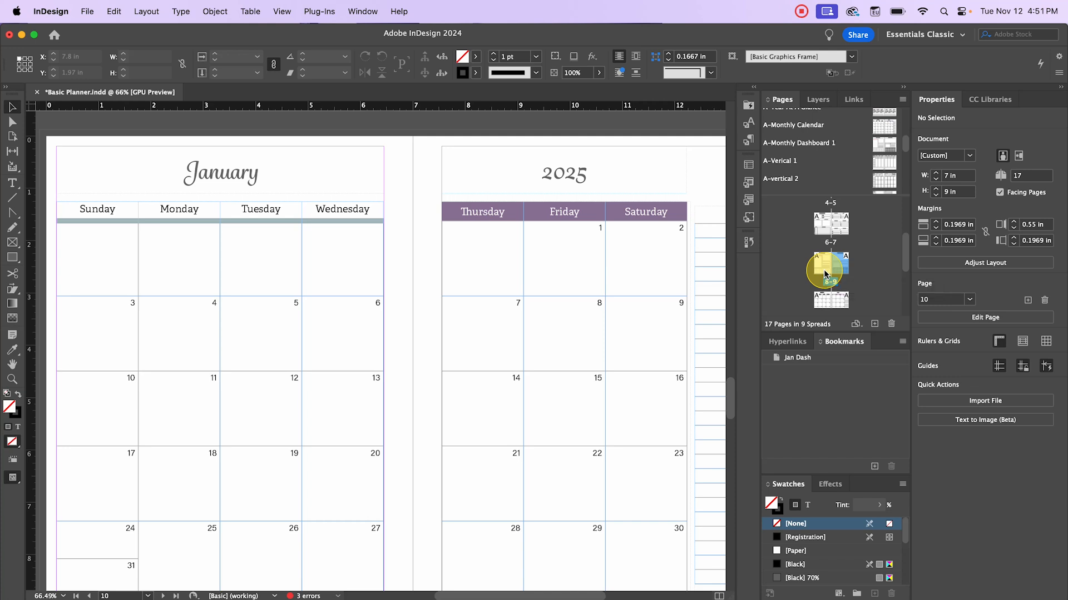
# - Delete pages 16–17 from the end of the planner
pyautogui.scroll(-5, 830, 296)
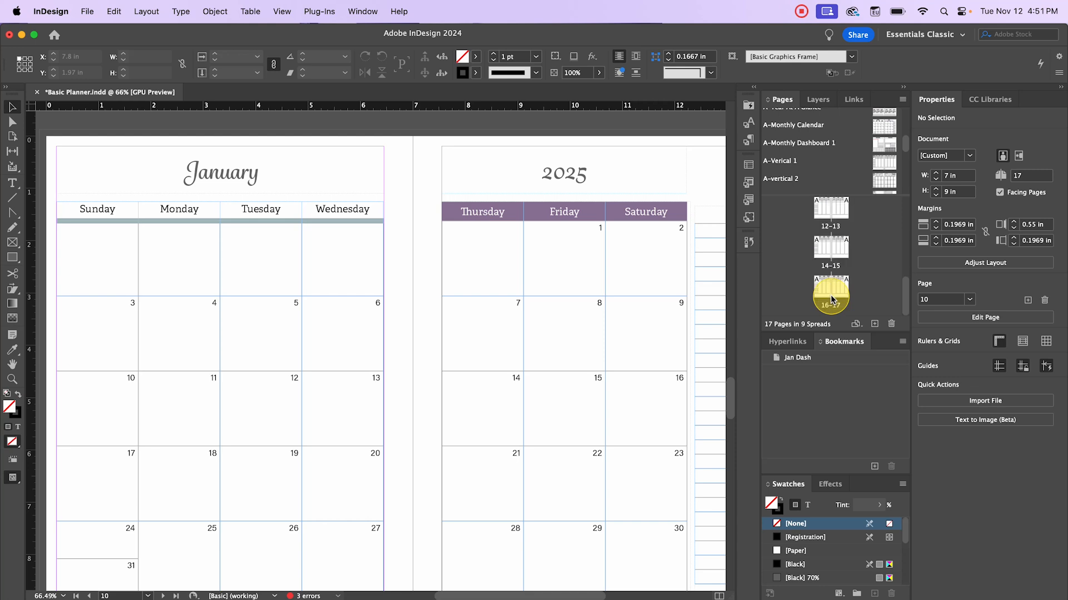
pyautogui.click(824, 288)
pyautogui.keyDown('shift'); pyautogui.click(839, 288); pyautogui.keyUp('shift')
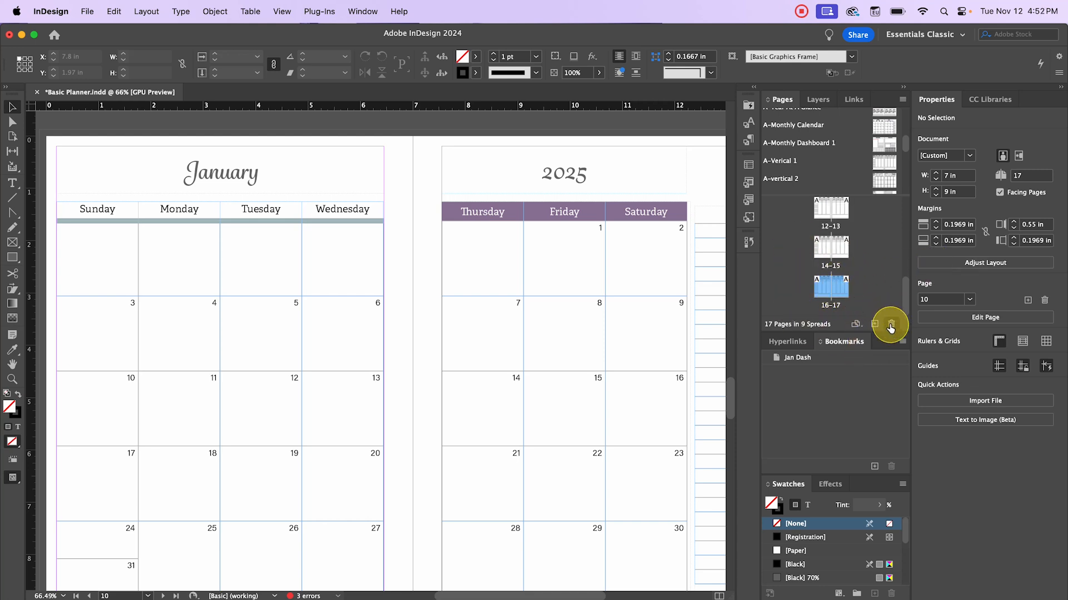
pyautogui.click(890, 322)
pyautogui.click(656, 385)
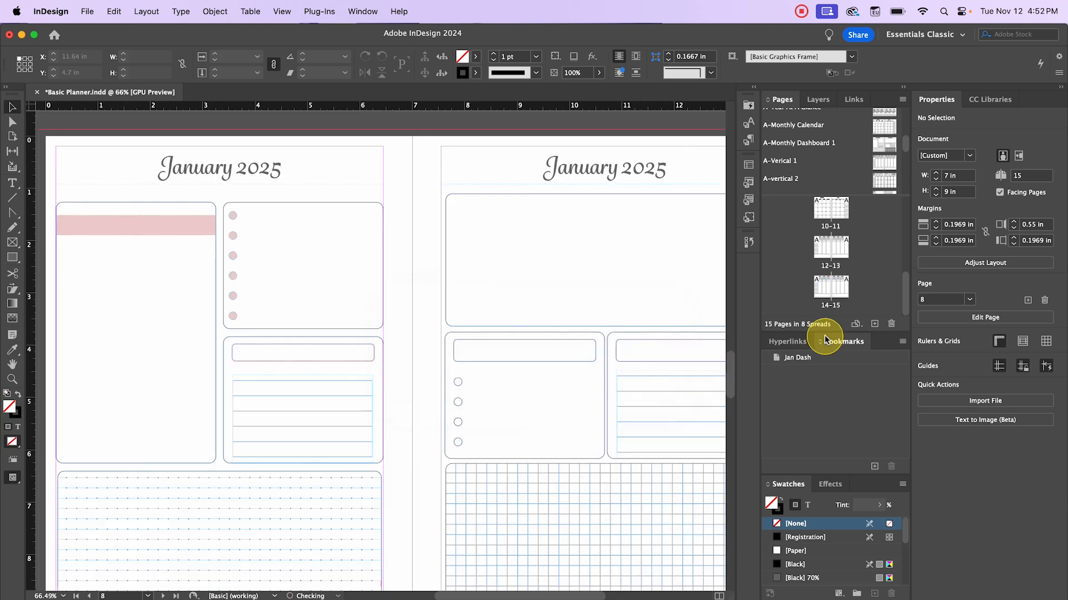
# - Delete the pages 14–15 spread
pyautogui.click(832, 289)
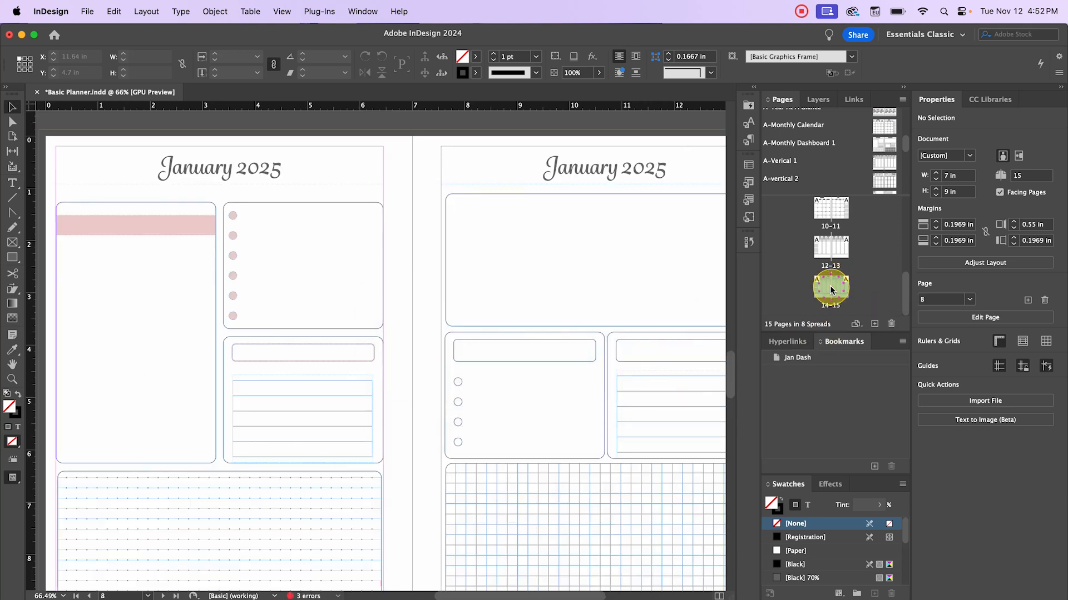
pyautogui.rightClick(831, 289)
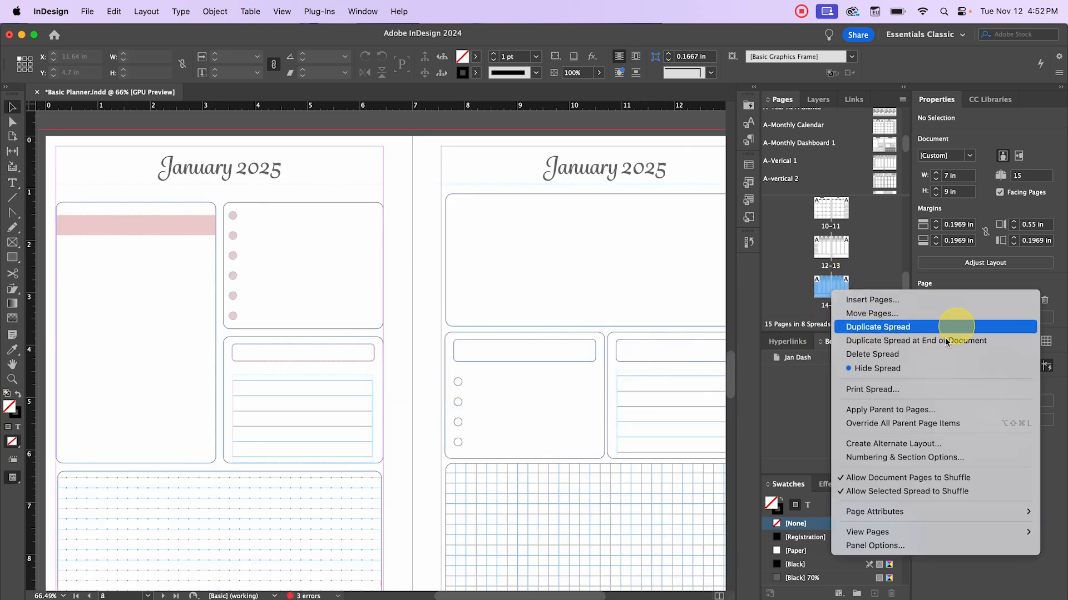
pyautogui.click(923, 354)
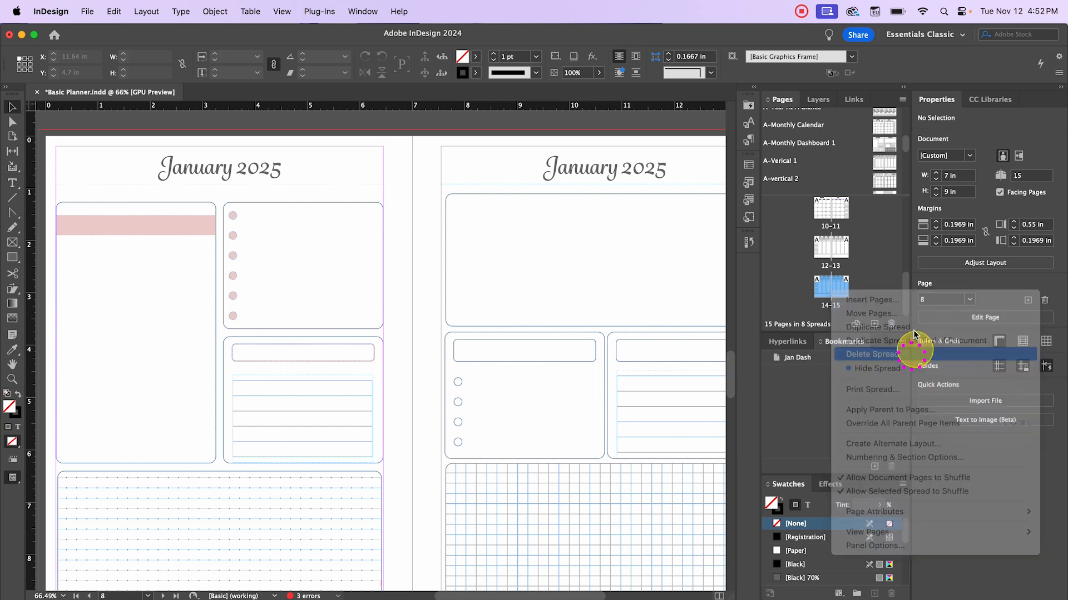
pyautogui.click(641, 381)
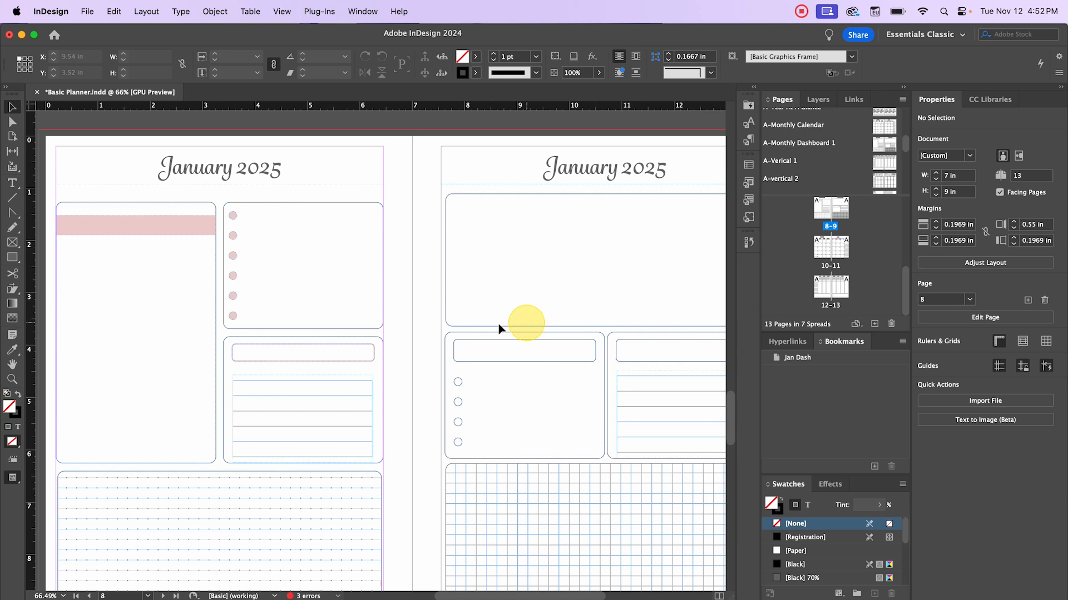
pyautogui.press('super+minus')
pyautogui.scroll(3, 859, 248)
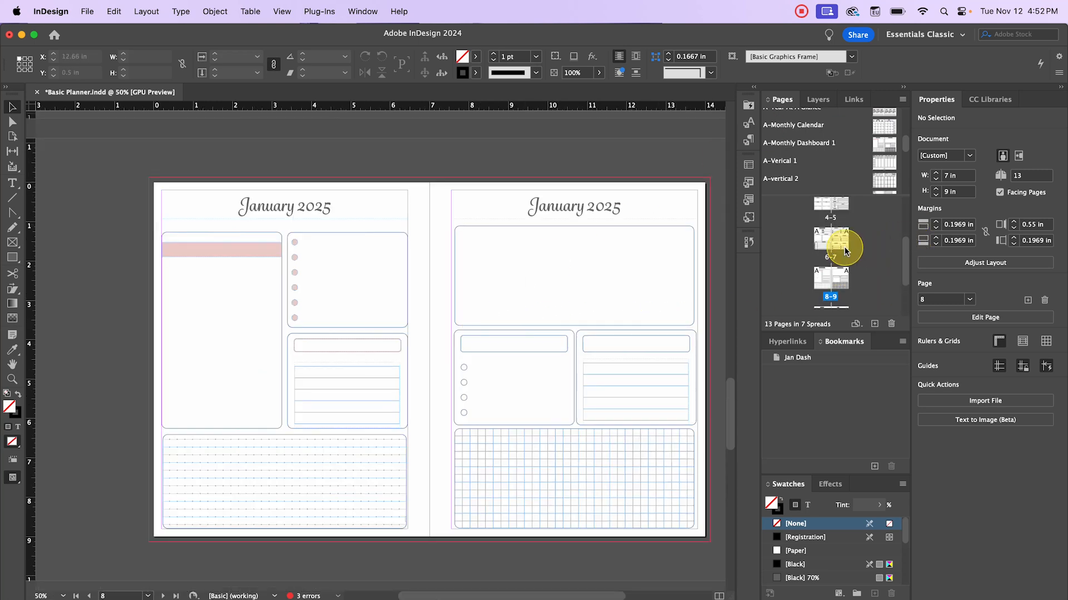
pyautogui.scroll(-3, 845, 249)
pyautogui.doubleClick(819, 205)
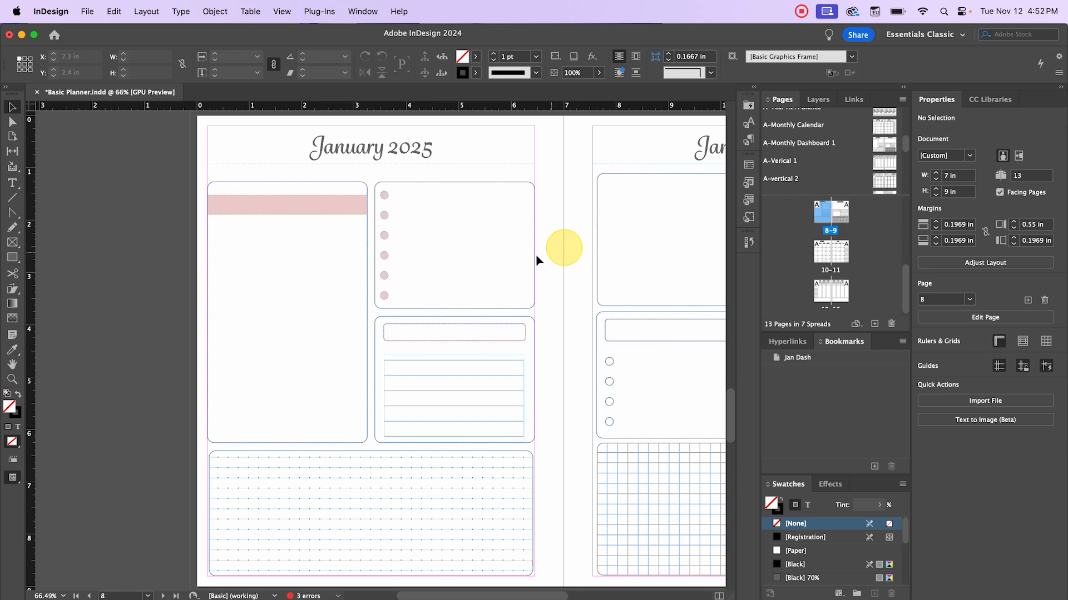
pyautogui.press('super+minus')
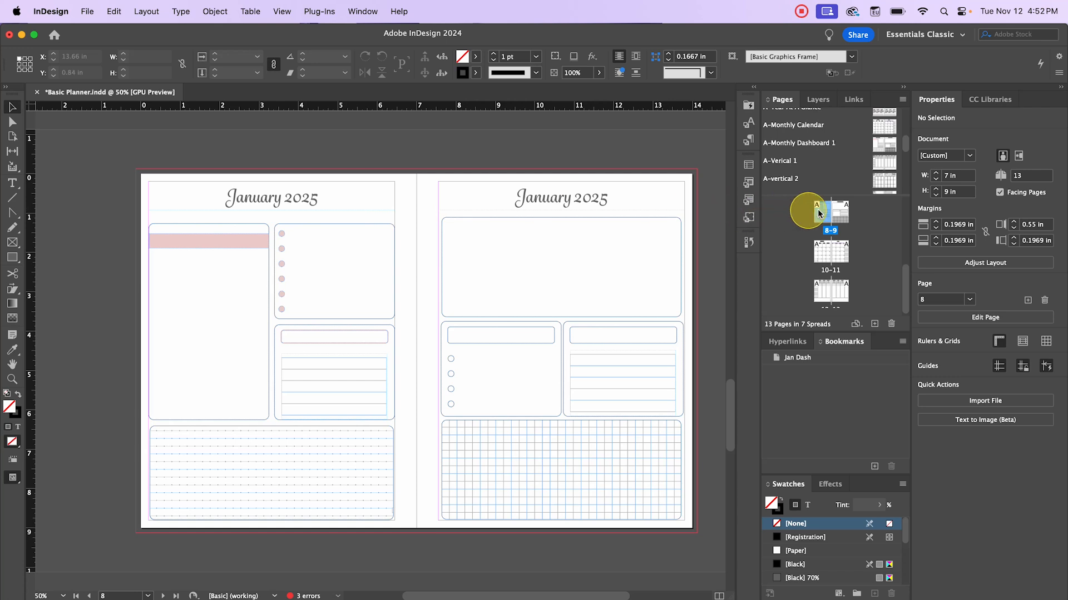
pyautogui.moveTo(818, 213); pyautogui.dragTo(824, 213)
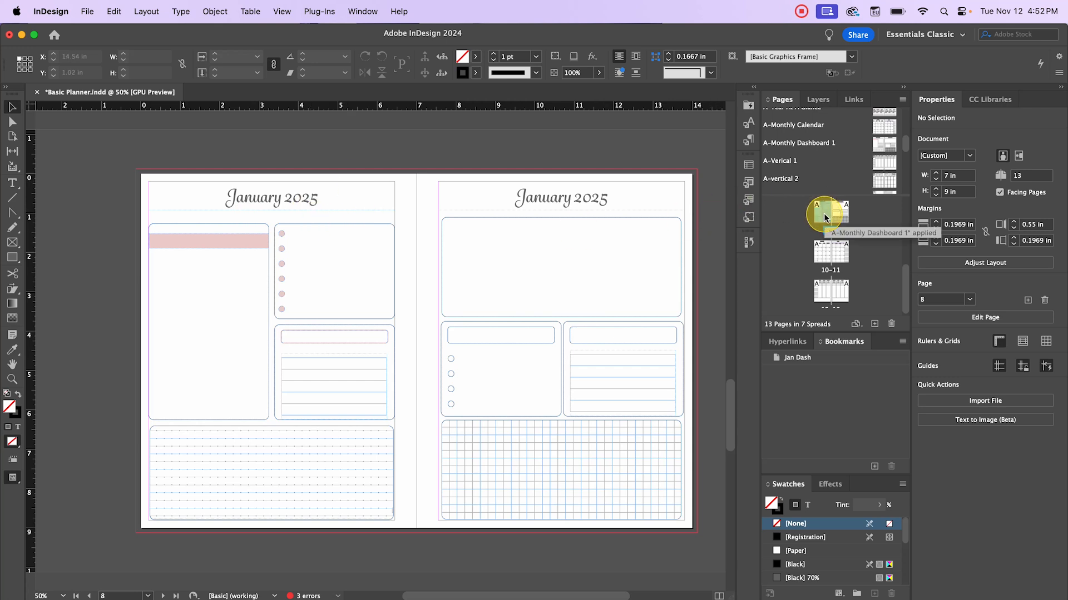
# - Apply the A-Lined Page parent to page 8
pyautogui.rightClick(825, 218)
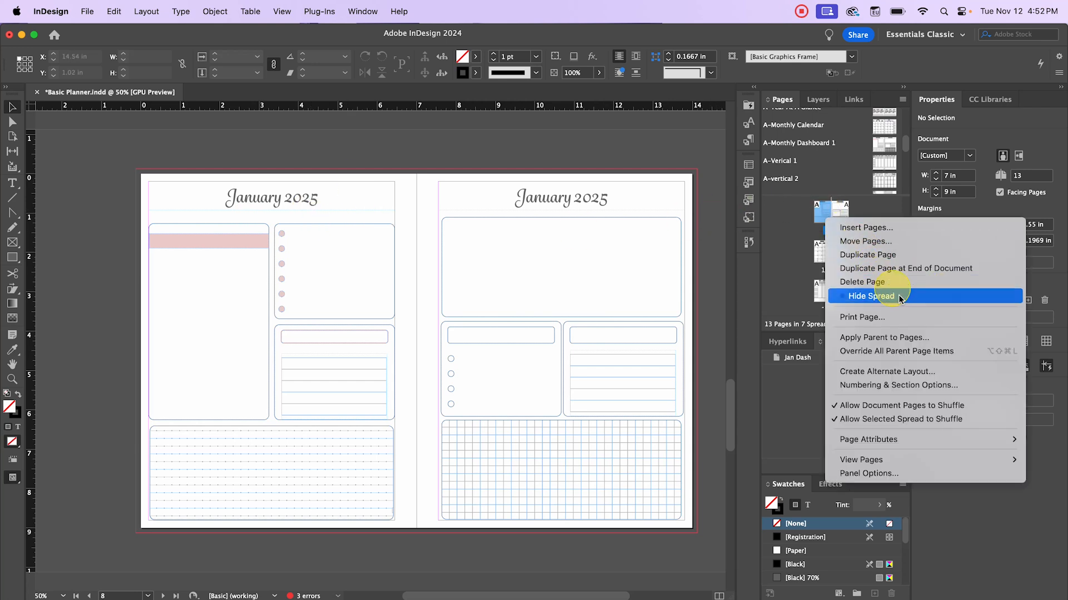
pyautogui.click(940, 337)
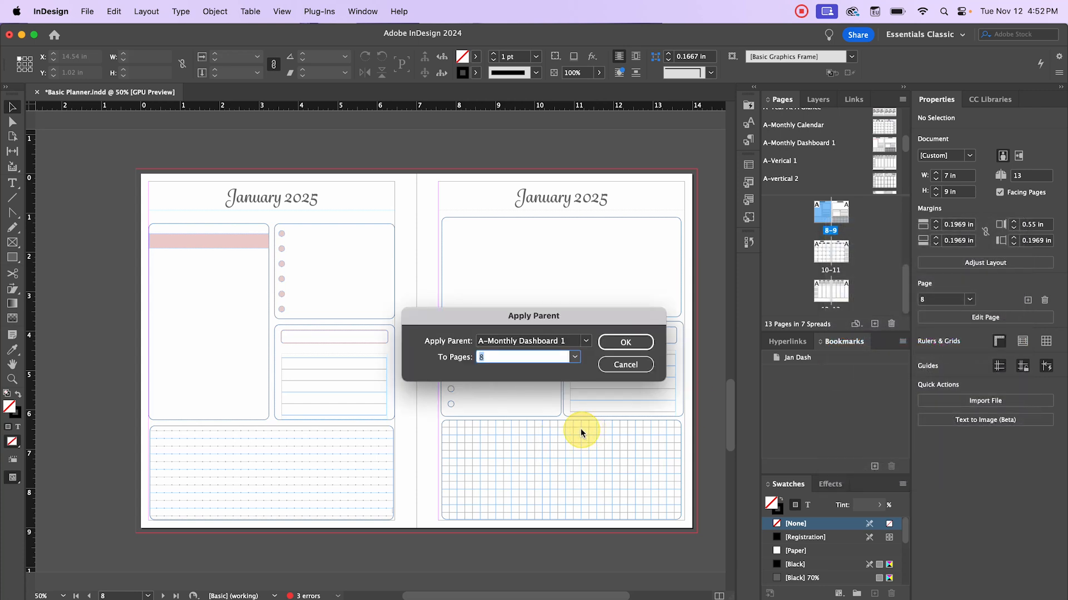
pyautogui.click(547, 343)
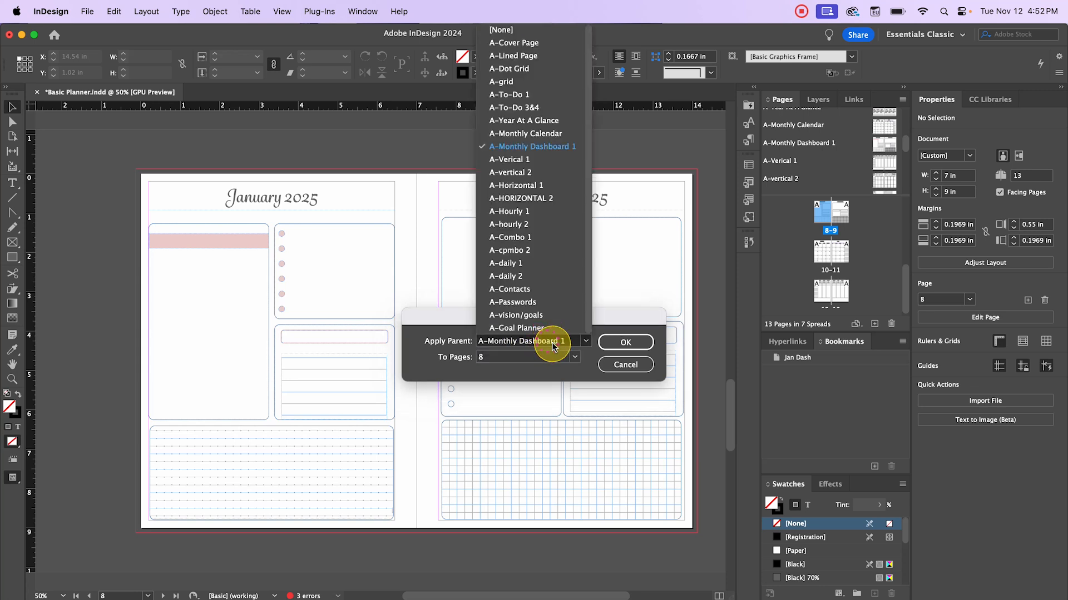
pyautogui.click(537, 56)
pyautogui.click(628, 341)
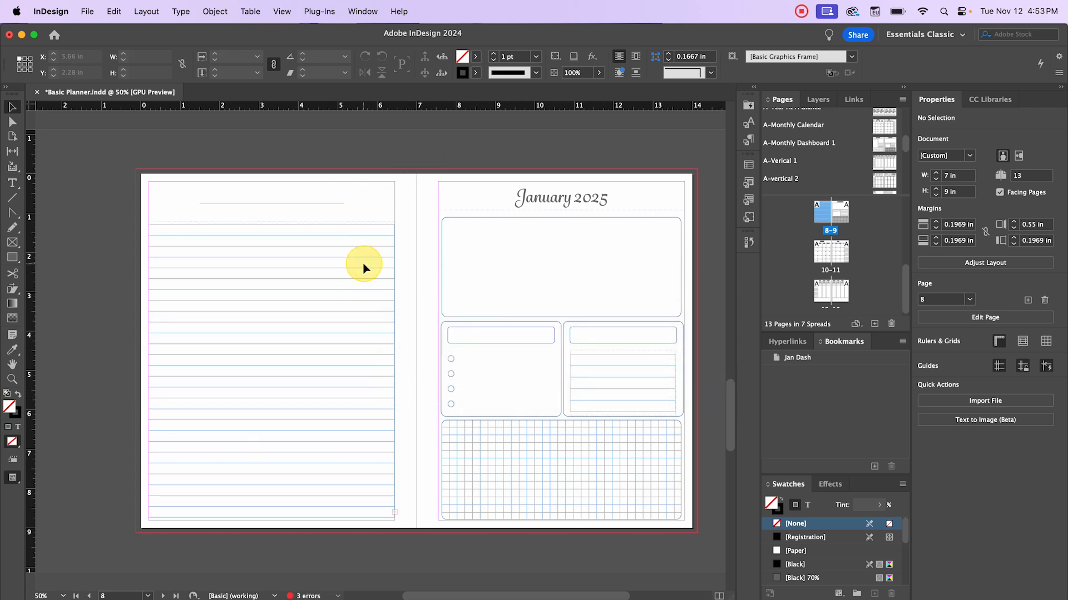
# - Select the pages 12–13 spread in the Pages panel
pyautogui.scroll(3, 813, 144)
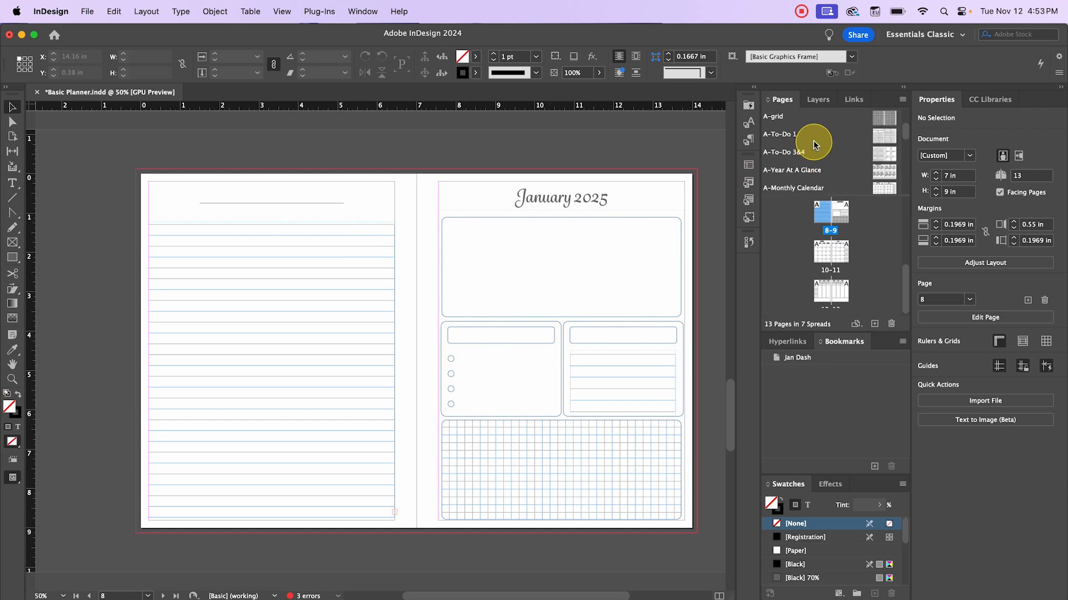
pyautogui.scroll(2, 812, 136)
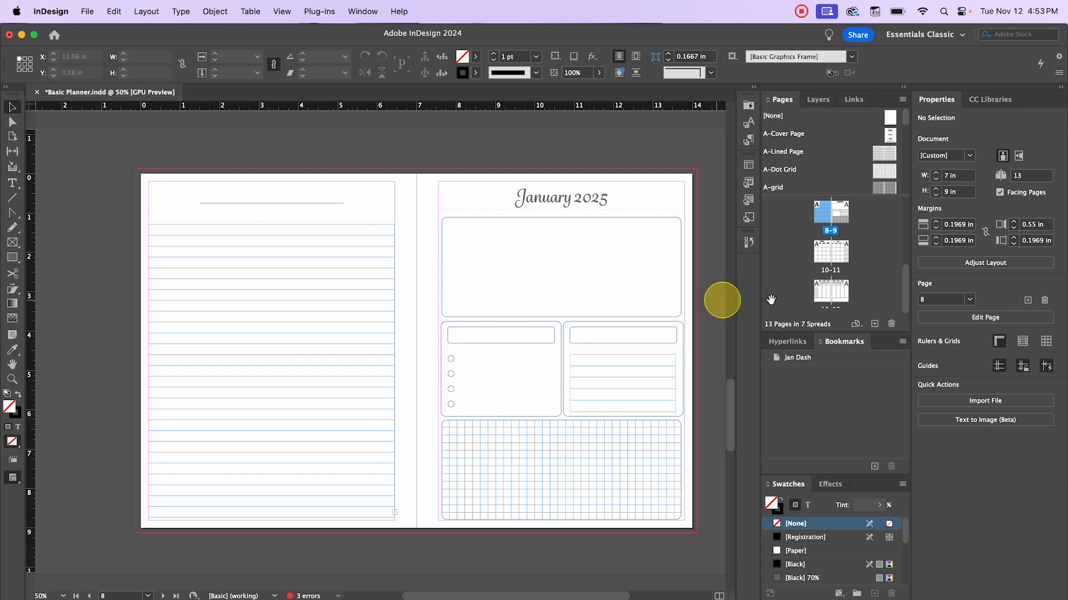
pyautogui.scroll(-1, 825, 258)
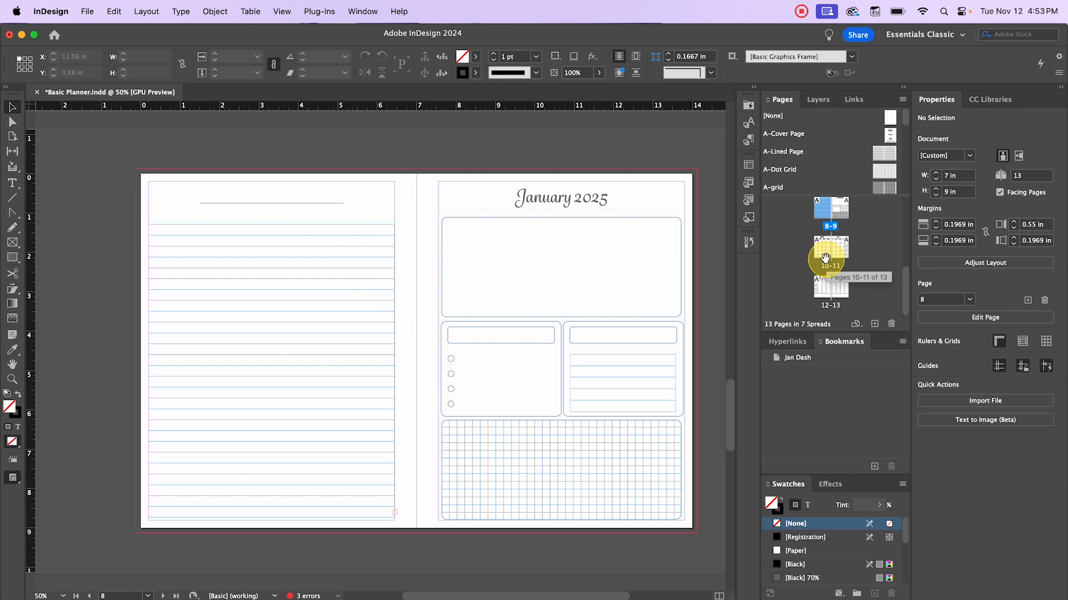
pyautogui.click(825, 288)
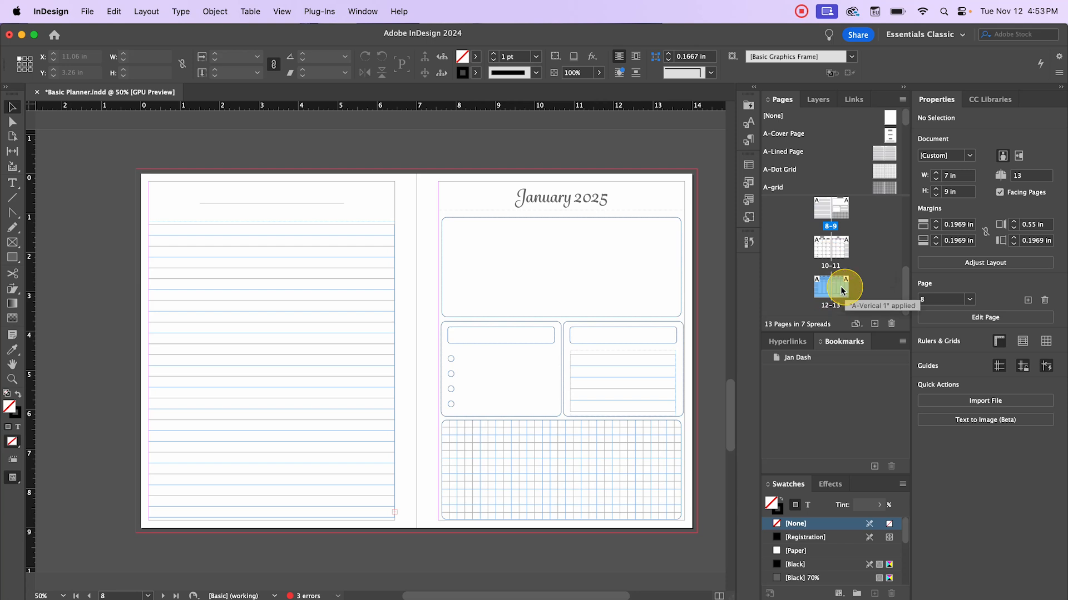
# - Apply the A-daily 1 parent to pages 12–13 and display that spread
pyautogui.rightClick(841, 288)
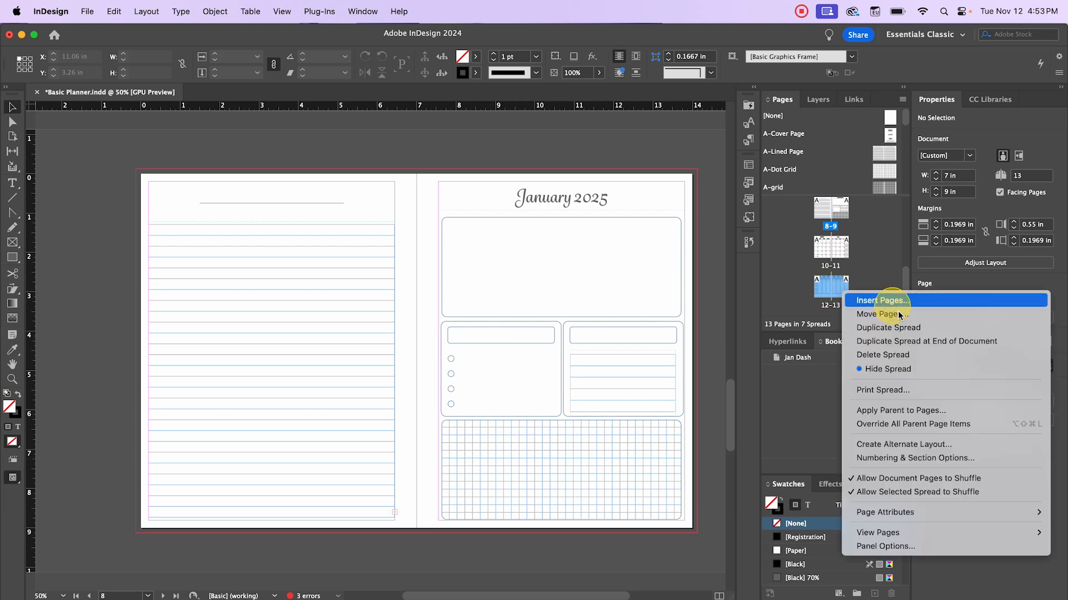
pyautogui.click(981, 416)
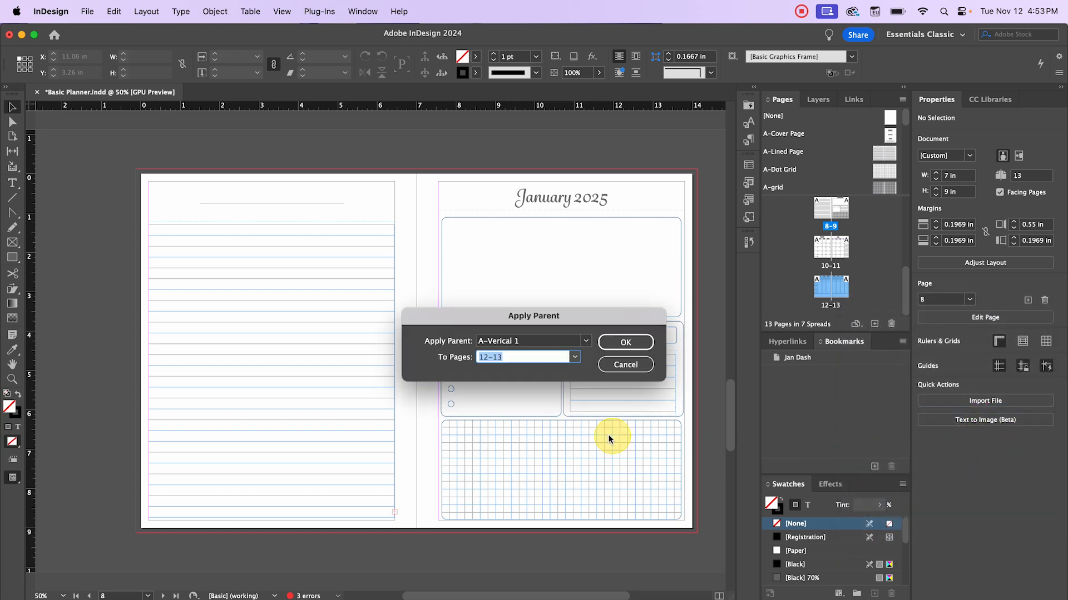
pyautogui.click(580, 341)
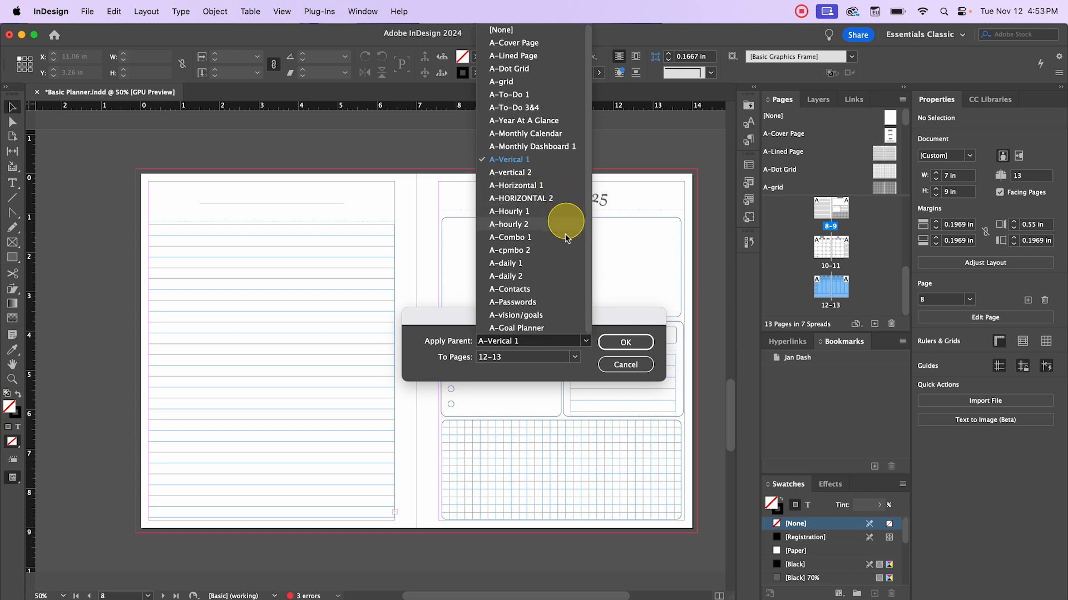
pyautogui.click(555, 276)
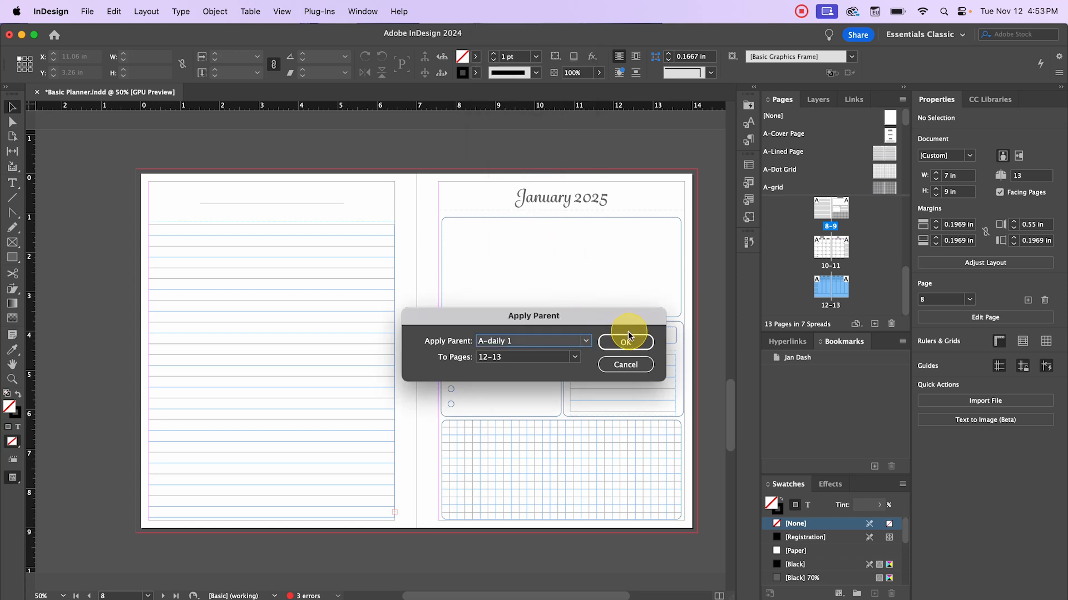
pyautogui.click(634, 341)
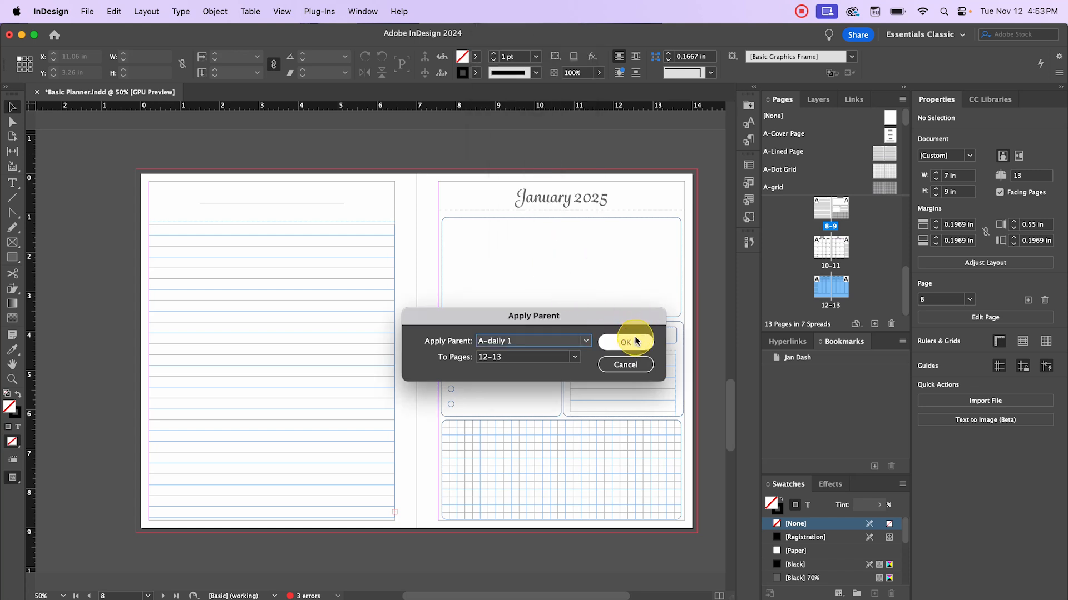
pyautogui.doubleClick(815, 283)
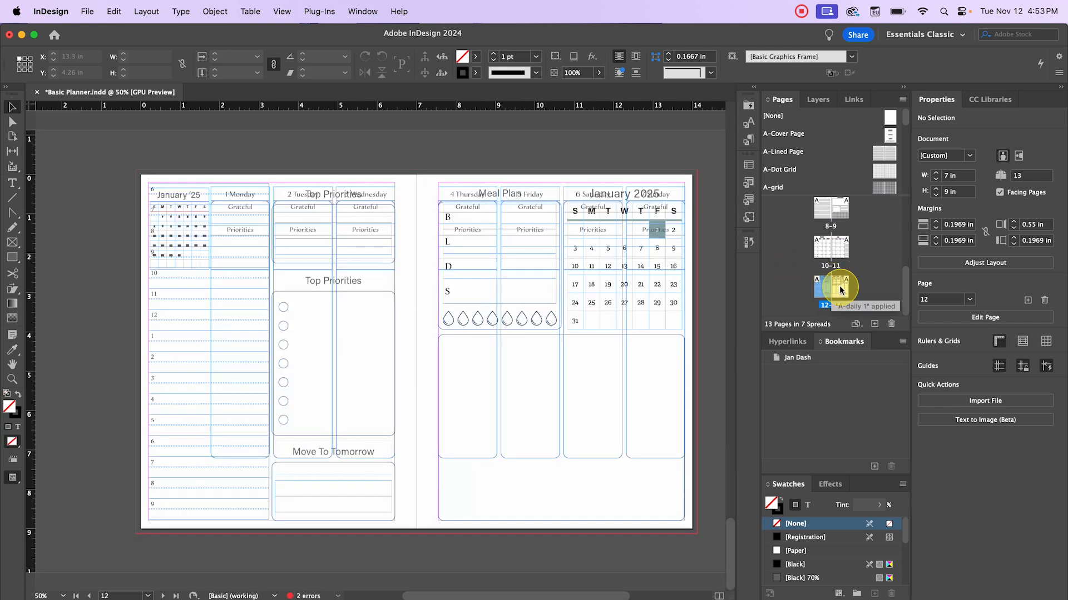
# - Move the Thursday column group, then delete all leftover overlapping items on spread 12–13
pyautogui.doubleClick(825, 286)
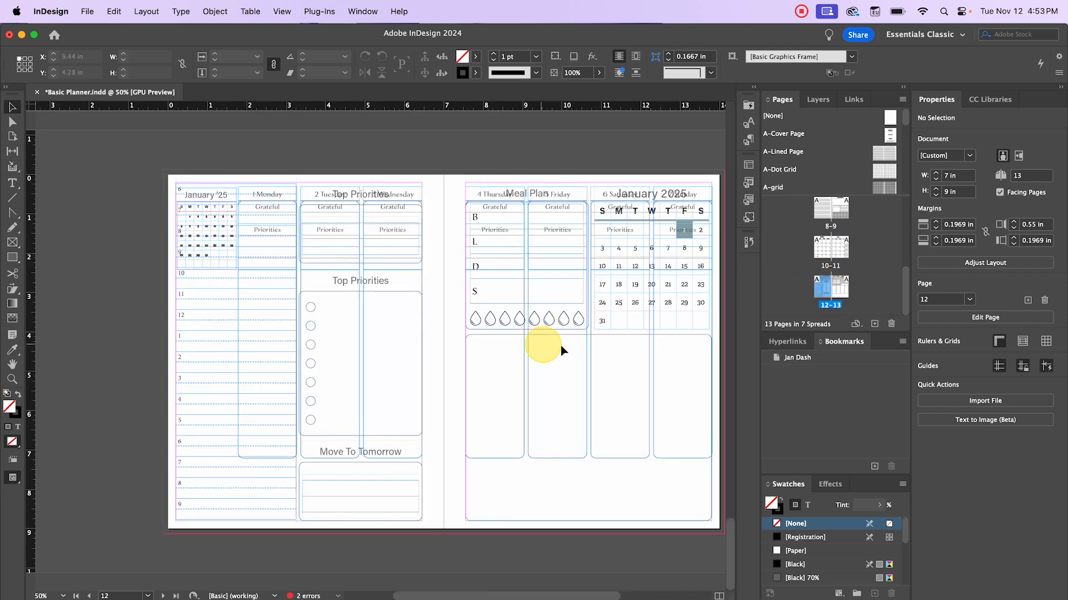
pyautogui.moveTo(578, 345); pyautogui.dragTo(629, 326)
pyautogui.moveTo(525, 178); pyautogui.dragTo(461, 190)
pyautogui.hscroll(3, 306, 146)
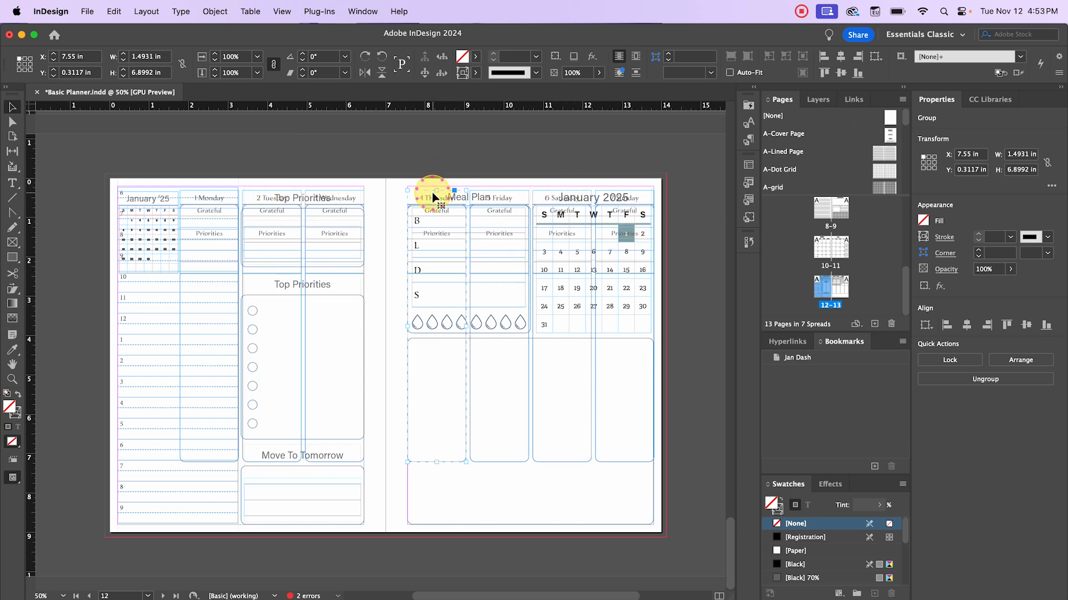
pyautogui.moveTo(479, 197); pyautogui.dragTo(636, 233)
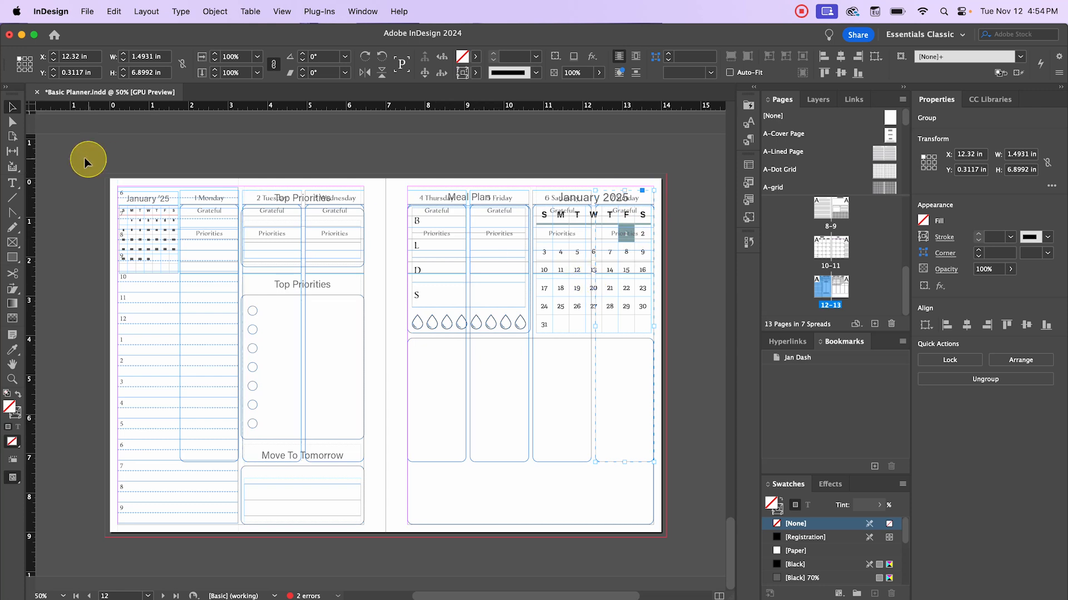
pyautogui.moveTo(79, 155); pyautogui.dragTo(671, 528)
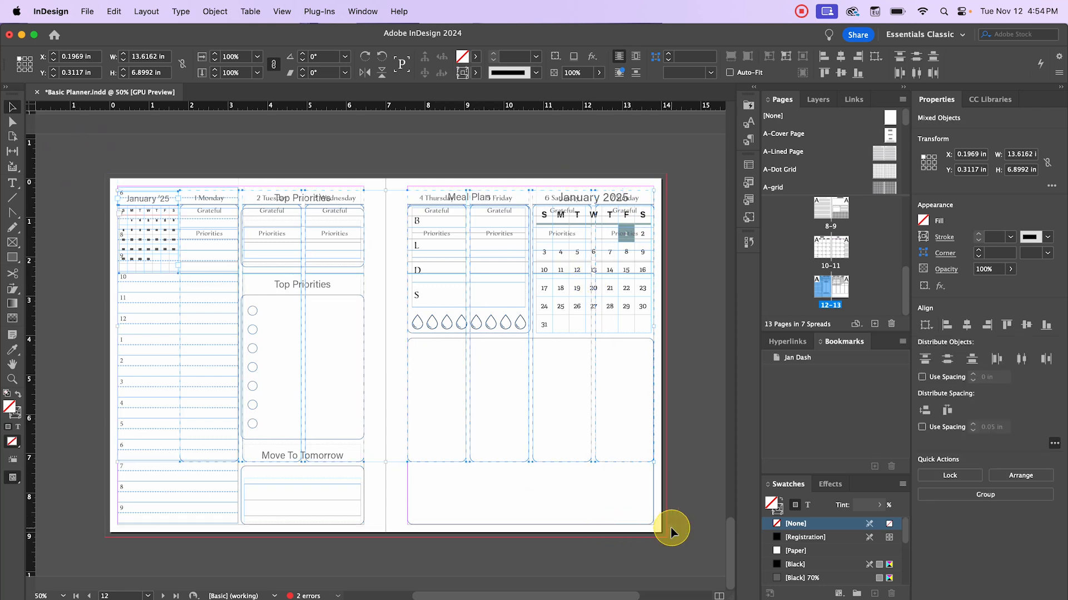
pyautogui.press('Delete')
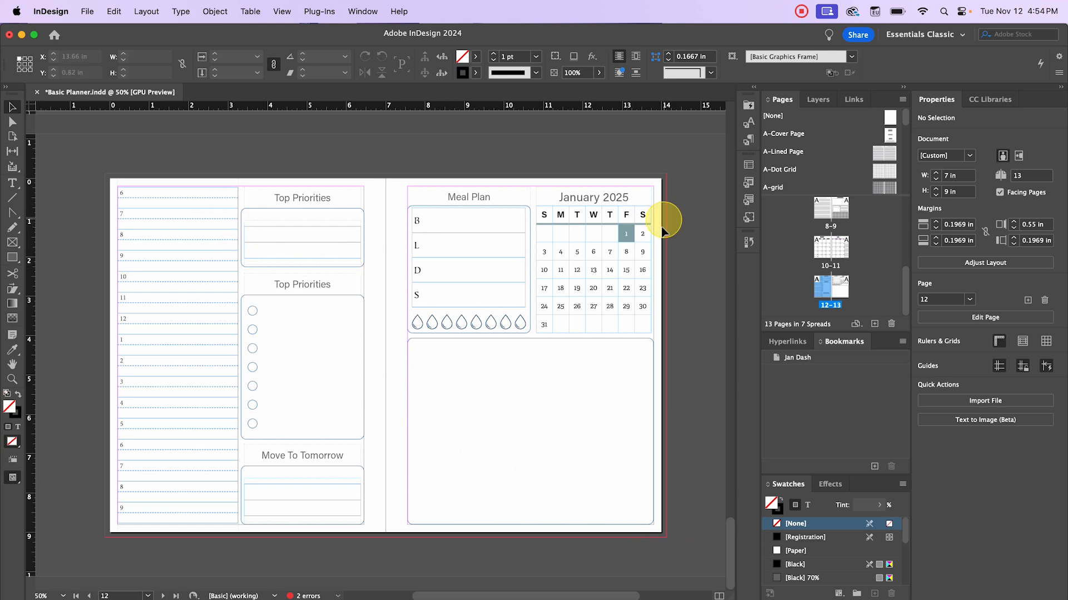
pyautogui.doubleClick(843, 282)
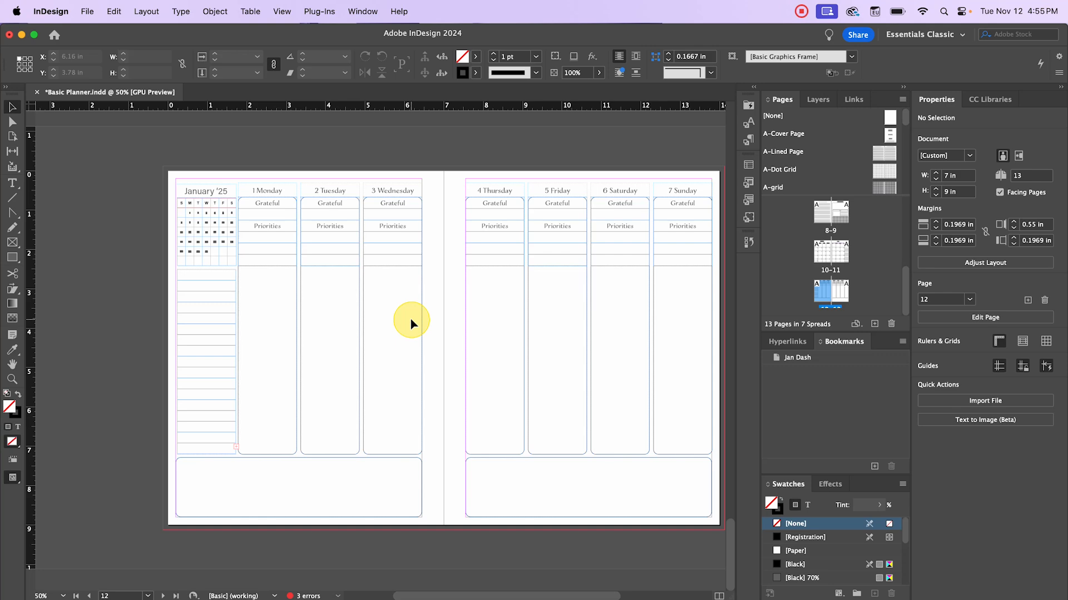
# - Insert eight A-Verical 1 pages after page 13, giving 21 pages in 11 spreads
pyautogui.scroll(10, 371, 321)
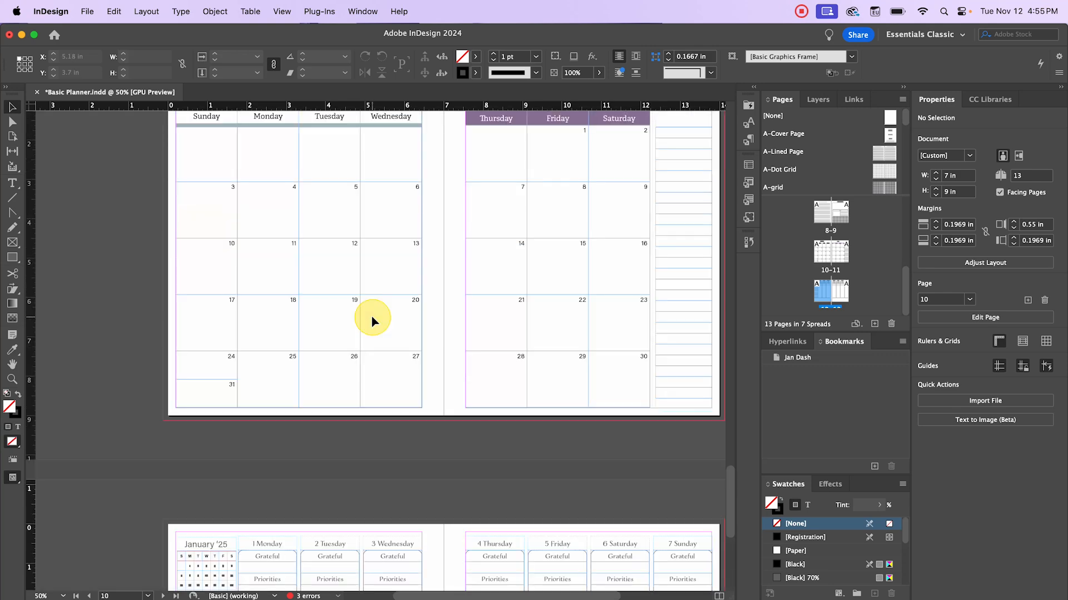
pyautogui.scroll(-8, 371, 321)
pyautogui.scroll(-3, 371, 315)
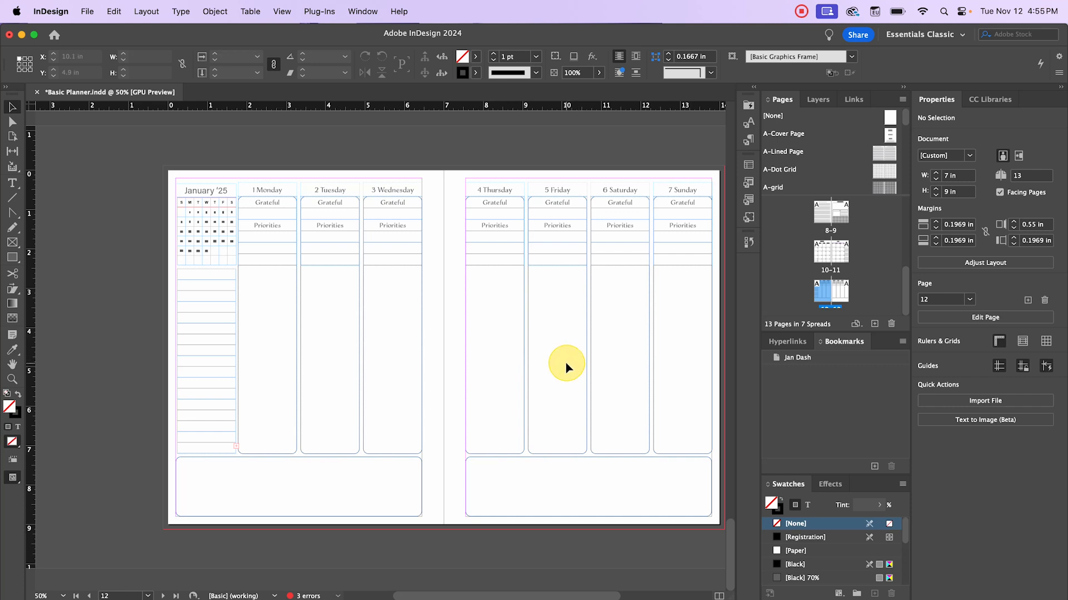
pyautogui.moveTo(566, 362); pyautogui.dragTo(472, 331)
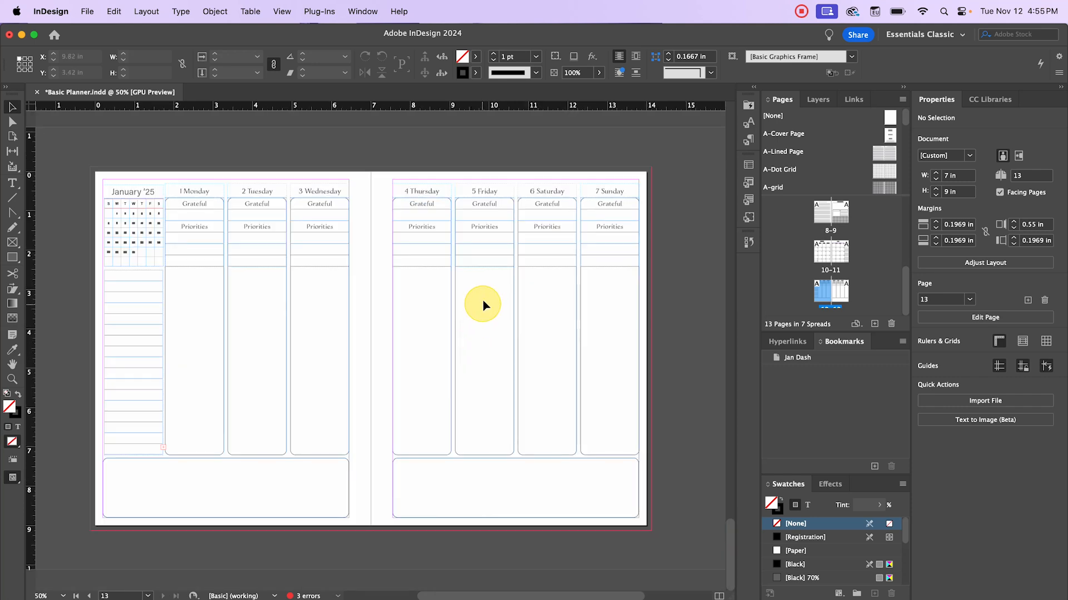
pyautogui.rightClick(840, 291)
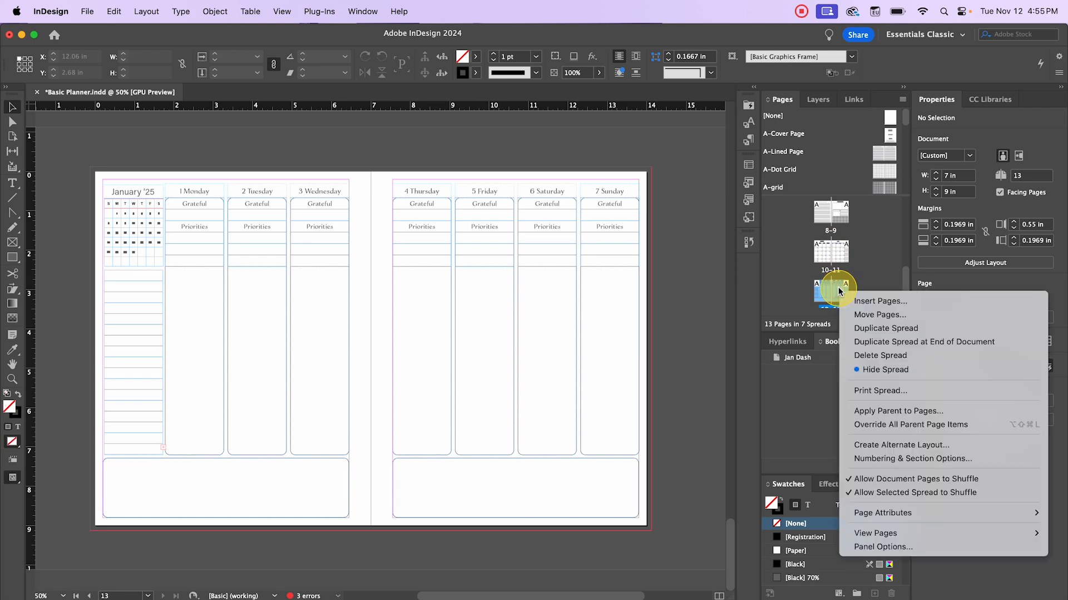
pyautogui.click(879, 299)
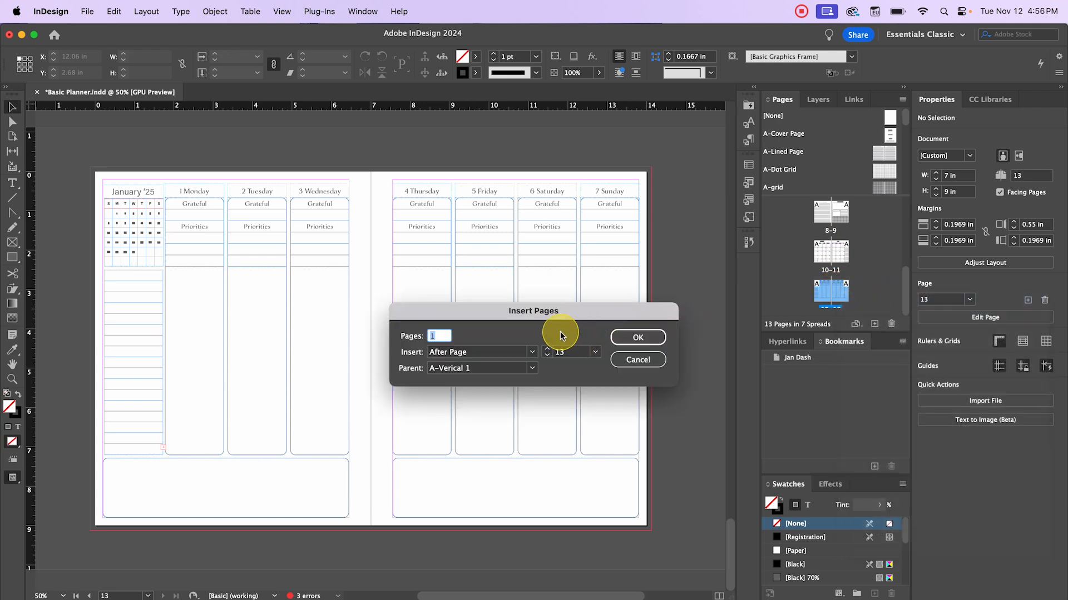
pyautogui.write('2')
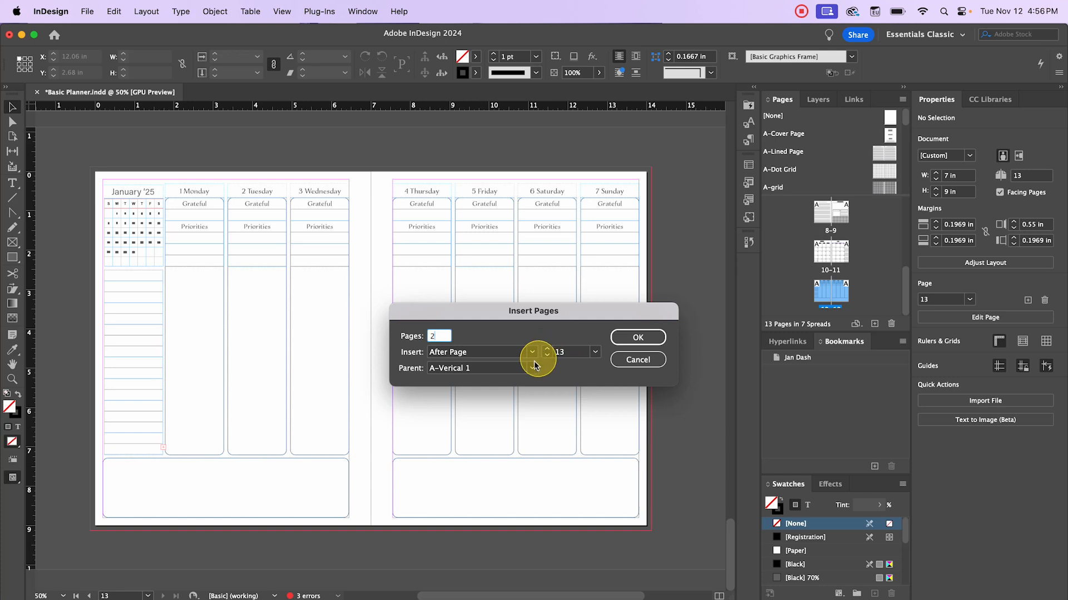
pyautogui.click(431, 337)
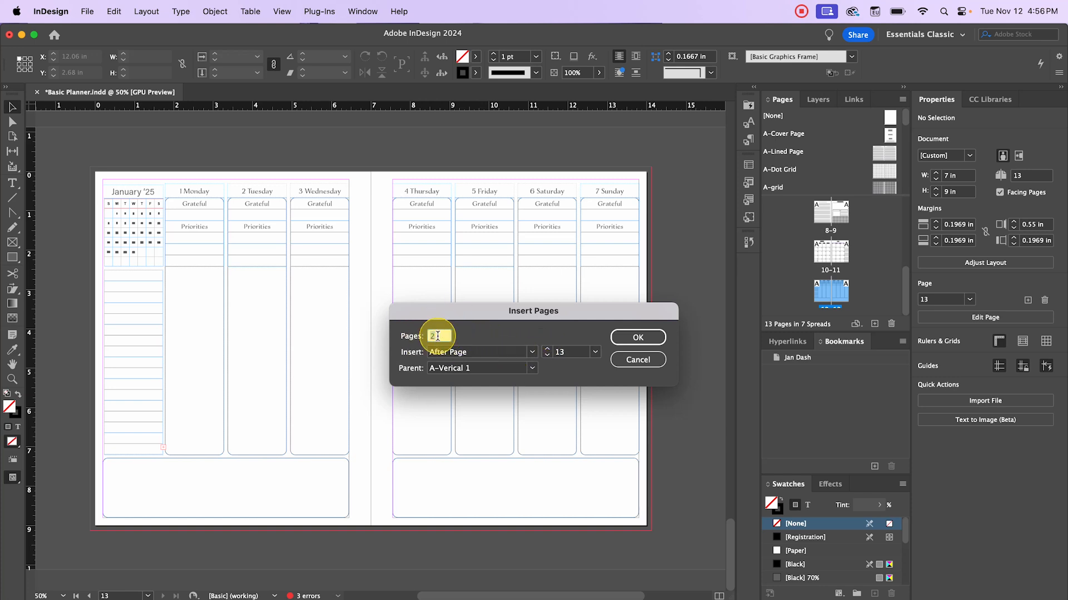
pyautogui.click(624, 337)
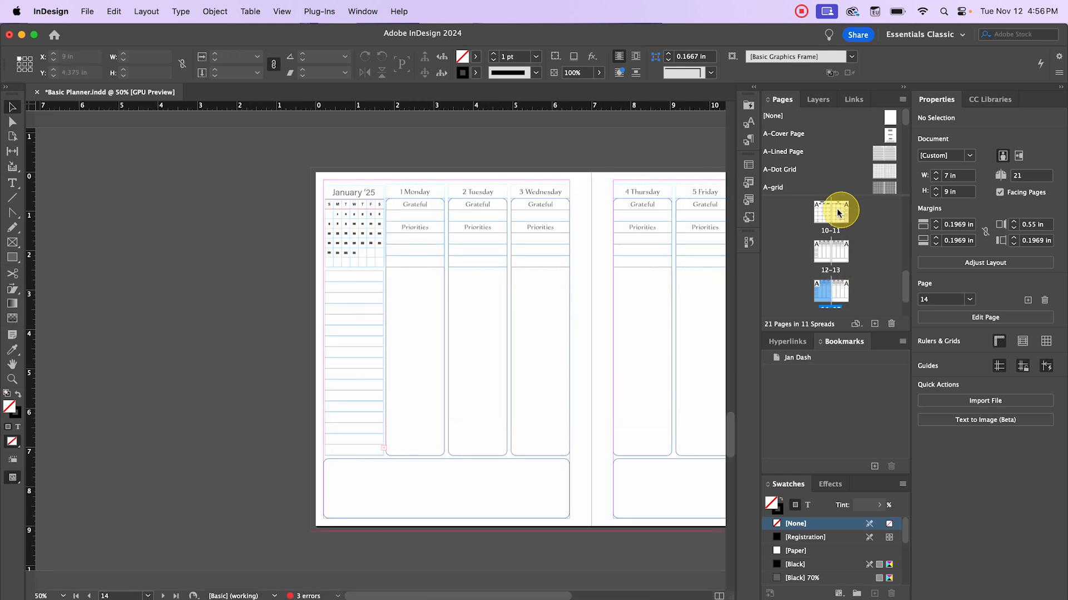
# - Change the January '25 mini-calendar heading on spread 12–13 to February '25
pyautogui.scroll(-2, 833, 243)
pyautogui.doubleClick(831, 261)
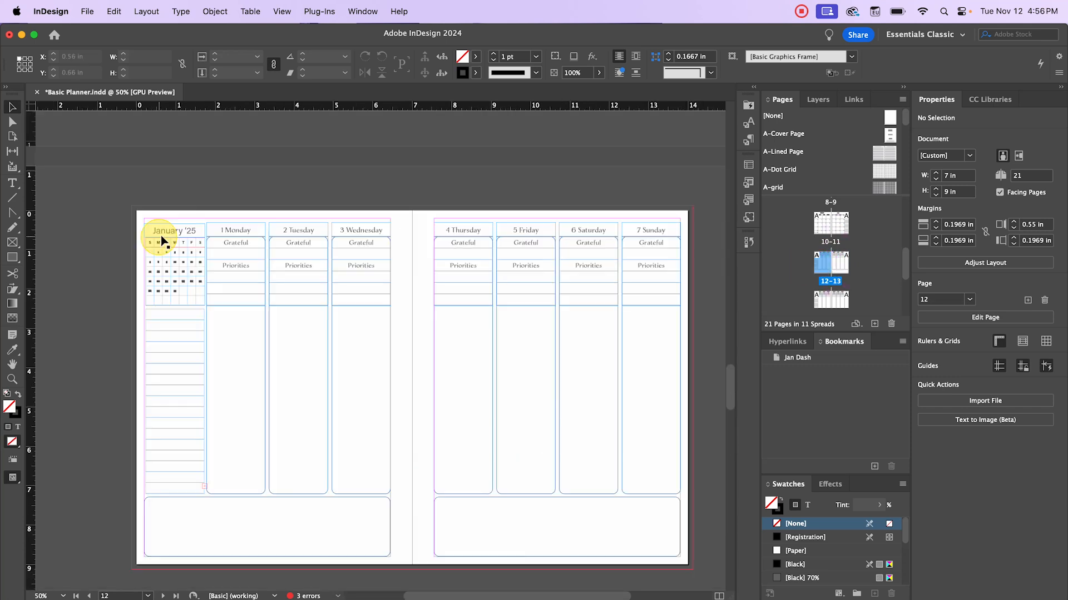
pyautogui.doubleClick(185, 233)
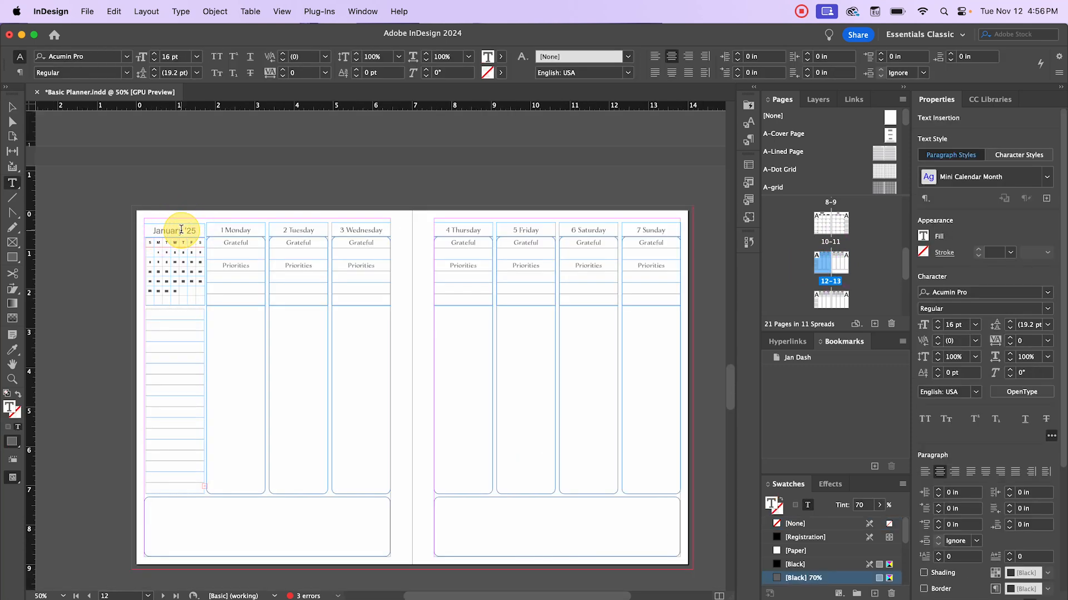
pyautogui.moveTo(183, 231); pyautogui.dragTo(143, 231)
pyautogui.write('Febr')
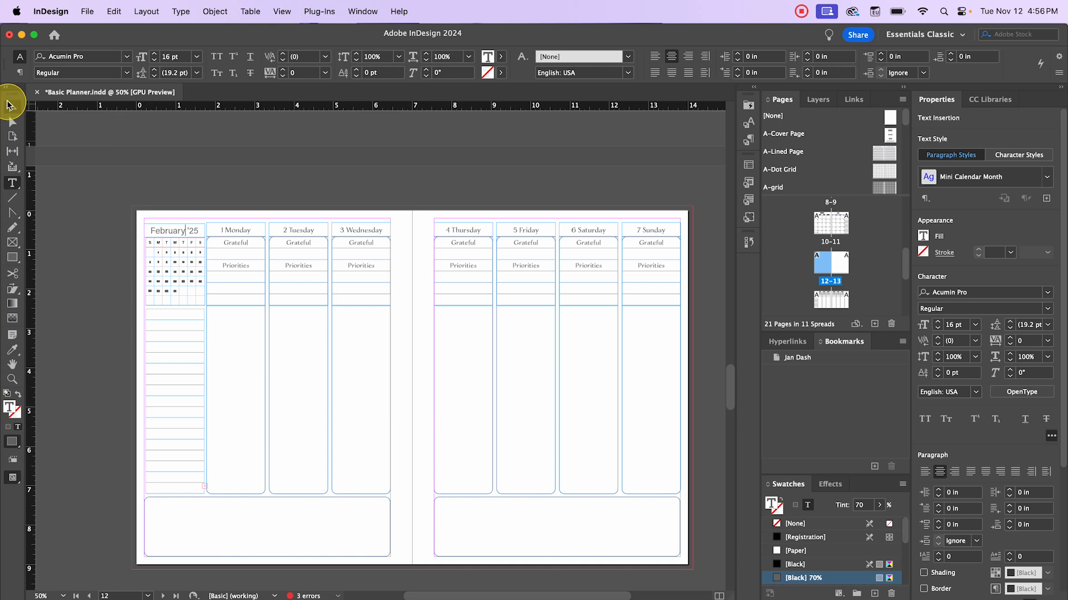
pyautogui.click(12, 106)
pyautogui.click(230, 190)
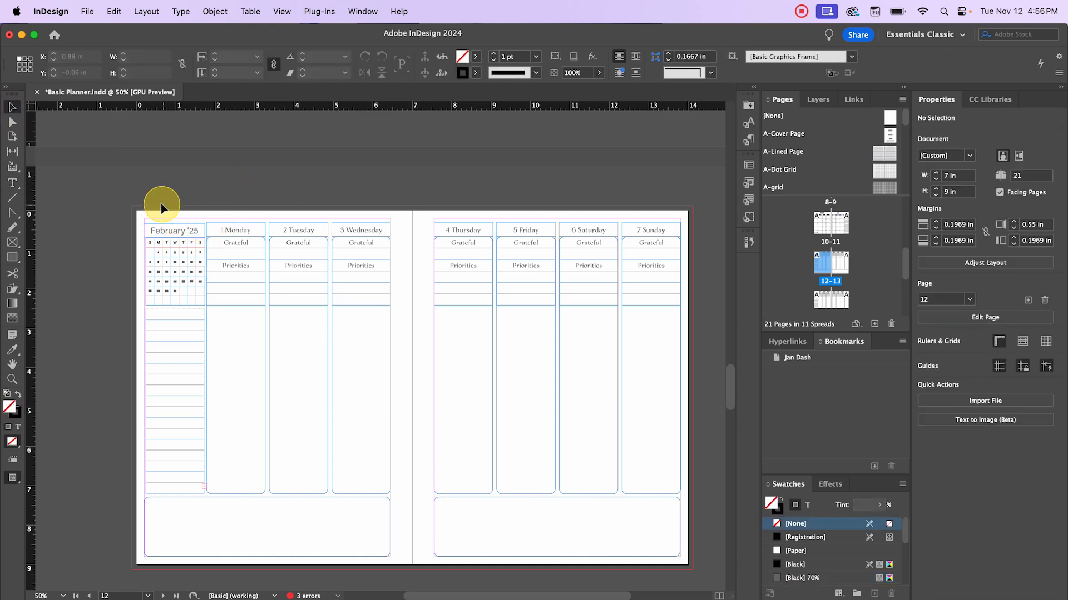
pyautogui.moveTo(161, 208); pyautogui.dragTo(196, 285)
pyautogui.click(155, 183)
# - On the first later spread, swap the January '25 mini-calendar for the February '25 copy pasted in place
pyautogui.scroll(3, 249, 324)
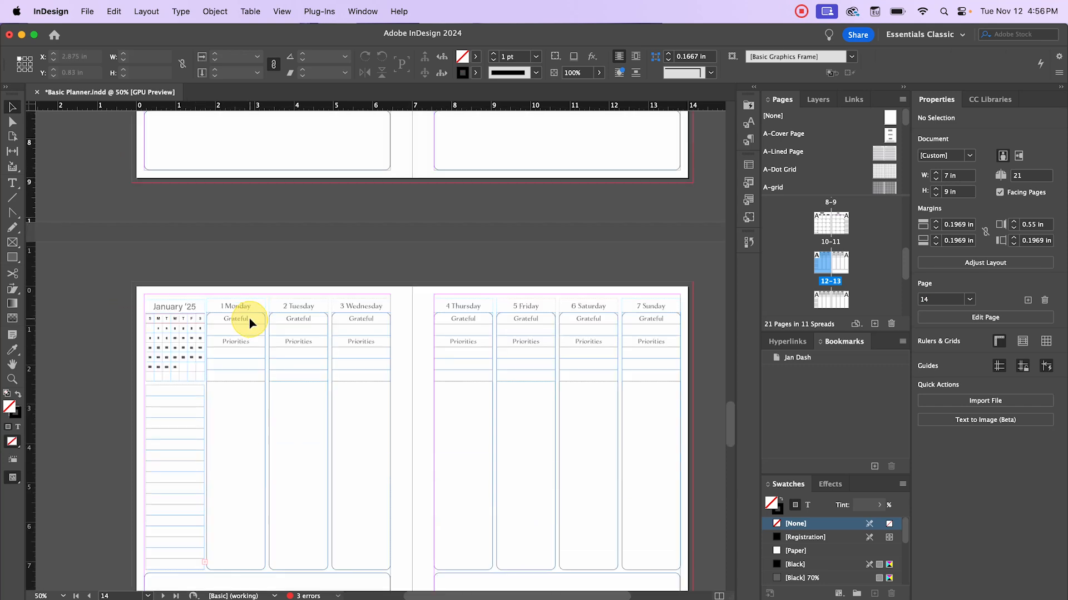
pyautogui.scroll(-2, 194, 331)
pyautogui.scroll(4, 192, 327)
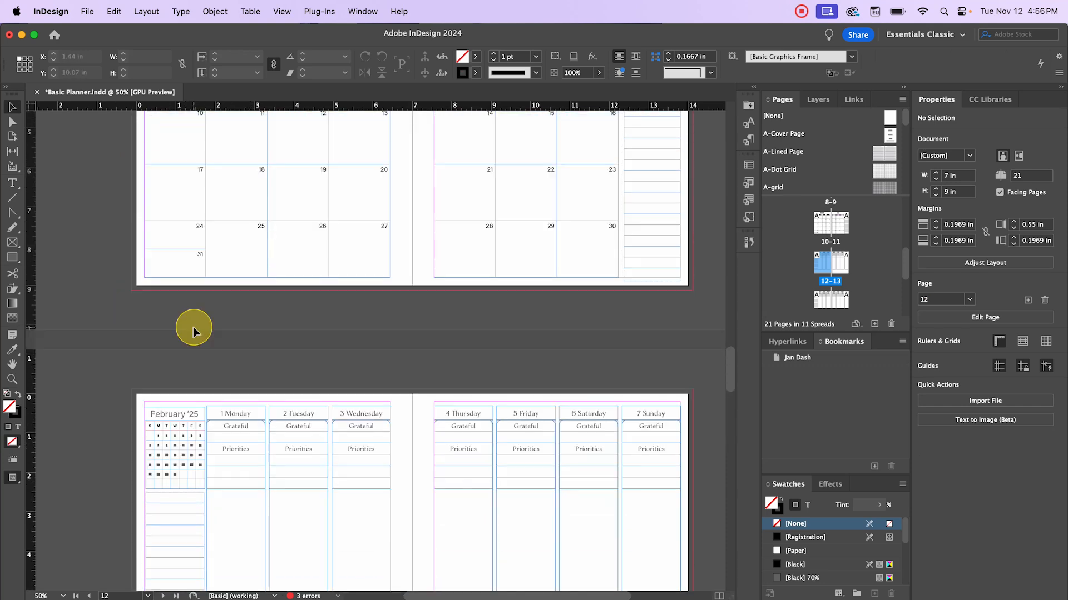
pyautogui.scroll(-6, 192, 323)
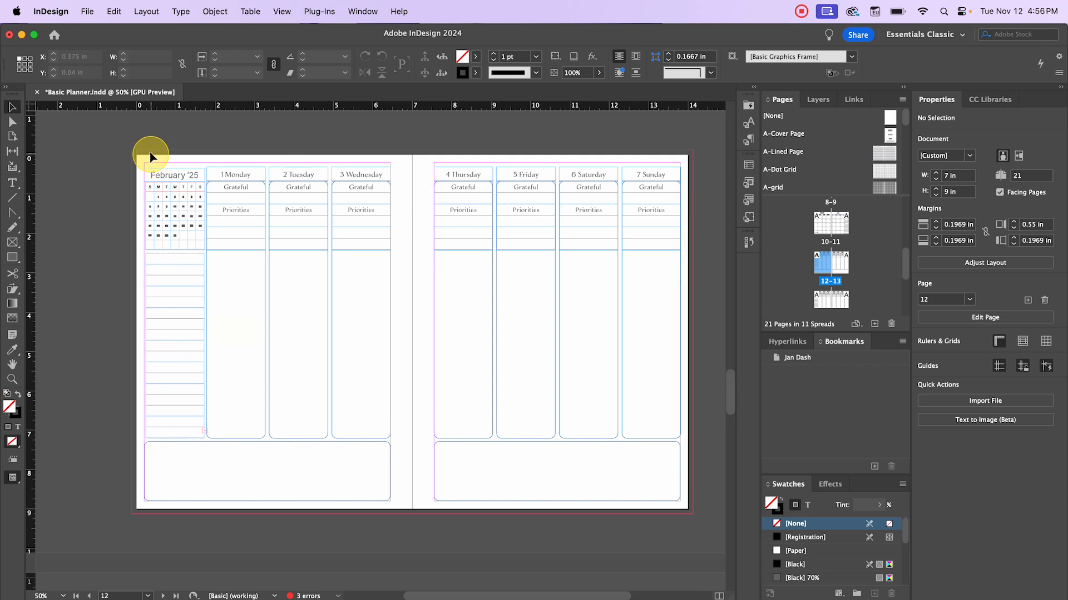
pyautogui.moveTo(149, 152); pyautogui.dragTo(190, 228)
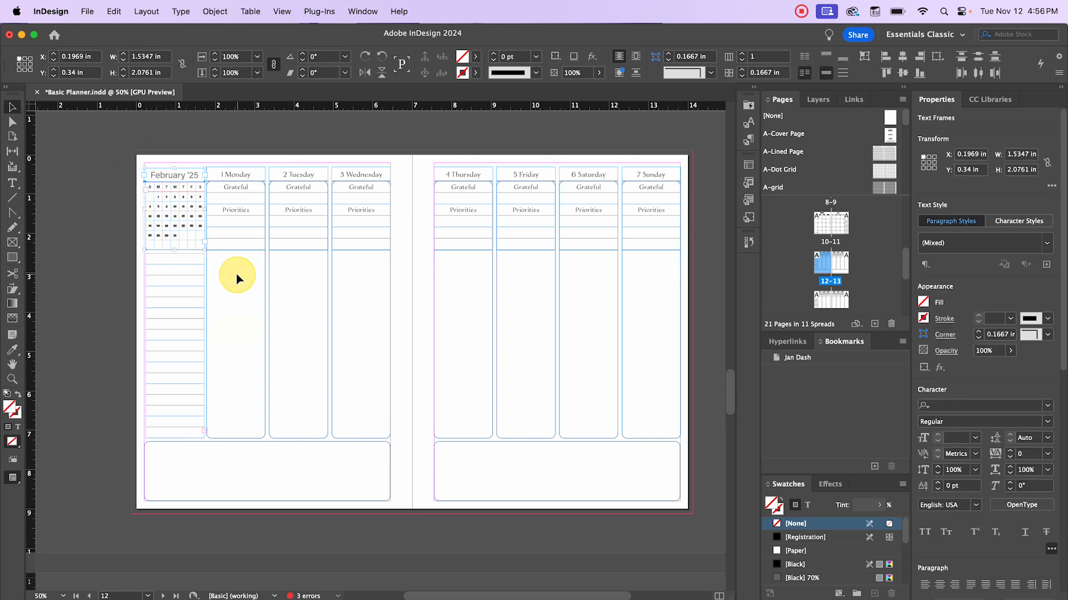
pyautogui.click(288, 276)
pyautogui.scroll(-15, 288, 277)
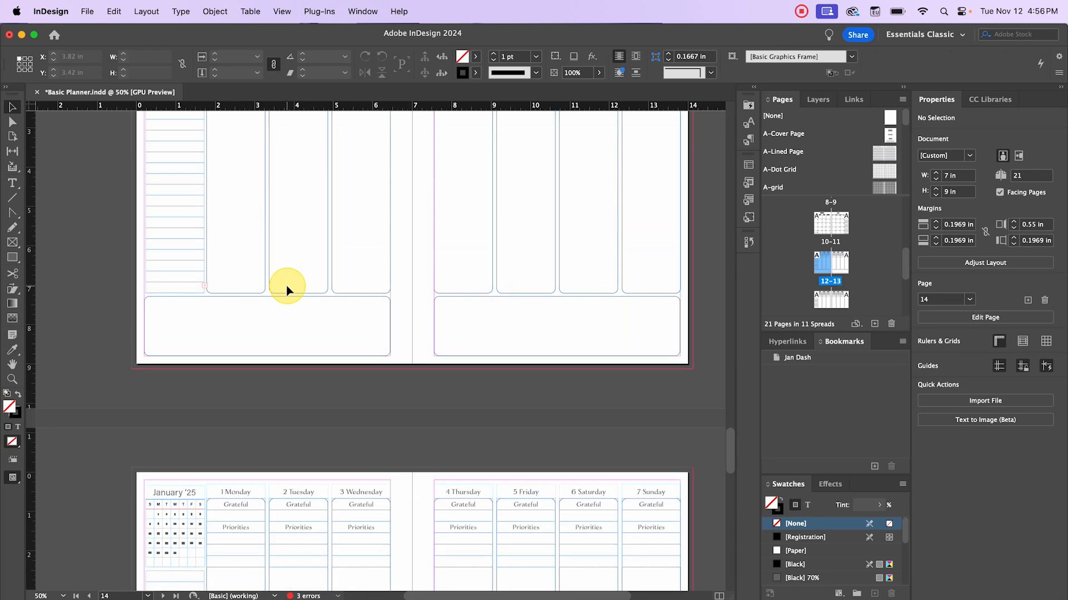
pyautogui.scroll(2, 284, 289)
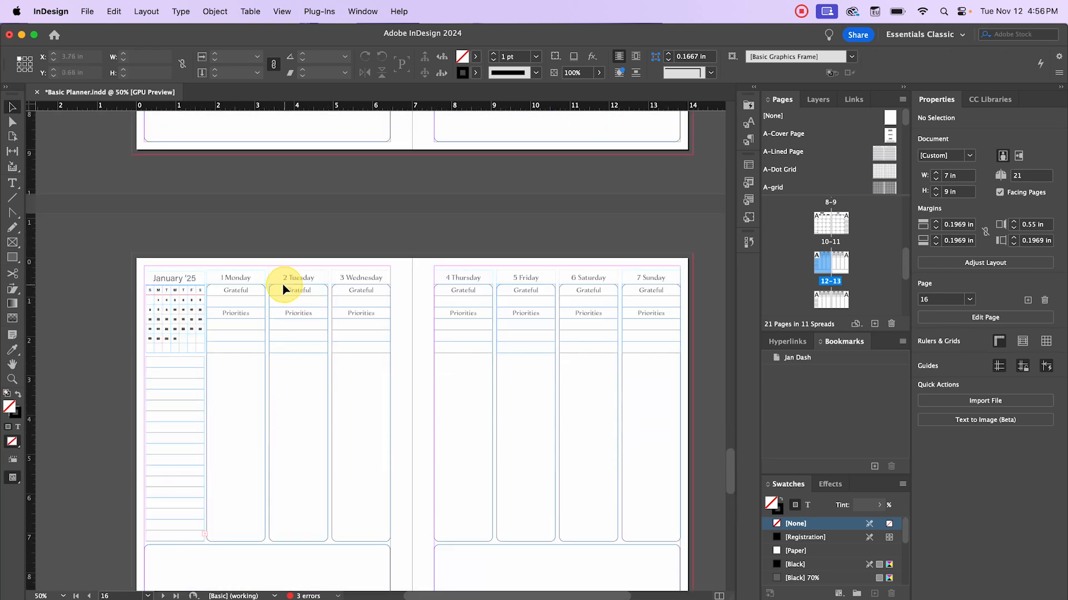
pyautogui.click(172, 275)
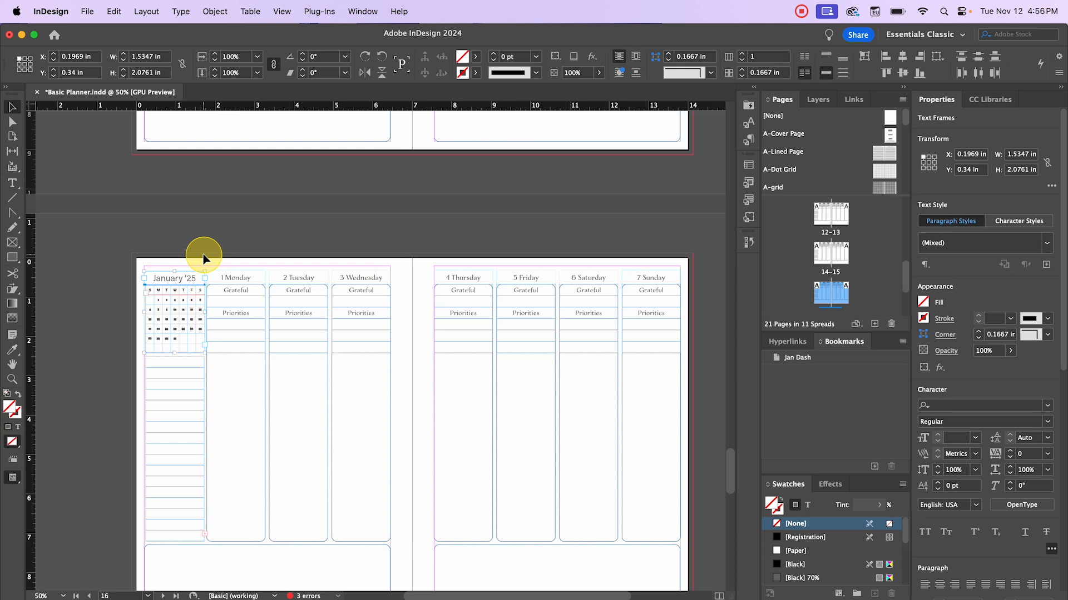
pyautogui.press('Delete')
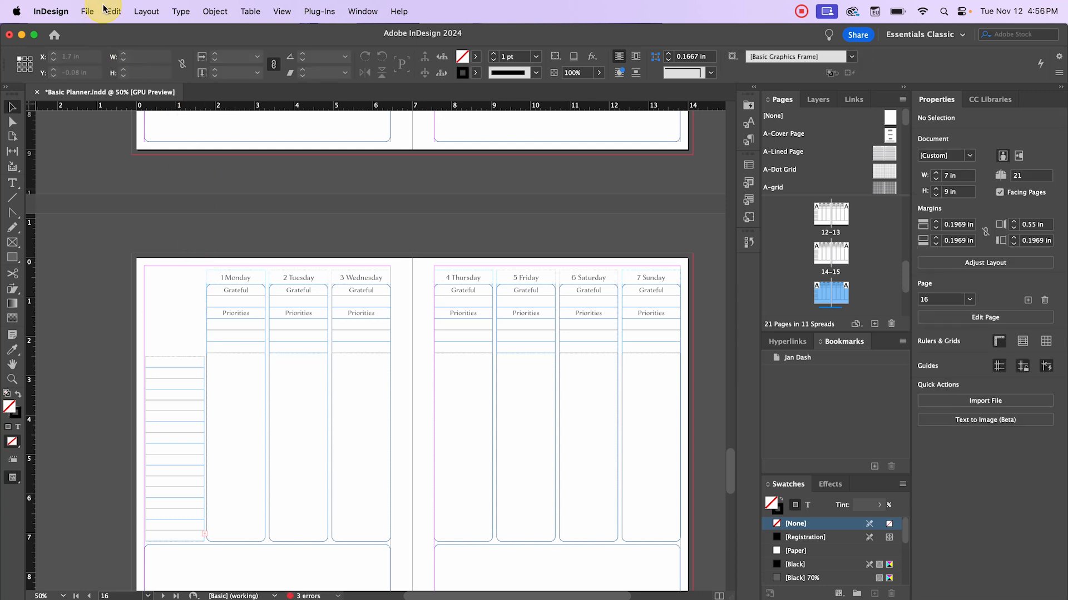
pyautogui.click(113, 11)
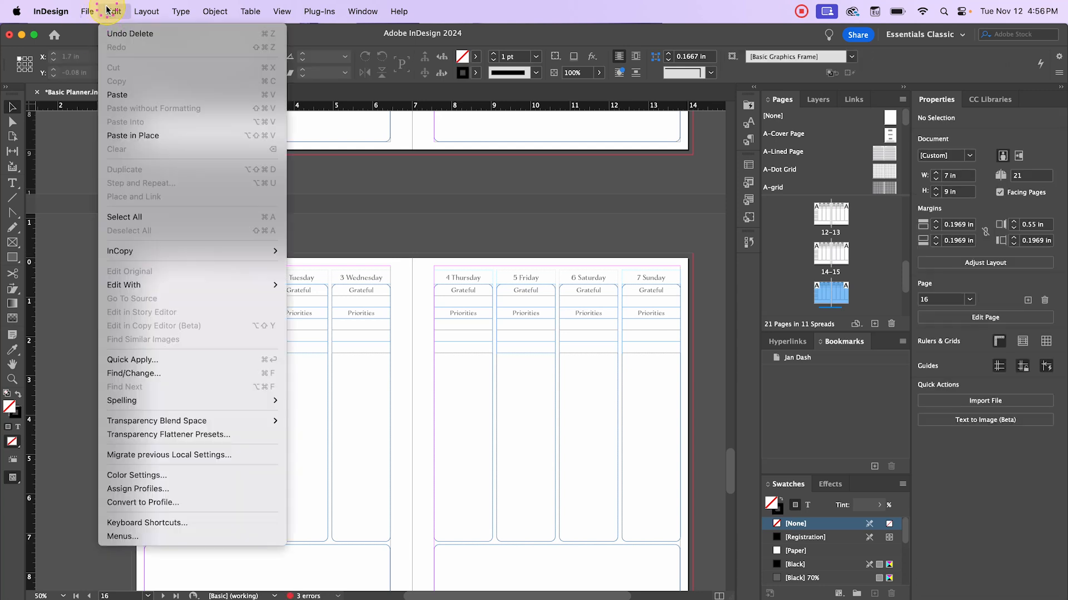
pyautogui.click(150, 135)
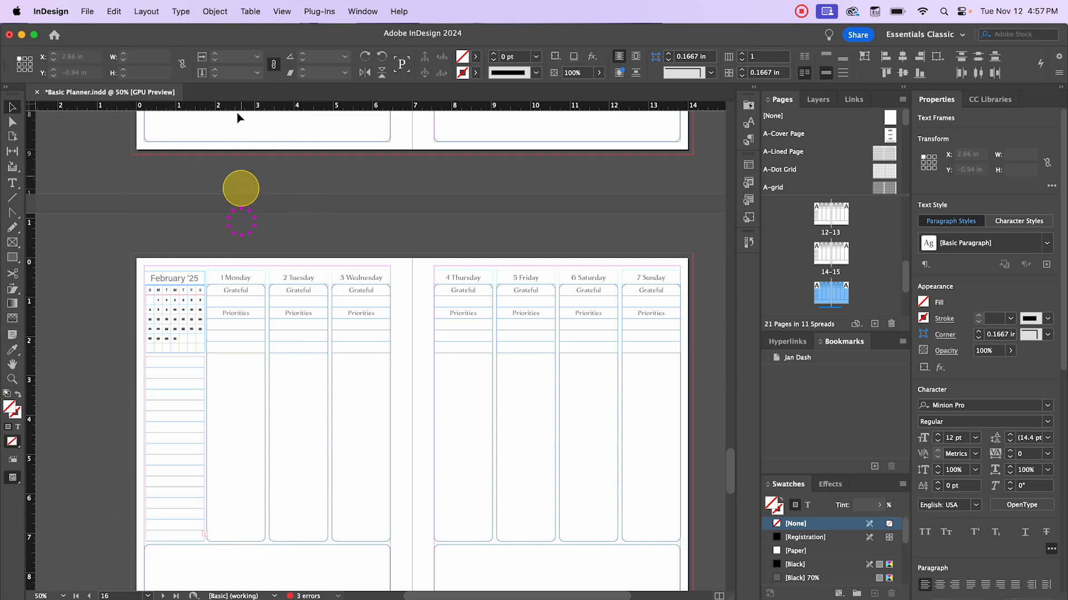
pyautogui.click(242, 186)
# - On the next spread, replace the January '25 mini-calendar with the February '25 calendar pasted in place
pyautogui.scroll(-3, 248, 288)
pyautogui.scroll(-4, 248, 288)
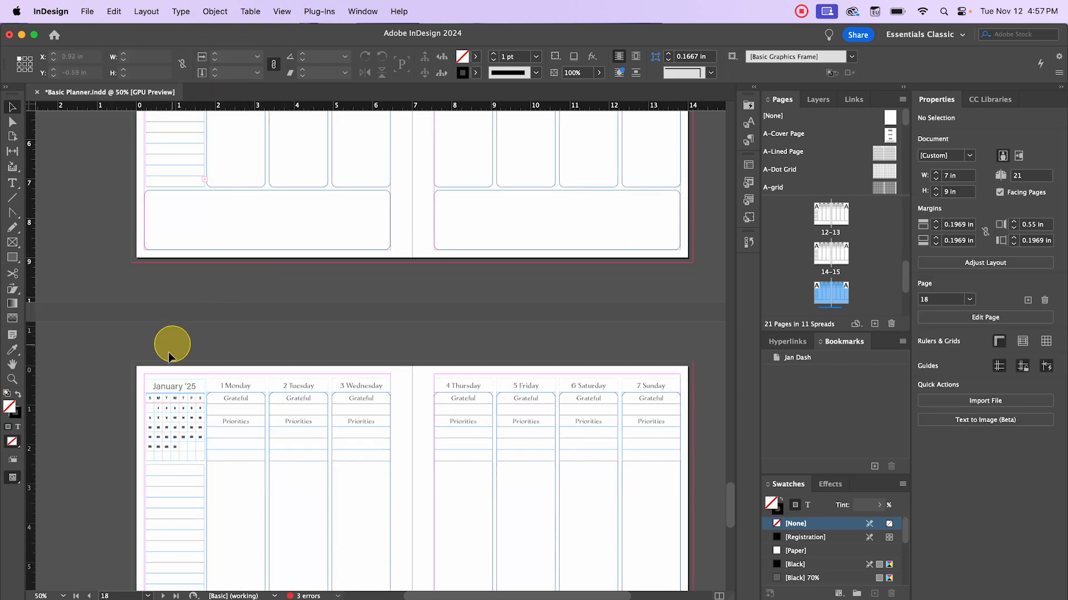
pyautogui.click(183, 384)
pyautogui.press('Delete')
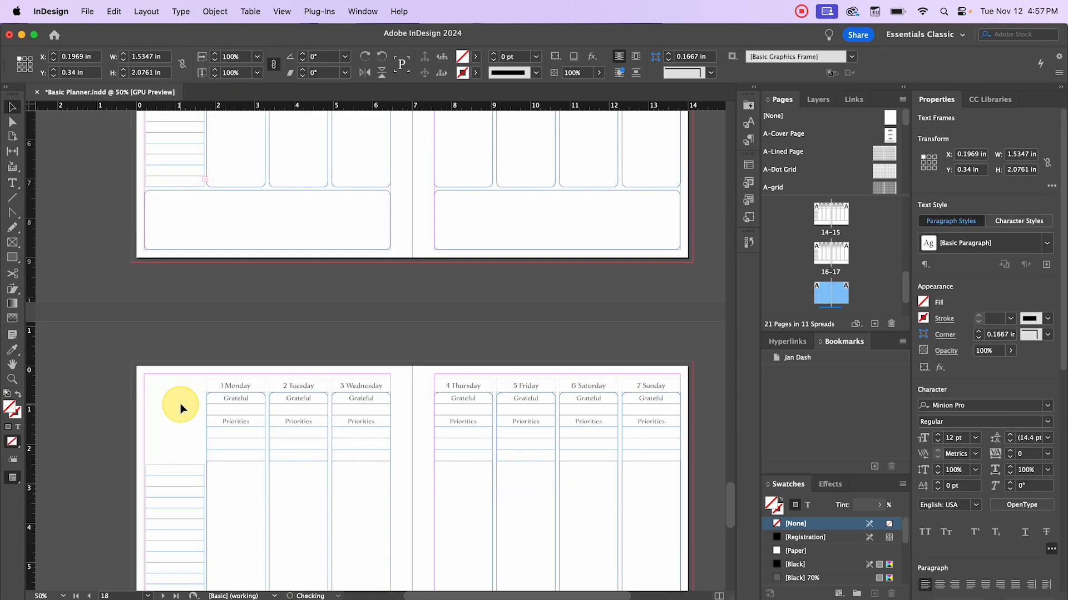
pyautogui.click(110, 12)
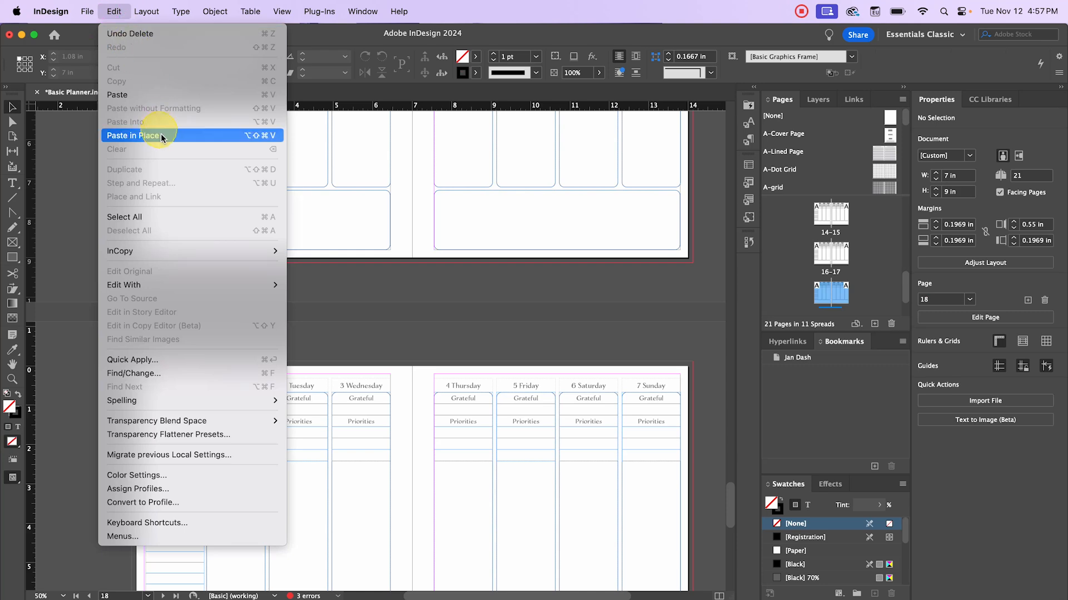
pyautogui.click(144, 133)
pyautogui.click(242, 321)
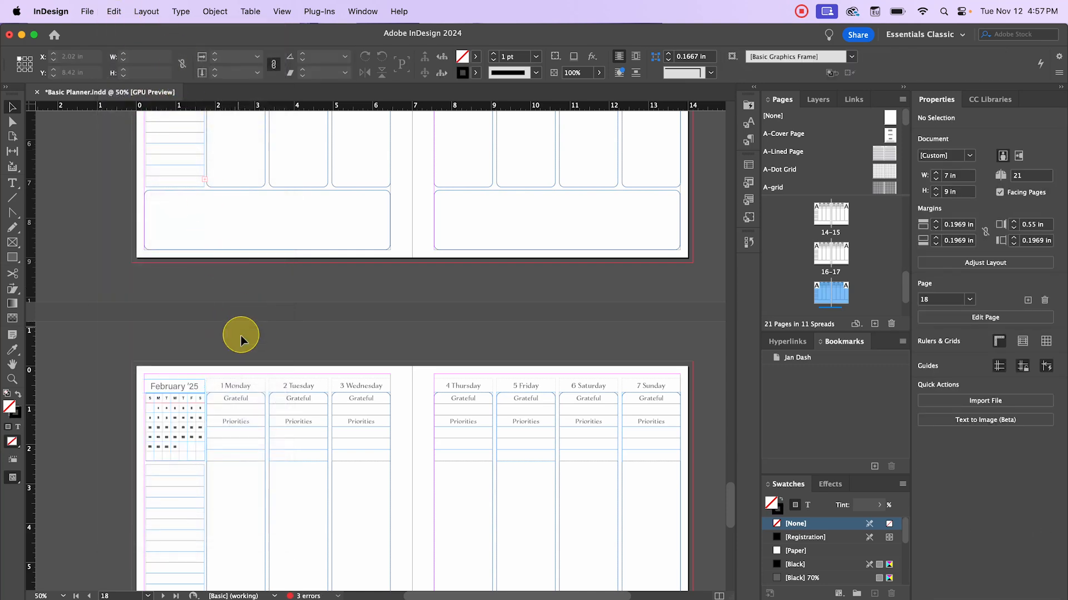
# - On pages 20–21, replace the January '25 title and mini-calendar with the February '25 block
pyautogui.scroll(-8, 241, 340)
pyautogui.scroll(-4, 232, 337)
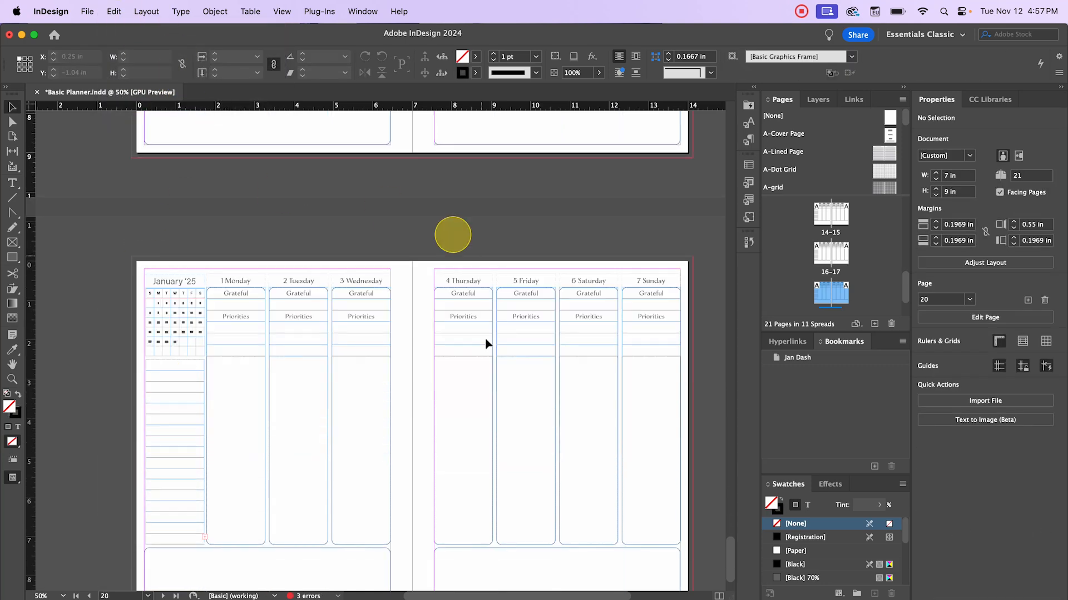
pyautogui.click(175, 284)
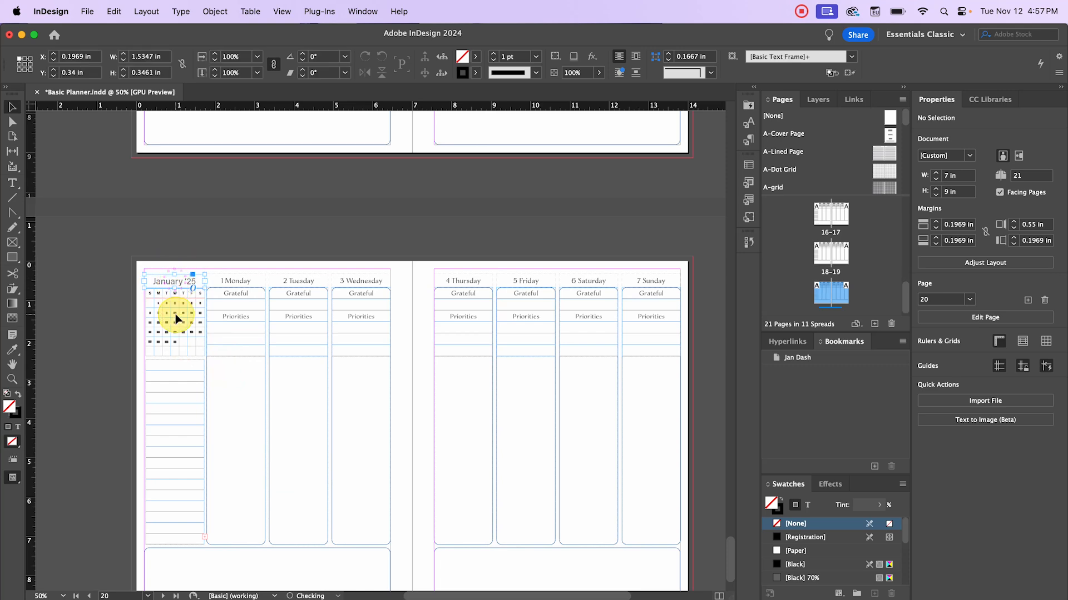
pyautogui.moveTo(162, 255); pyautogui.dragTo(184, 336)
pyautogui.press('BackSpace')
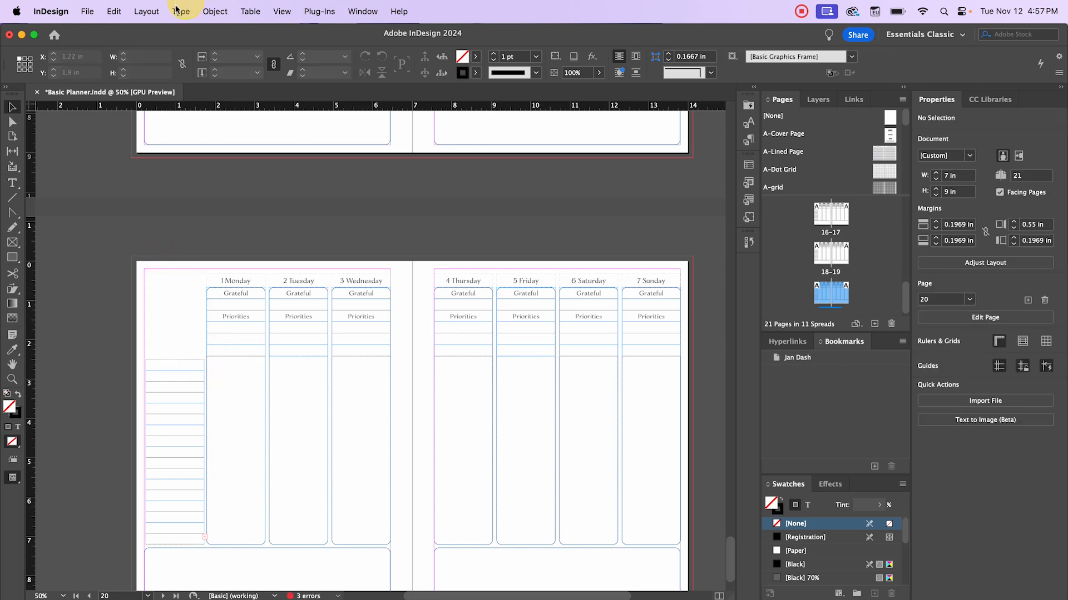
pyautogui.click(114, 11)
pyautogui.click(167, 135)
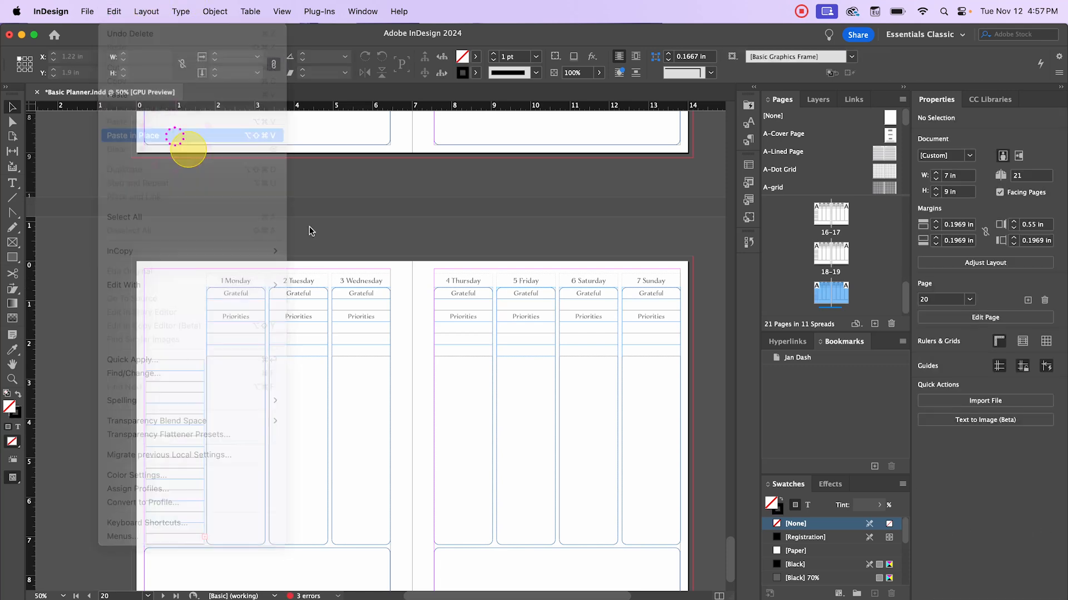
pyautogui.click(297, 245)
pyautogui.scroll(-2, 297, 239)
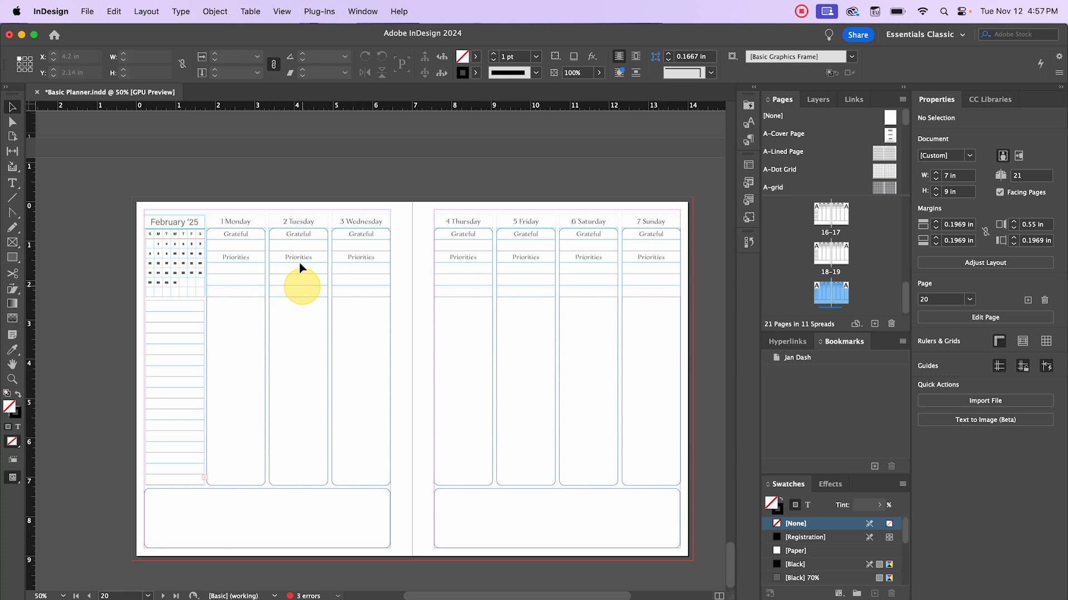
pyautogui.click(255, 223)
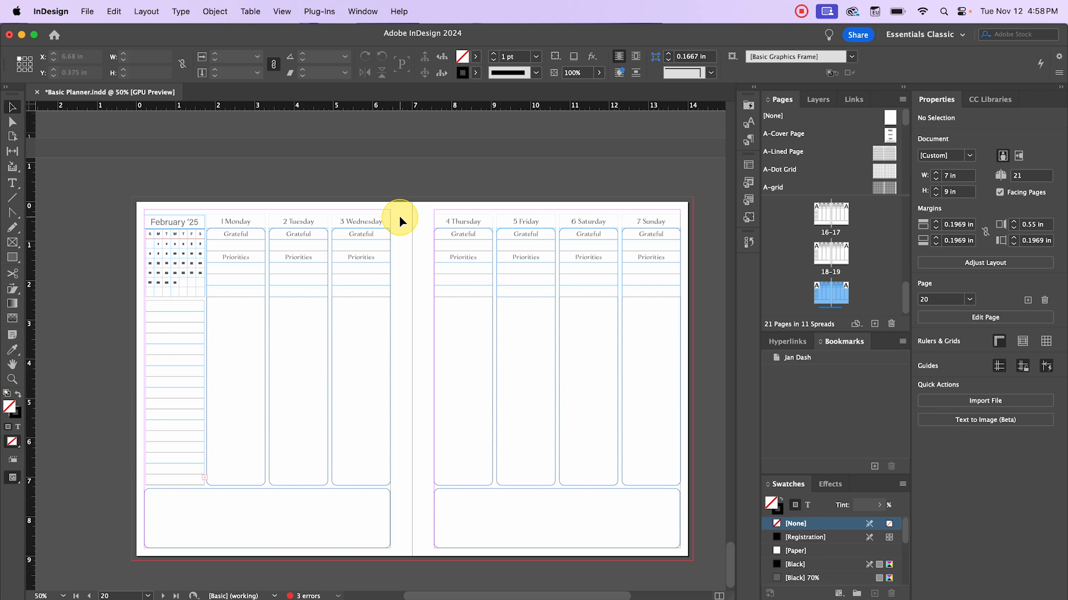
# - Select the Monday through Sunday column groups, then clear the selection
pyautogui.click(239, 223)
pyautogui.keyDown('shift'); pyautogui.click(295, 223); pyautogui.keyUp('shift')
pyautogui.keyDown('shift'); pyautogui.click(350, 221); pyautogui.keyUp('shift')
pyautogui.keyDown('shift'); pyautogui.click(448, 221); pyautogui.keyUp('shift')
pyautogui.keyDown('shift'); pyautogui.click(526, 222); pyautogui.keyUp('shift')
pyautogui.keyDown('shift'); pyautogui.click(586, 221); pyautogui.keyUp('shift')
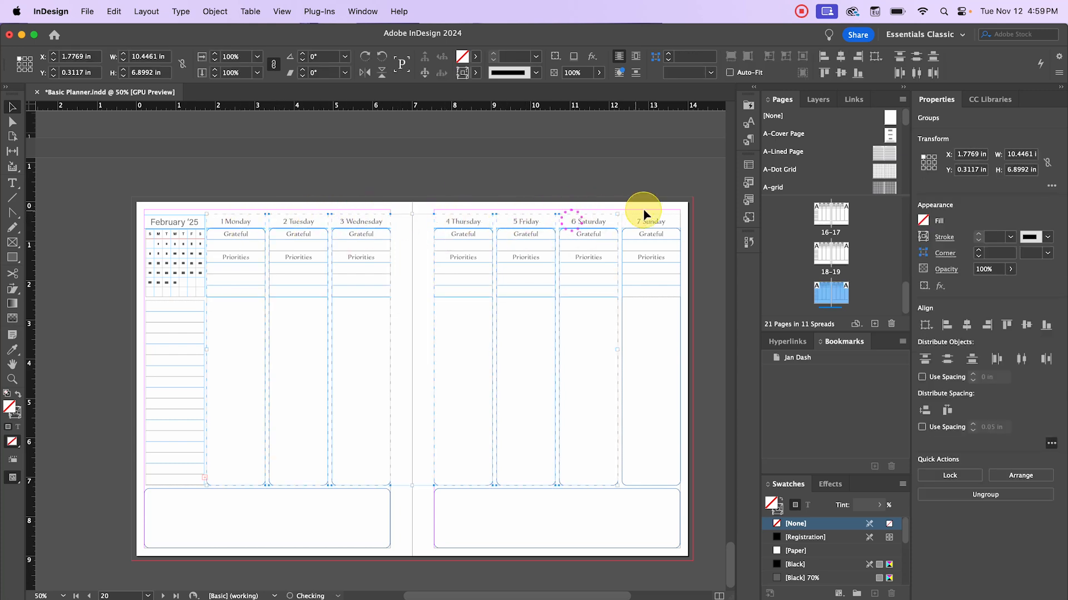
pyautogui.keyDown('shift'); pyautogui.click(645, 221); pyautogui.keyUp('shift')
pyautogui.click(248, 182)
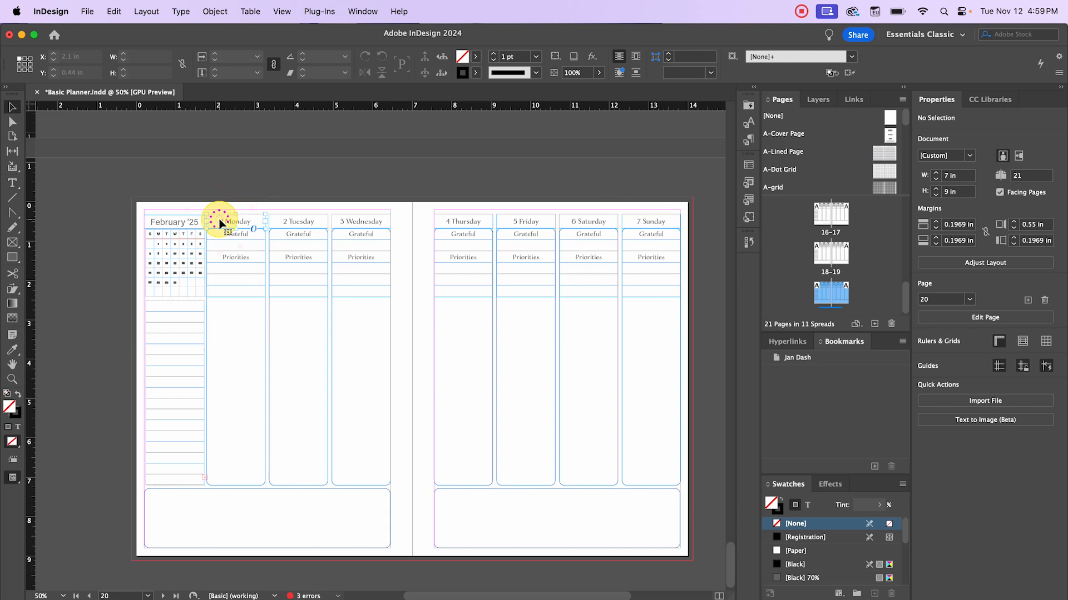
# - Renumber the Monday, Tuesday and Wednesday headers to 4, 5 and 6
pyautogui.doubleClick(228, 220)
pyautogui.doubleClick(230, 220)
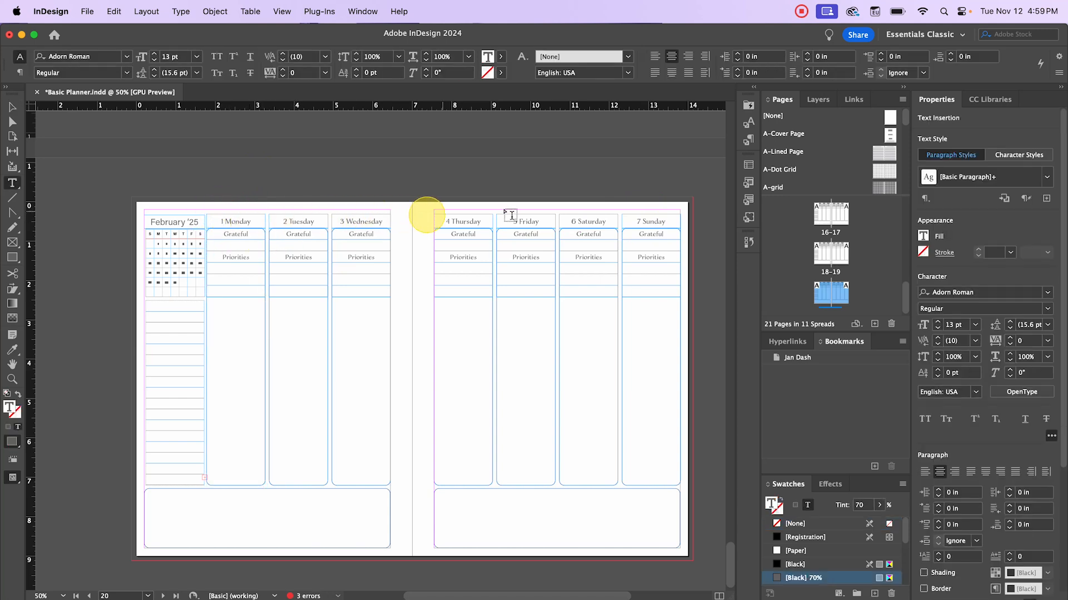
pyautogui.click(223, 221)
pyautogui.doubleClick(223, 221)
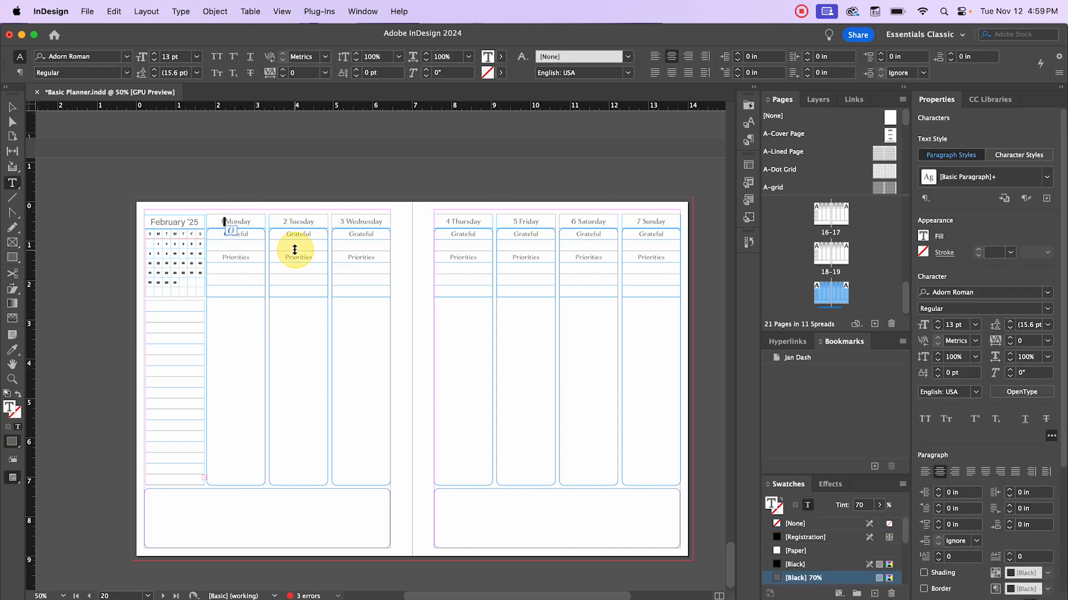
pyautogui.click(225, 222)
pyautogui.doubleClick(224, 221)
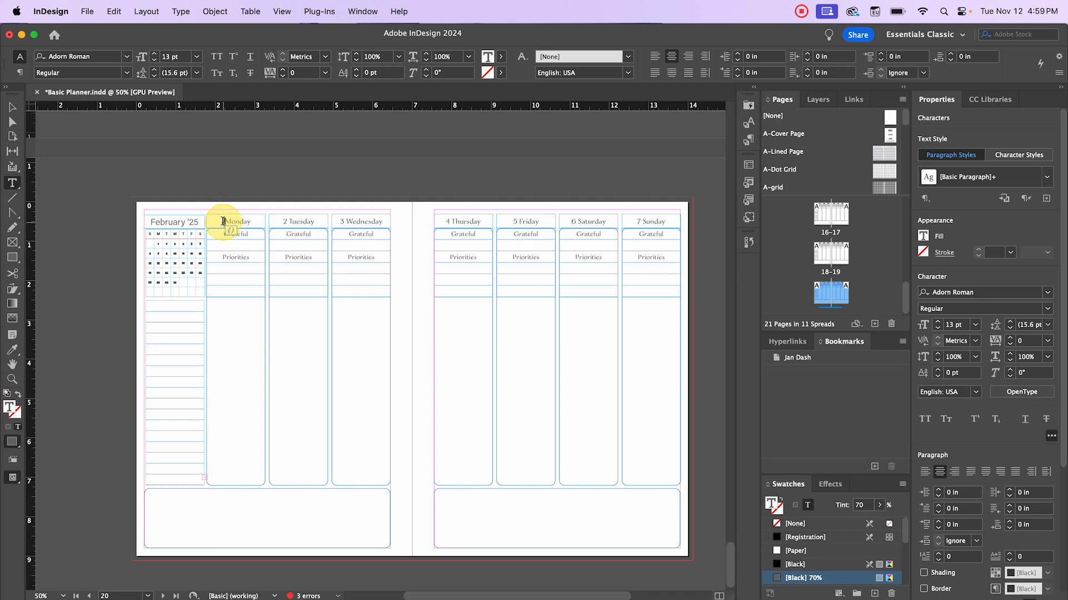
pyautogui.write('4')
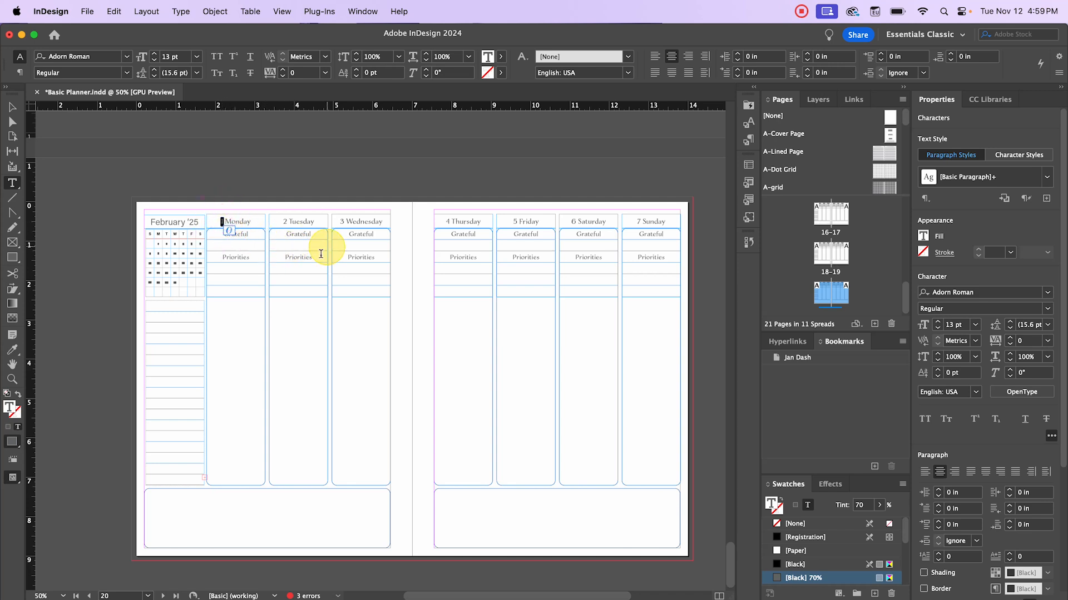
pyautogui.doubleClick(284, 221)
pyautogui.write('5')
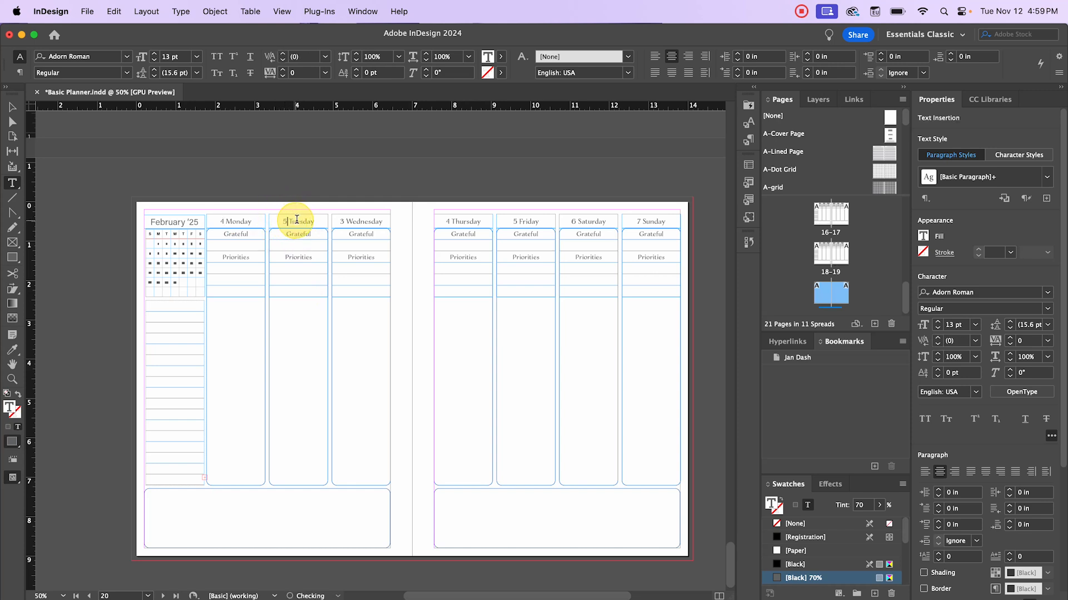
pyautogui.doubleClick(341, 221)
pyautogui.write('6')
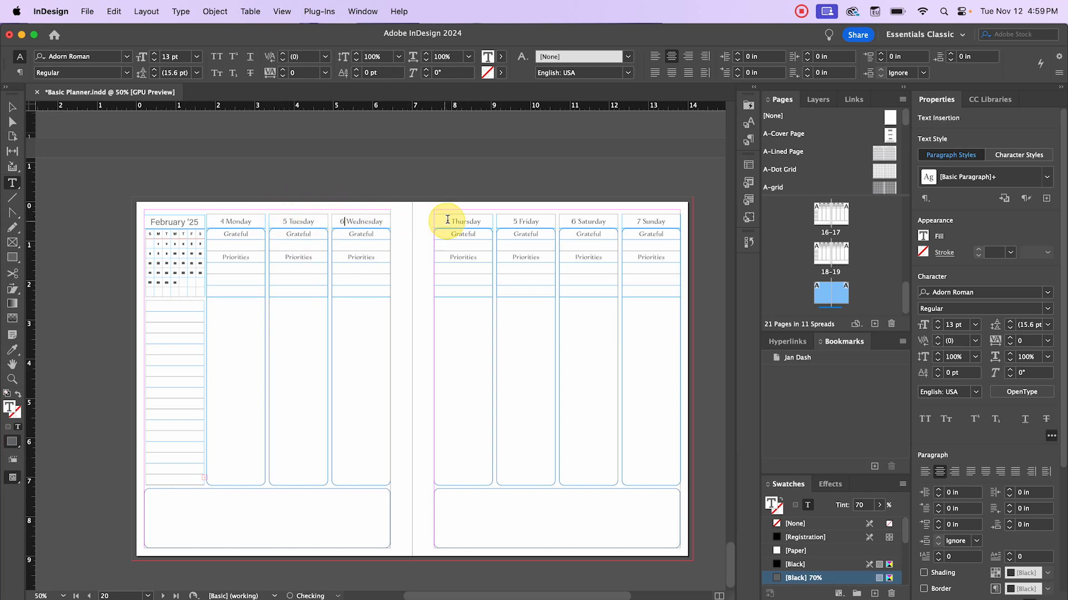
# - Renumber Thursday to 7, Friday to 8, and Saturday and Sunday to 9
pyautogui.doubleClick(447, 221)
pyautogui.write('7')
pyautogui.doubleClick(515, 222)
pyautogui.write('8')
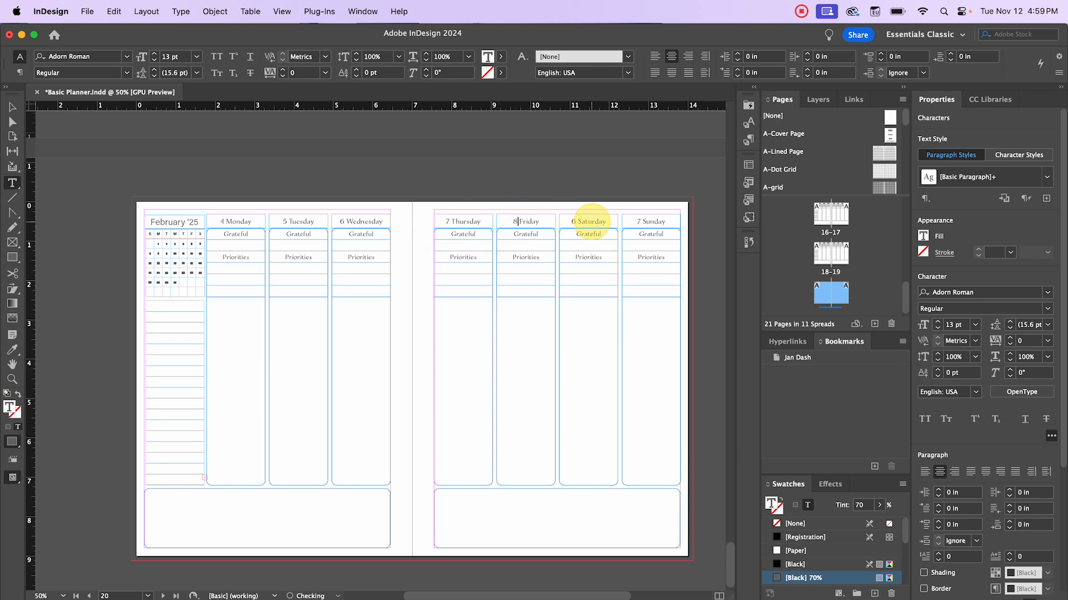
pyautogui.doubleClick(574, 221)
pyautogui.write('9')
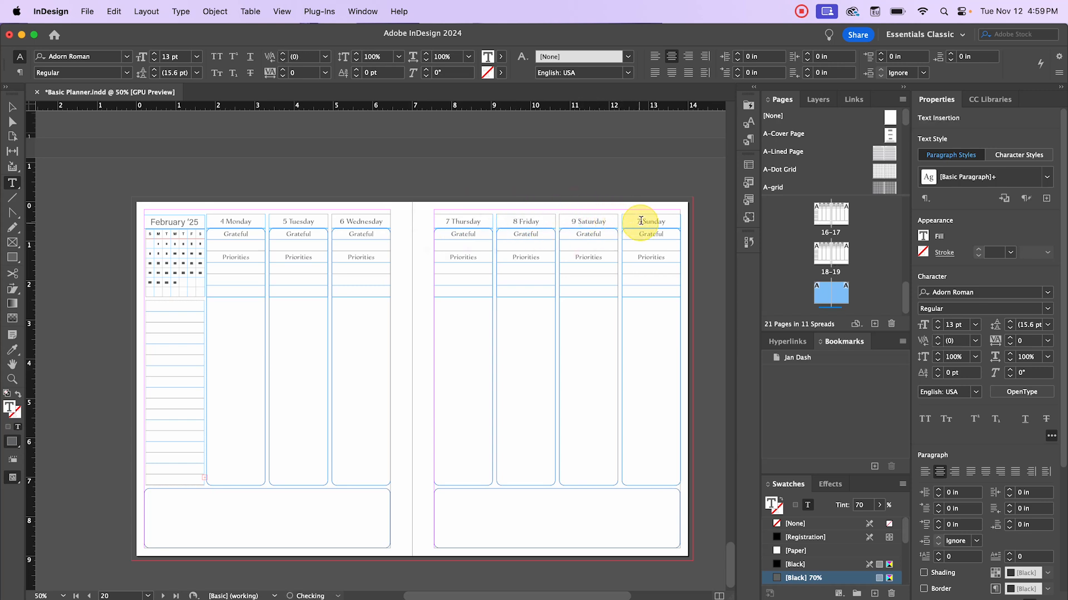
pyautogui.doubleClick(637, 222)
pyautogui.write('9')
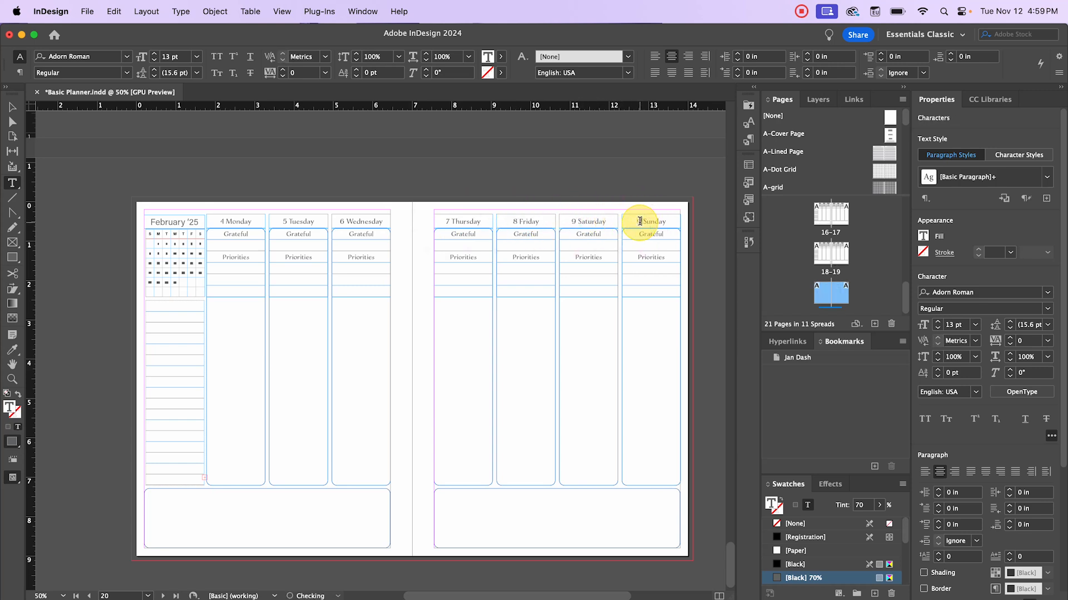
pyautogui.click(18, 119)
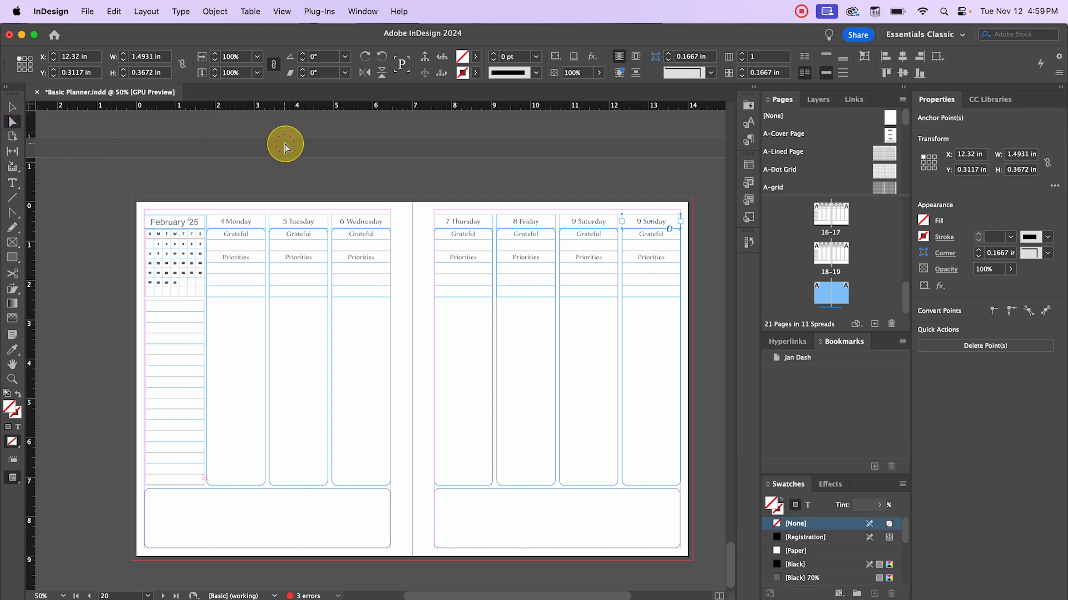
pyautogui.click(343, 185)
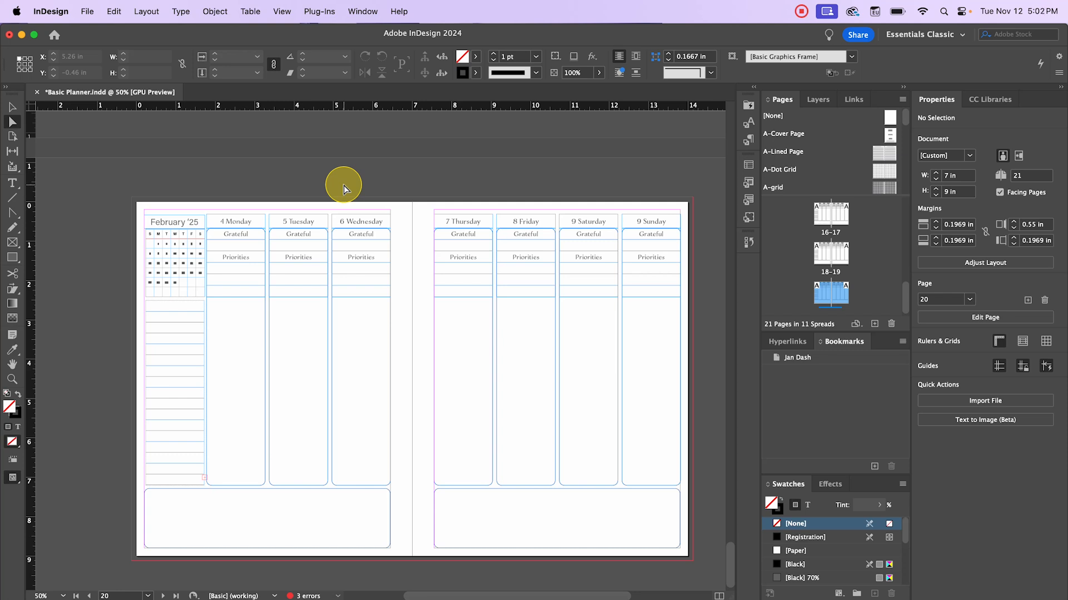
# - Export the planner as Adobe PDF (Print), saved as 'Basic Planner' in Video Documents
pyautogui.click(89, 10)
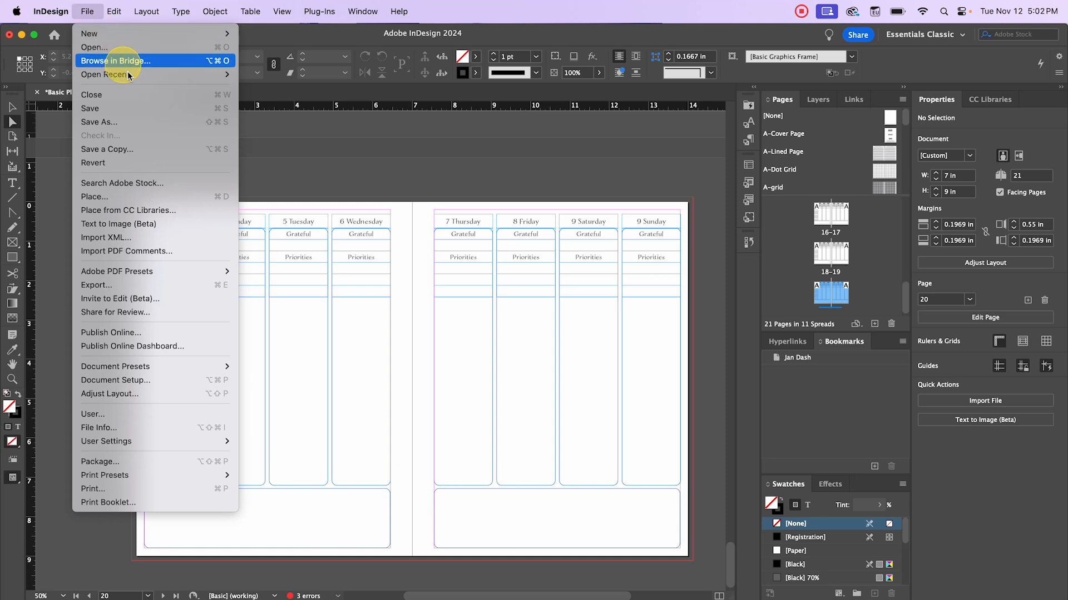
pyautogui.click(163, 285)
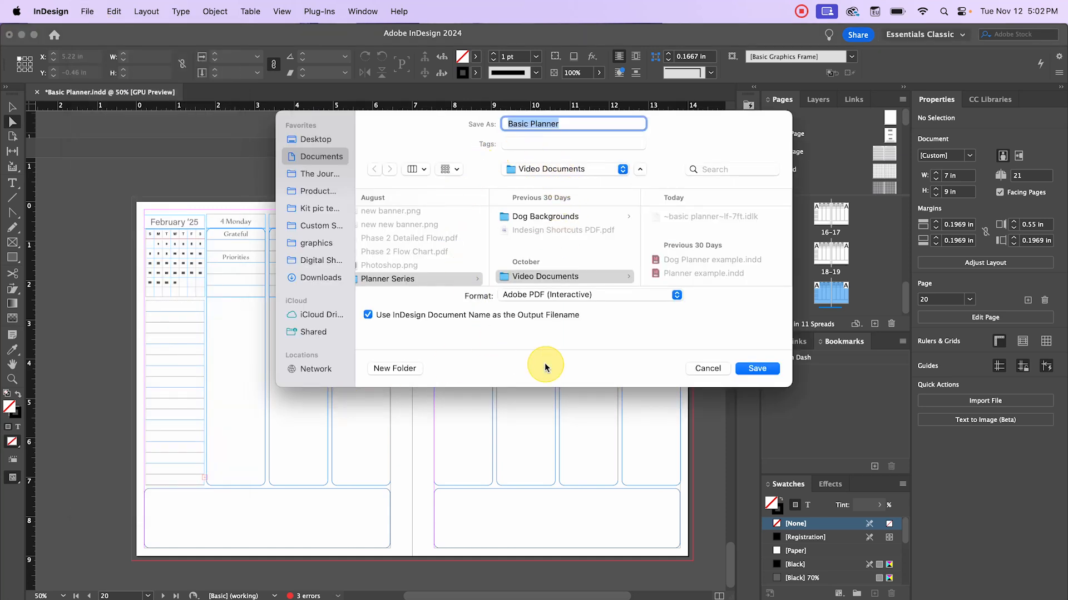
pyautogui.click(622, 295)
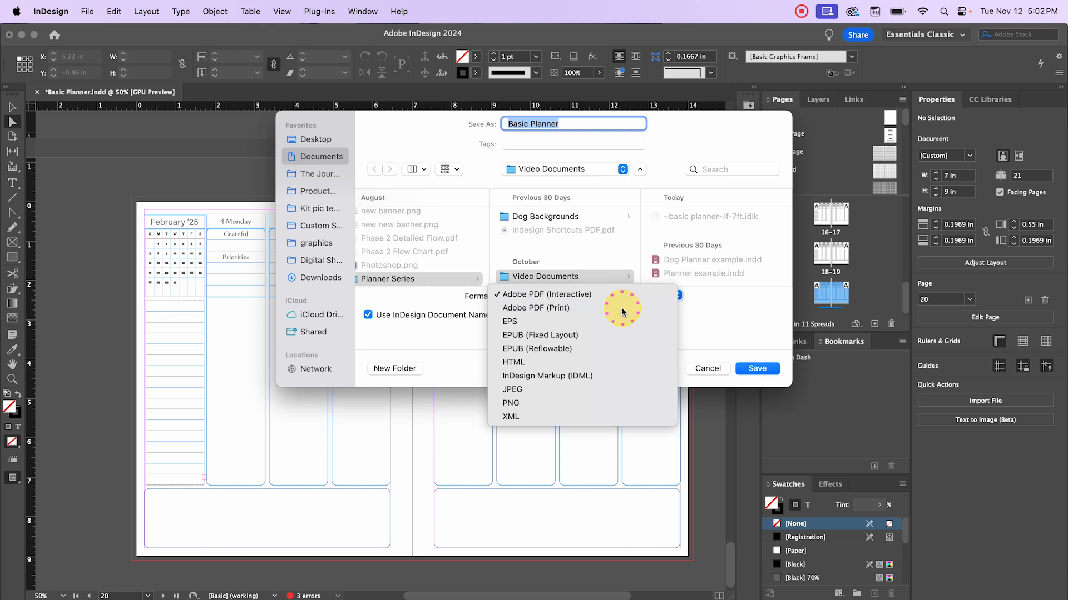
pyautogui.click(627, 311)
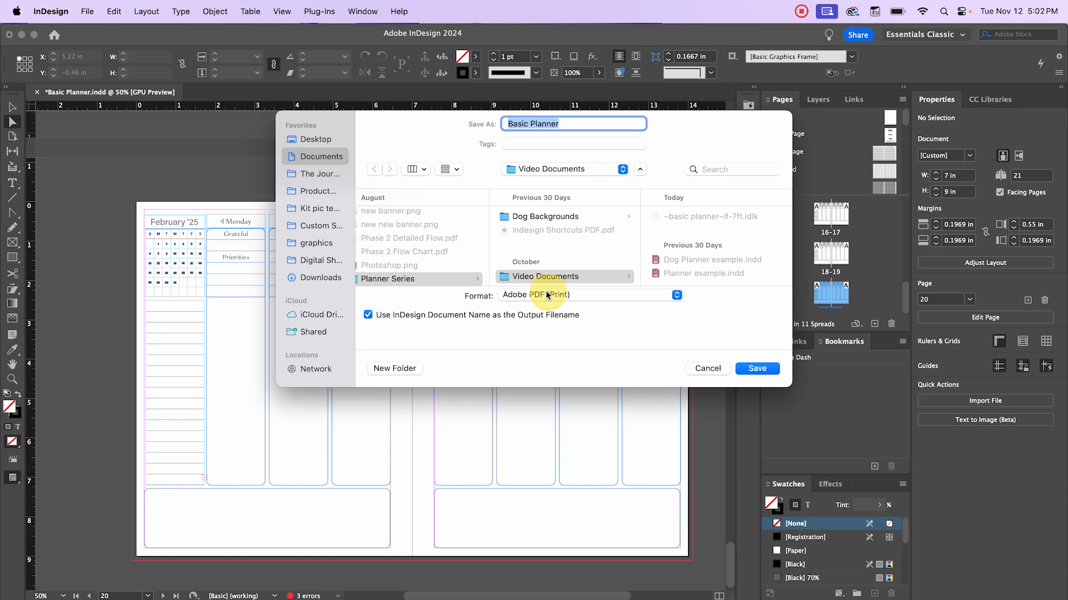
pyautogui.click(770, 370)
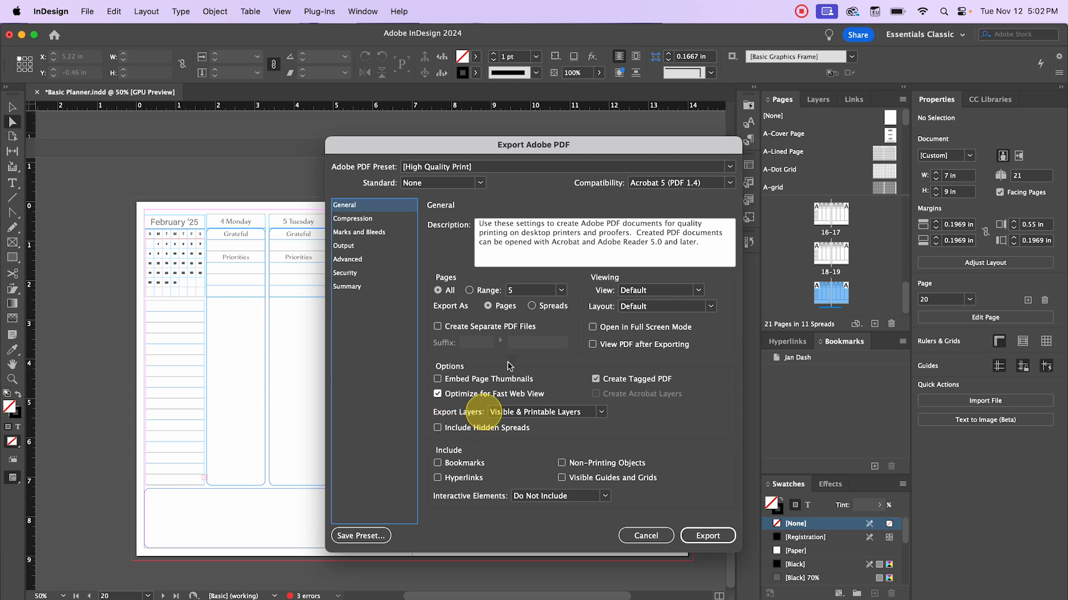
# - Keep the High Quality Print preset, toggle Crop Marks on and off, then cancel the export
pyautogui.click(510, 168)
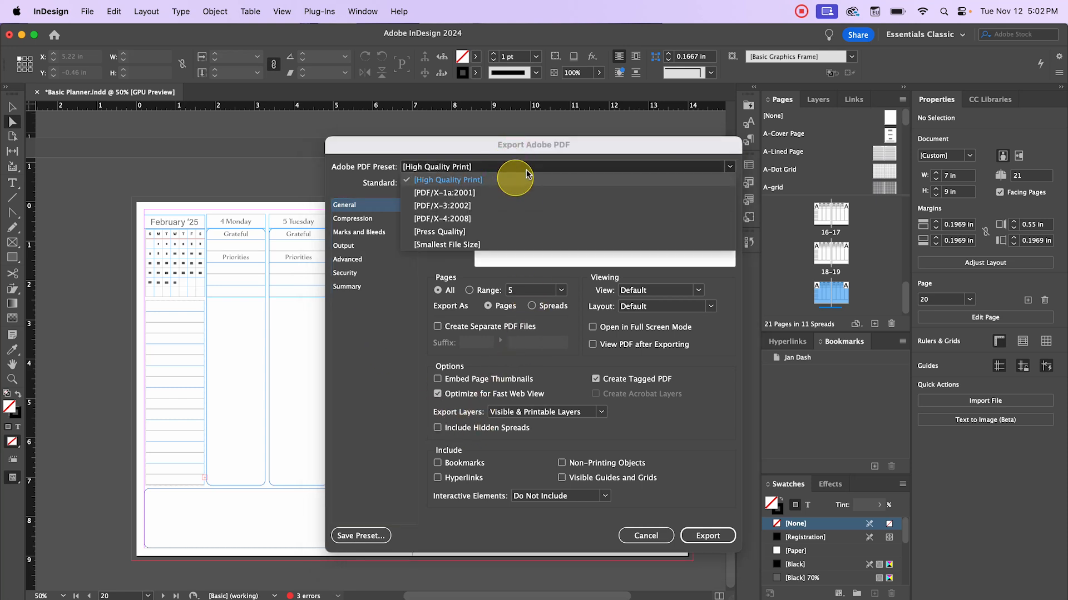
pyautogui.click(463, 140)
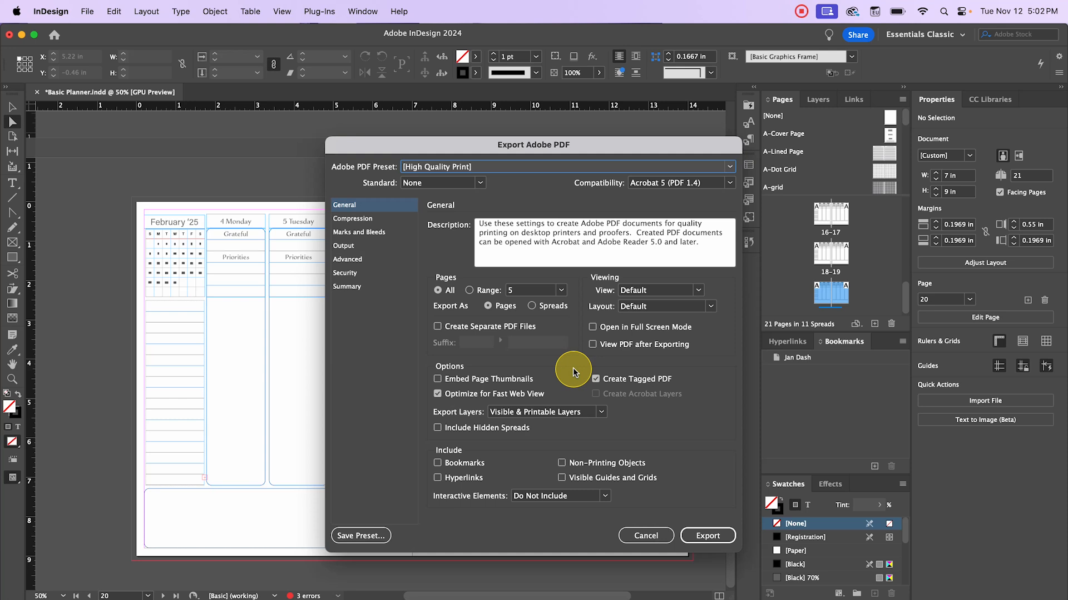
pyautogui.click(356, 233)
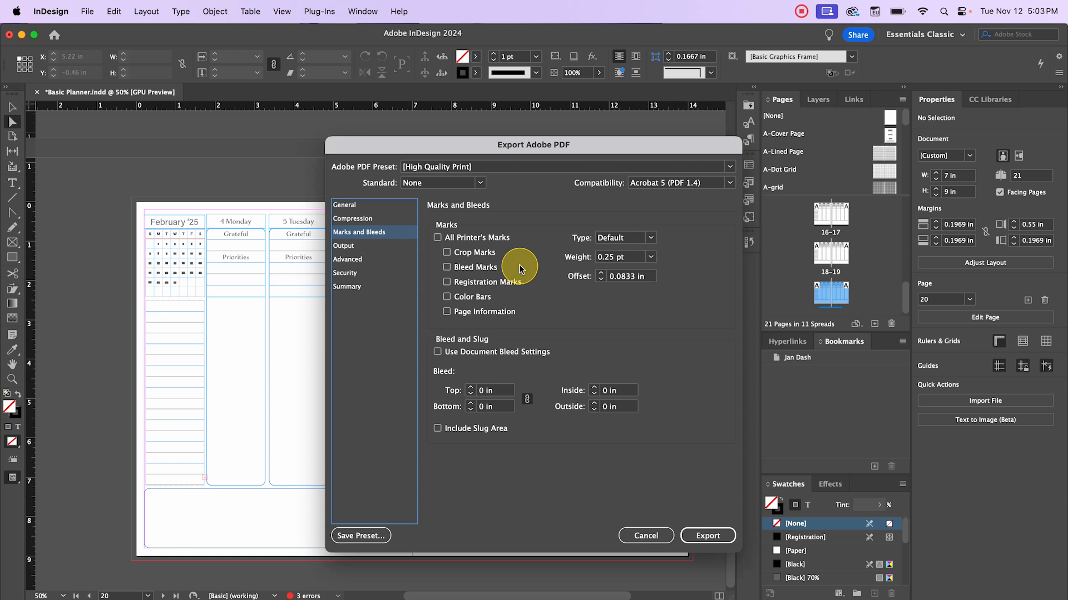
pyautogui.click(448, 253)
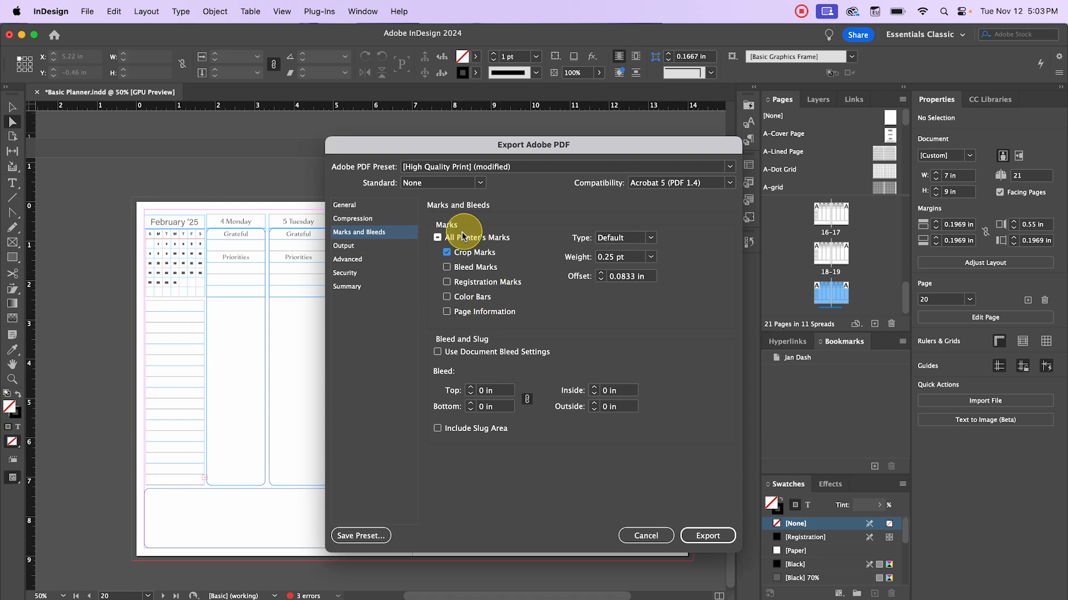
pyautogui.click(447, 252)
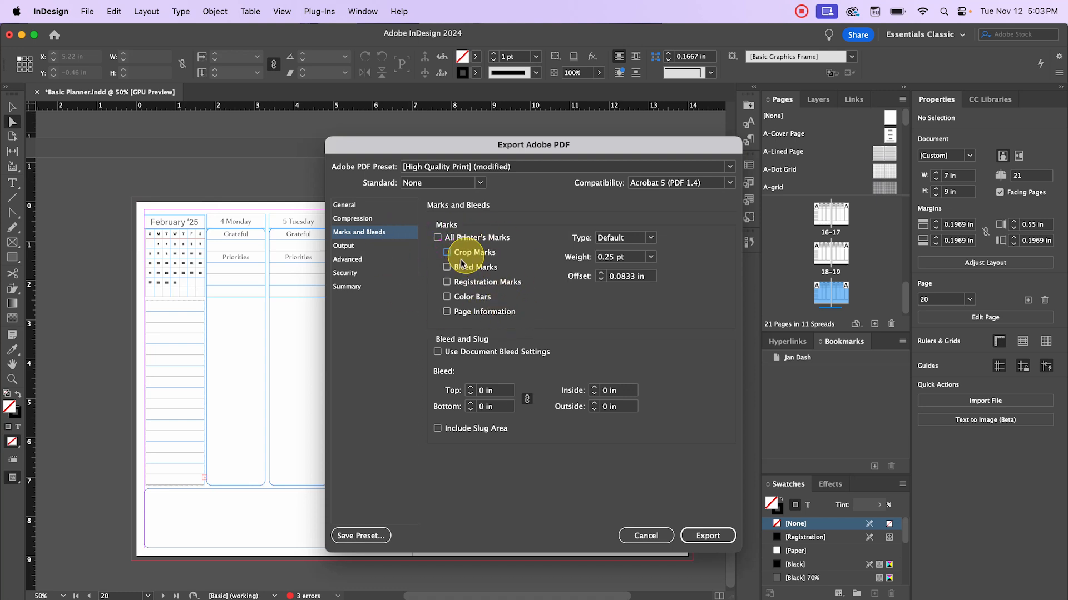
pyautogui.click(363, 207)
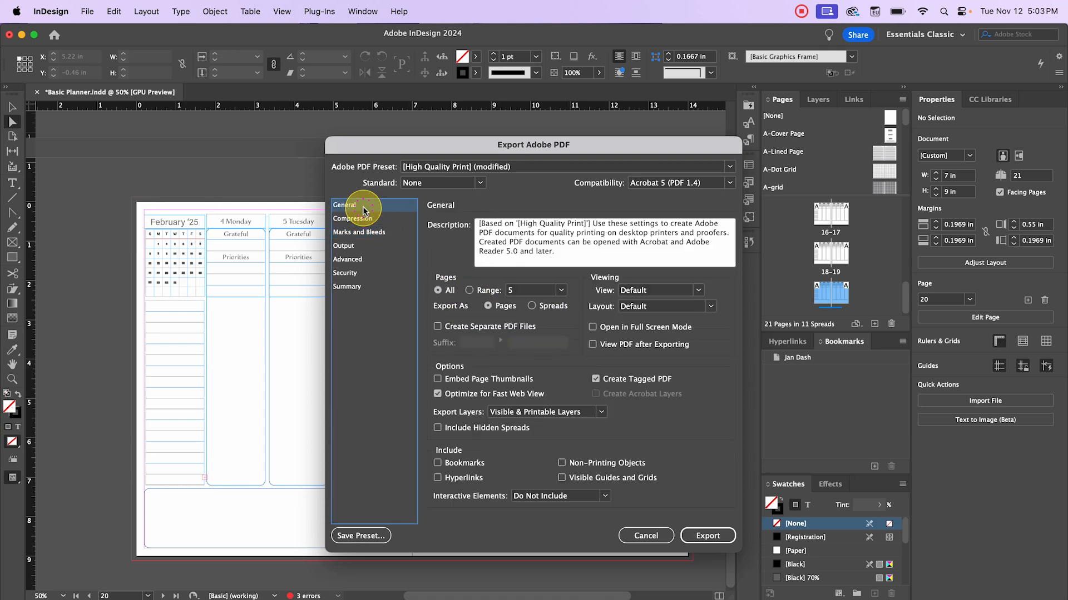
pyautogui.click(665, 536)
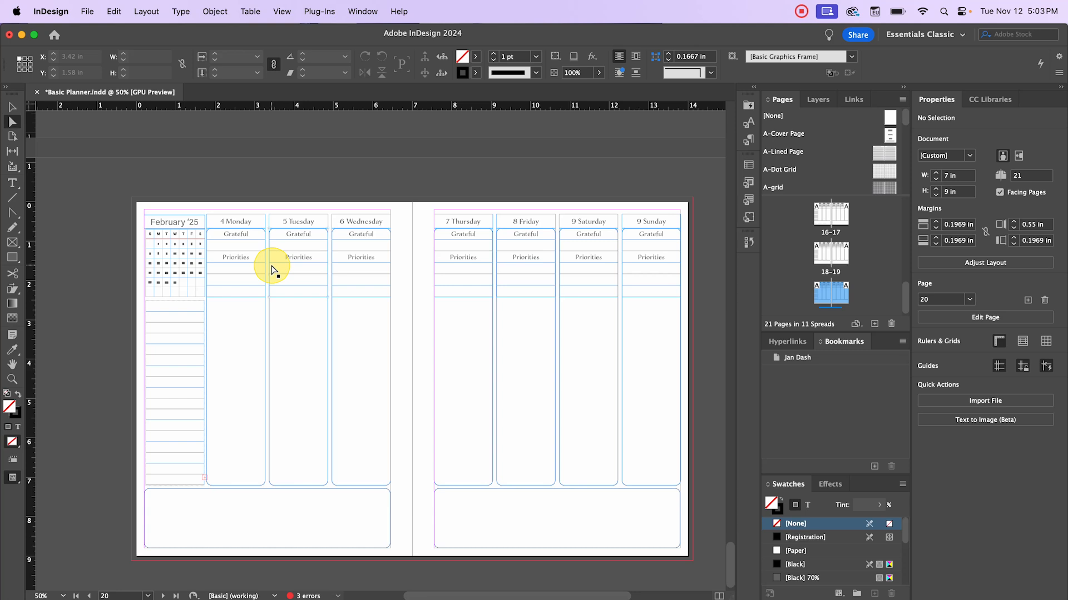
# - In the Print dialog, set Page Position to Centered, then go to the Printer settings
pyautogui.click(87, 11)
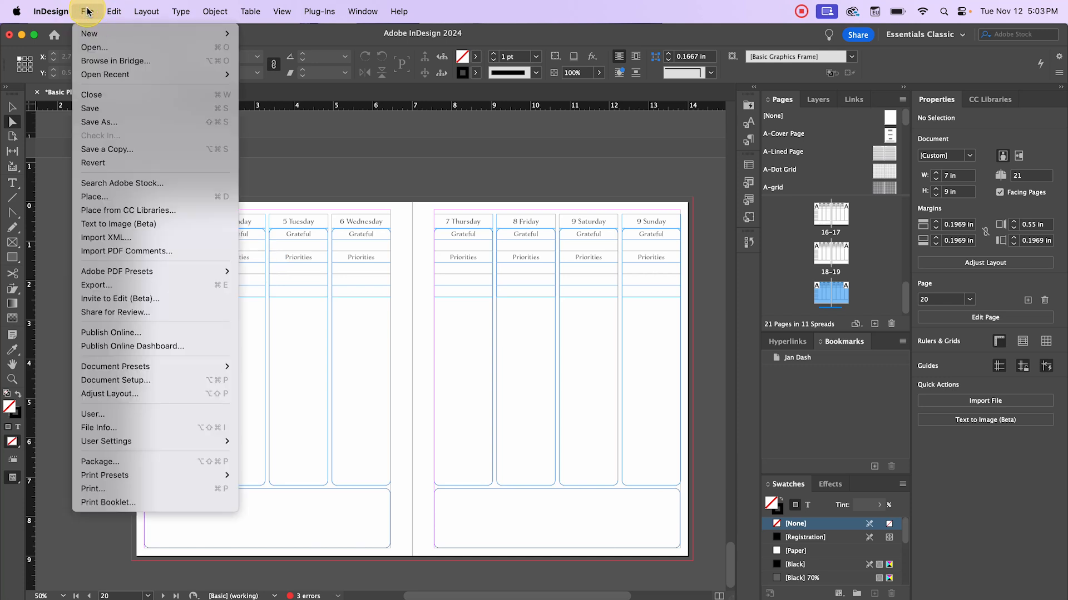
pyautogui.click(139, 489)
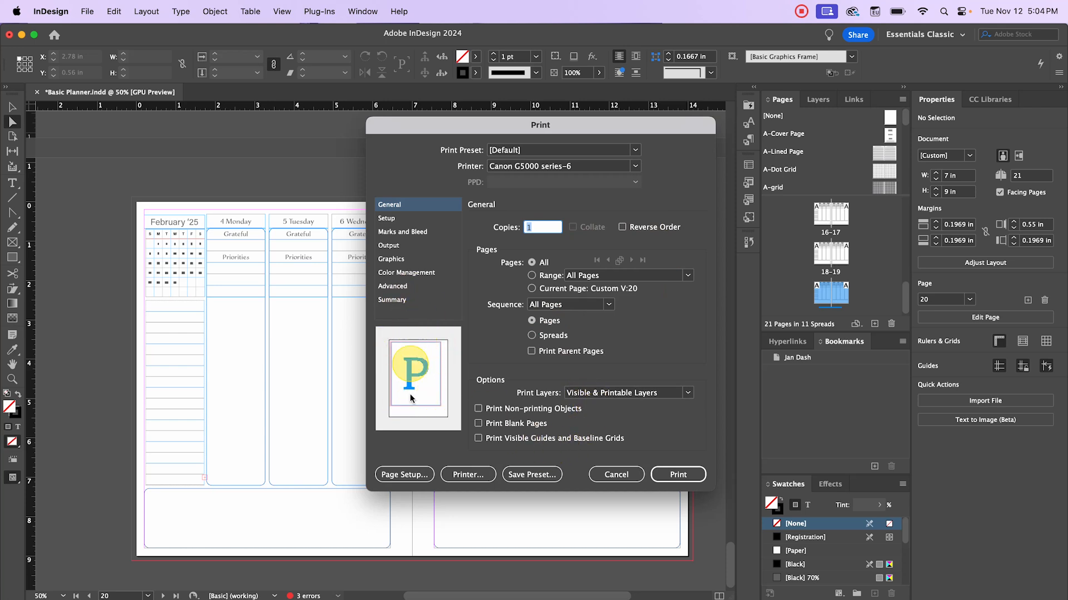
pyautogui.click(395, 218)
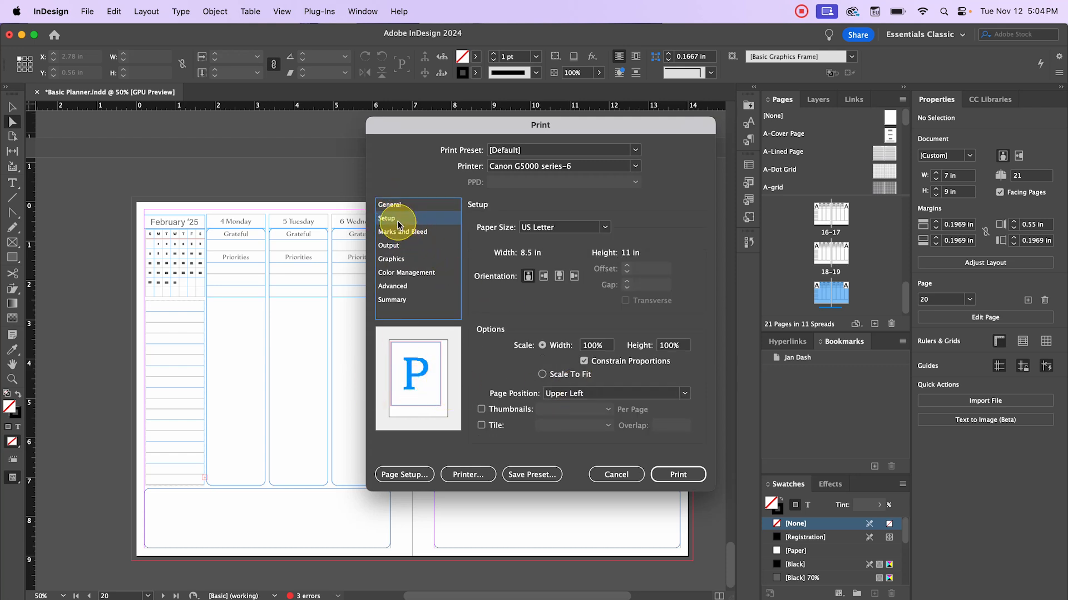
pyautogui.click(590, 394)
pyautogui.click(604, 445)
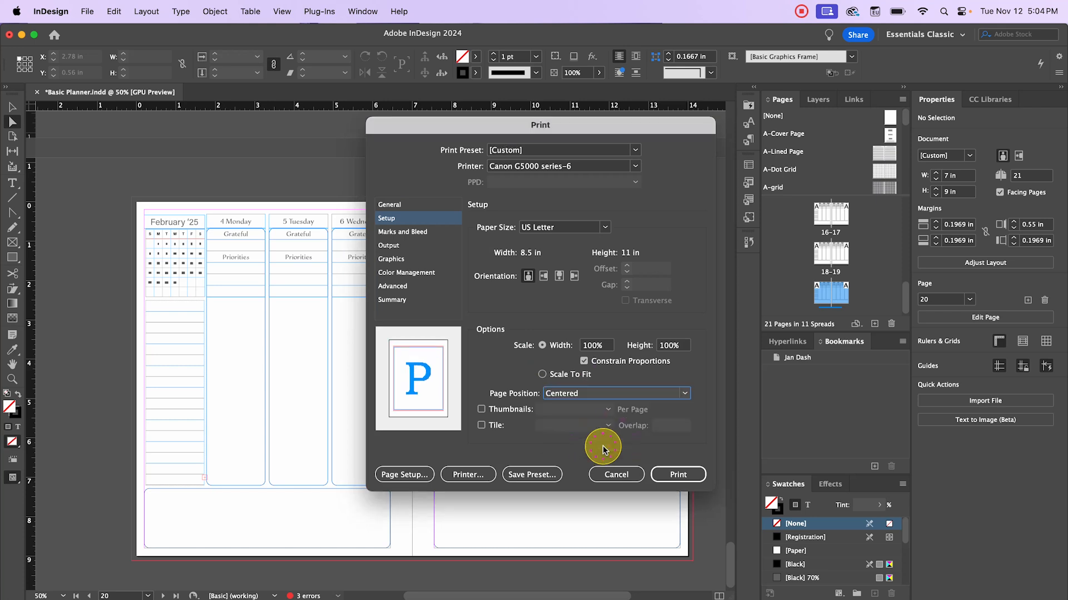
pyautogui.click(402, 205)
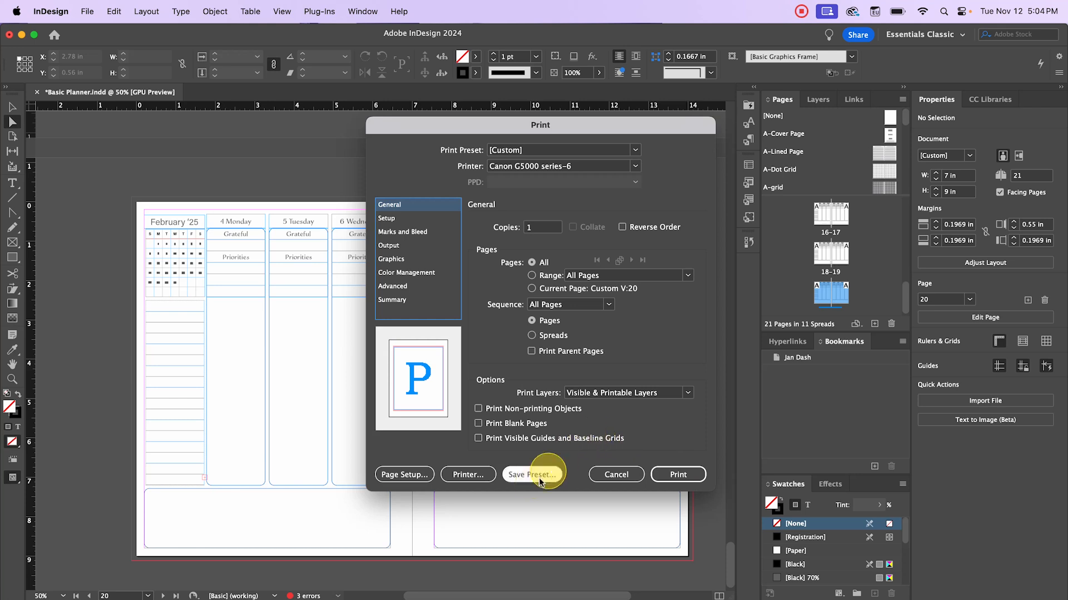
pyautogui.click(472, 476)
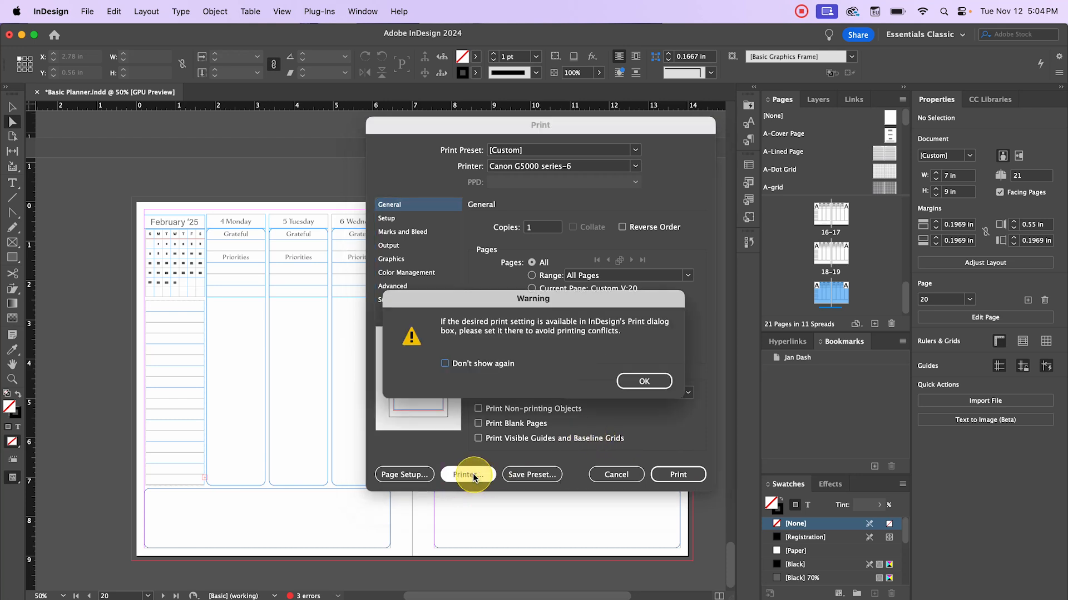
# - Dismiss the warning and set print quality to Best, leaving Media Type on Auto Select
pyautogui.click(651, 382)
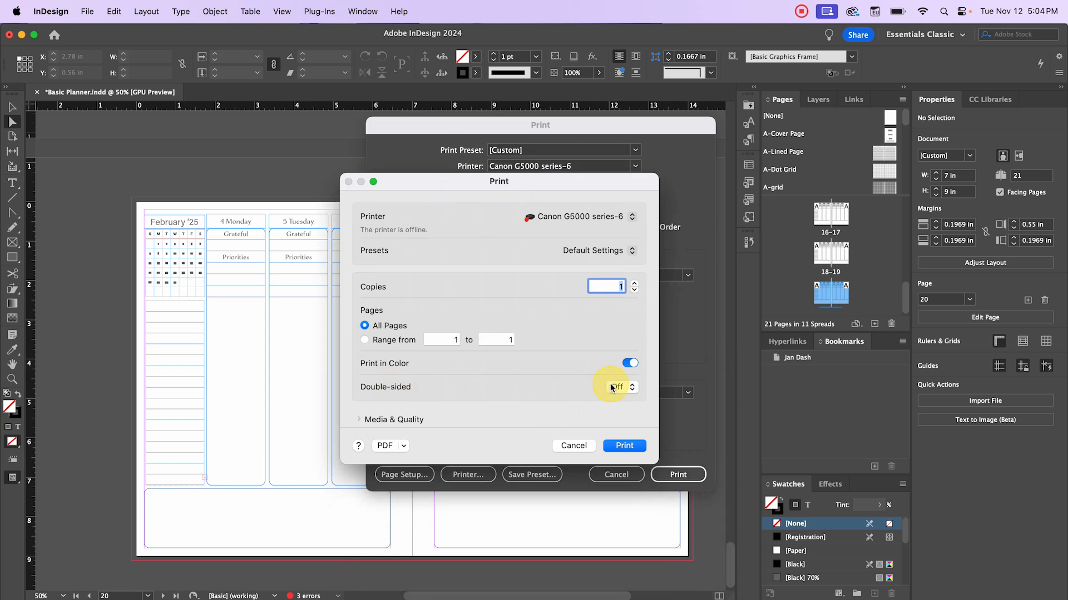
pyautogui.scroll(-1, 525, 311)
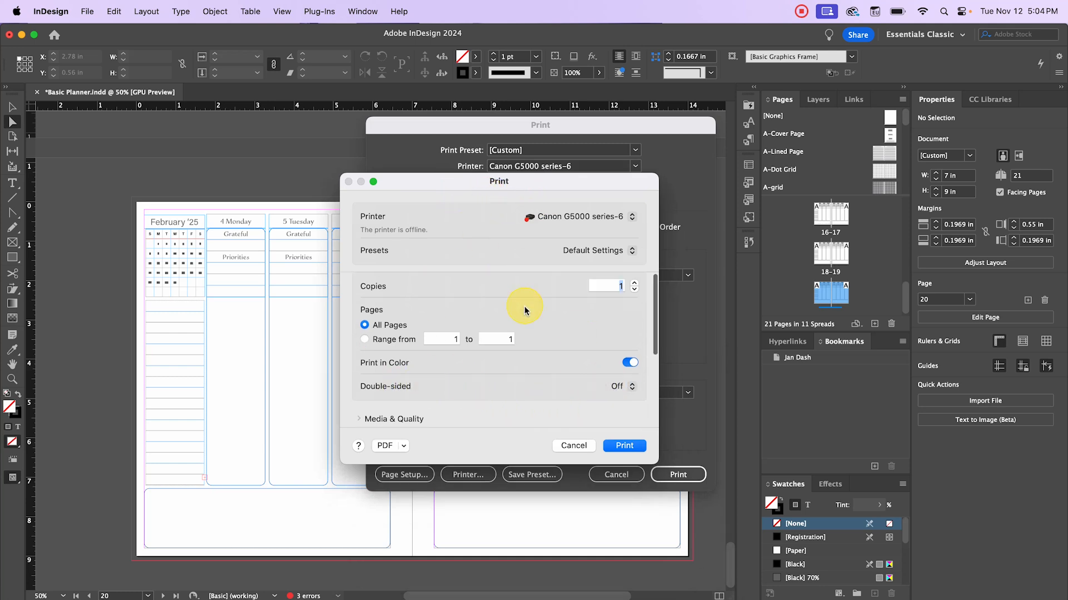
pyautogui.scroll(-1, 525, 311)
pyautogui.scroll(1, 543, 360)
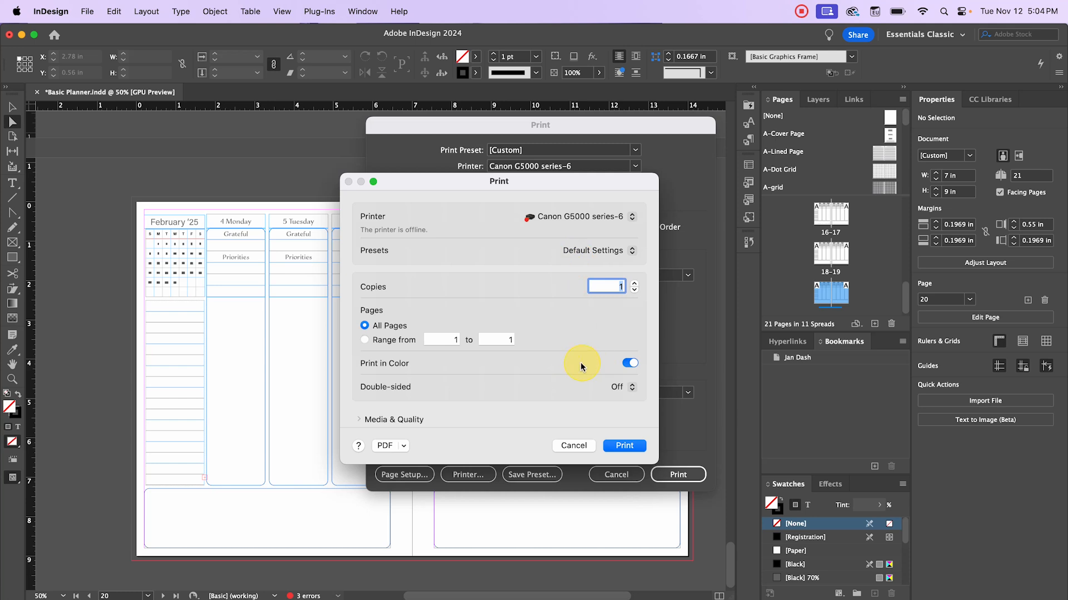
pyautogui.scroll(-5, 578, 369)
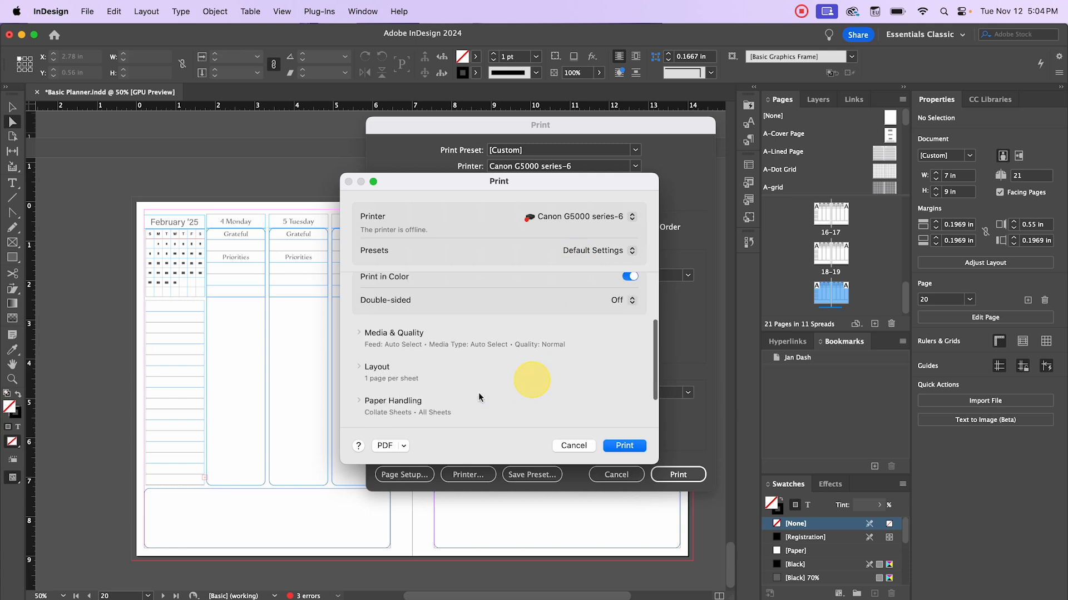
pyautogui.click(362, 334)
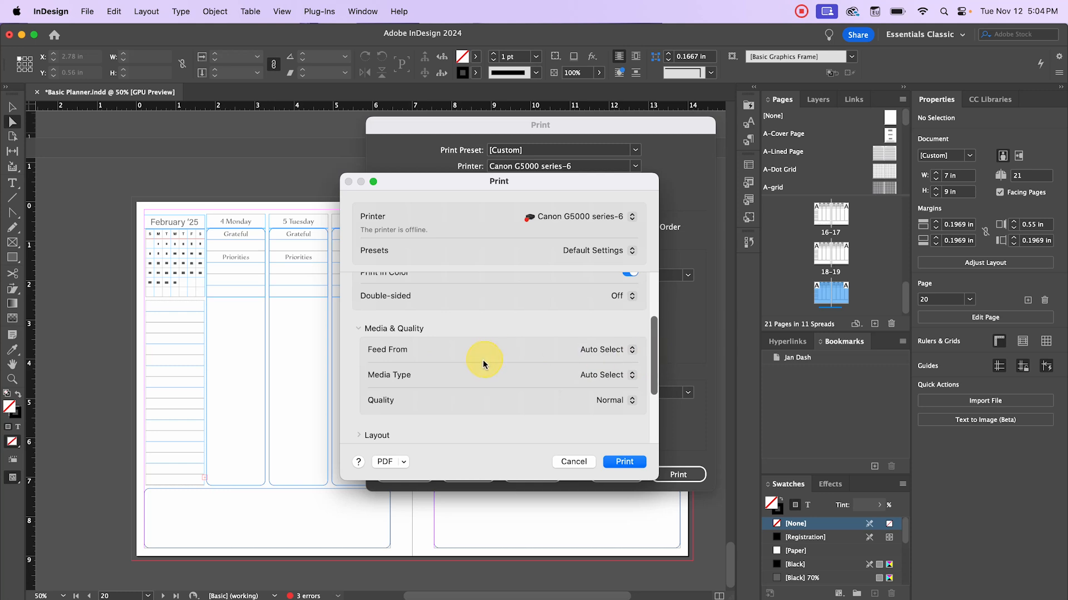
pyautogui.click(612, 400)
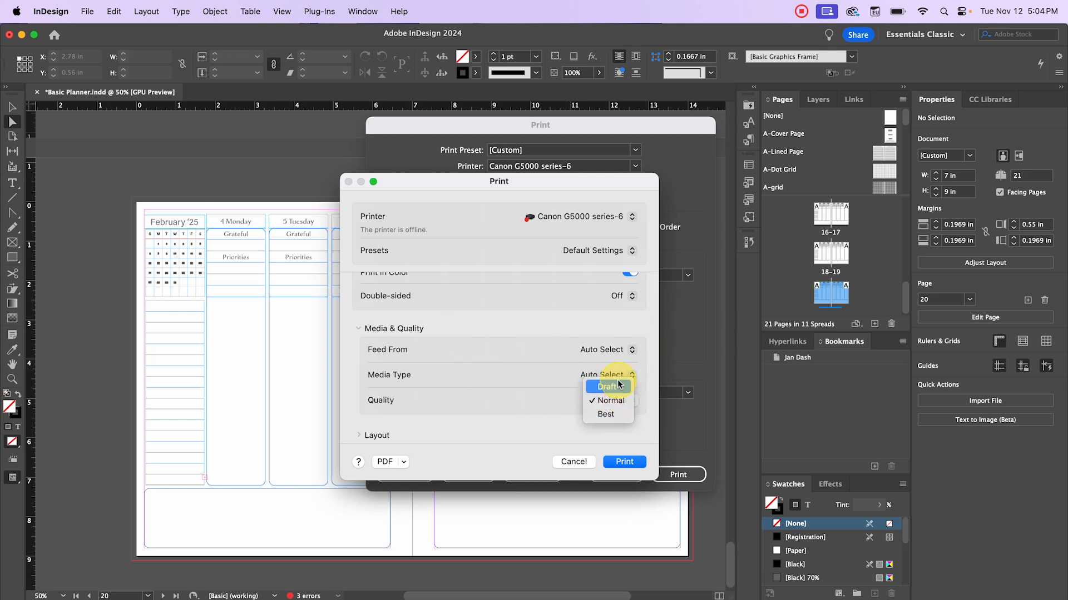
pyautogui.click(606, 414)
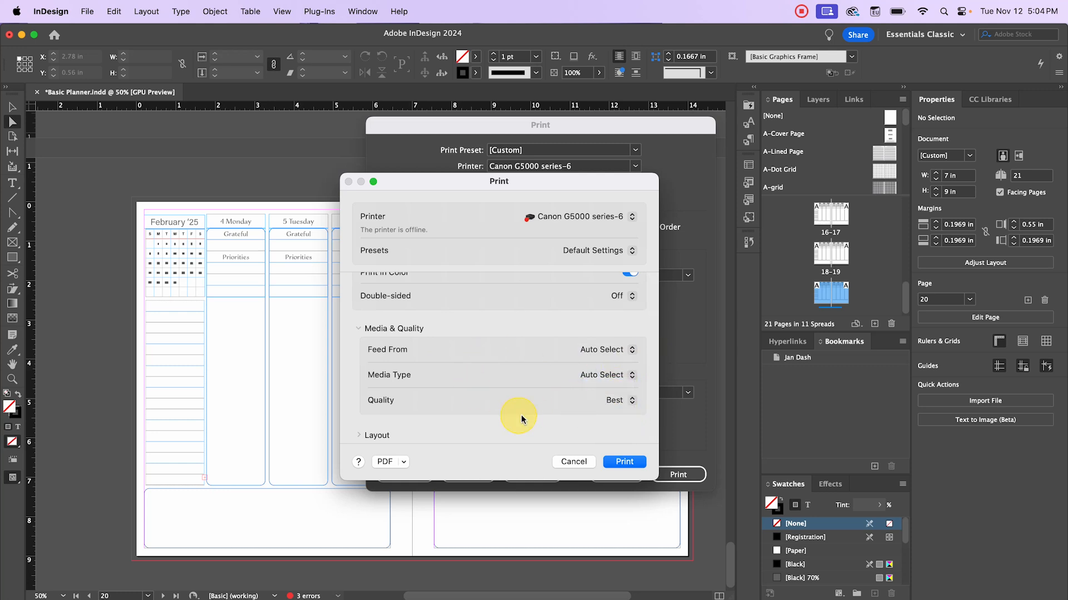
pyautogui.click(608, 375)
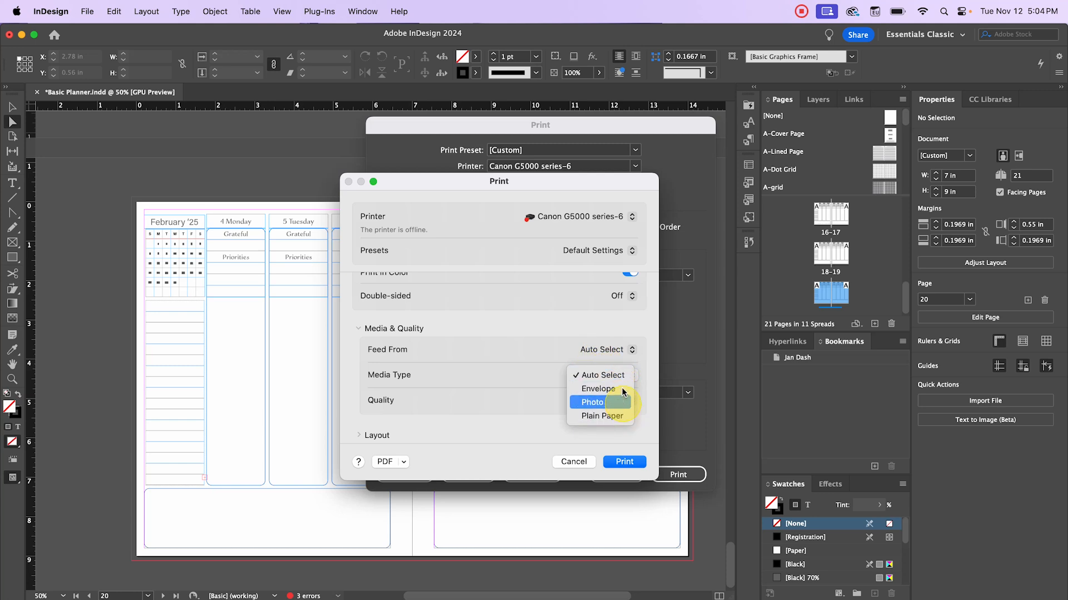
pyautogui.click(531, 332)
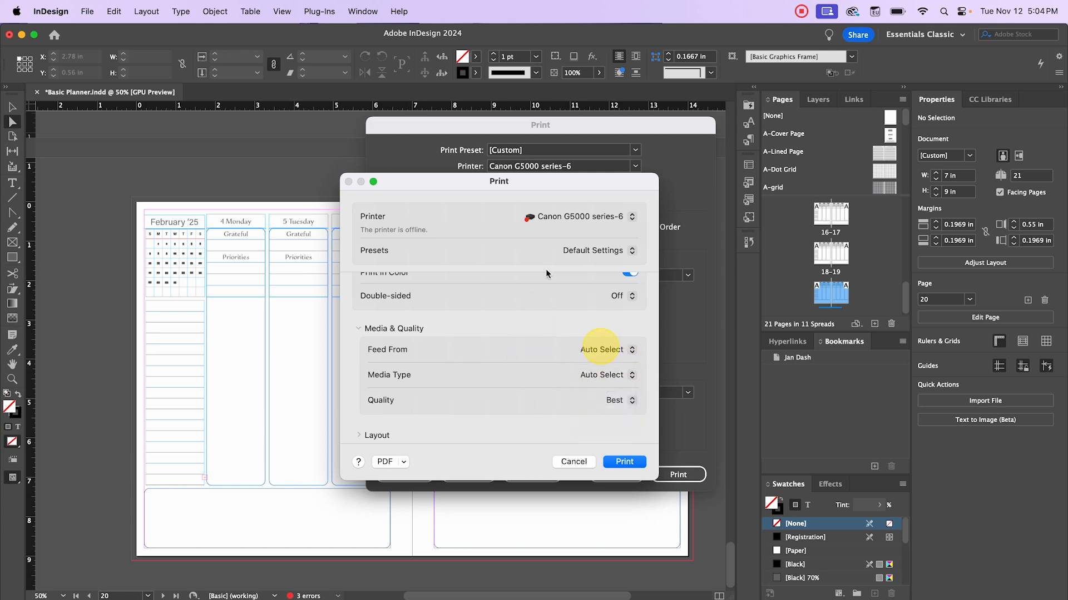
# - Cancel both the system print settings and InDesign's Print dialog
pyautogui.scroll(5, 548, 394)
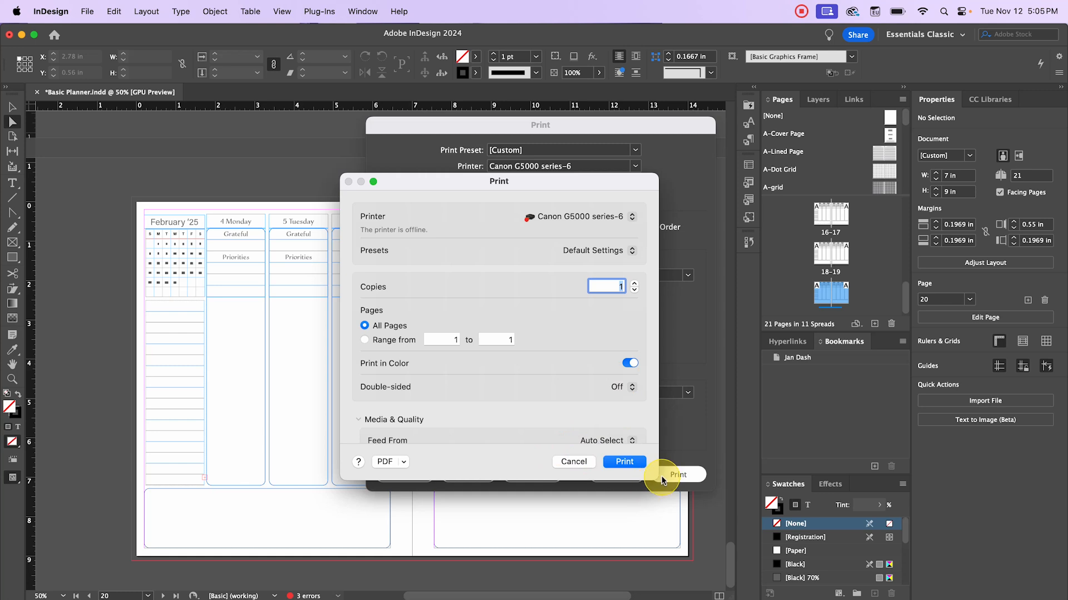
pyautogui.click(574, 461)
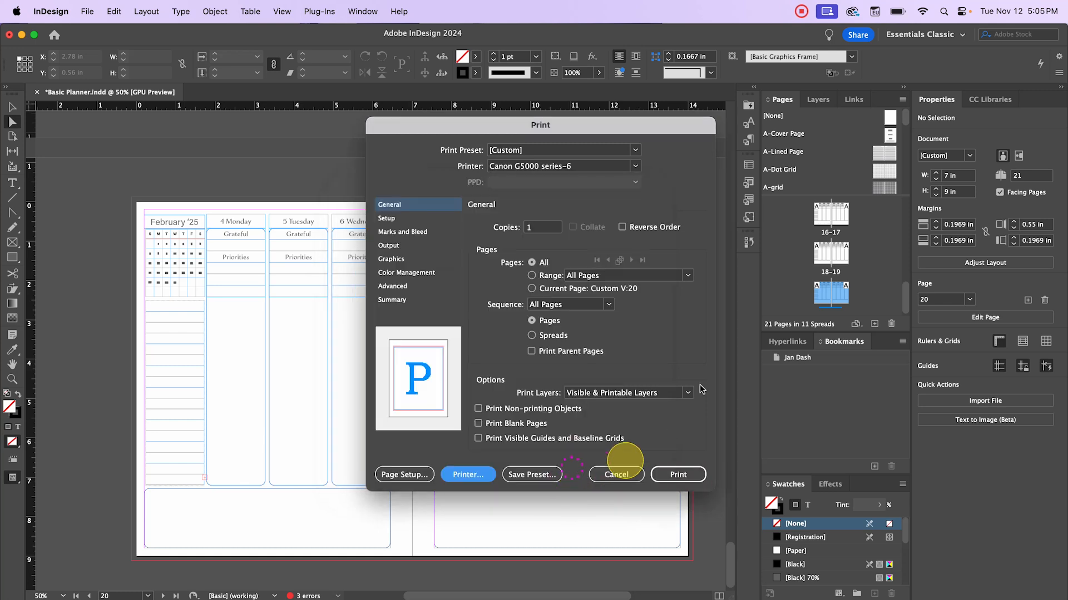
pyautogui.click(616, 474)
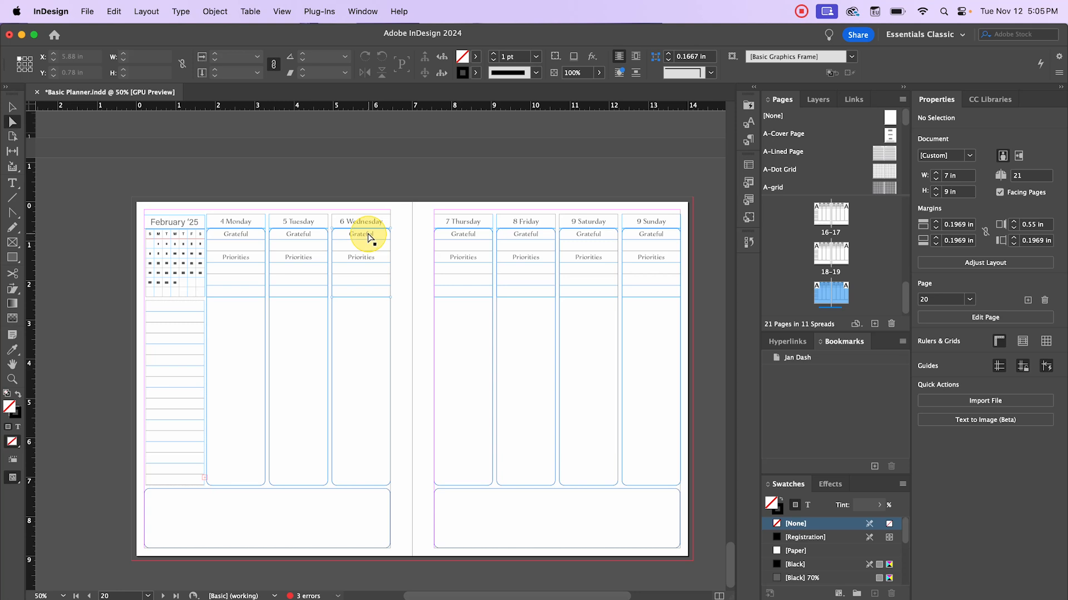
# - Leave the February '25 spread and scroll the Goal Planner spread on pages 6–7 into full view
pyautogui.click(382, 225)
pyautogui.click(415, 213)
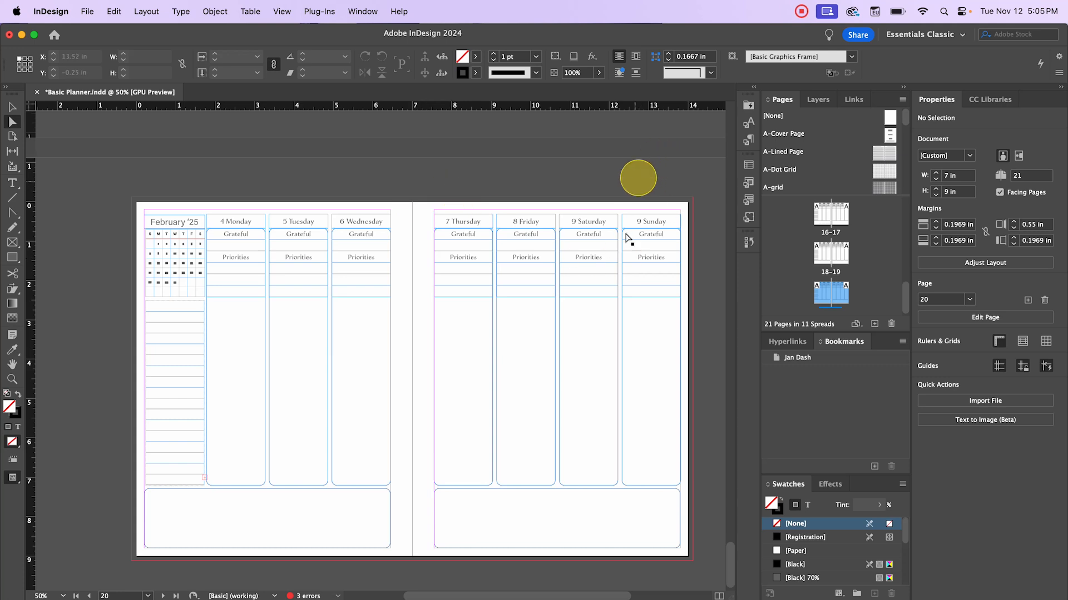
pyautogui.scroll(1, 800, 228)
pyautogui.scroll(5, 800, 228)
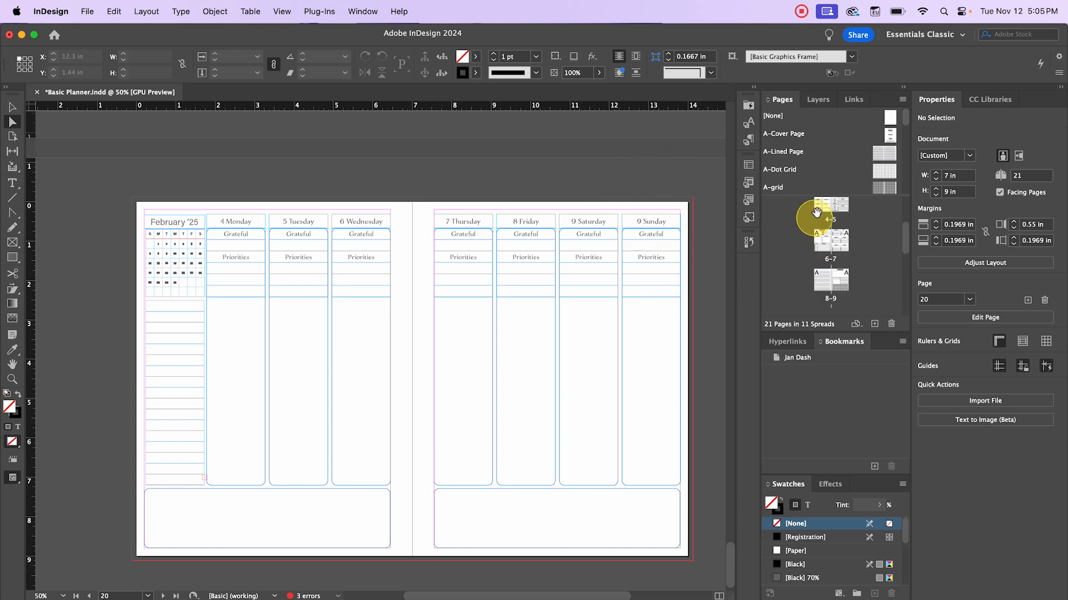
pyautogui.doubleClick(829, 205)
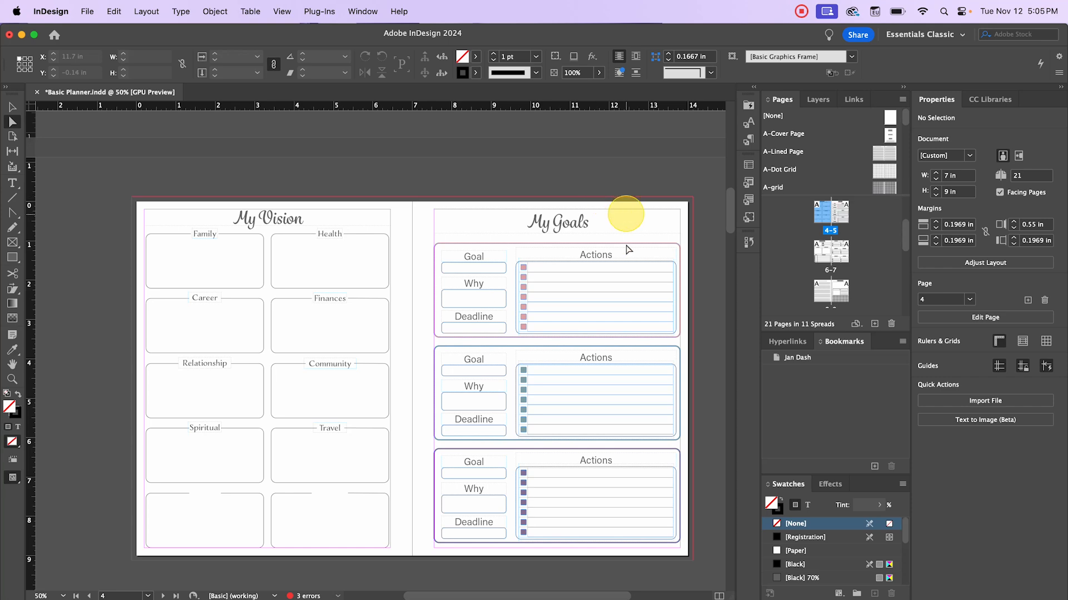
pyautogui.scroll(-10, 612, 325)
pyautogui.scroll(10, 311, 300)
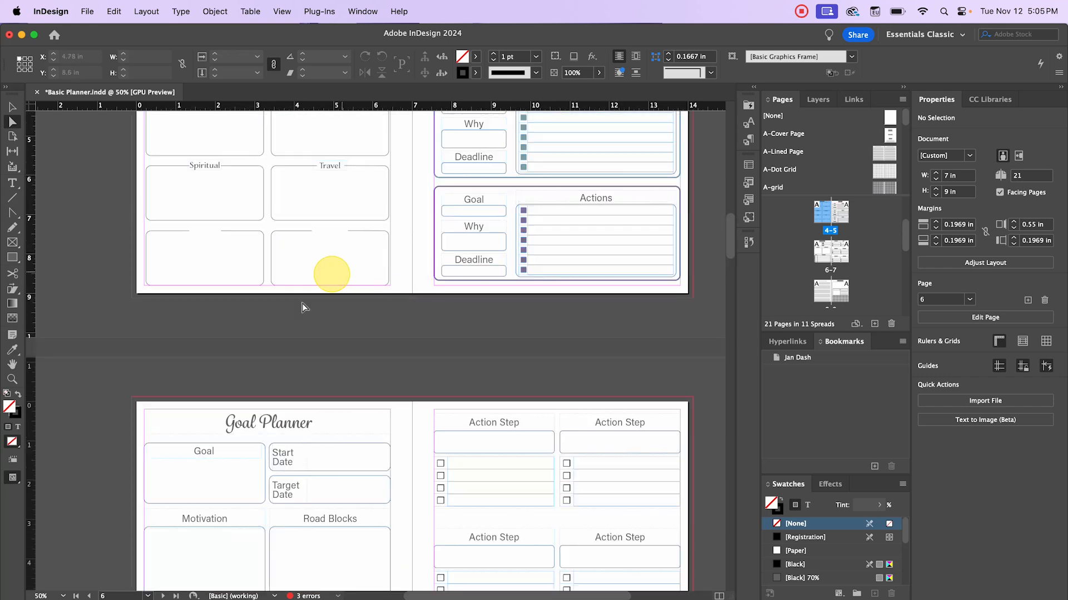
pyautogui.scroll(-3, 295, 300)
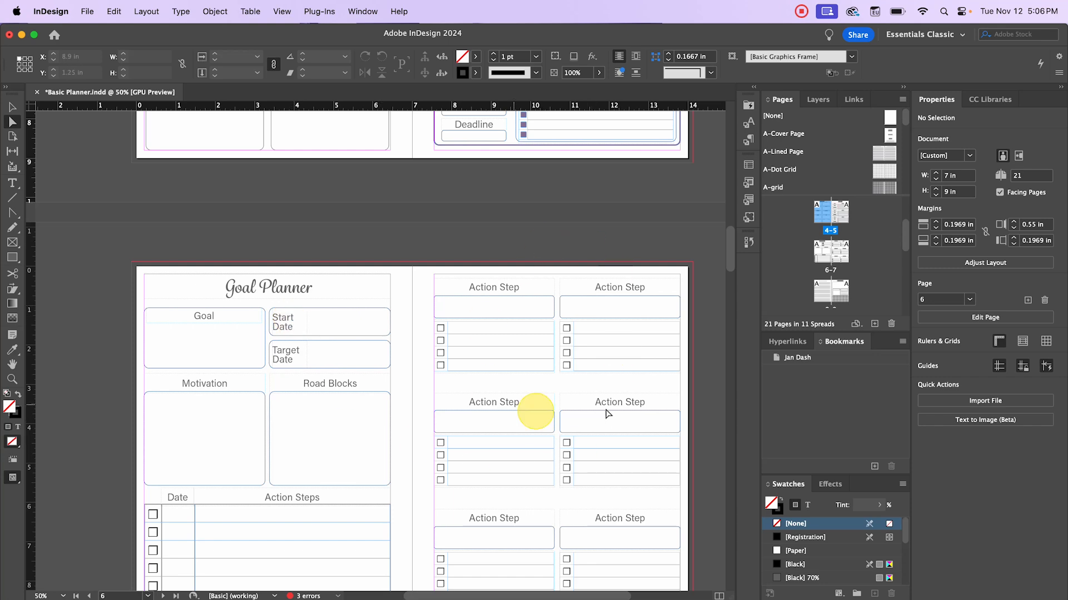
pyautogui.scroll(-6, 483, 422)
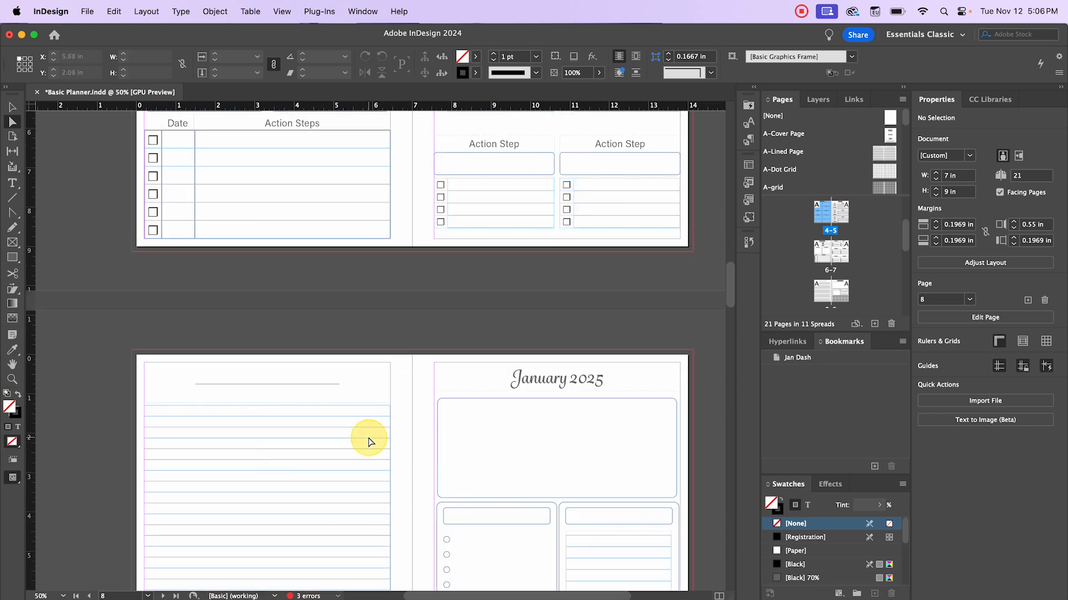
pyautogui.scroll(5, 370, 442)
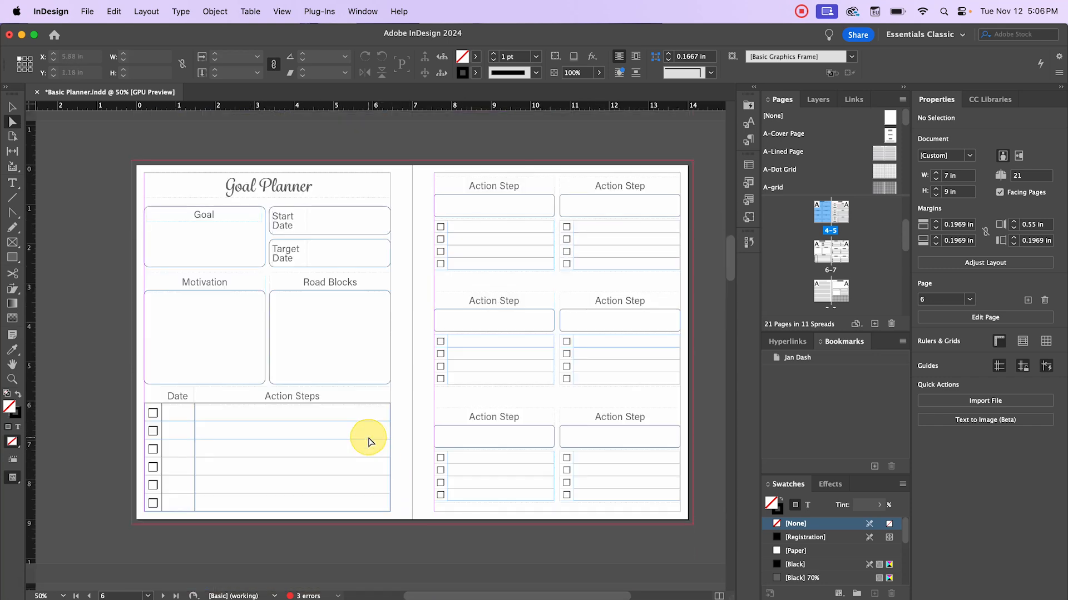
# - Under File > Print Booklet, choose the 2-up Perfect Bound booklet type with signature size 16
pyautogui.click(90, 11)
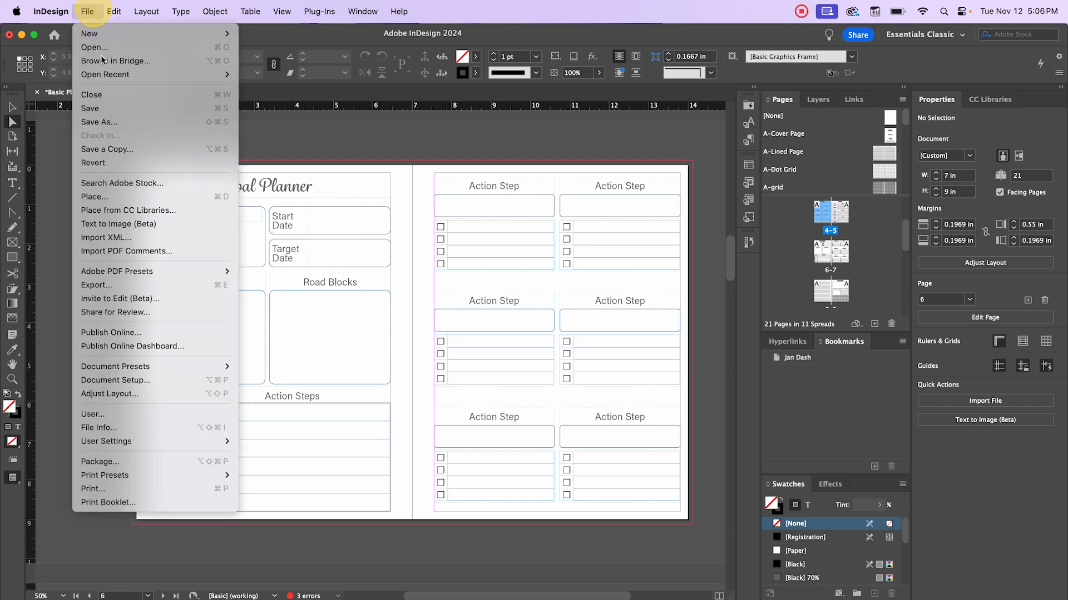
pyautogui.click(138, 502)
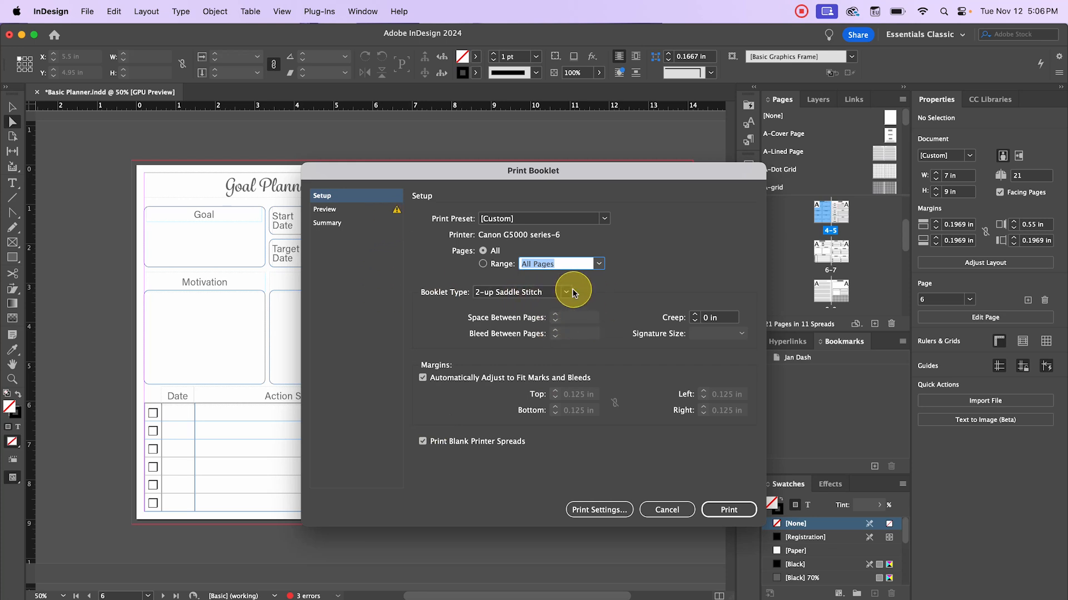
pyautogui.click(567, 293)
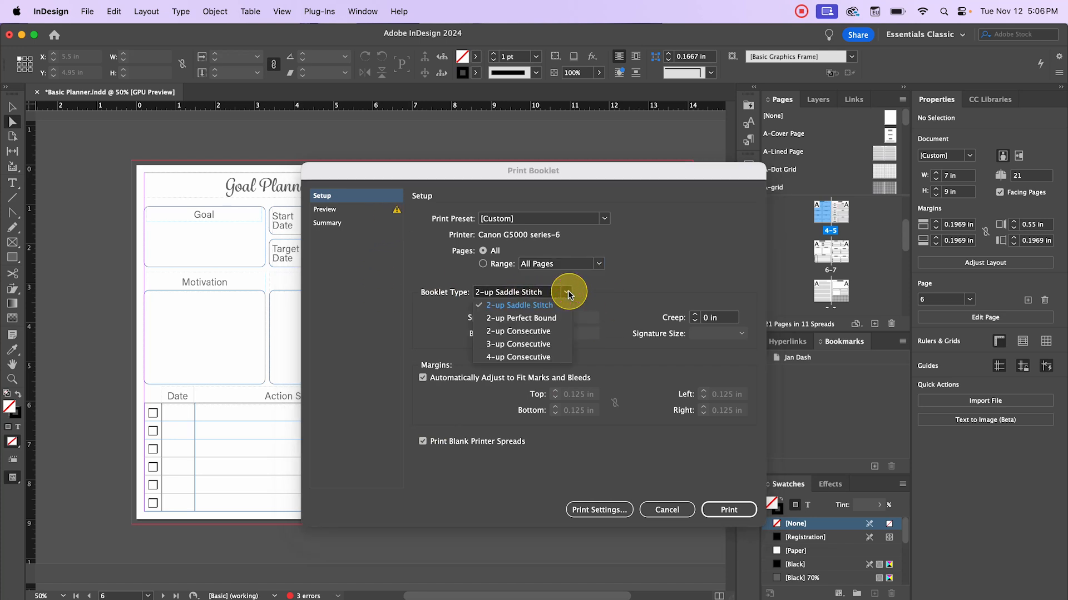
pyautogui.click(570, 319)
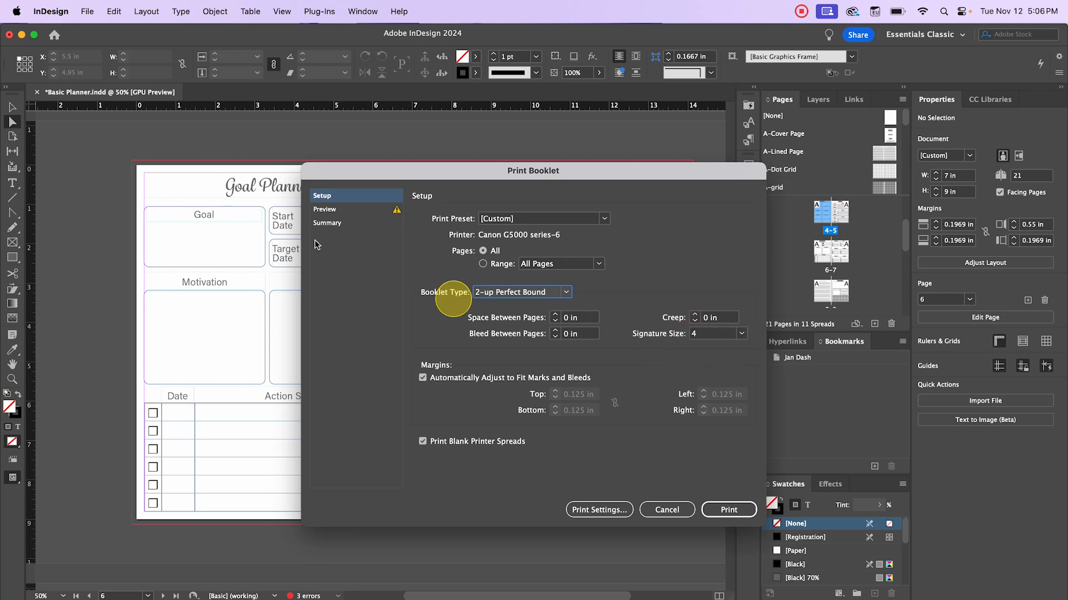
pyautogui.moveTo(418, 167); pyautogui.dragTo(463, 341)
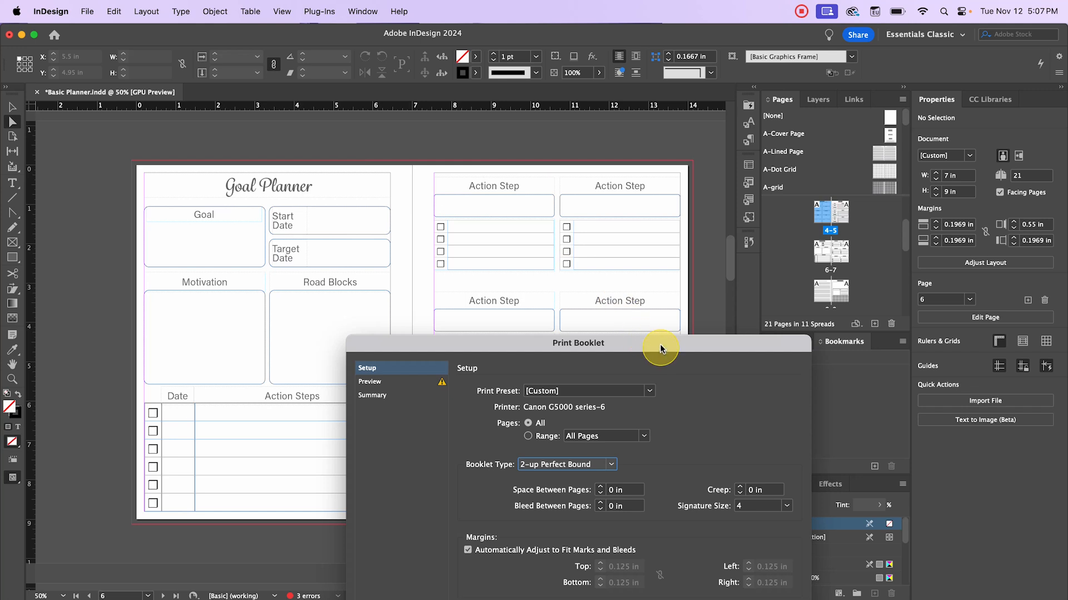
pyautogui.moveTo(659, 343); pyautogui.dragTo(541, 146)
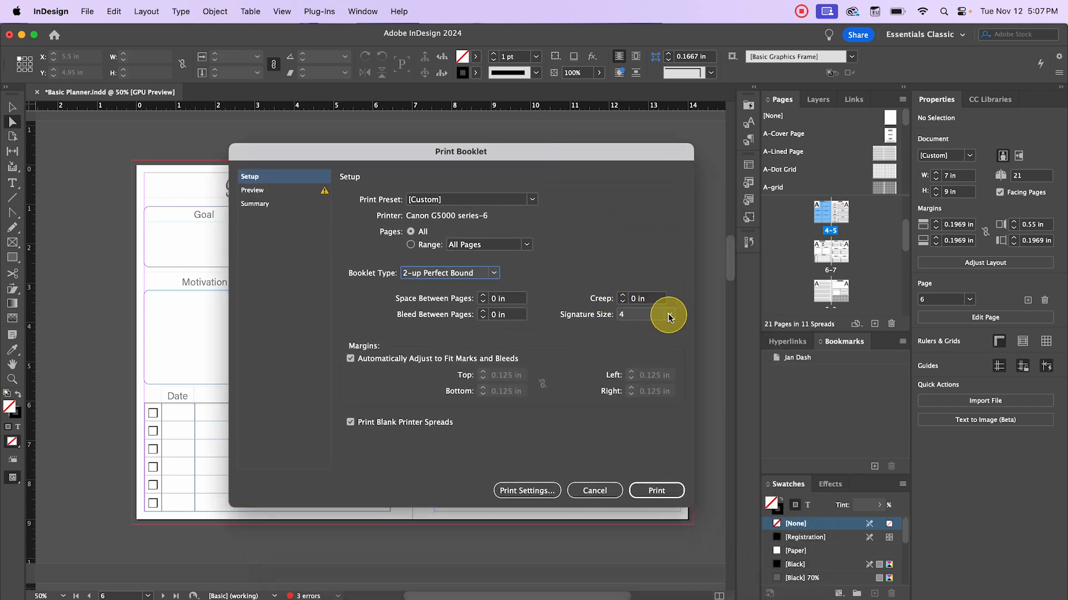
pyautogui.click(645, 315)
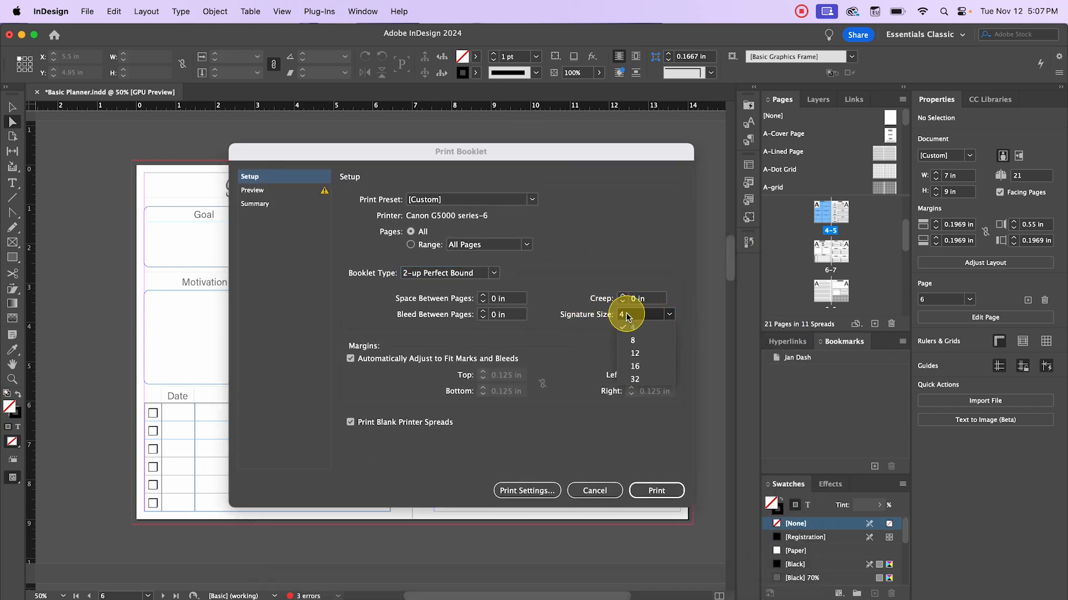
pyautogui.click(635, 367)
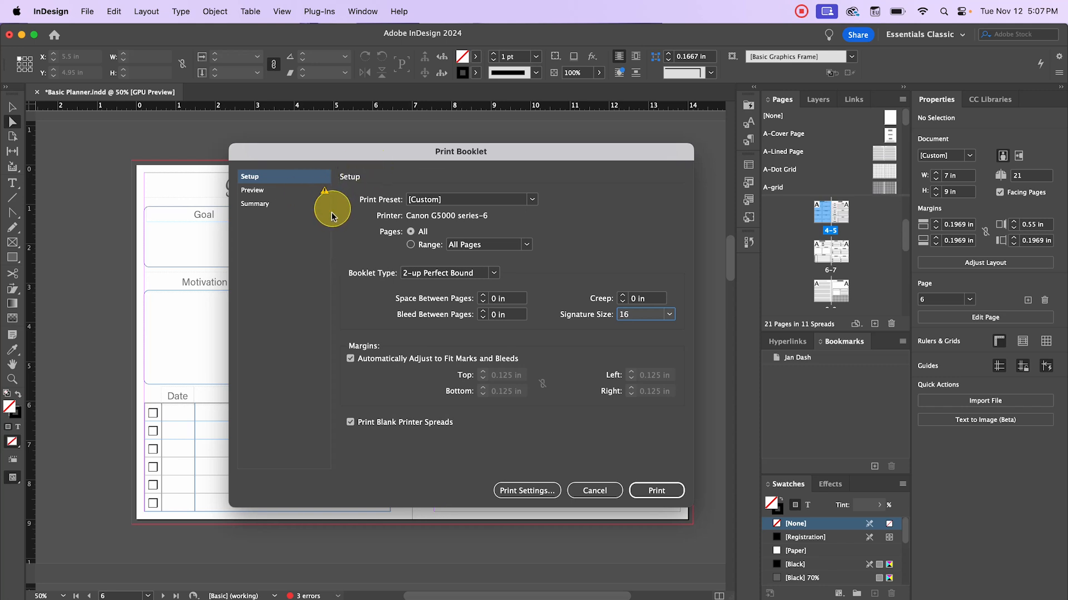
# - Preview the booklet spreads, confirming page 16 pairs with 1 and 2 with 15, then cancel
pyautogui.click(305, 191)
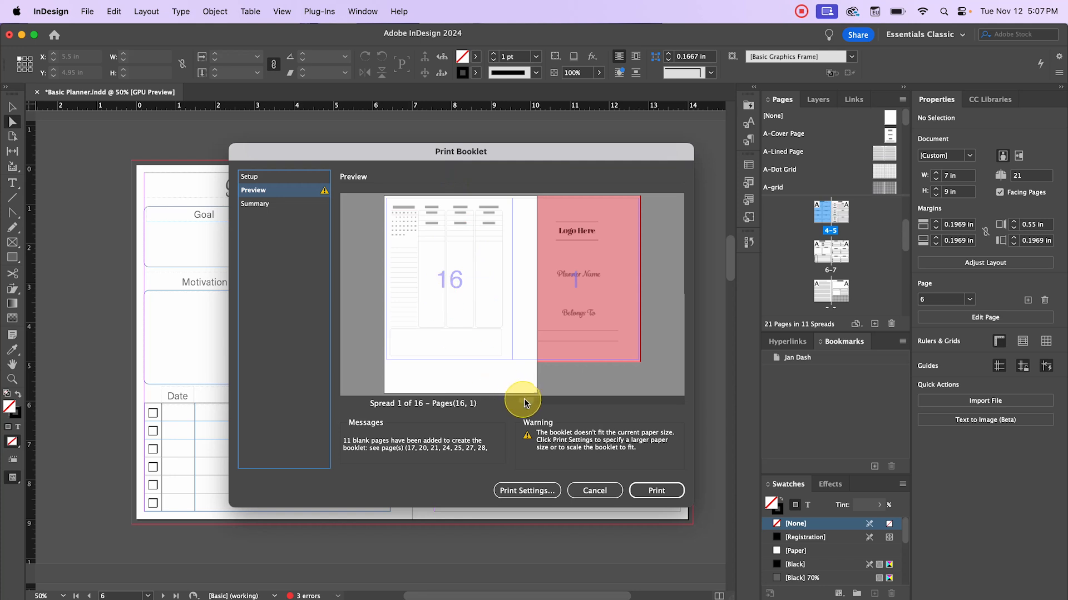
pyautogui.moveTo(525, 403); pyautogui.dragTo(535, 401)
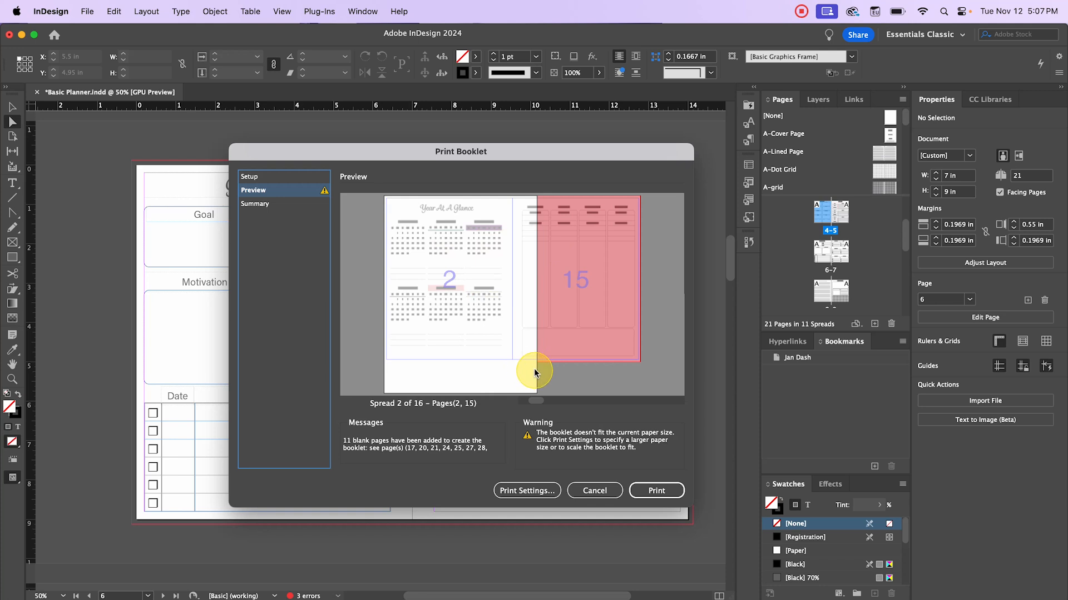
pyautogui.moveTo(538, 400)
pyautogui.mouseDown()
pyautogui.moveTo(548, 400)
pyautogui.moveTo(537, 400)
pyautogui.mouseUp()
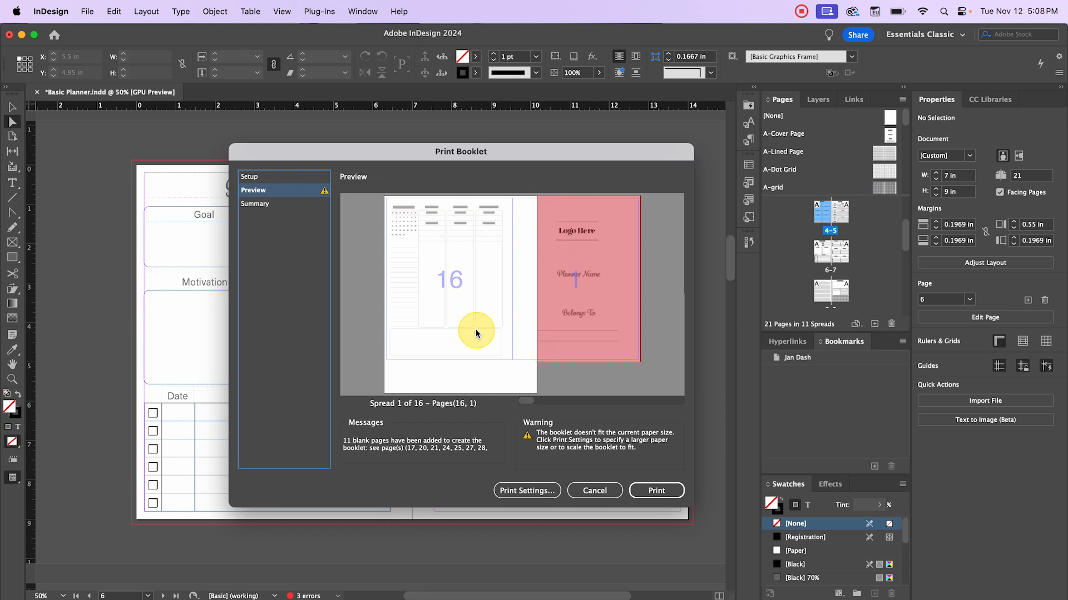
pyautogui.click(589, 491)
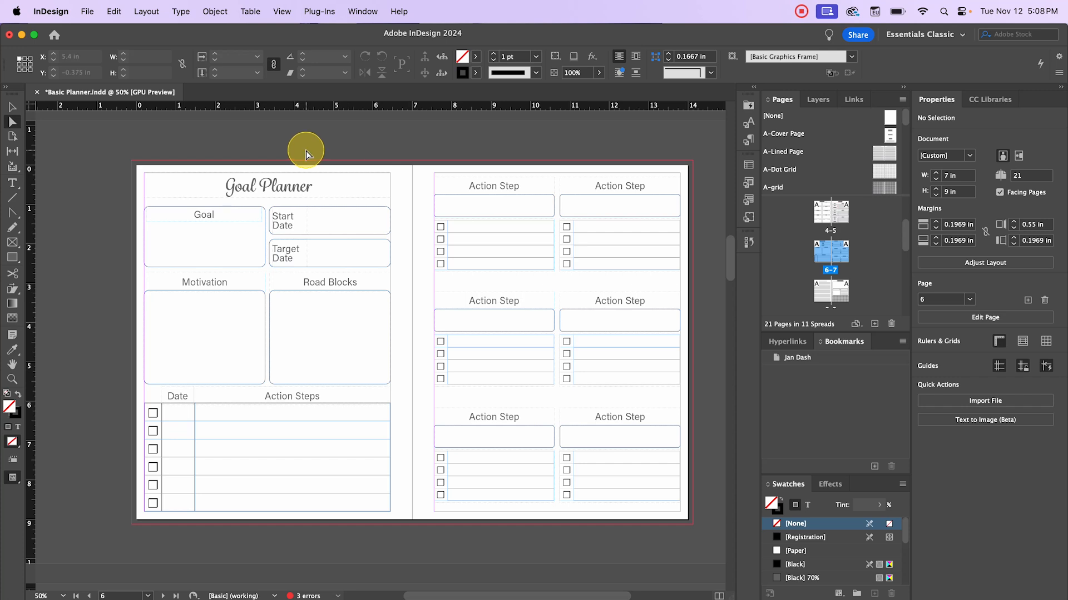
# - Export 'Basic Planner' as Adobe PDF (Interactive), exporting all pages as single pages
pyautogui.click(93, 11)
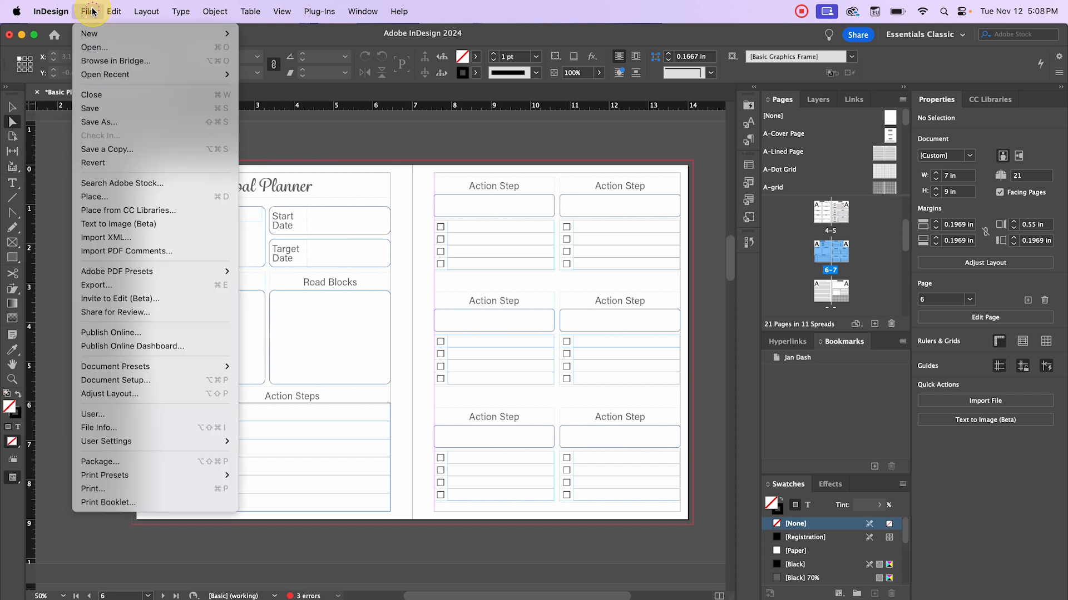
pyautogui.click(159, 284)
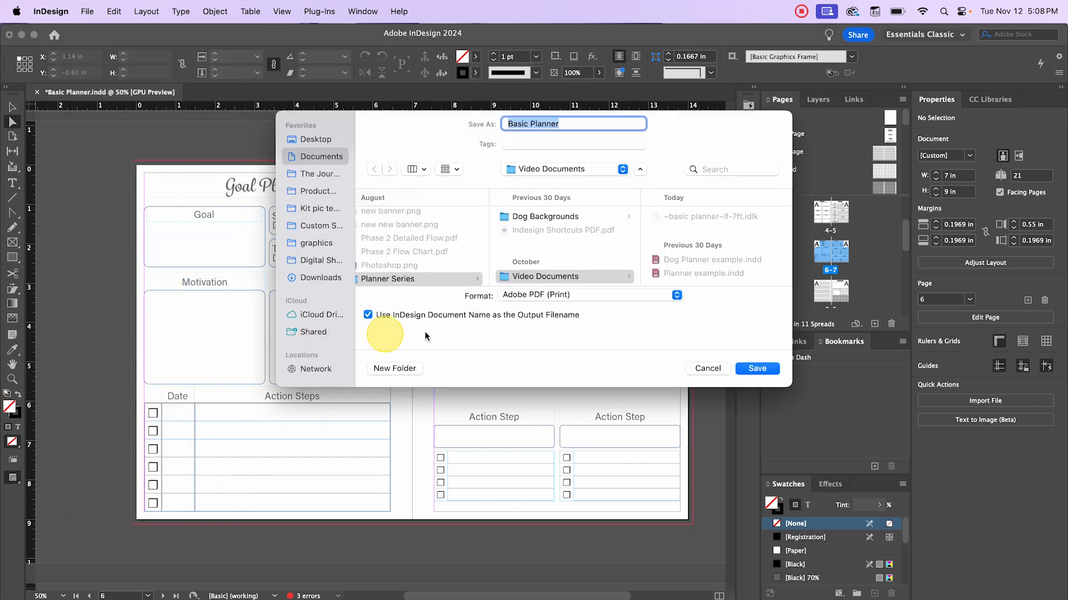
pyautogui.click(578, 294)
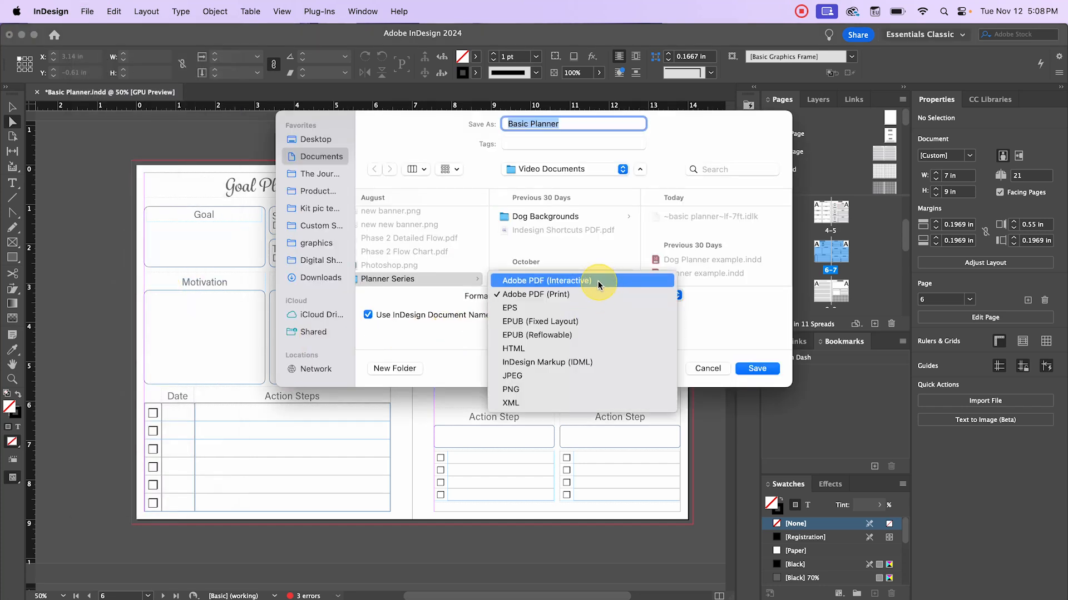
pyautogui.click(598, 282)
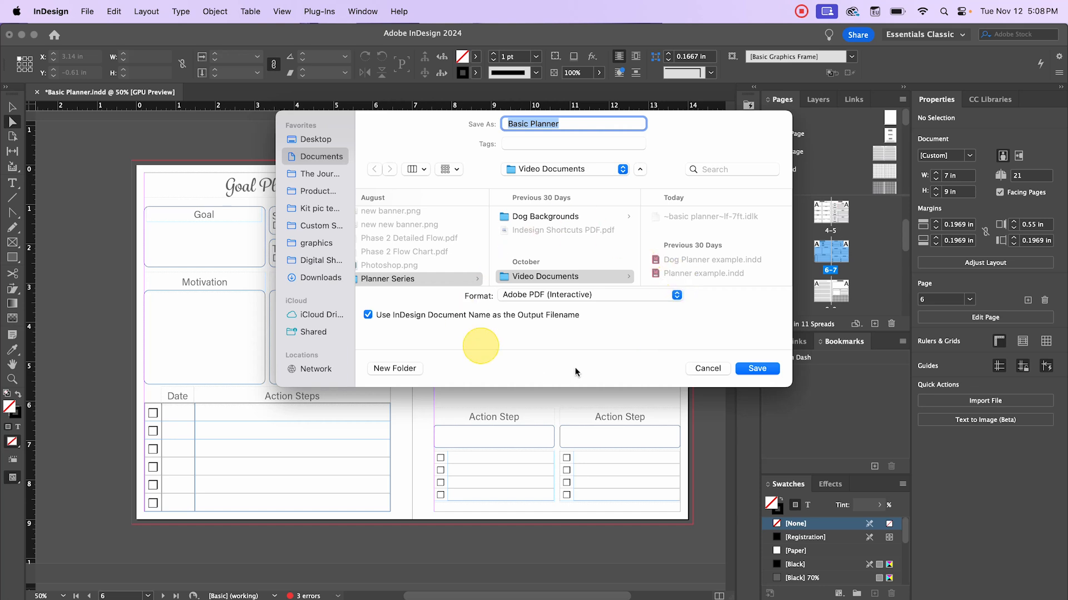
pyautogui.click(757, 369)
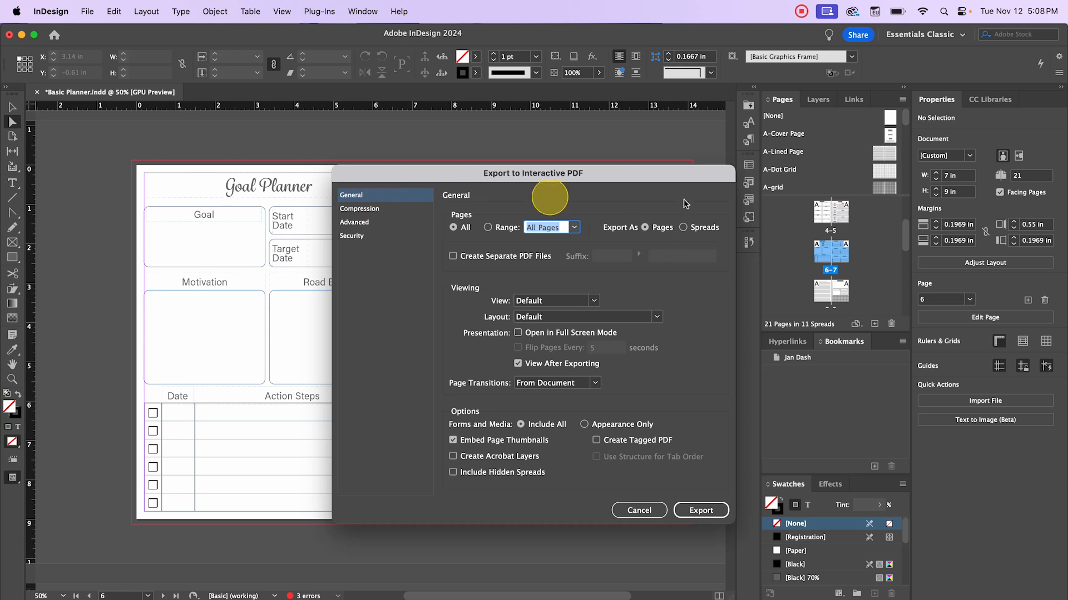
# - Browse the General, Accessibility, Compression and Security options, then cancel the interactive export
pyautogui.click(364, 198)
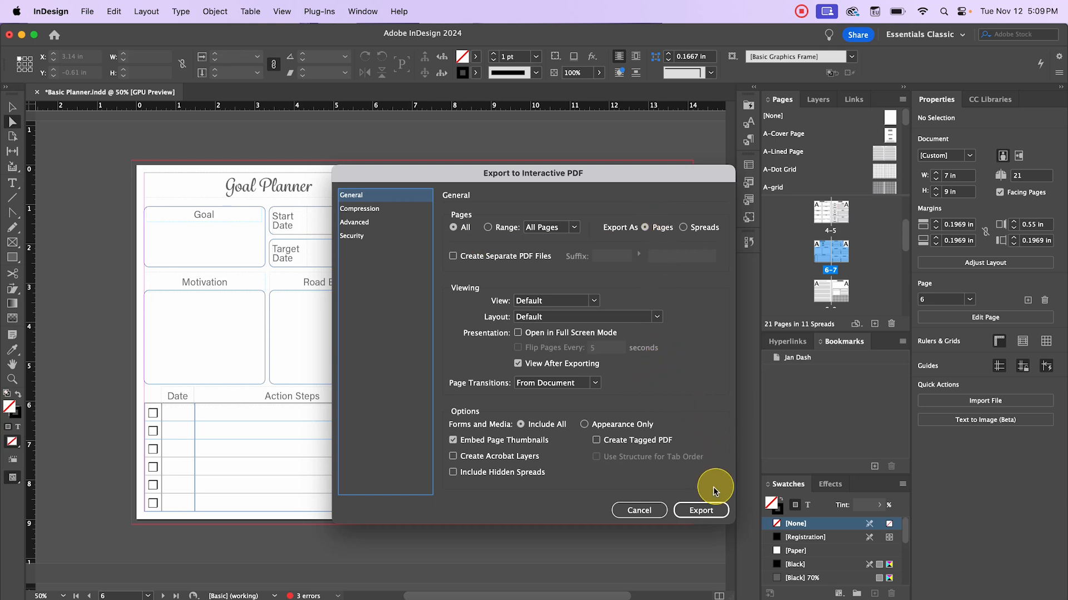
pyautogui.click(389, 222)
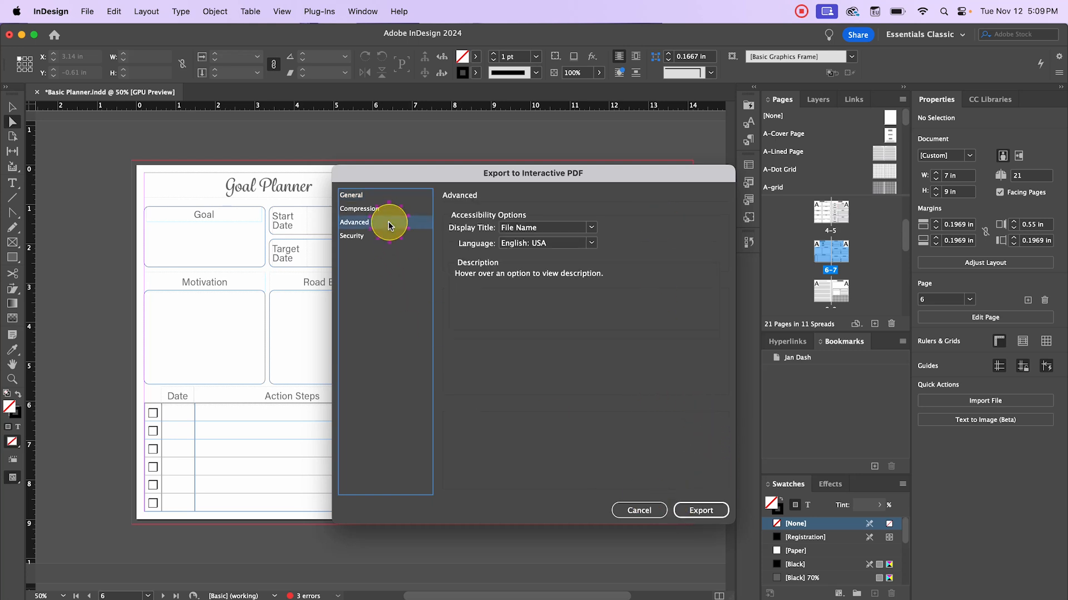
pyautogui.click(384, 210)
pyautogui.click(382, 236)
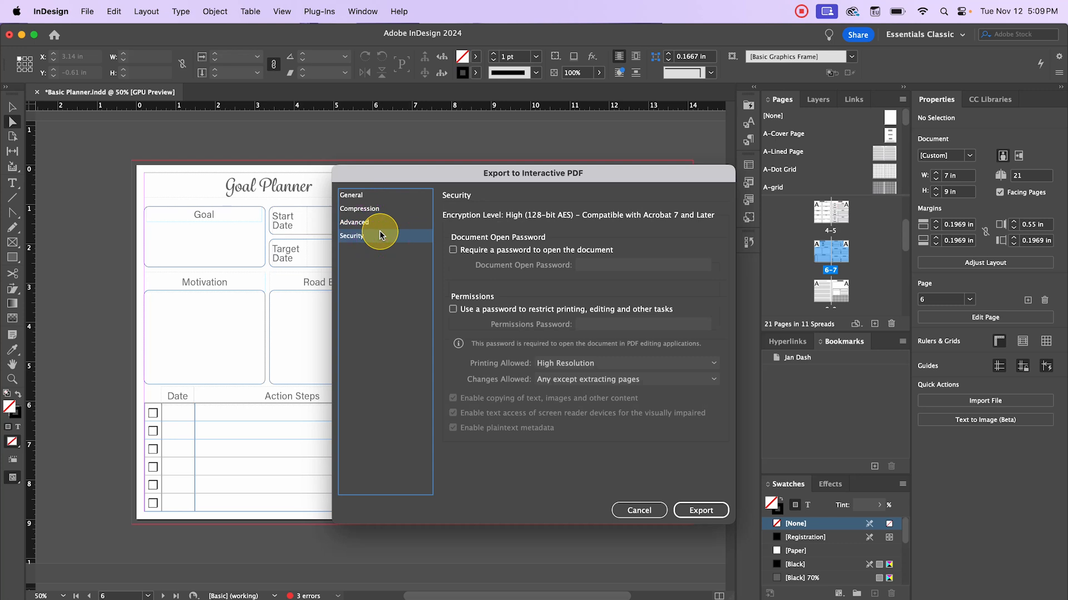
pyautogui.click(657, 510)
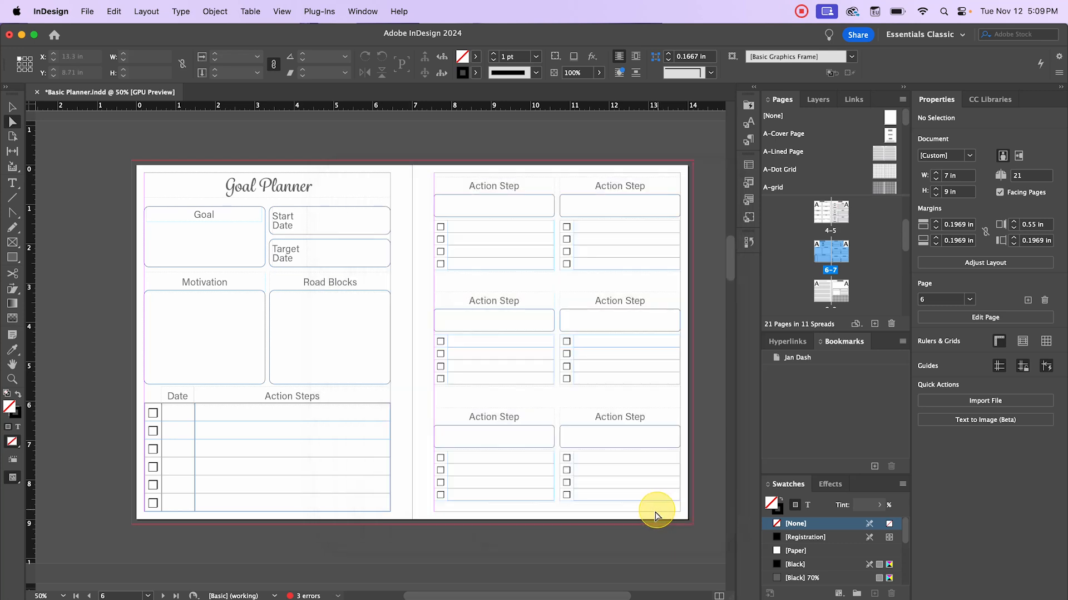